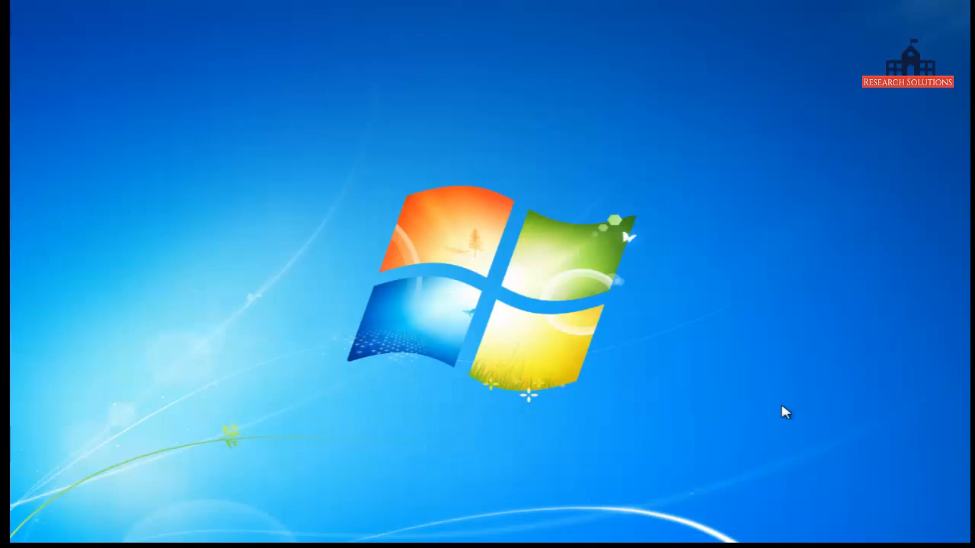
Open the portfolio management document in Word and reword the KSE-100 row label in the Basic Information table as "Benchmark Raturn"
{"action": "left_click", "coordinate": [410, 545]}
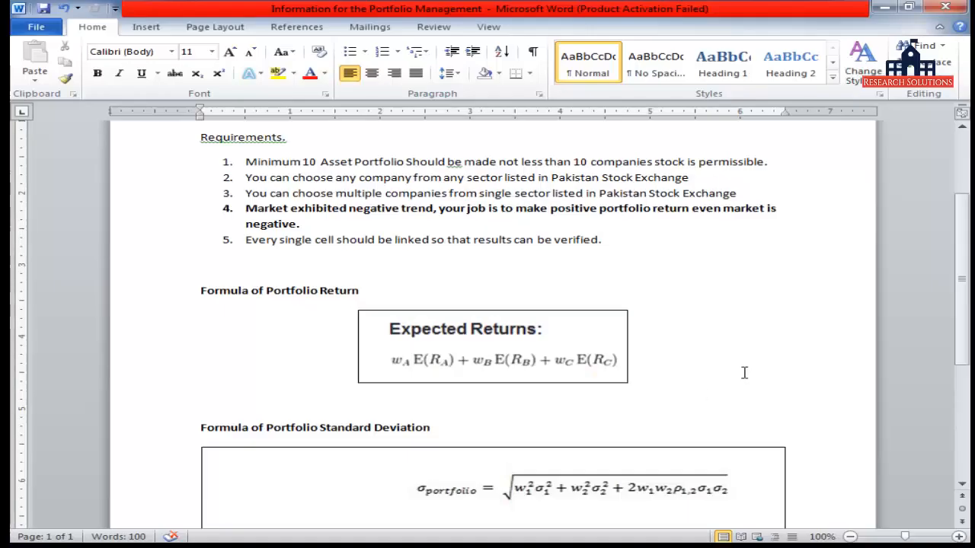
{"action": "scroll", "coordinate": [744, 370], "scroll_direction": "up", "scroll_amount": 4}
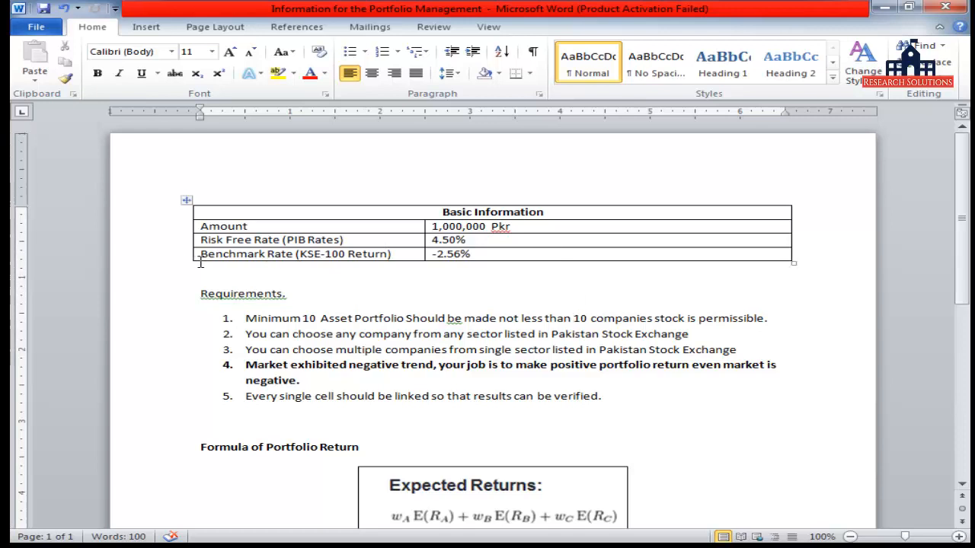
{"action": "left_click", "coordinate": [295, 254]}
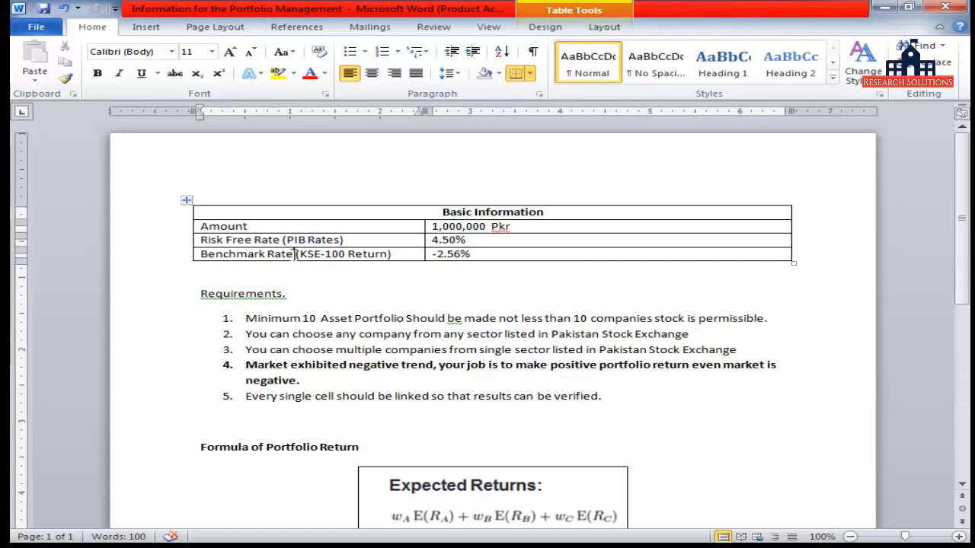
{"action": "key", "text": "BackSpace"}
{"action": "key", "text": "BackSpace"}
{"action": "key", "text": "BackSpace"}
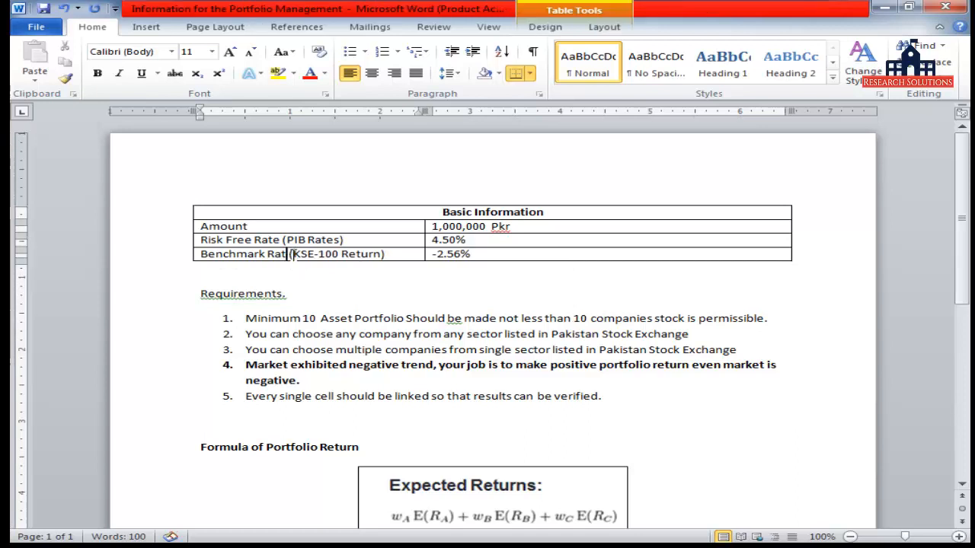
{"action": "type", "text": "eturn"}
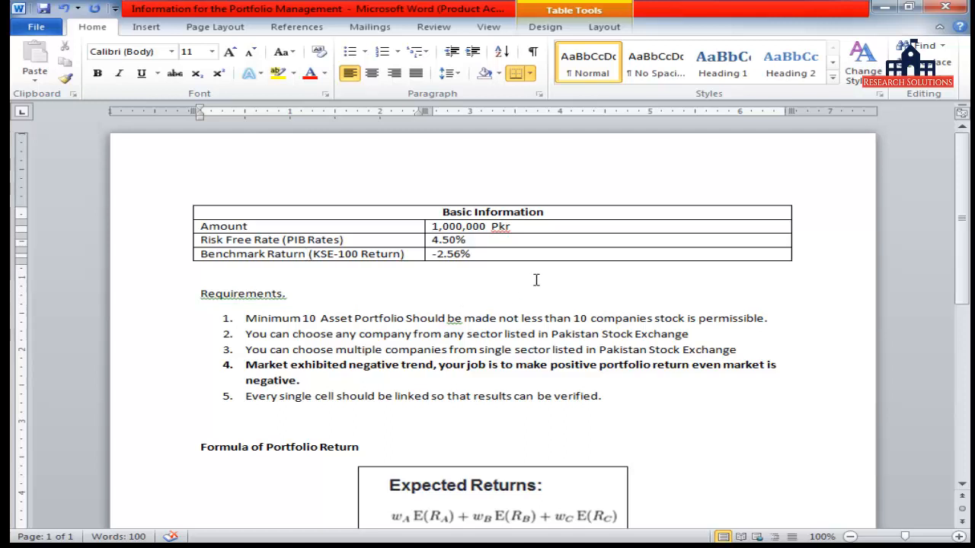
{"action": "left_click", "coordinate": [503, 254]}
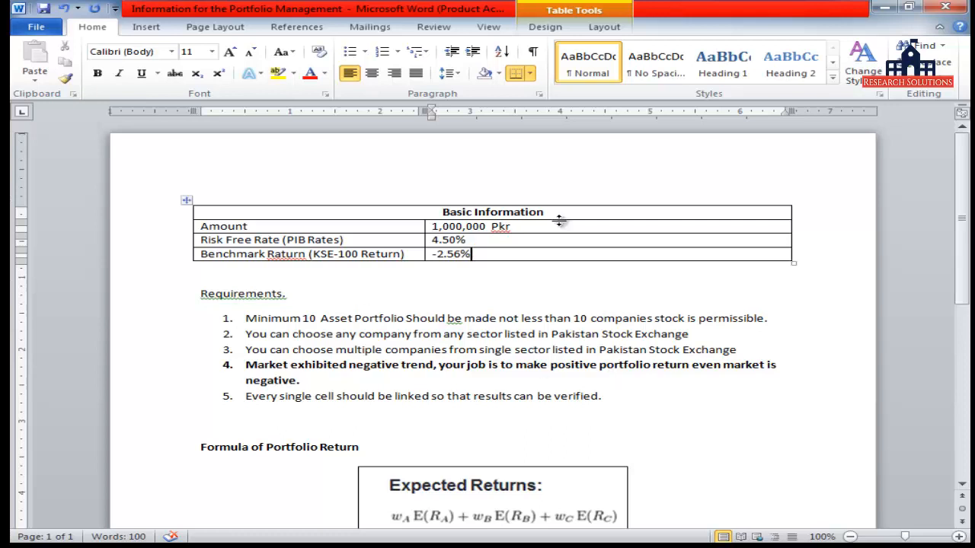
Review the portfolio requirements on the minimum number of assets, the choice of companies and sectors, and the positive return target
{"action": "scroll", "coordinate": [562, 221], "scroll_direction": "down", "scroll_amount": 1}
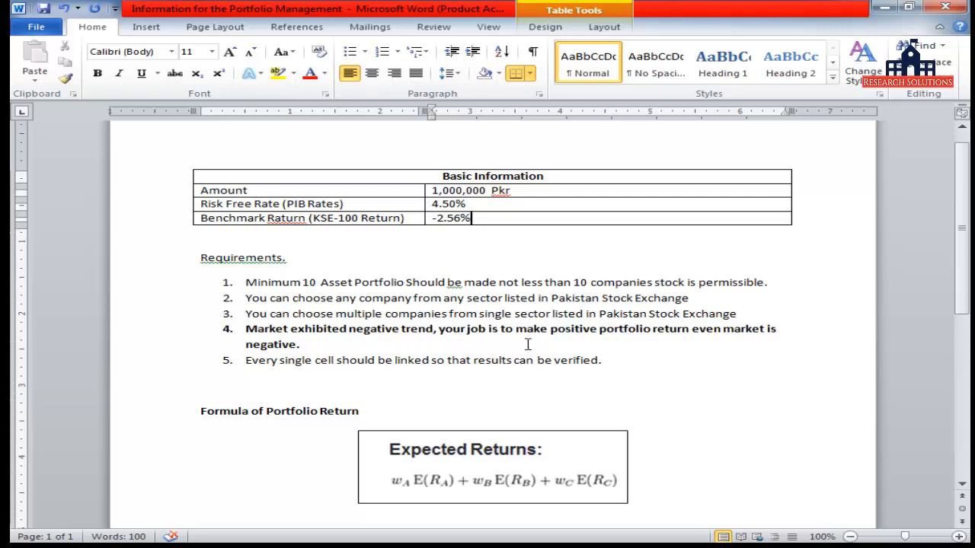
{"action": "left_click", "coordinate": [257, 283]}
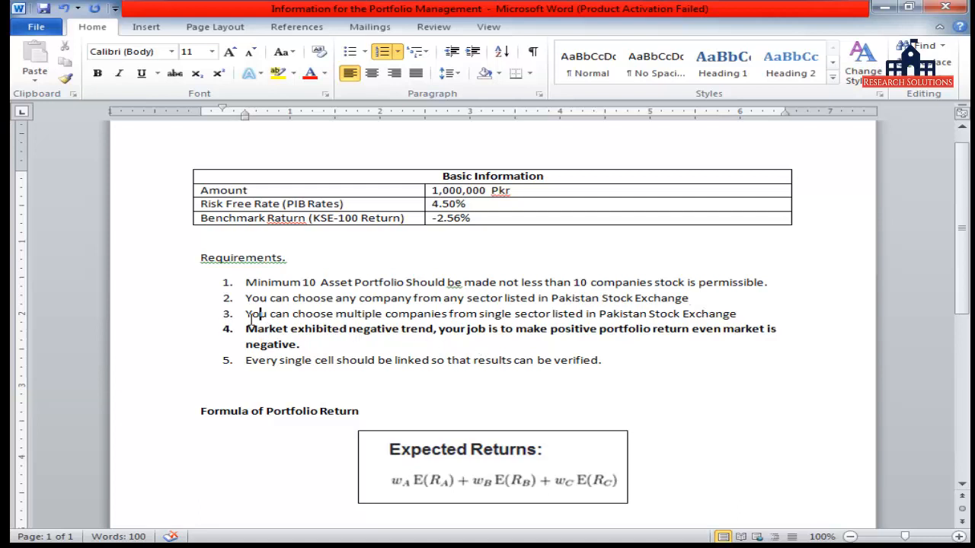
{"action": "left_click_drag", "start_coordinate": [247, 314], "coordinate": [334, 313]}
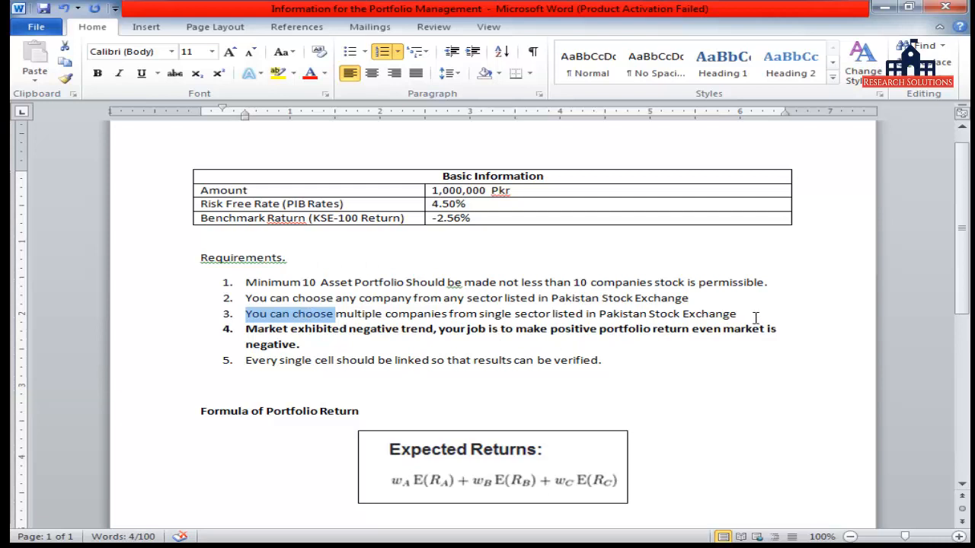
{"action": "left_click_drag", "start_coordinate": [755, 317], "coordinate": [372, 348]}
{"action": "left_click", "coordinate": [457, 339]}
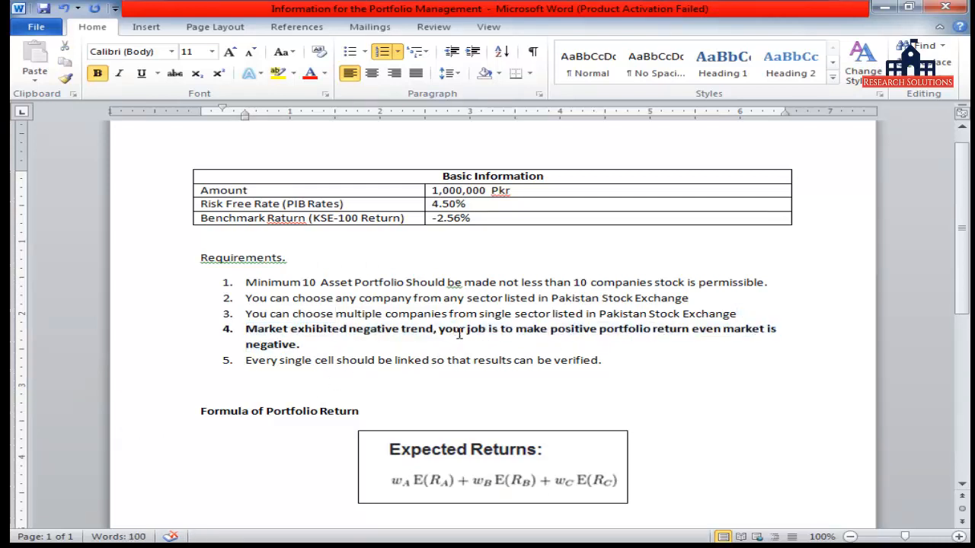
{"action": "left_click", "coordinate": [252, 315]}
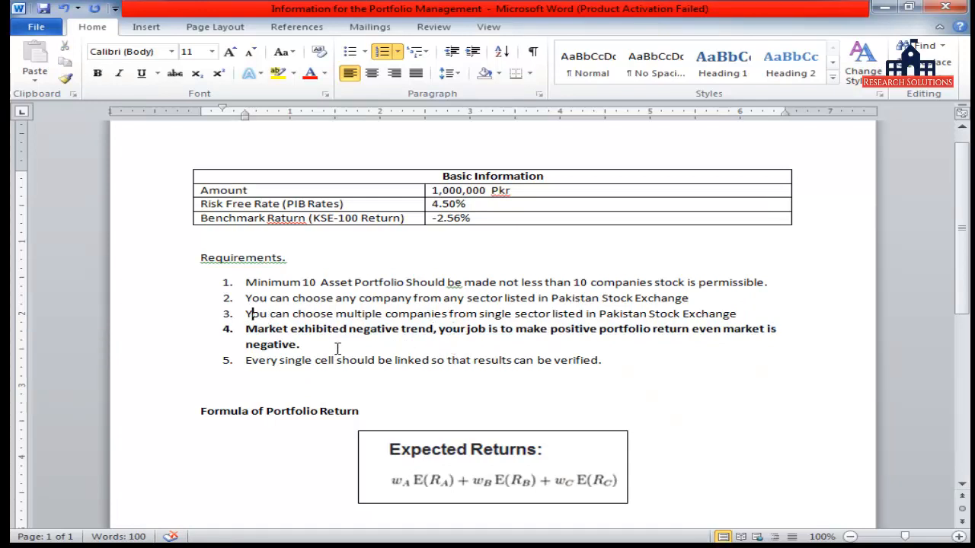
{"action": "left_click_drag", "start_coordinate": [247, 314], "coordinate": [448, 315]}
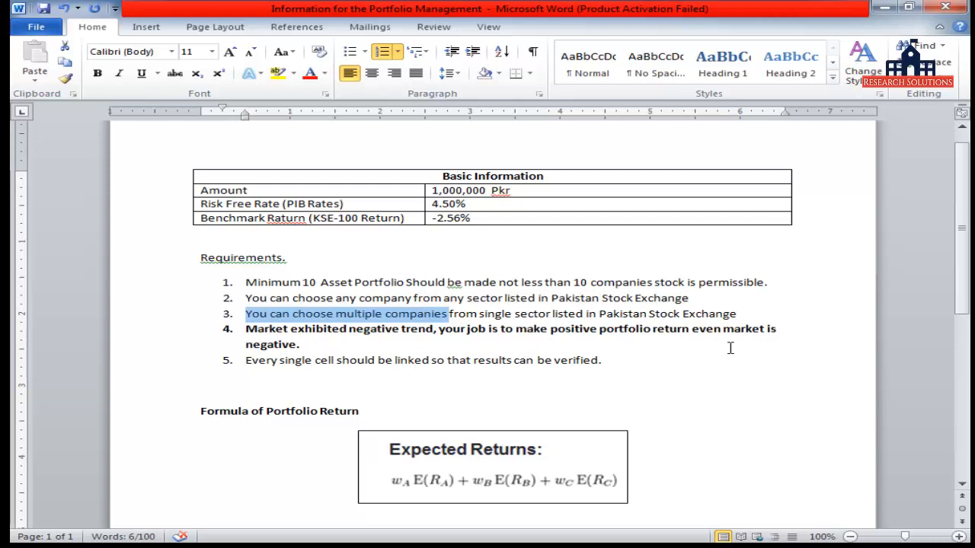
{"action": "left_click_drag", "start_coordinate": [738, 314], "coordinate": [336, 314]}
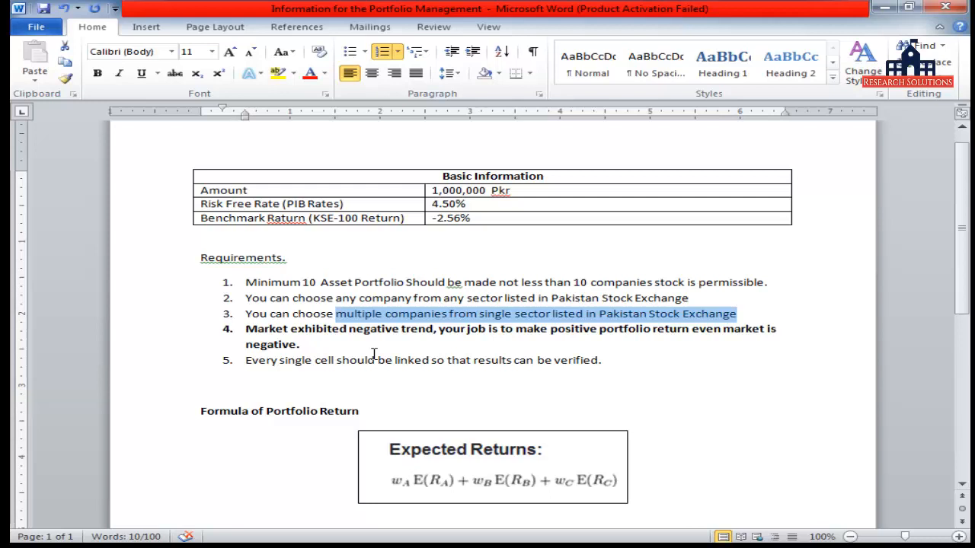
{"action": "left_click", "coordinate": [248, 331]}
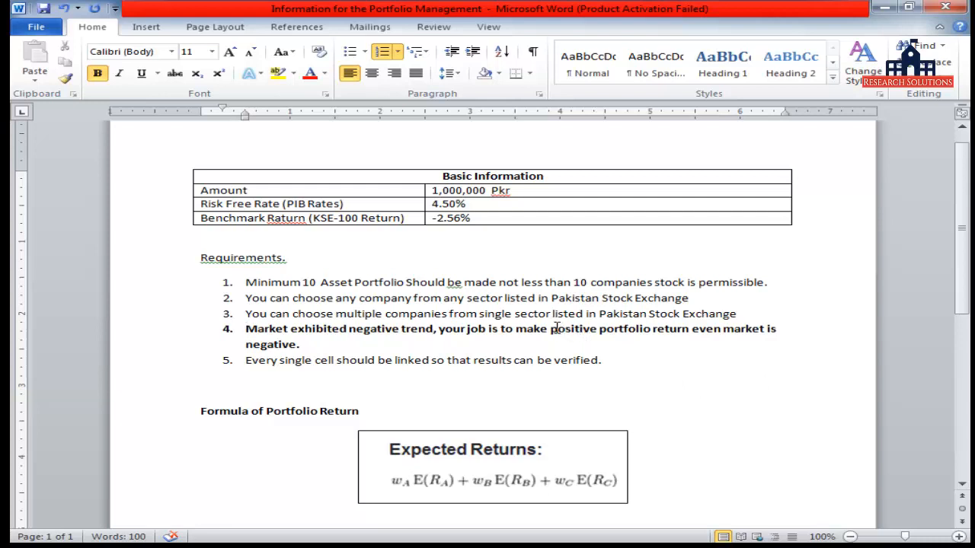
{"action": "left_click_drag", "start_coordinate": [555, 329], "coordinate": [638, 326]}
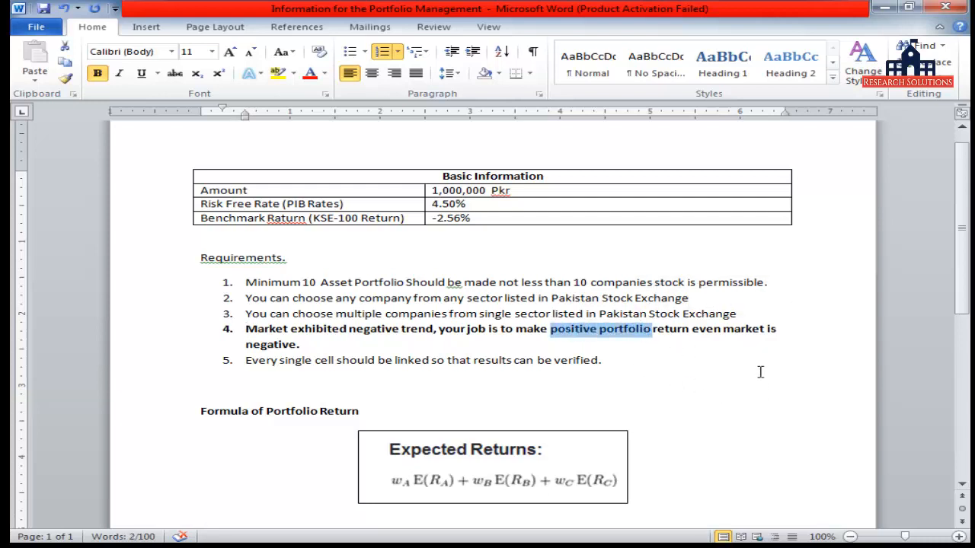
{"action": "left_click", "coordinate": [327, 343]}
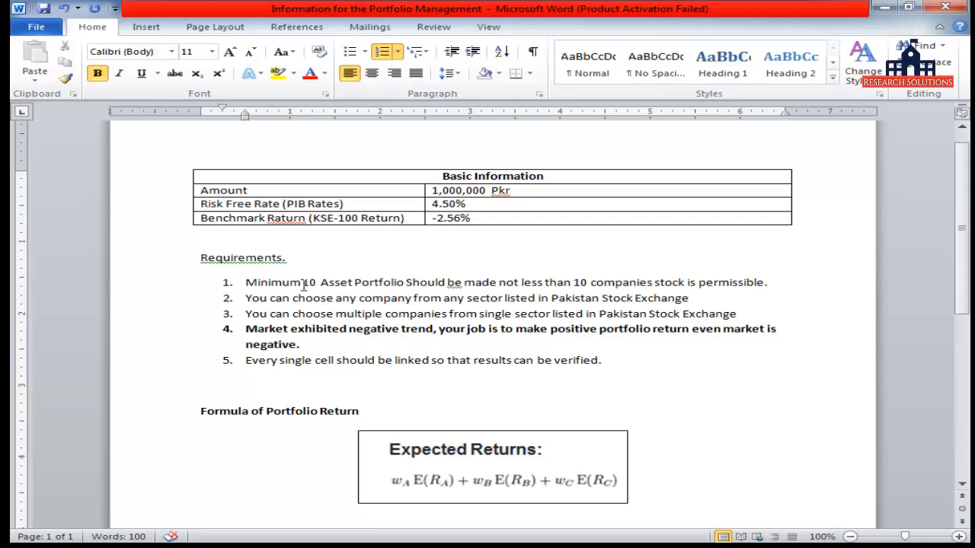
{"action": "left_click_drag", "start_coordinate": [272, 283], "coordinate": [353, 283]}
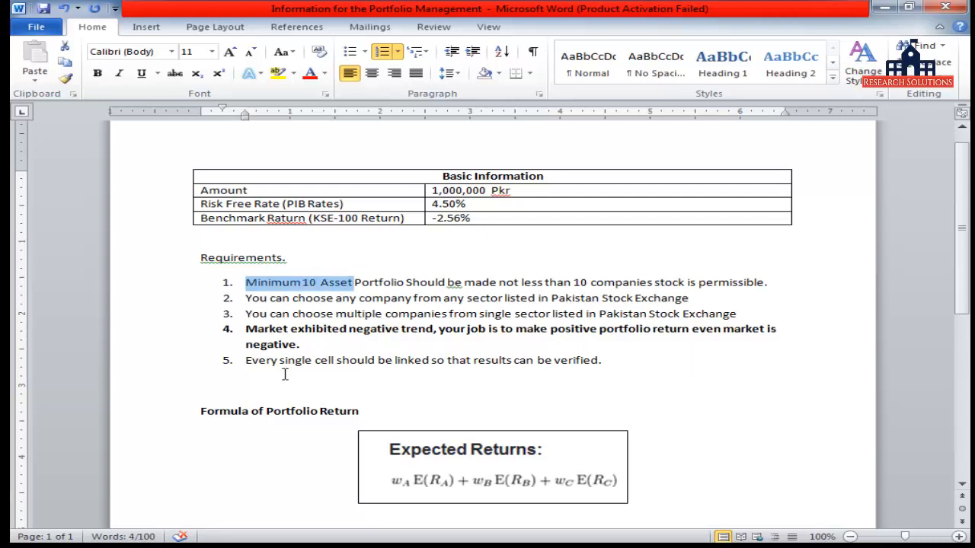
{"action": "left_click_drag", "start_coordinate": [245, 332], "coordinate": [315, 348]}
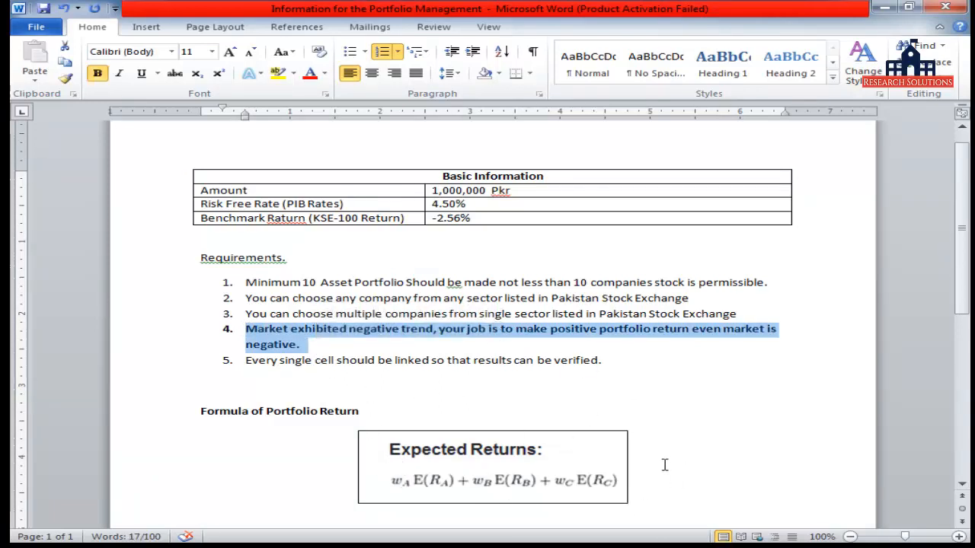
Read the requirement on linked cells and examine the formulas for portfolio return and portfolio standard deviation
{"action": "scroll", "coordinate": [647, 399], "scroll_direction": "down", "scroll_amount": 2}
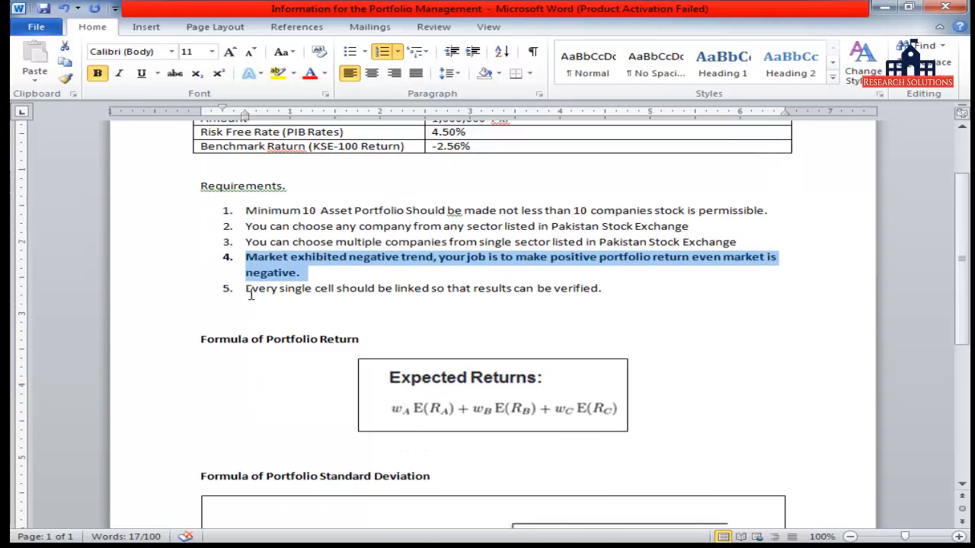
{"action": "left_click_drag", "start_coordinate": [247, 289], "coordinate": [576, 297]}
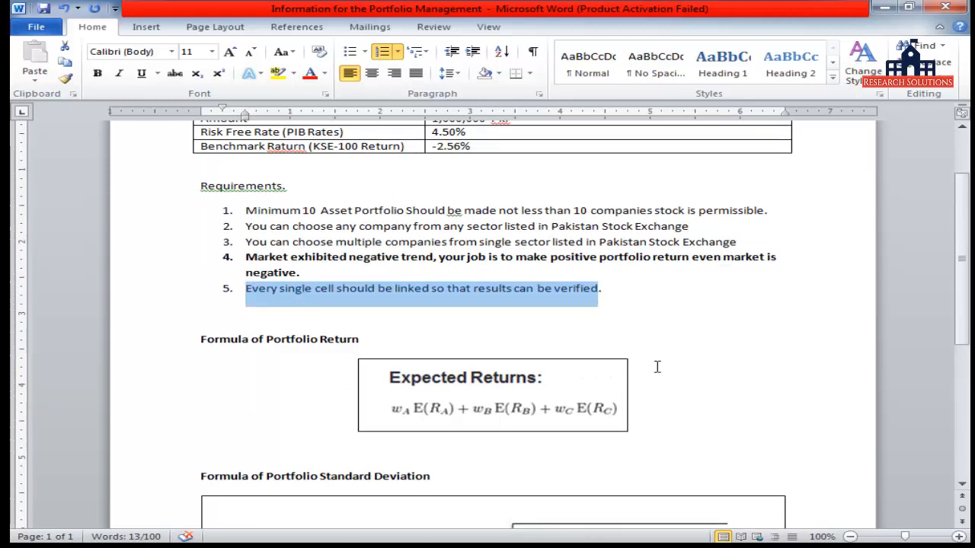
{"action": "left_click", "coordinate": [604, 289]}
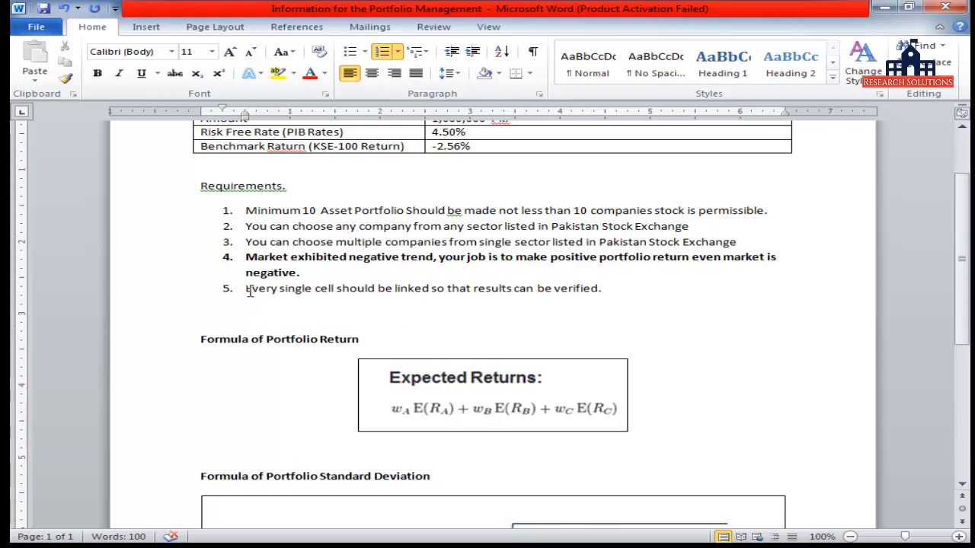
{"action": "left_click_drag", "start_coordinate": [246, 290], "coordinate": [487, 306]}
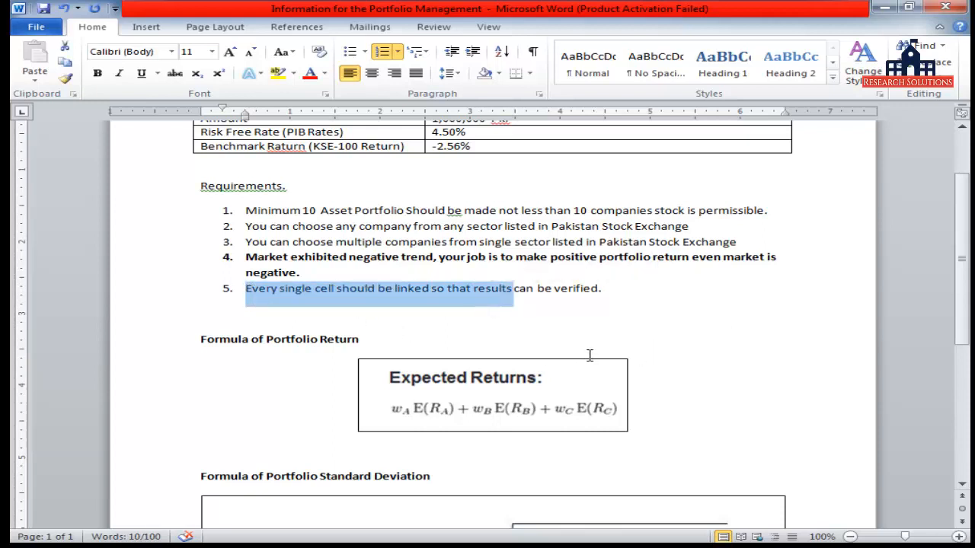
{"action": "left_click", "coordinate": [599, 310]}
{"action": "left_click_drag", "start_coordinate": [253, 293], "coordinate": [599, 295]}
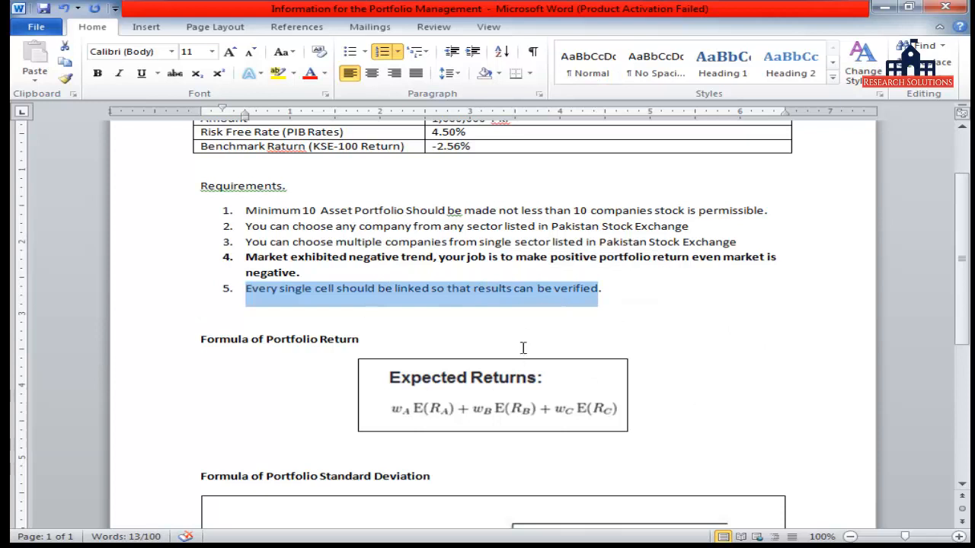
{"action": "scroll", "coordinate": [735, 290], "scroll_direction": "down", "scroll_amount": 3}
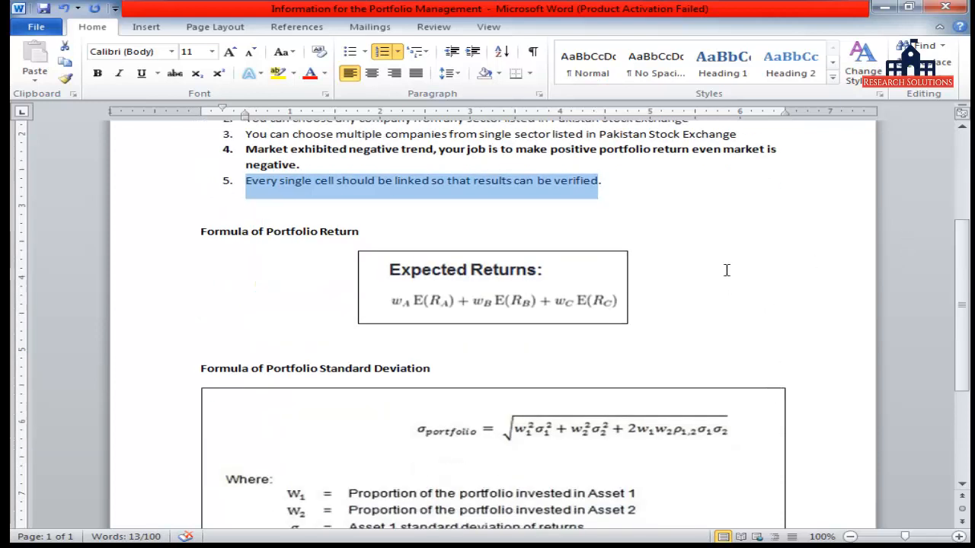
{"action": "scroll", "coordinate": [727, 271], "scroll_direction": "down", "scroll_amount": 1}
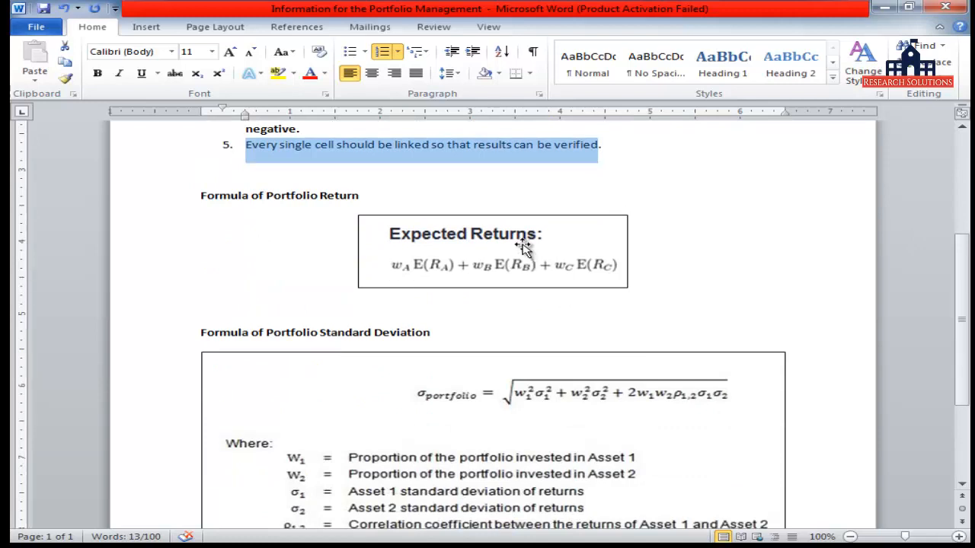
{"action": "scroll", "coordinate": [523, 247], "scroll_direction": "down", "scroll_amount": 1}
{"action": "left_click", "coordinate": [487, 394]}
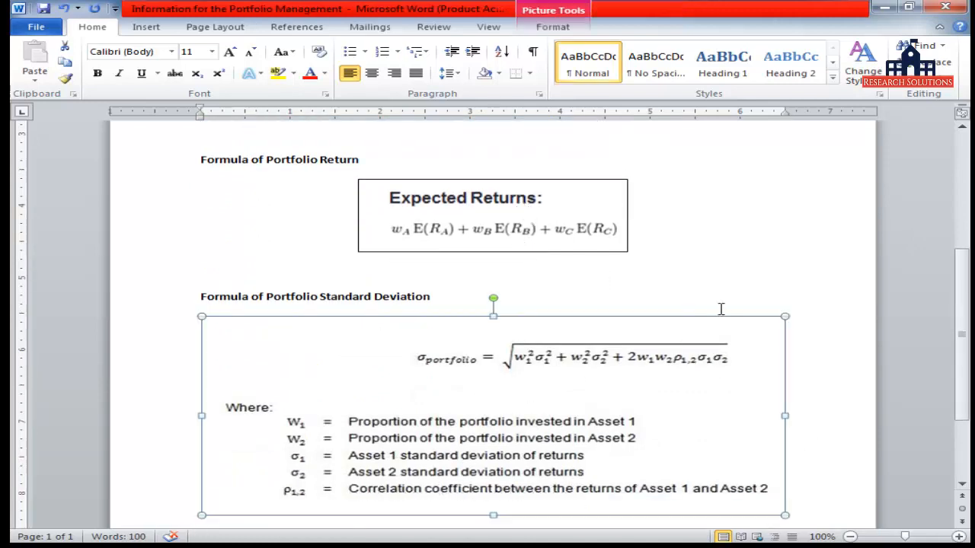
{"action": "left_click", "coordinate": [375, 299]}
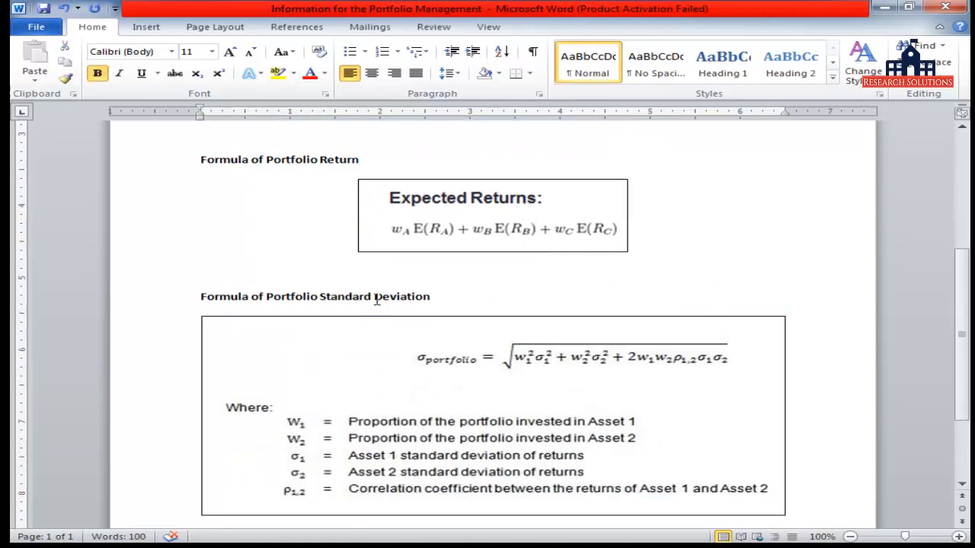
{"action": "scroll", "coordinate": [375, 299], "scroll_direction": "up", "scroll_amount": 8}
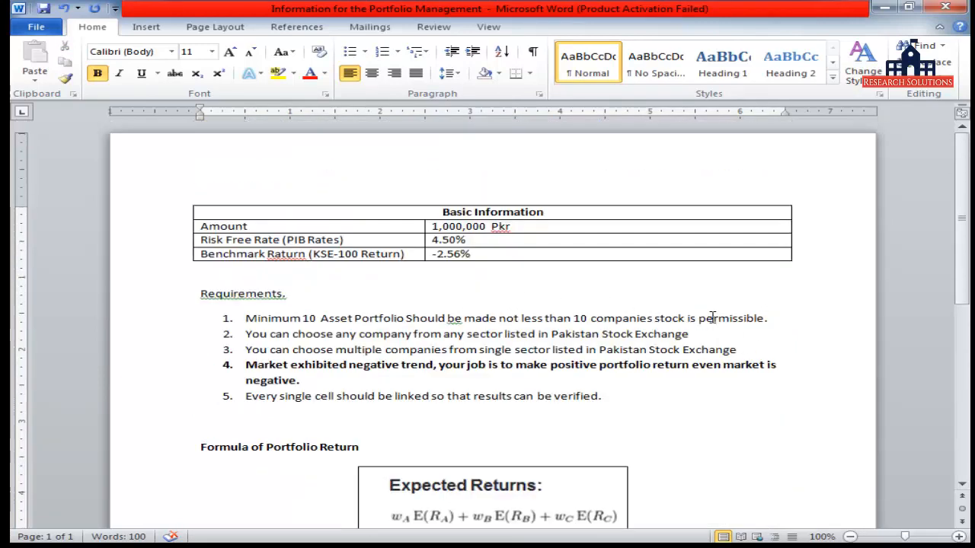
Switch to the Solver Practive workbook in Excel and examine the company ticker headers from PPL to ATRL on the Price sheet
{"action": "key", "text": "alt+Tab"}
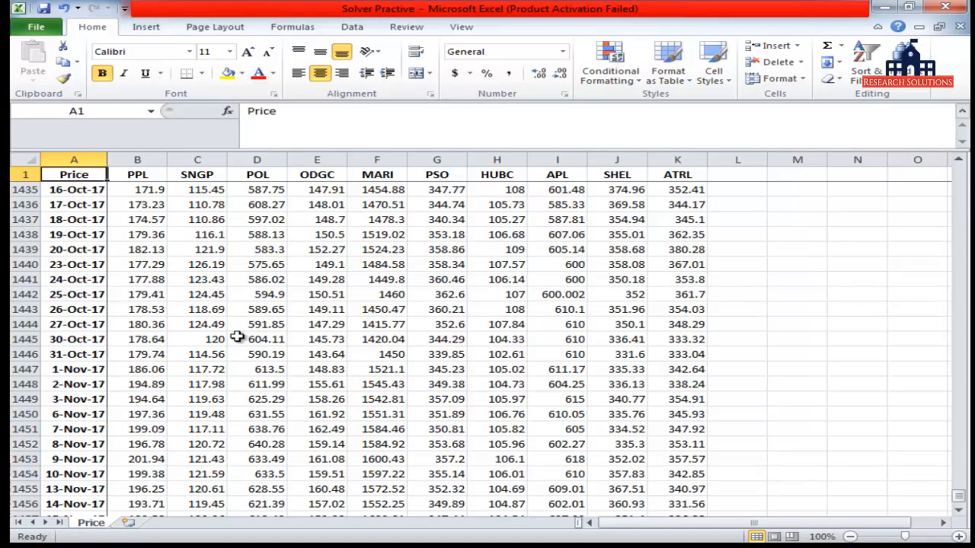
{"action": "left_click", "coordinate": [198, 307]}
{"action": "key", "text": "ctrl+Up"}
{"action": "key", "text": "ctrl+Left"}
{"action": "key", "text": "Right"}
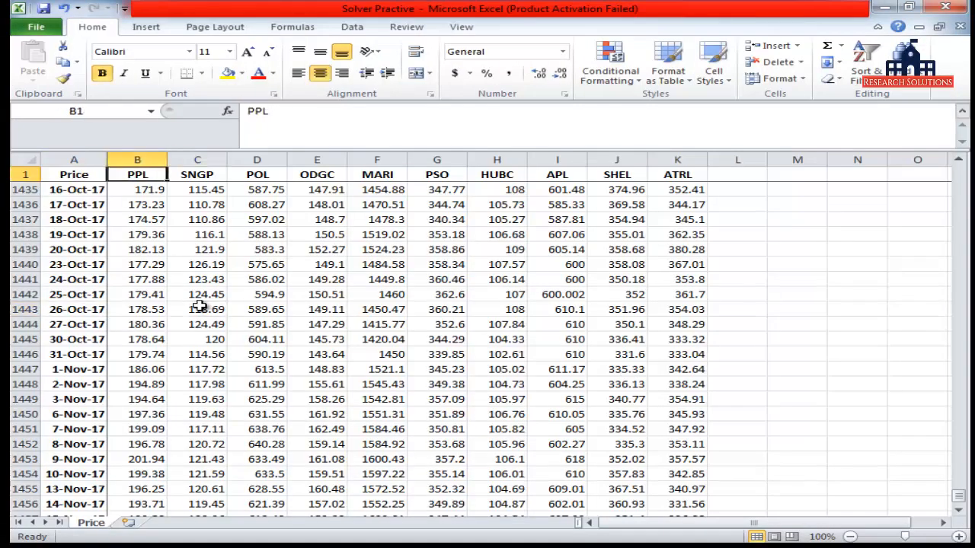
{"action": "key", "text": "ctrl+shift+Right"}
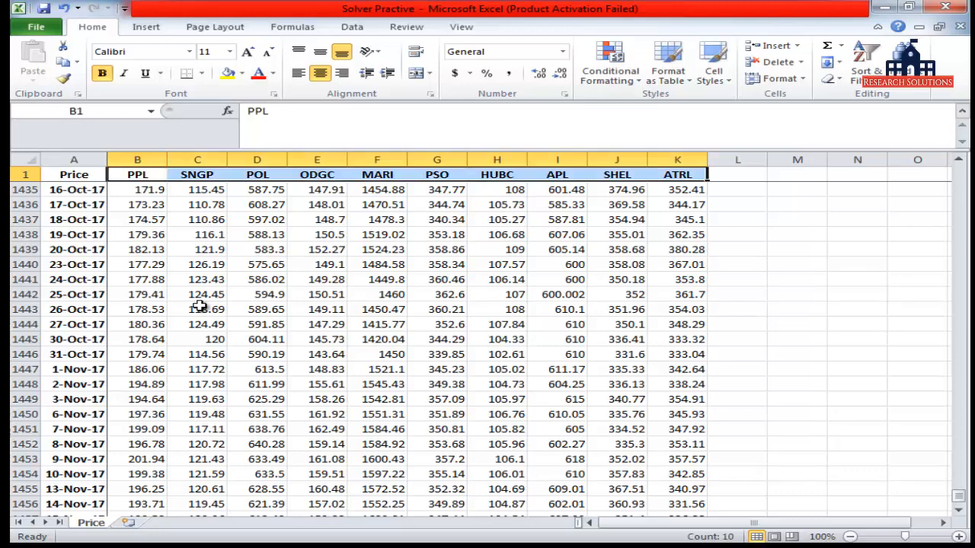
{"action": "key", "text": "Left"}
{"action": "key", "text": "Right"}
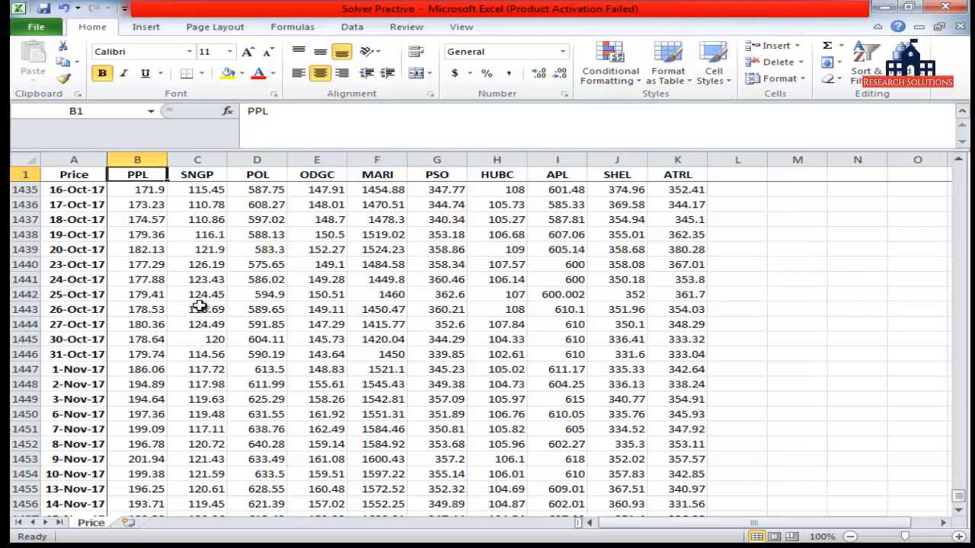
{"action": "key", "text": "ctrl+shift+Right"}
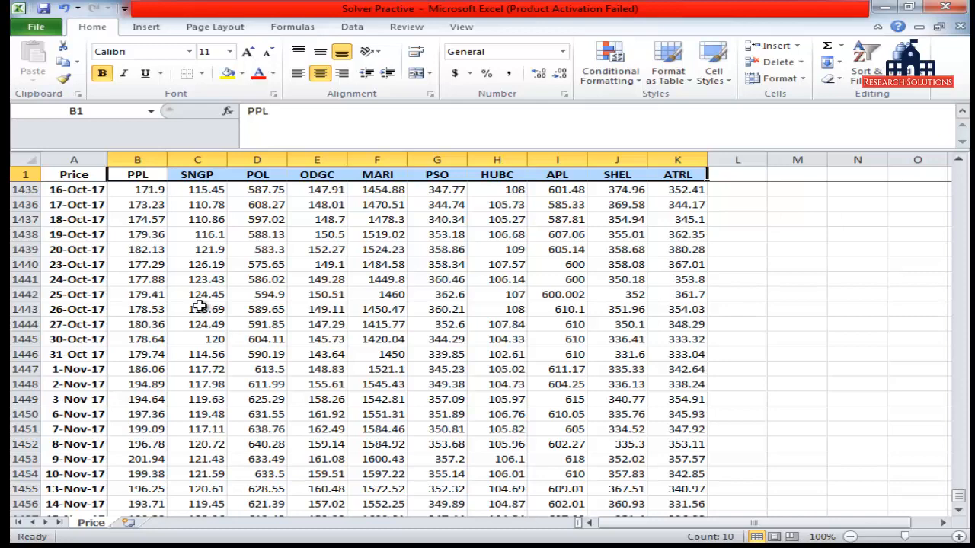
{"action": "key", "text": "Left"}
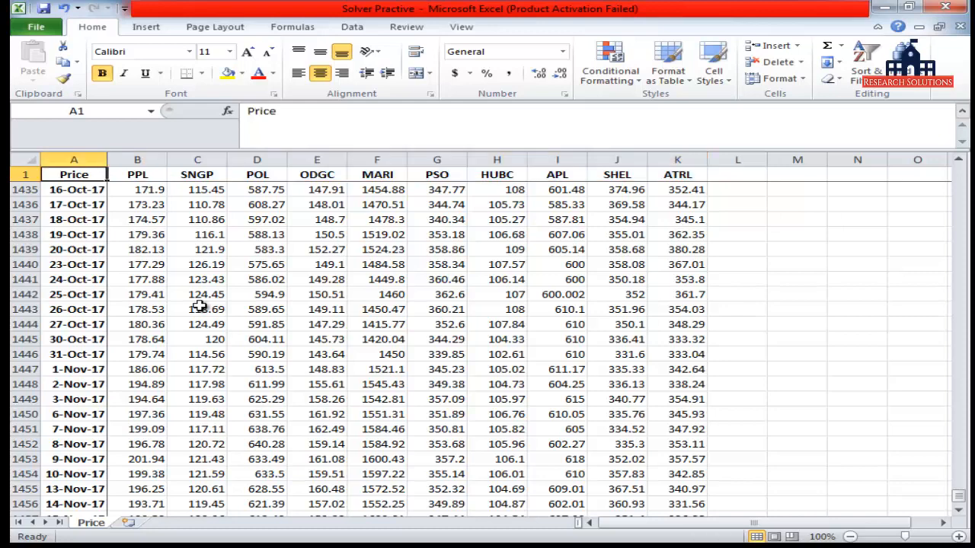
{"action": "key", "text": "Right"}
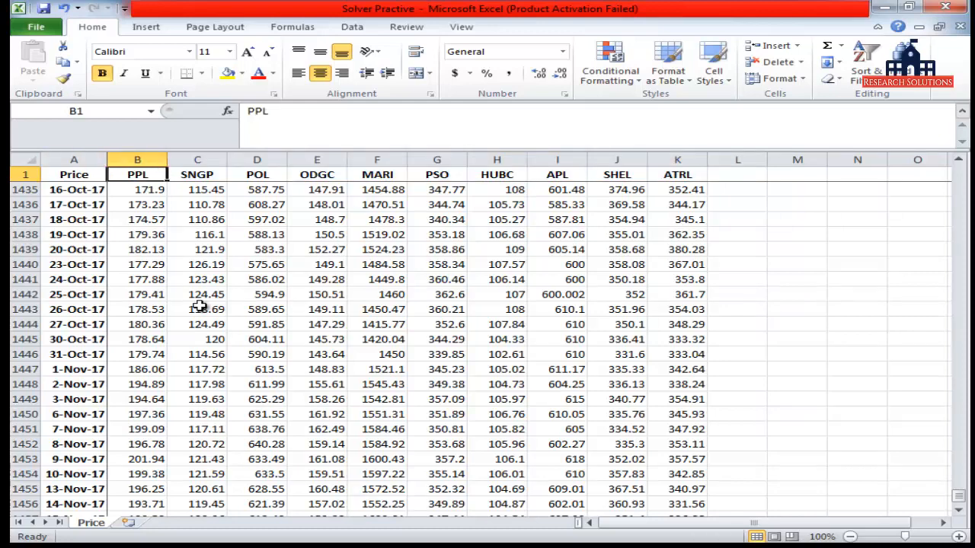
Enter the note "risk adjusted returnm" in cell M3 beside the price table
{"action": "key", "text": "Right"}
{"action": "key", "text": "Right"}
{"action": "key", "text": "Right"}
{"action": "key", "text": "Right"}
{"action": "key", "text": "Right"}
{"action": "key", "text": "Right"}
{"action": "key", "text": "Right"}
{"action": "key", "text": "Right"}
{"action": "key", "text": "Right"}
{"action": "key", "text": "Right"}
{"action": "key", "text": "Right"}
{"action": "key", "text": "Down"}
{"action": "key", "text": "Down"}
{"action": "key", "text": "Down"}
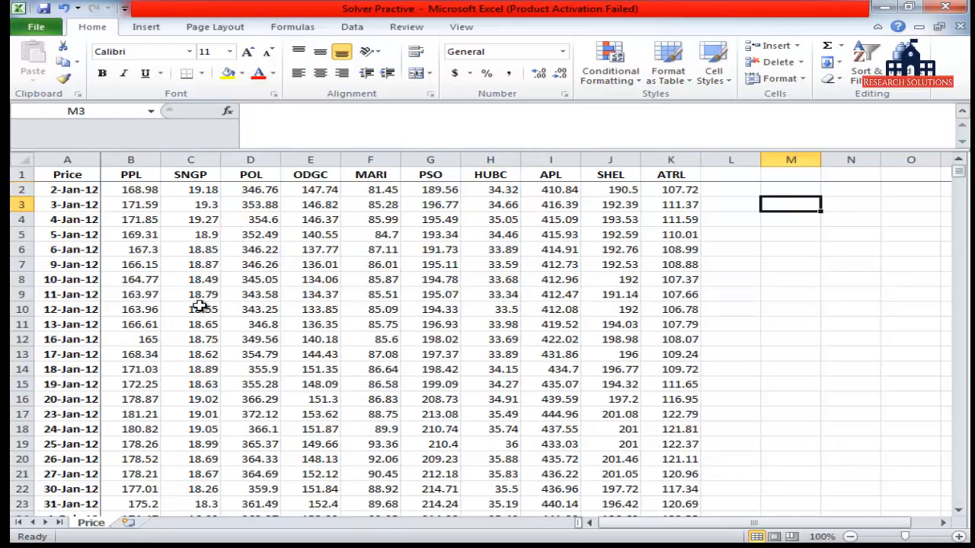
{"action": "key", "text": "Up"}
{"action": "type", "text": "risk aj"}
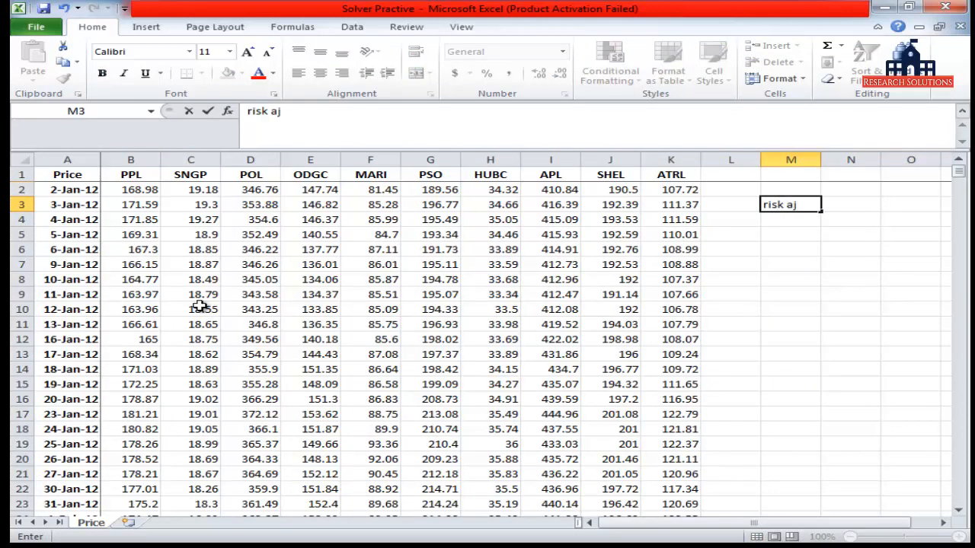
{"action": "key", "text": "BackSpace"}
{"action": "type", "text": "djusted "}
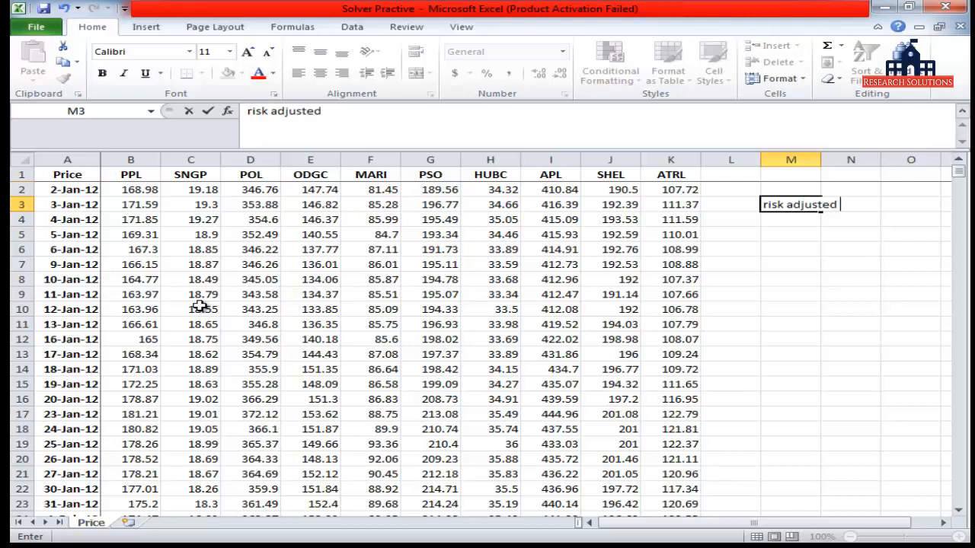
{"action": "type", "text": "returnm"}
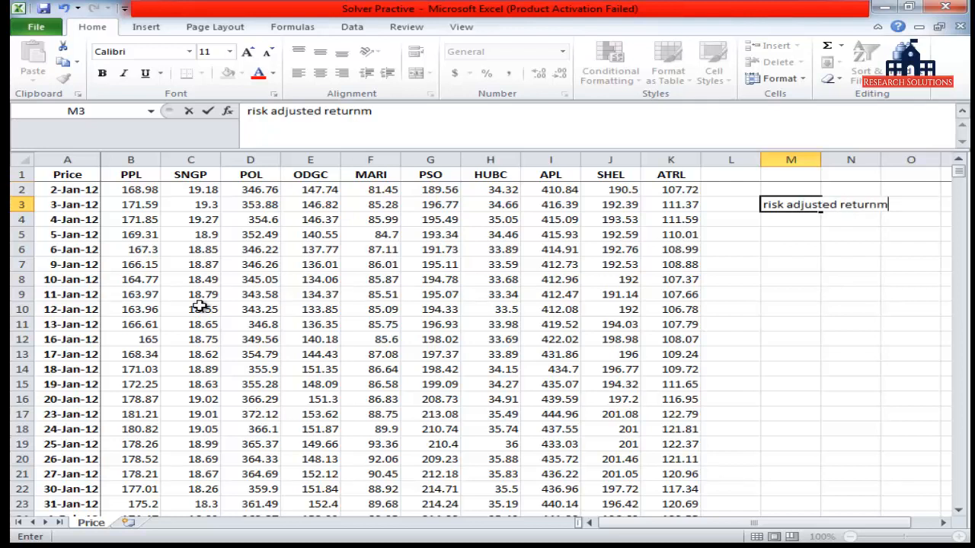
{"action": "key", "text": "Return"}
{"action": "key", "text": "Up"}
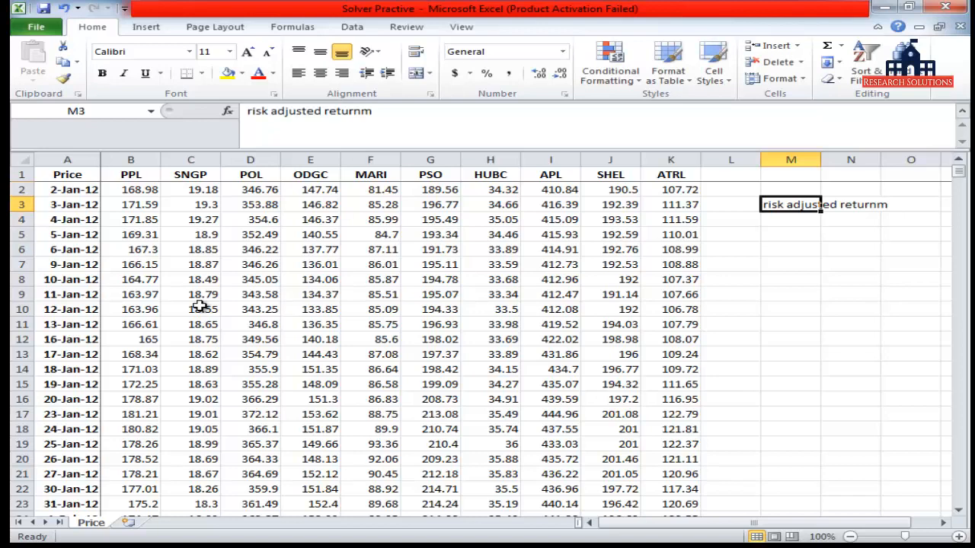
Correct the note in M3 to "risk adjusted return" and clear the cell
{"action": "key", "text": "F2"}
{"action": "key", "text": "BackSpace"}
{"action": "key", "text": "Return"}
{"action": "key", "text": "Up"}
{"action": "key", "text": "Delete"}
Examine the first and last dates in the date column of the price data
{"action": "key", "text": "ctrl+Left"}
{"action": "key", "text": "ctrl+Left"}
{"action": "key", "text": "Up"}
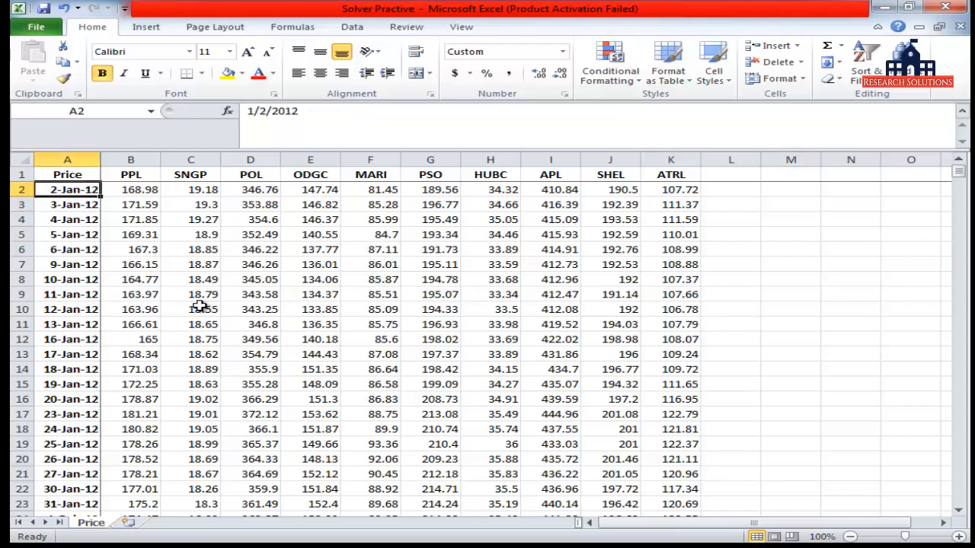
{"action": "key", "text": "ctrl+Down"}
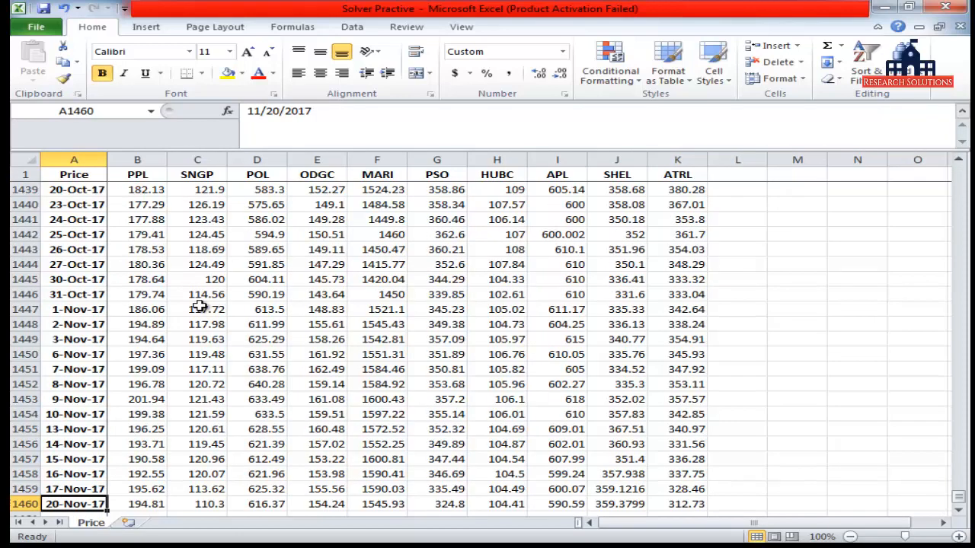
{"action": "key", "text": "ctrl+Up"}
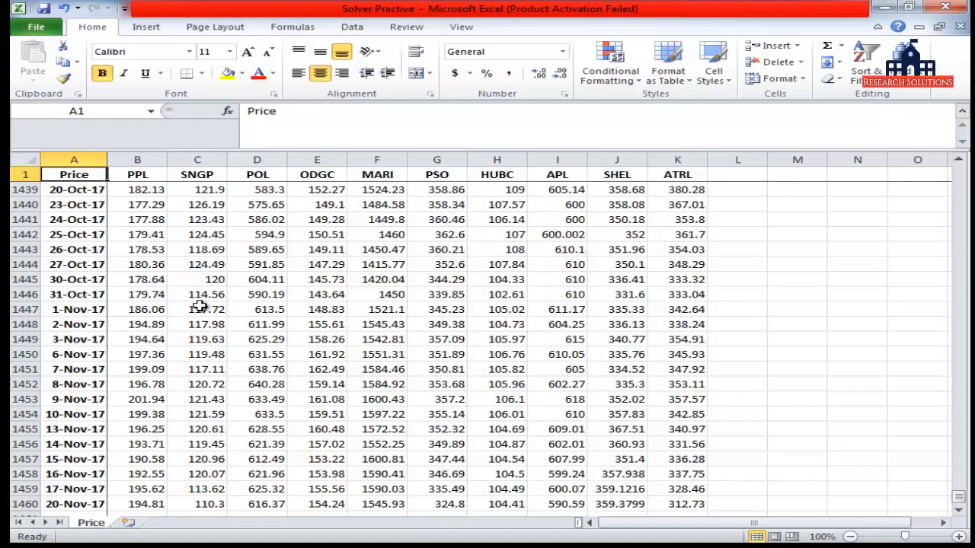
{"action": "key", "text": "Down"}
{"action": "key", "text": "Up"}
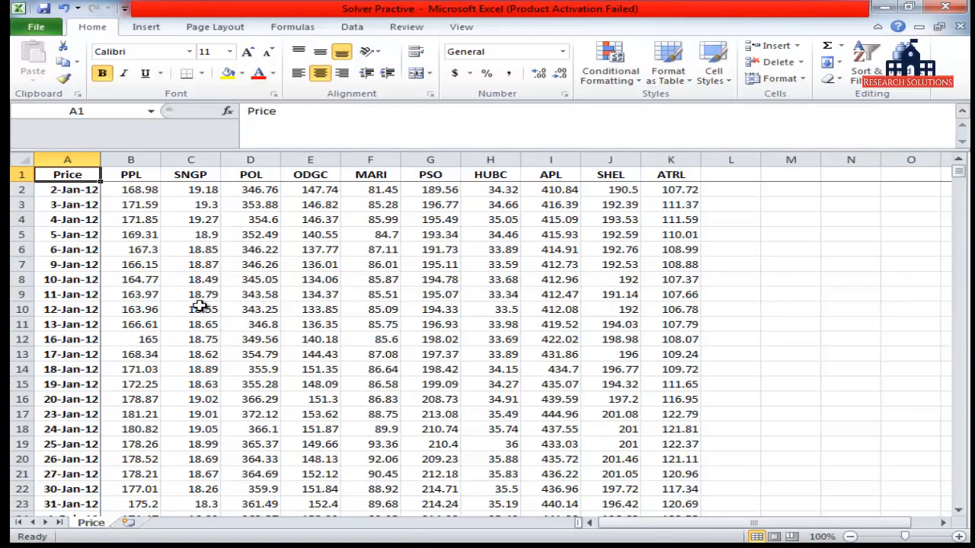
{"action": "key", "text": "Down"}
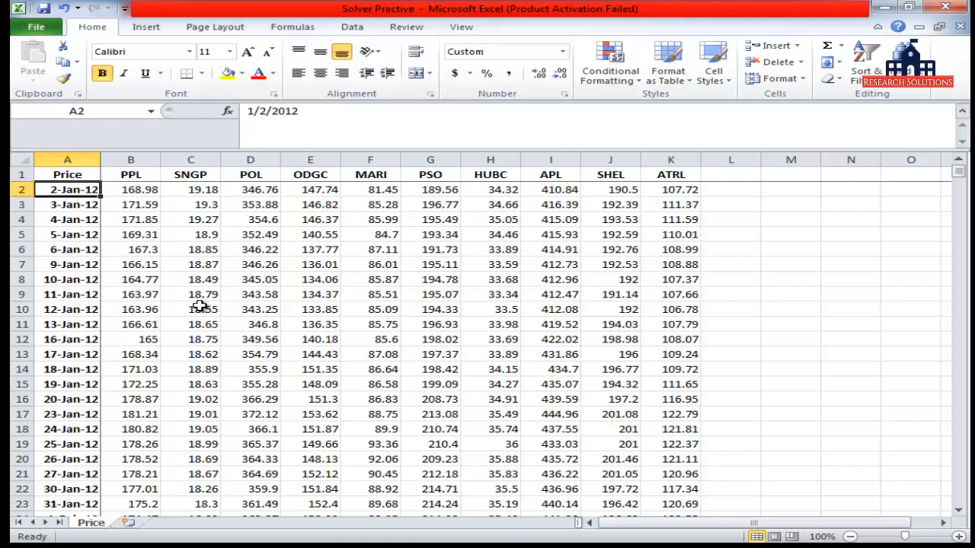
{"action": "key", "text": "Up"}
{"action": "key", "text": "Down"}
Switch to the portfolio management document in Word and copy the whole Basic Information table
{"action": "key", "text": "alt+Tab"}
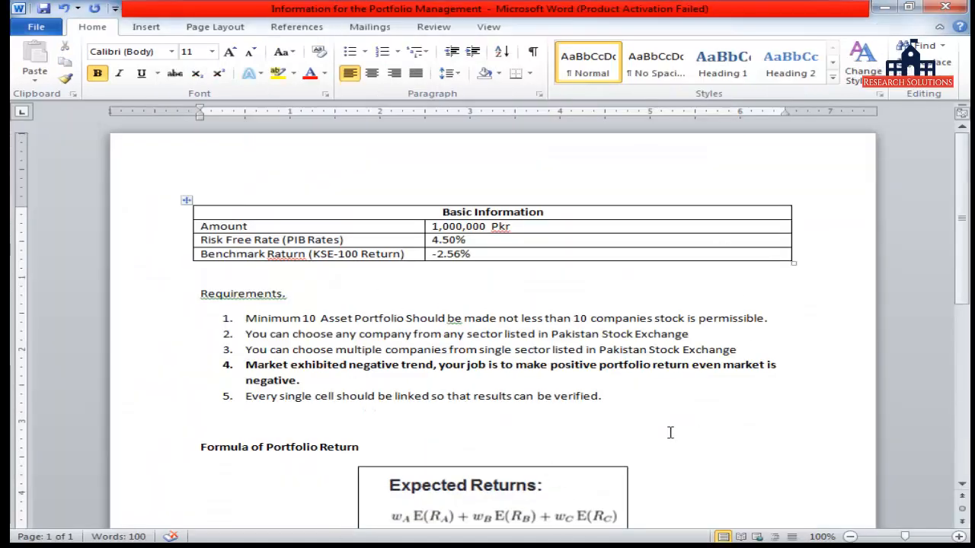
{"action": "left_click", "coordinate": [190, 202]}
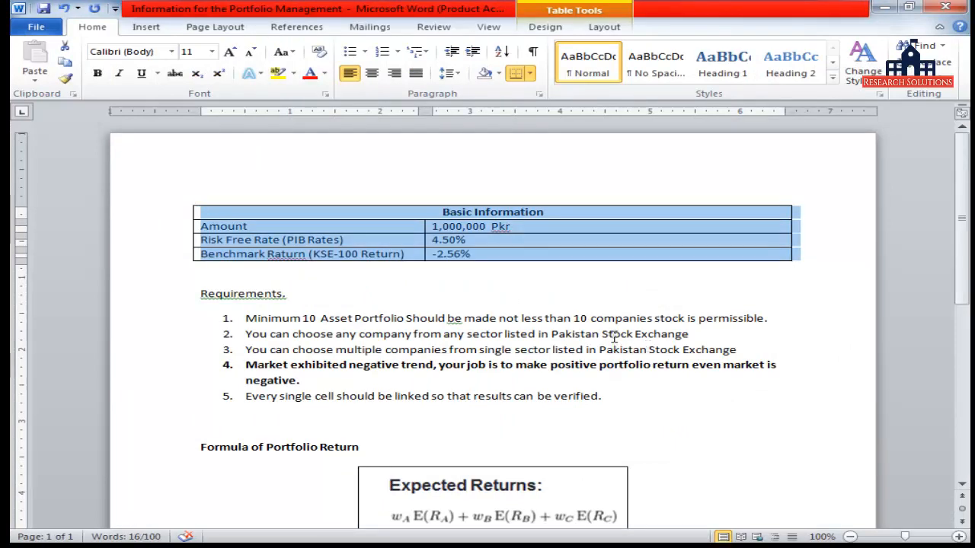
{"action": "key", "text": "ctrl+c"}
Return to the Solver Practive workbook in Excel and add a new sheet named "Basif Info"
{"action": "key", "text": "alt+Tab"}
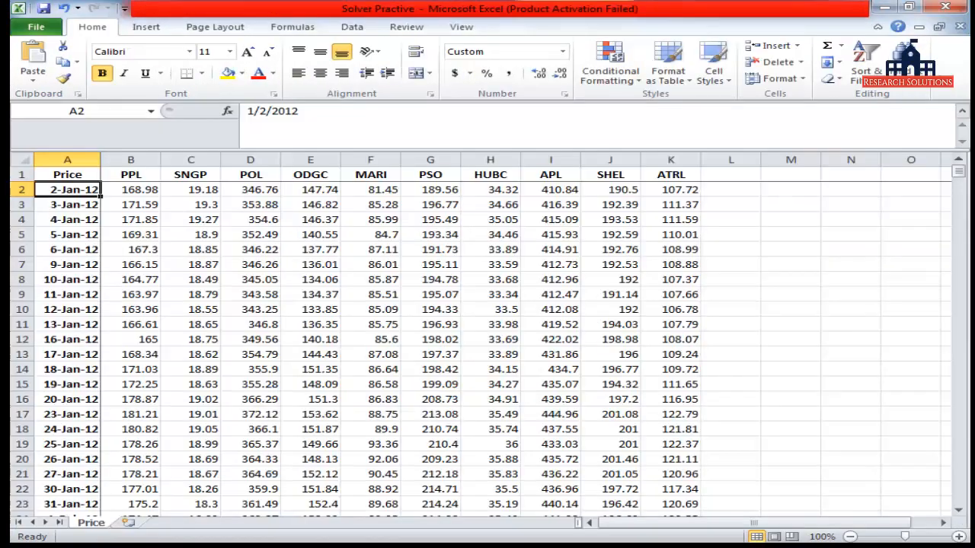
{"action": "left_click", "coordinate": [130, 522]}
{"action": "double_click", "coordinate": [152, 523]}
{"action": "type", "text": "B"}
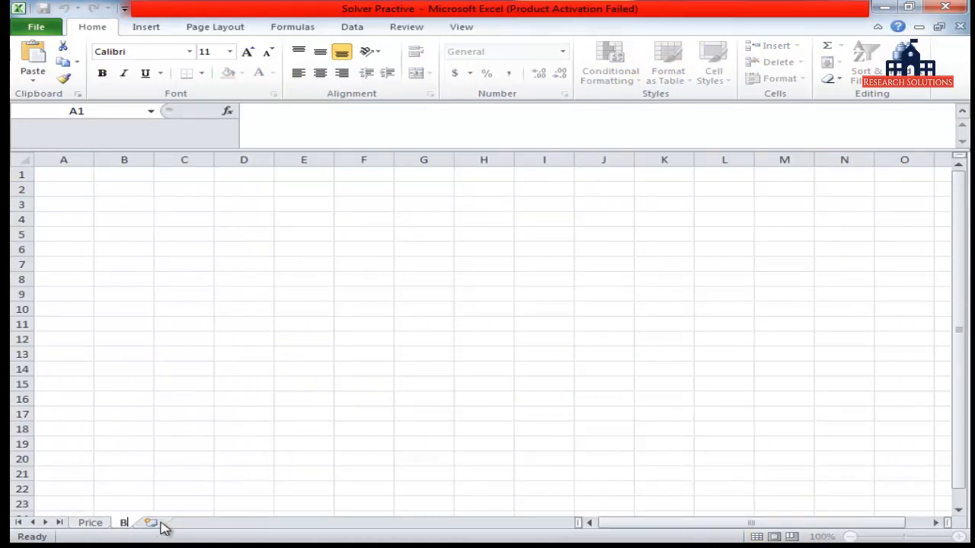
{"action": "type", "text": "asif Info"}
{"action": "key", "text": "Return"}
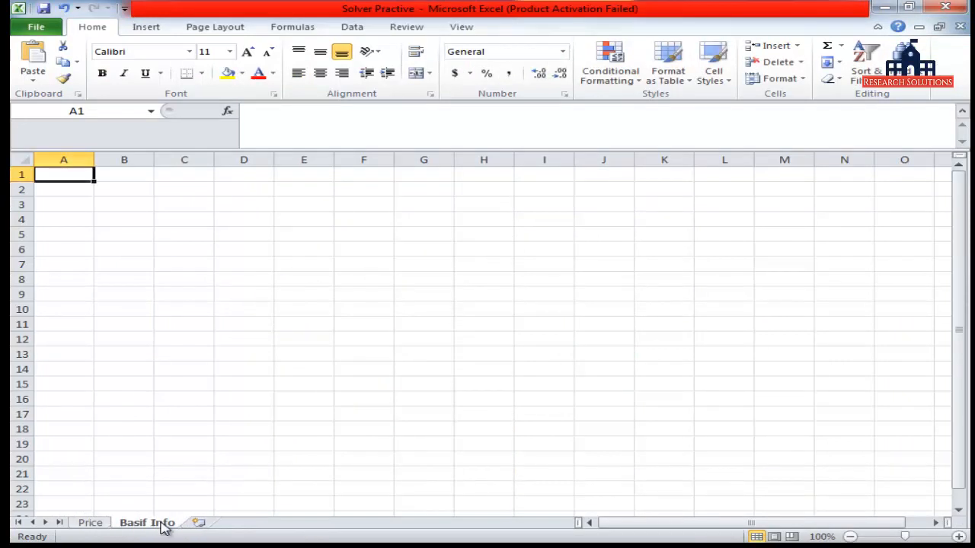
Paste the copied Basic Information table at cell A2 of the Basif Info sheet
{"action": "key", "text": "Return"}
{"action": "left_click", "coordinate": [162, 523]}
{"action": "key", "text": "ctrl+v"}
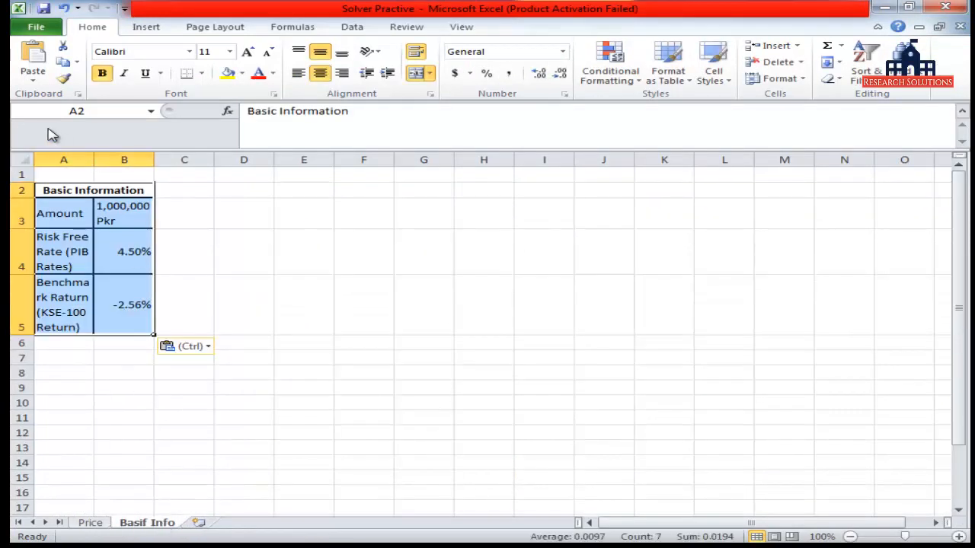
Unmerge the table's title cell in columns A and B and undo the accidental merge of both columns
{"action": "left_click", "coordinate": [19, 157]}
{"action": "left_click", "coordinate": [76, 159]}
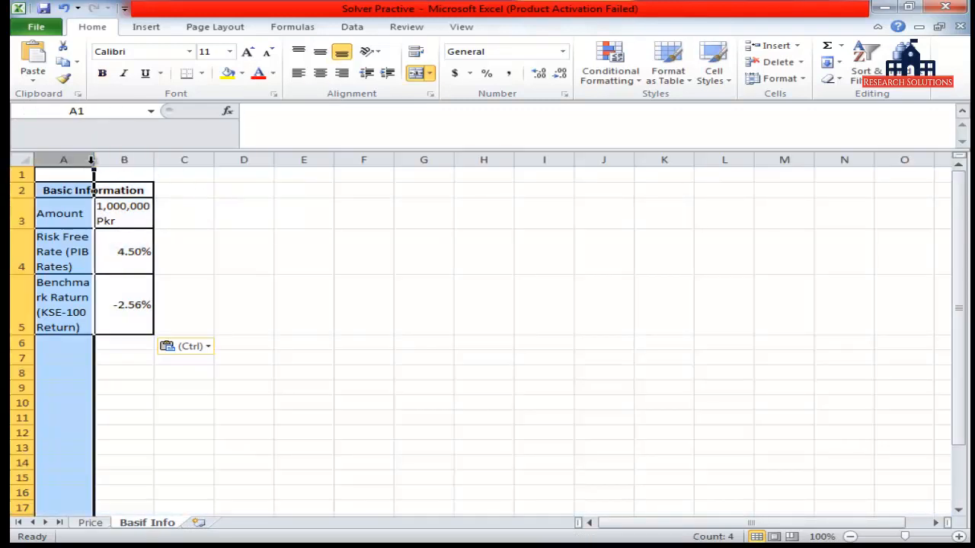
{"action": "left_click", "coordinate": [125, 160], "text": "shift"}
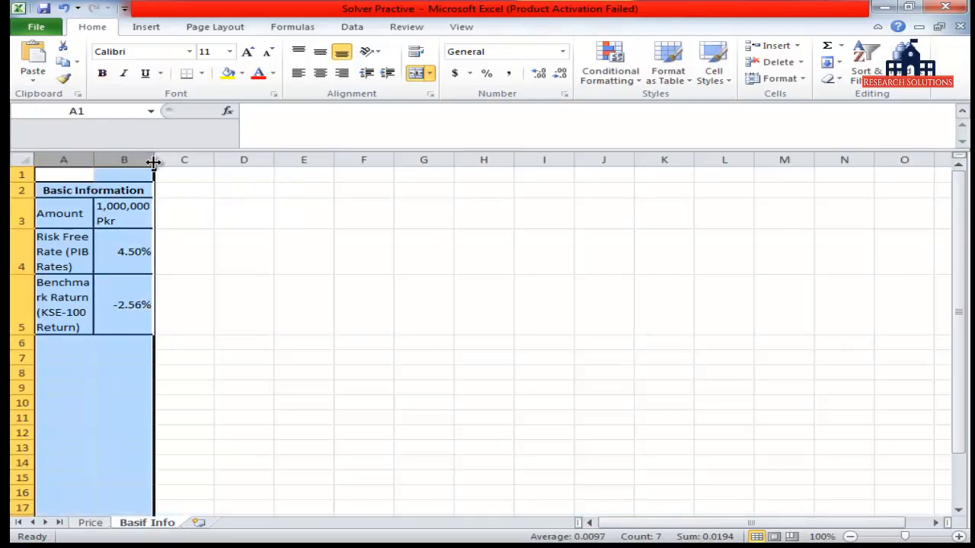
{"action": "left_click", "coordinate": [417, 74]}
{"action": "left_click", "coordinate": [418, 74]}
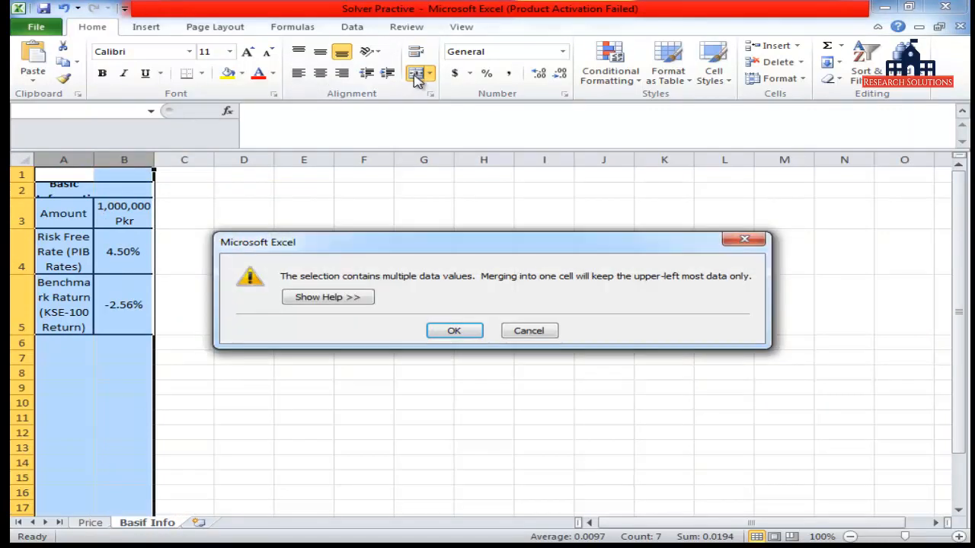
{"action": "left_click", "coordinate": [454, 330]}
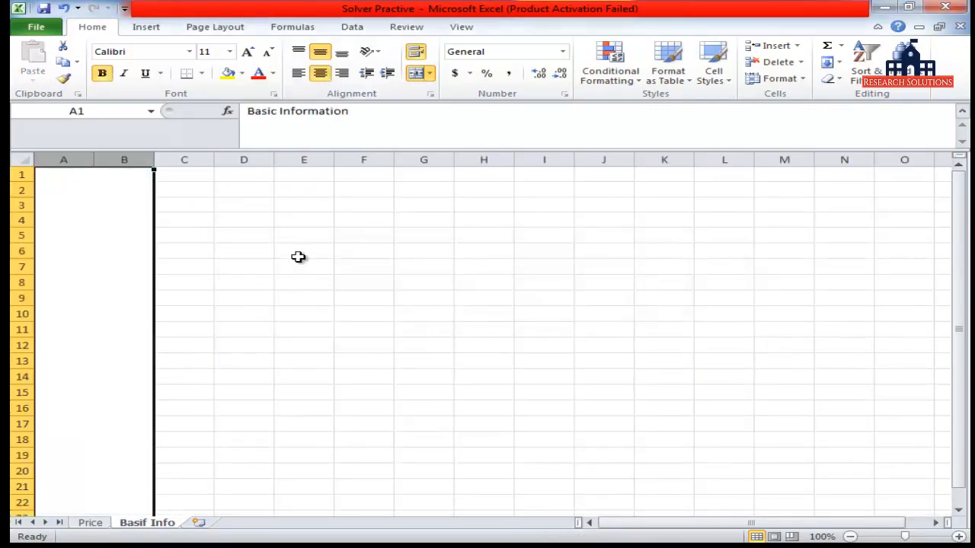
{"action": "key", "text": "ctrl+z"}
{"action": "left_click", "coordinate": [286, 256]}
Widen columns A and B to fit the labels and values of the Basic Information table
{"action": "double_click", "coordinate": [94, 159]}
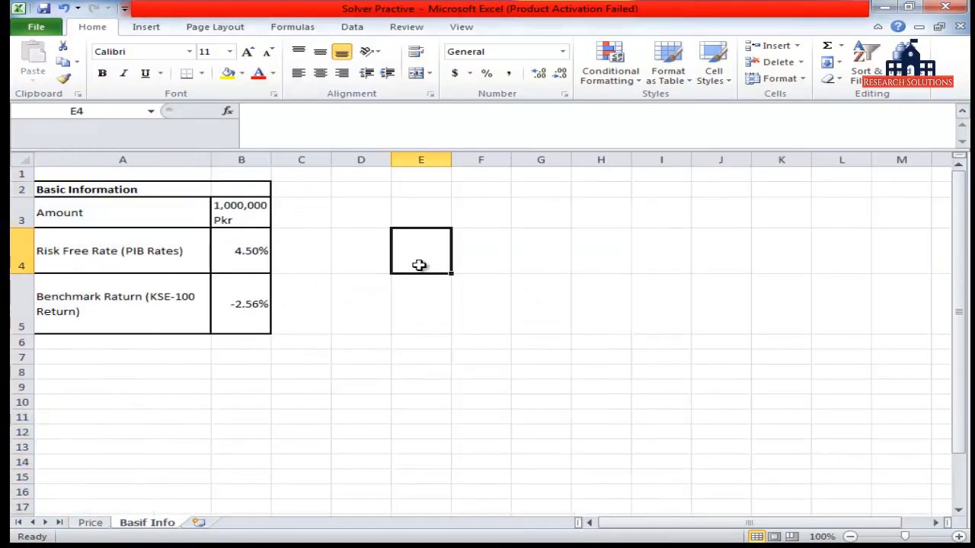
{"action": "left_click", "coordinate": [181, 259]}
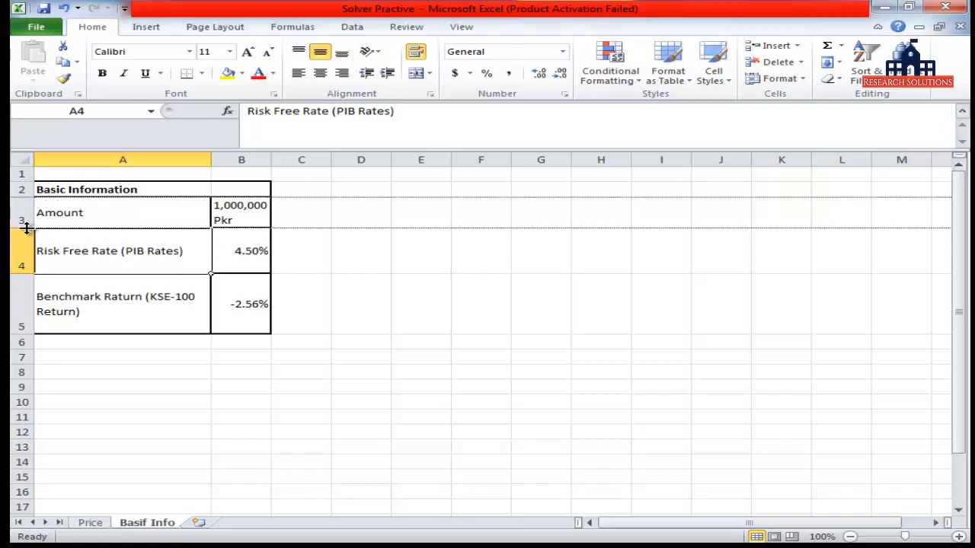
{"action": "double_click", "coordinate": [269, 160]}
{"action": "left_click", "coordinate": [383, 207]}
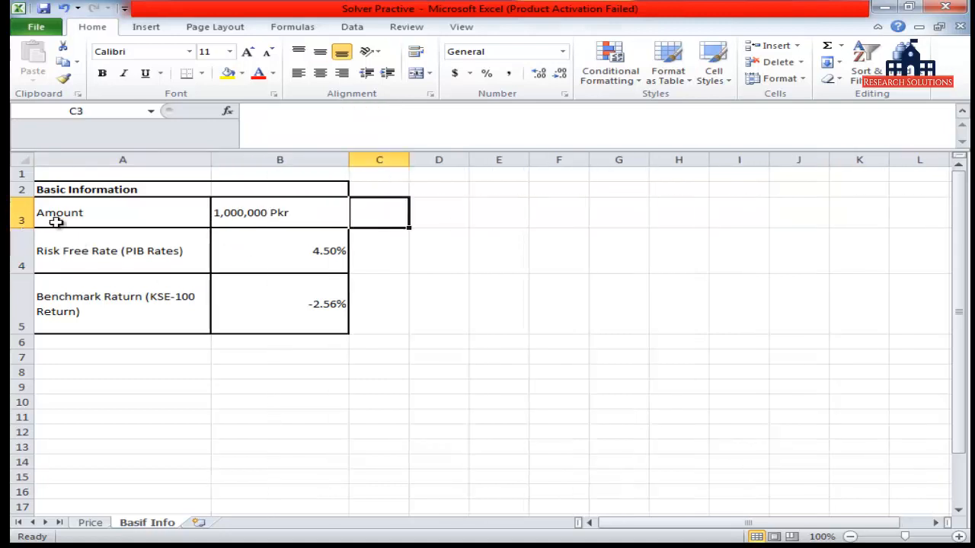
Turn off text wrapping for the Basic Information rows in A3:B5
{"action": "left_click_drag", "start_coordinate": [59, 218], "coordinate": [312, 283]}
{"action": "left_click", "coordinate": [415, 51]}
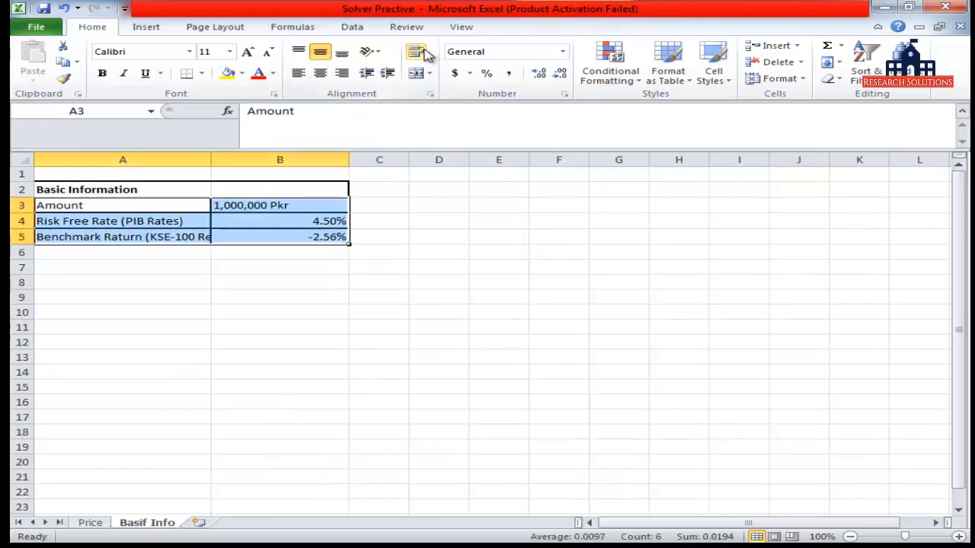
{"action": "left_click", "coordinate": [406, 373]}
Move the Basif Info sheet ahead of the Price sheet
{"action": "left_click", "coordinate": [126, 189]}
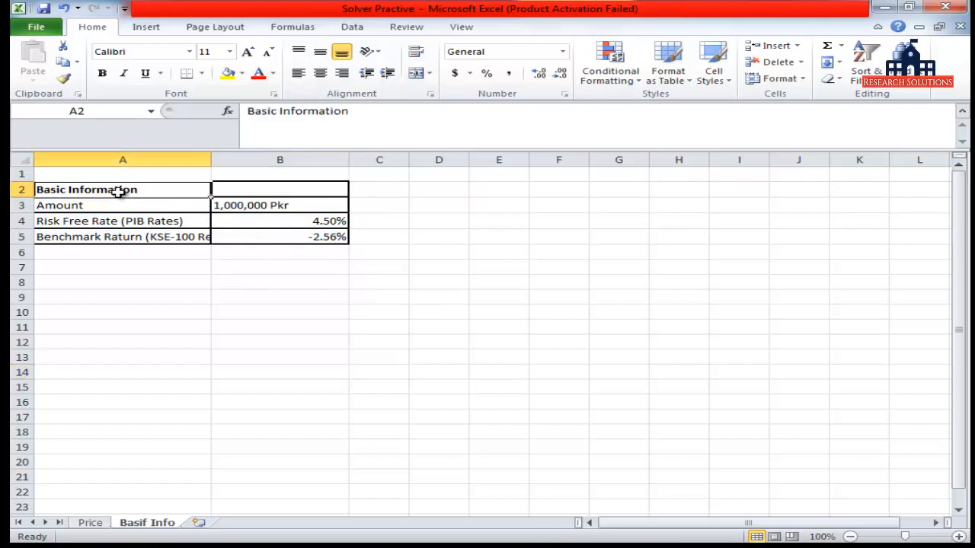
{"action": "left_click", "coordinate": [256, 201]}
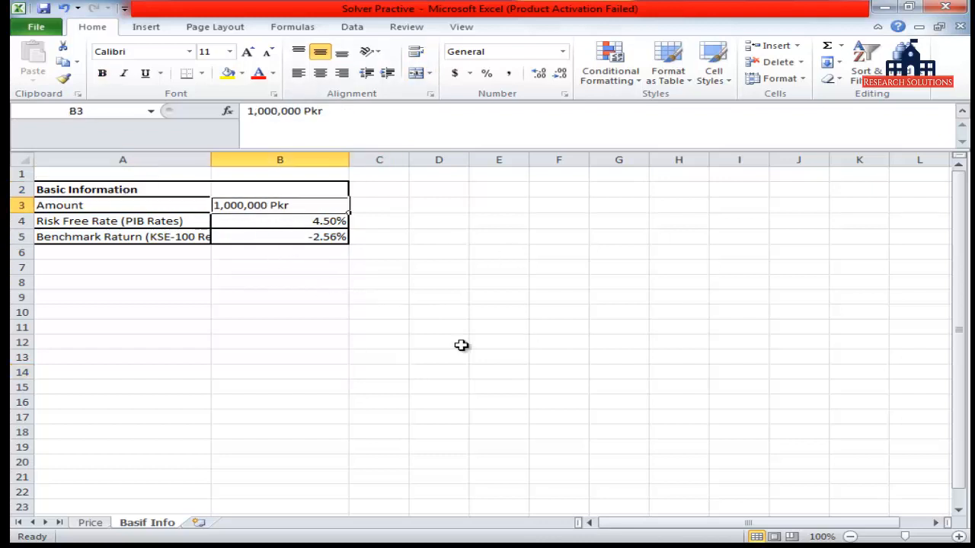
{"action": "left_click_drag", "start_coordinate": [160, 531], "coordinate": [72, 518]}
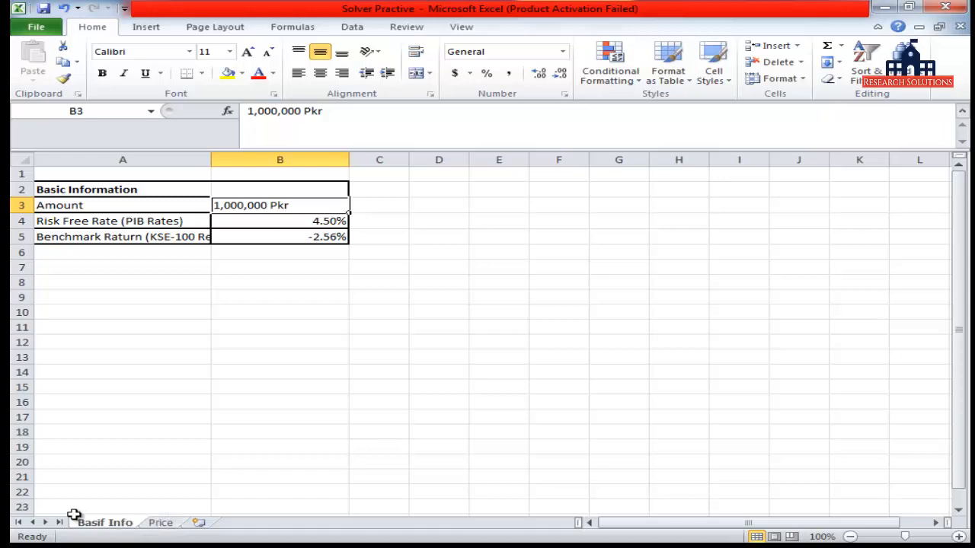
Copy the entire price table on the Price sheet, A1:K1460, including the dates and company headers
{"action": "left_click", "coordinate": [160, 524]}
{"action": "left_click", "coordinate": [199, 322]}
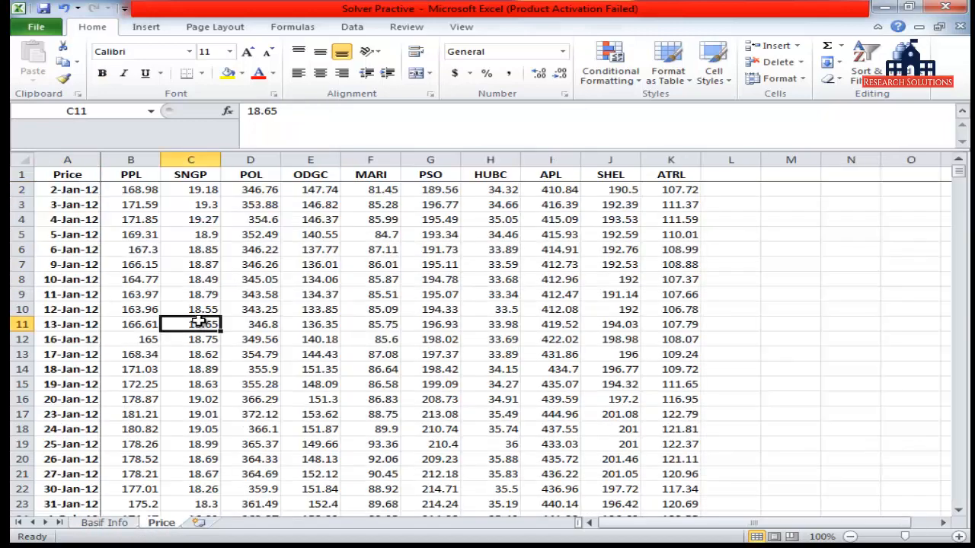
{"action": "key", "text": "ctrl+Home"}
{"action": "key", "text": "Right"}
{"action": "key", "text": "Down"}
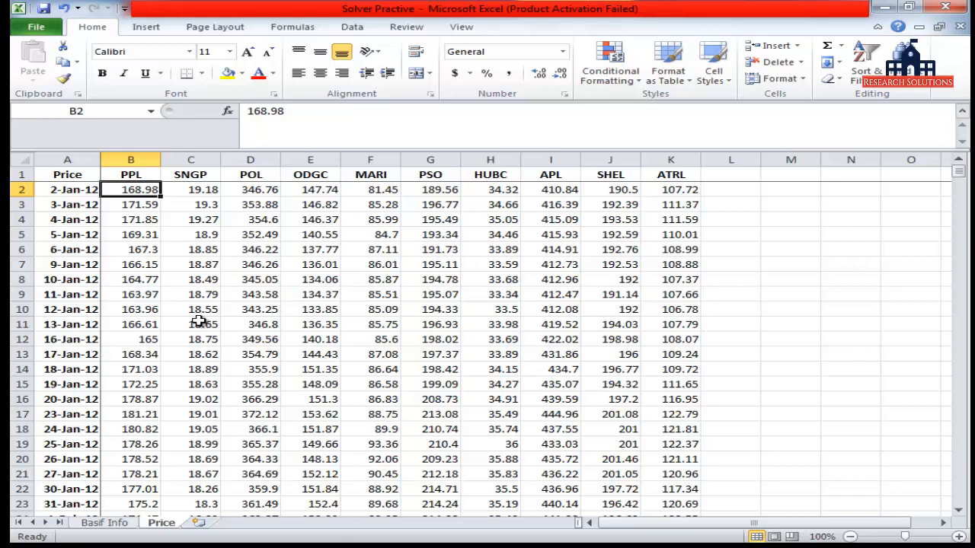
{"action": "key", "text": "Up"}
{"action": "key", "text": "Down"}
{"action": "key", "text": "Up"}
{"action": "key", "text": "Left"}
{"action": "key", "text": "ctrl+shift+Right"}
{"action": "key", "text": "ctrl+shift+Down"}
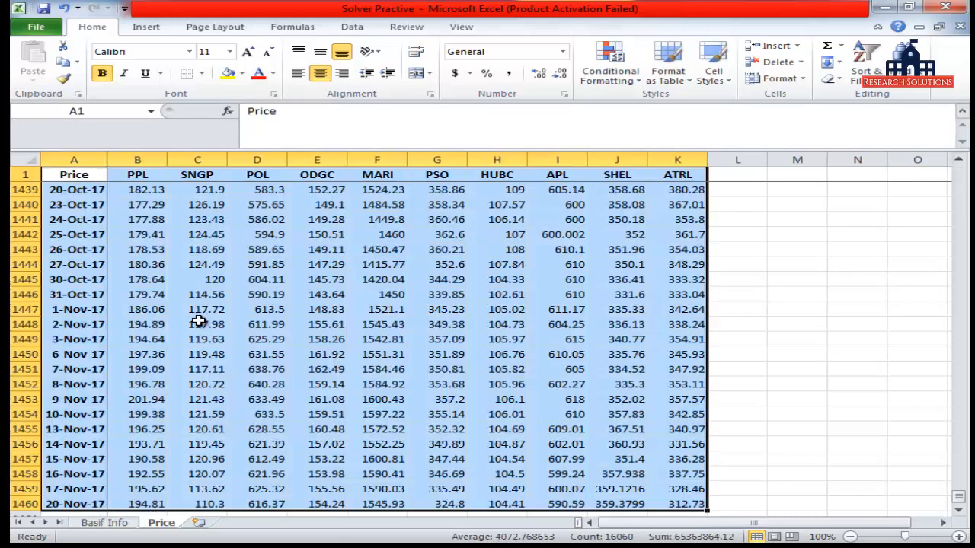
{"action": "key", "text": "ctrl+c"}
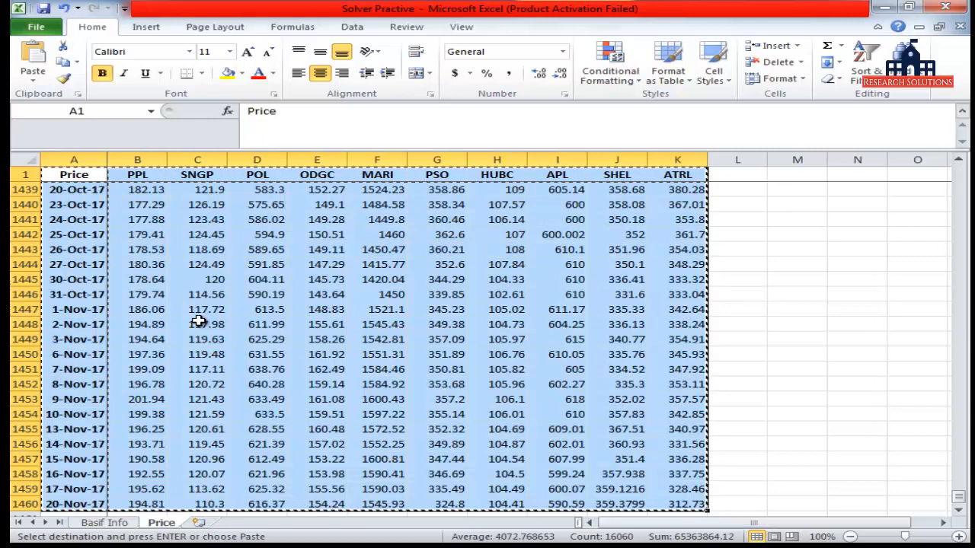
Add a new worksheet after the Price sheet and name it Returns
{"action": "left_click", "coordinate": [199, 523]}
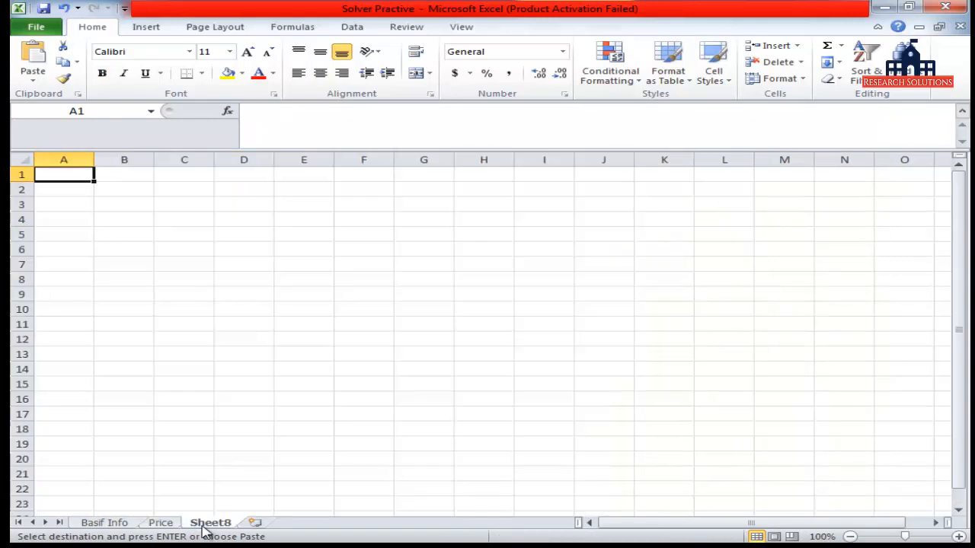
{"action": "double_click", "coordinate": [217, 523]}
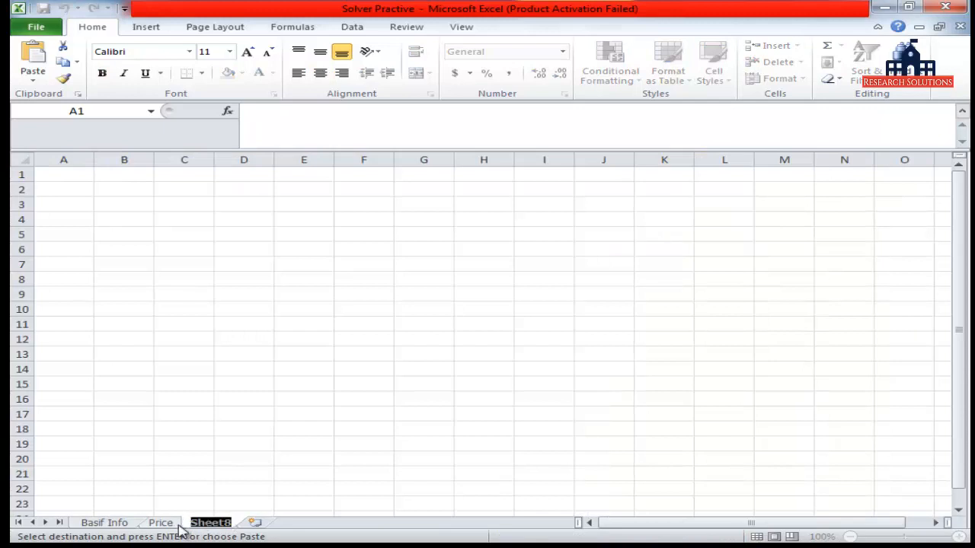
{"action": "key", "text": "BackSpace"}
{"action": "key", "text": "Return"}
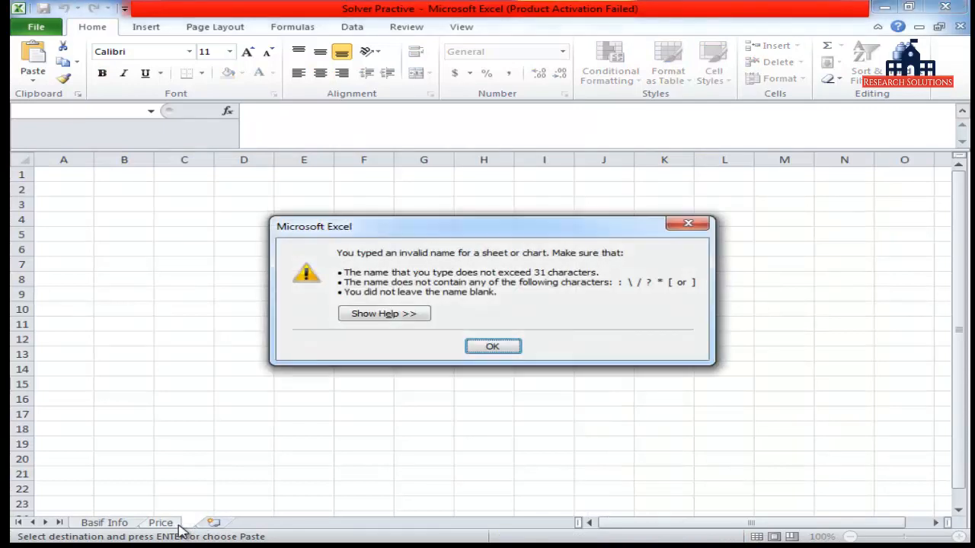
{"action": "key", "text": "Return"}
{"action": "type", "text": "Returns"}
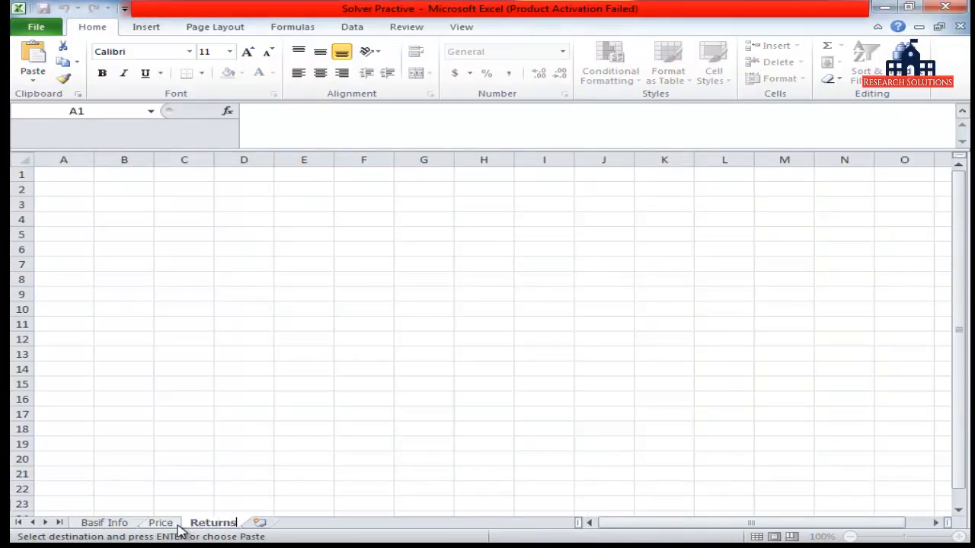
{"action": "key", "text": "Return"}
Paste the copied price table at A1 of the Returns sheet and clear its price values, keeping the company headers and dates
{"action": "left_click", "coordinate": [160, 522]}
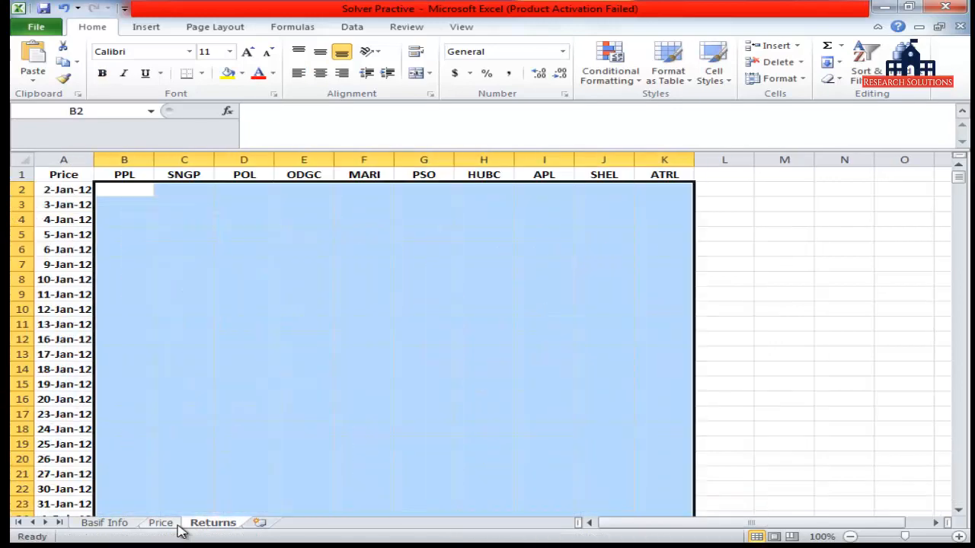
{"action": "key", "text": "Up"}
{"action": "key", "text": "Left"}
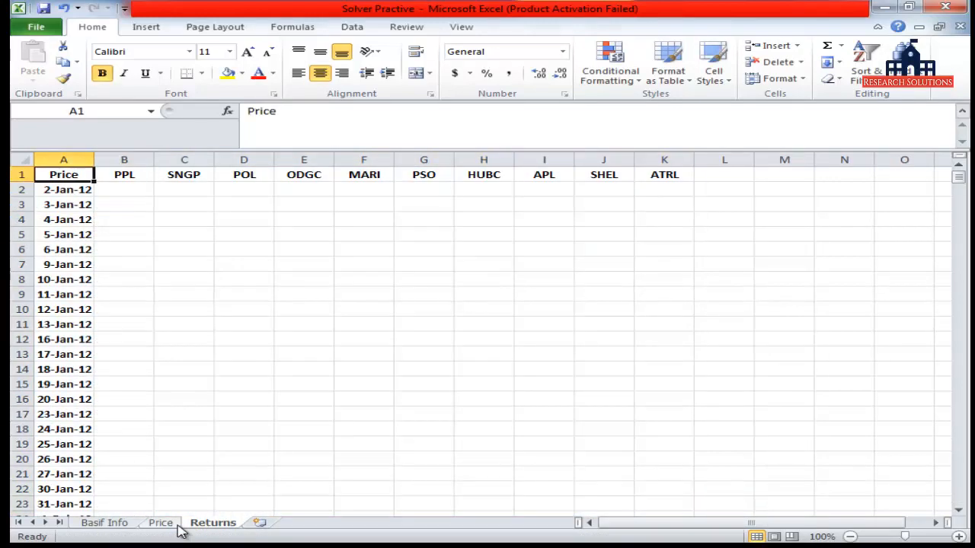
Fit the width of column A on the Returns sheet to its dates
{"action": "key", "text": "Right"}
{"action": "key", "text": "ctrl+shift+Right"}
{"action": "key", "text": "Left"}
{"action": "key", "text": "Down"}
{"action": "key", "text": "ctrl+shift+Down"}
{"action": "key", "text": "ctrl+Home"}
{"action": "double_click", "coordinate": [95, 159]}
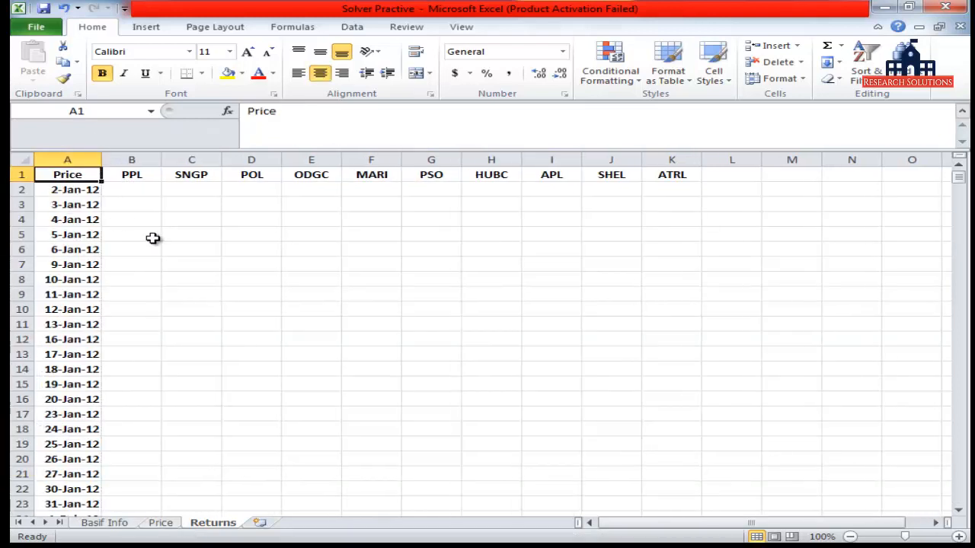
{"action": "left_click", "coordinate": [163, 244]}
{"action": "left_click", "coordinate": [119, 184]}
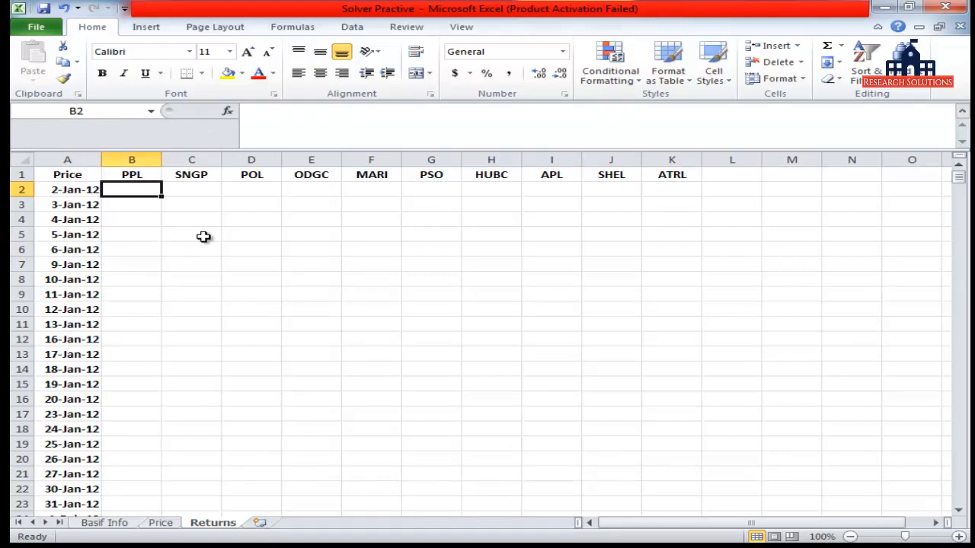
{"action": "key", "text": "Right"}
{"action": "key", "text": "Left"}
{"action": "key", "text": "Down"}
{"action": "key", "text": "Right"}
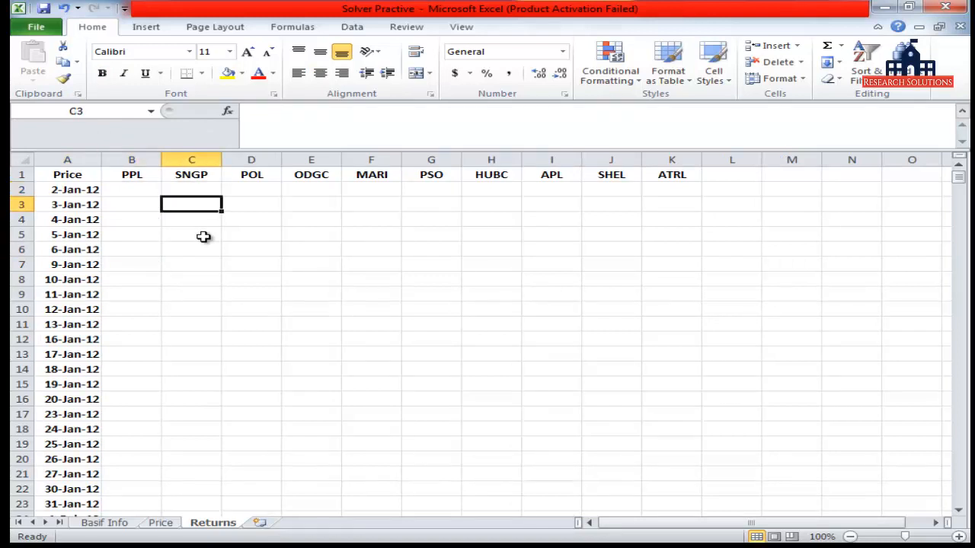
{"action": "type", "text": "chnage"}
{"action": "key", "text": "BackSpace"}
{"action": "key", "text": "BackSpace"}
{"action": "key", "text": "BackSpace"}
{"action": "key", "text": "BackSpace"}
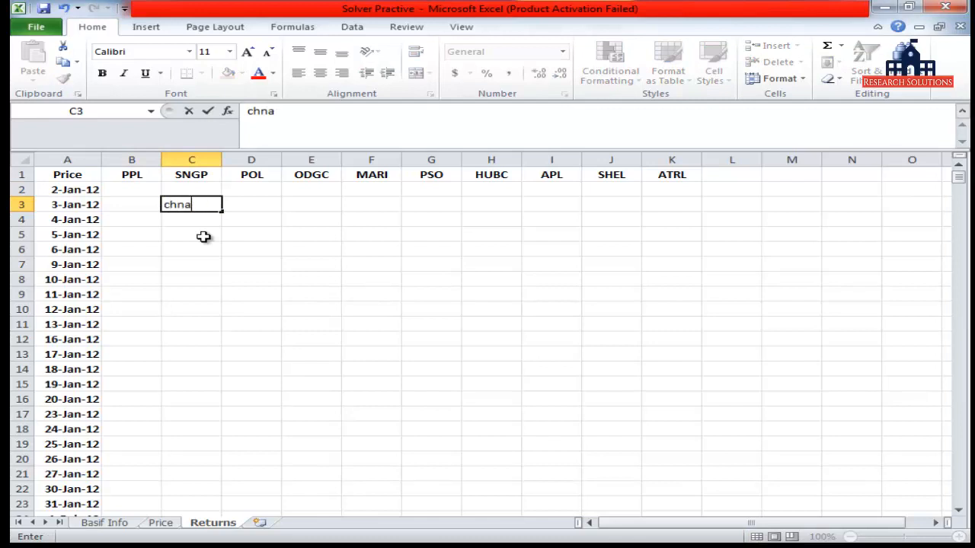
{"action": "type", "text": "anmg"}
{"action": "key", "text": "BackSpace"}
{"action": "key", "text": "BackSpace"}
{"action": "type", "text": "nge"}
{"action": "key", "text": "Return"}
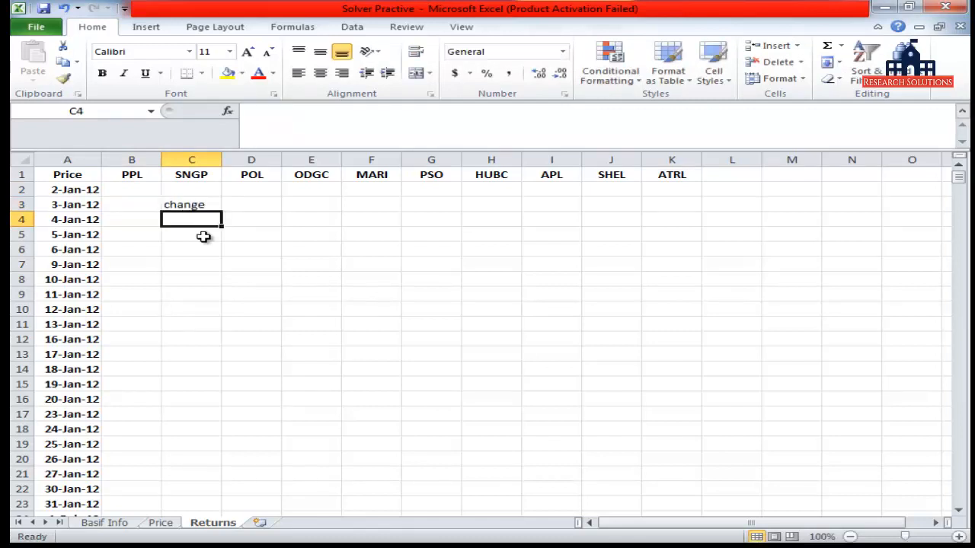
{"action": "key", "text": "Up"}
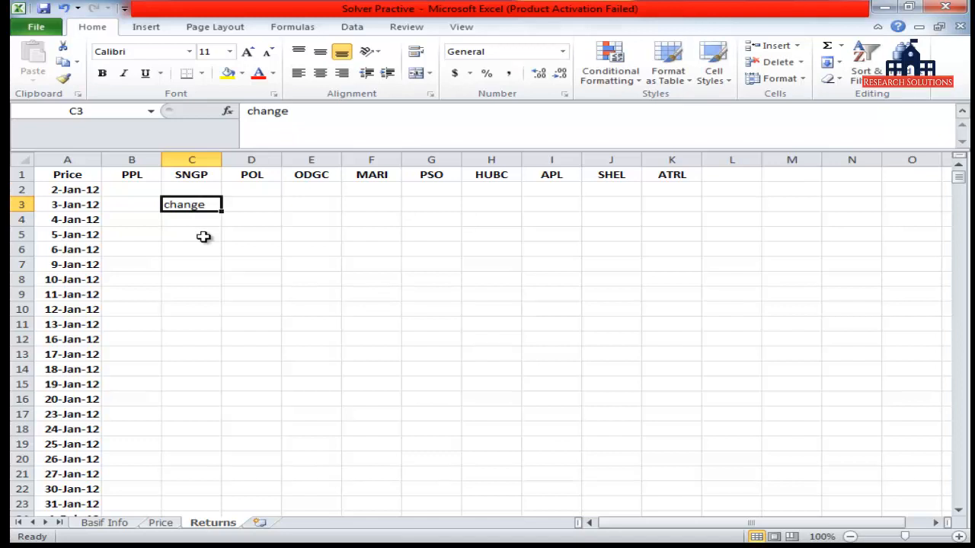
{"action": "key", "text": "Delete"}
{"action": "key", "text": "Left"}
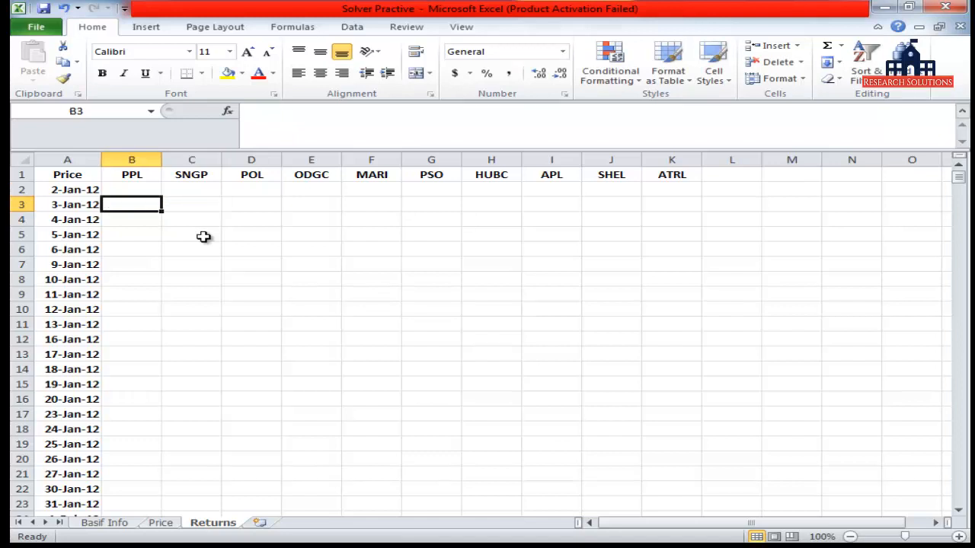
Calculate the first PPL daily return in B3 of the Returns sheet with the formula =+Price!B3/Price!B2-1
{"action": "key", "text": "Up"}
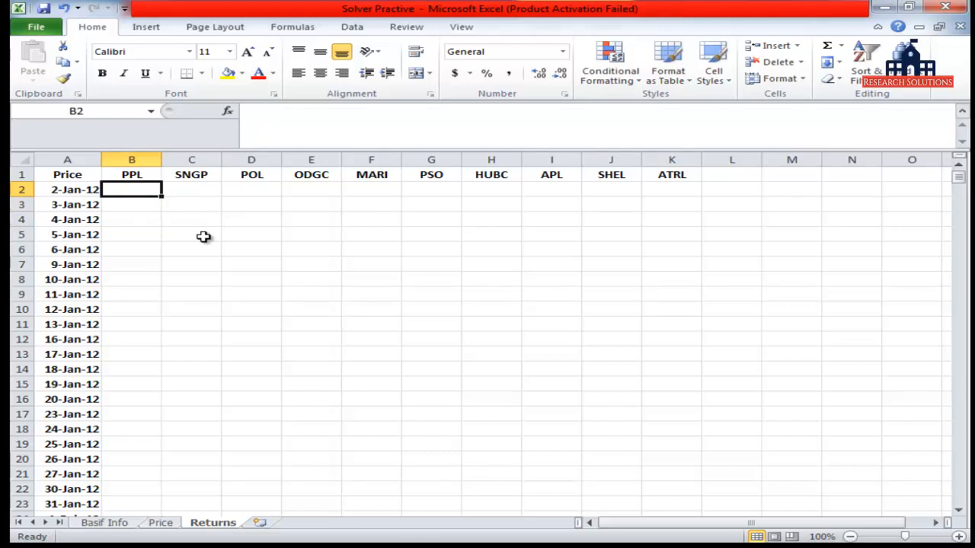
{"action": "key", "text": "Down"}
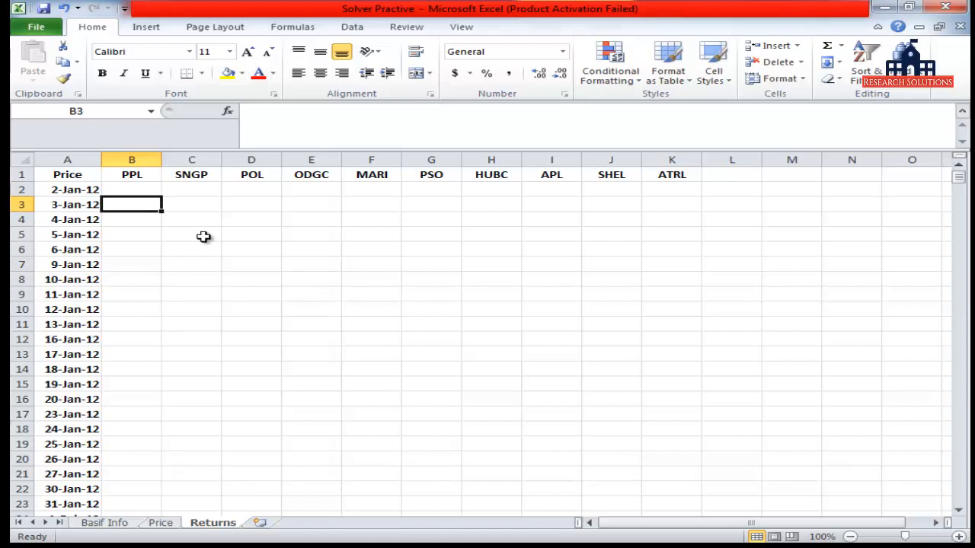
{"action": "type", "text": "="}
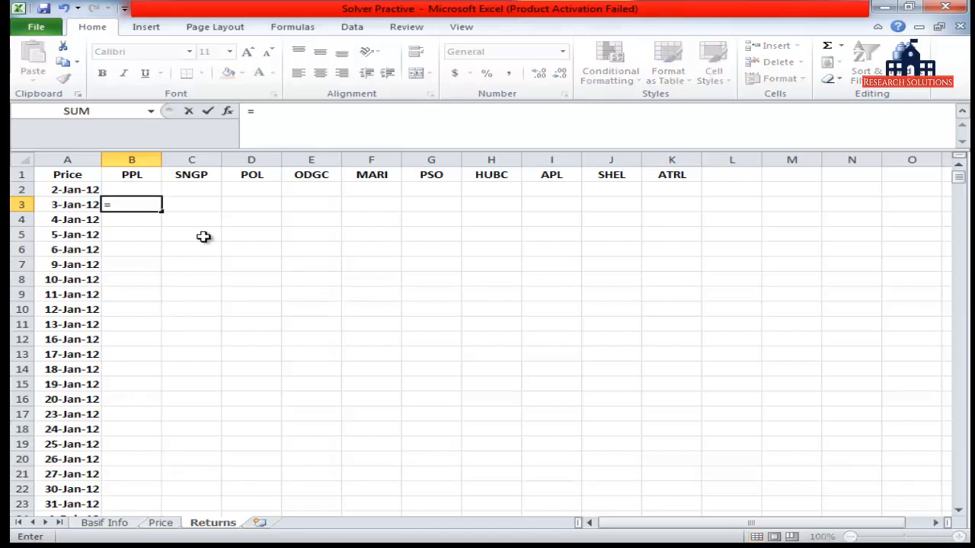
{"action": "type", "text": "+"}
{"action": "key", "text": "ctrl+Page_Up"}
{"action": "key", "text": "ctrl+Up"}
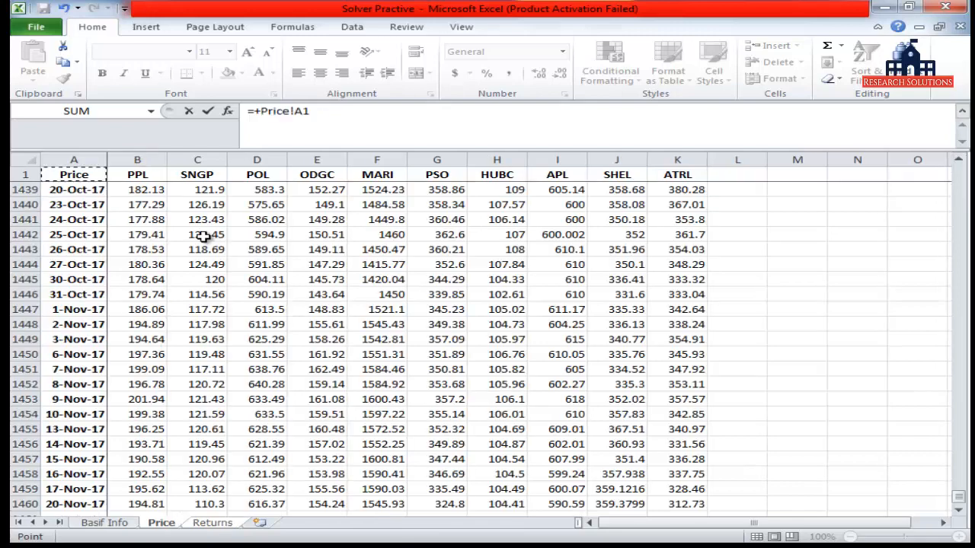
{"action": "key", "text": "Down"}
{"action": "key", "text": "Up"}
{"action": "key", "text": "Down"}
{"action": "key", "text": "Right"}
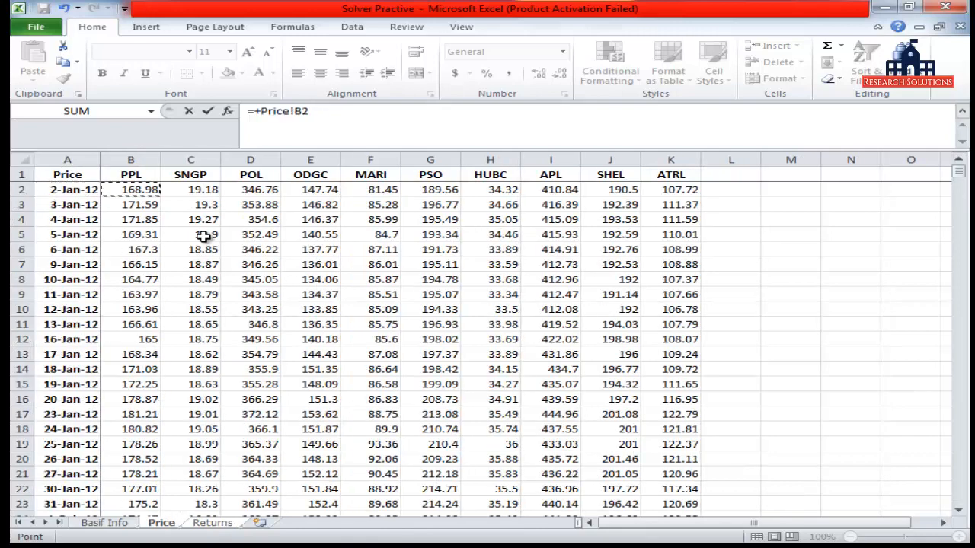
{"action": "key", "text": "Down"}
{"action": "type", "text": "/"}
{"action": "left_click", "coordinate": [131, 190]}
{"action": "type", "text": "-"}
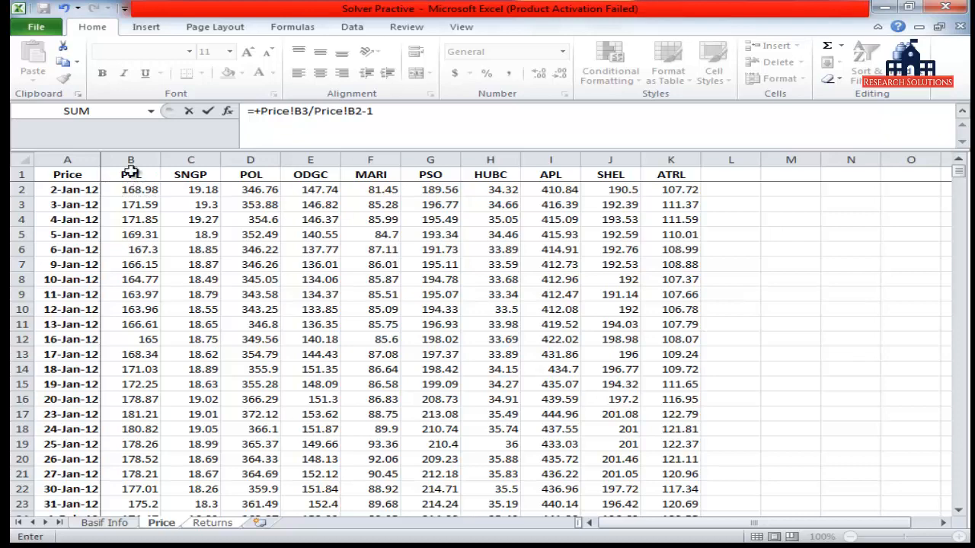
{"action": "type", "text": "1"}
{"action": "key", "text": "Return"}
{"action": "key", "text": "Up"}
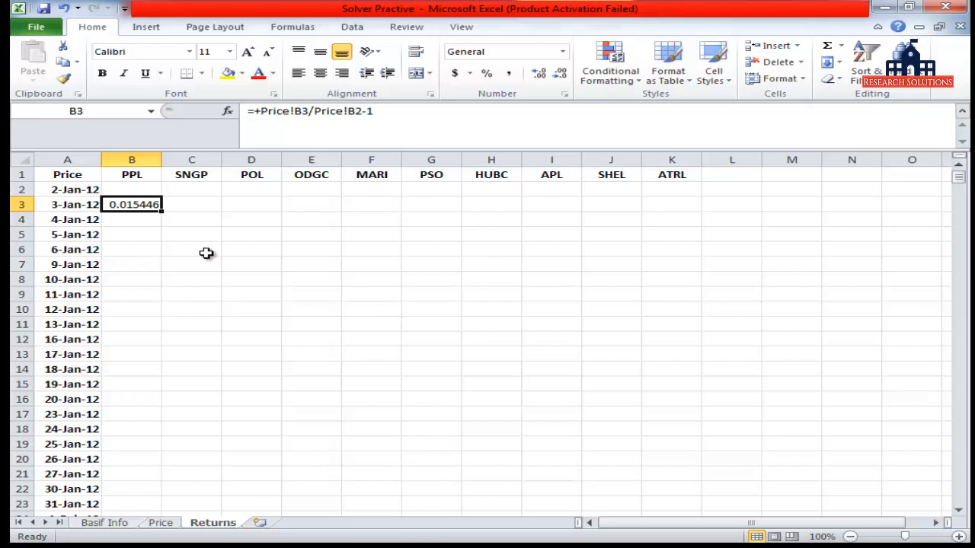
Delete the 2-Jan-12 row from the Returns sheet and format the PPL return in B2 as a percentage with two decimals
{"action": "left_click", "coordinate": [16, 190]}
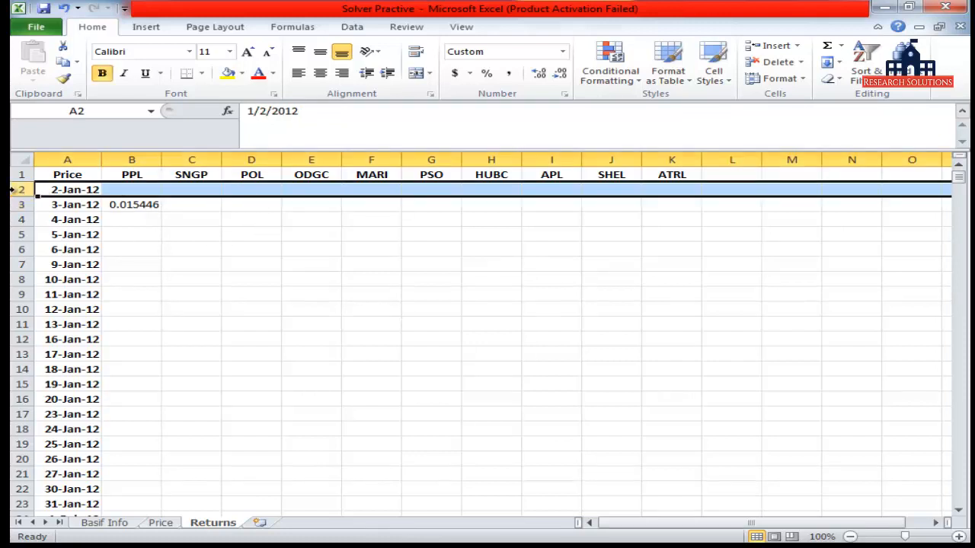
{"action": "key", "text": "ctrl+minus"}
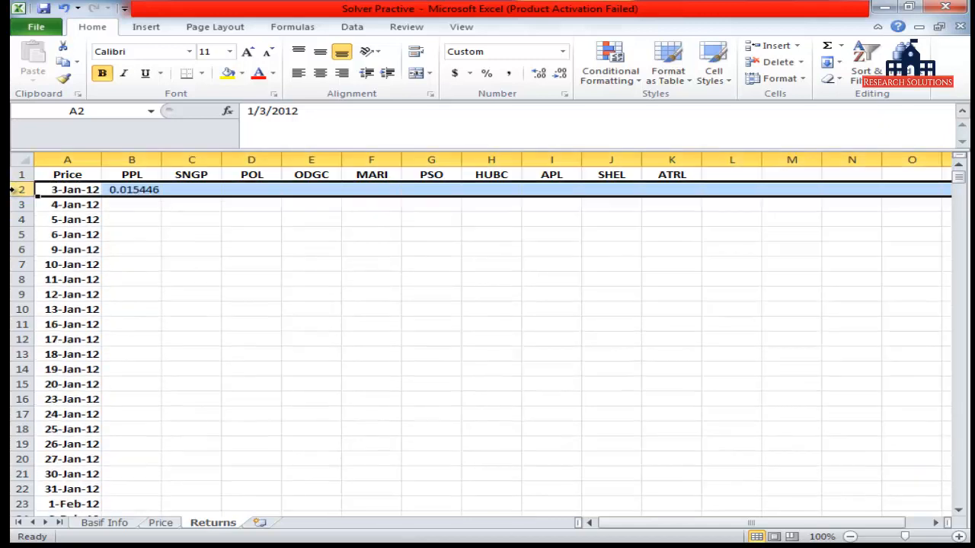
{"action": "left_click", "coordinate": [133, 190]}
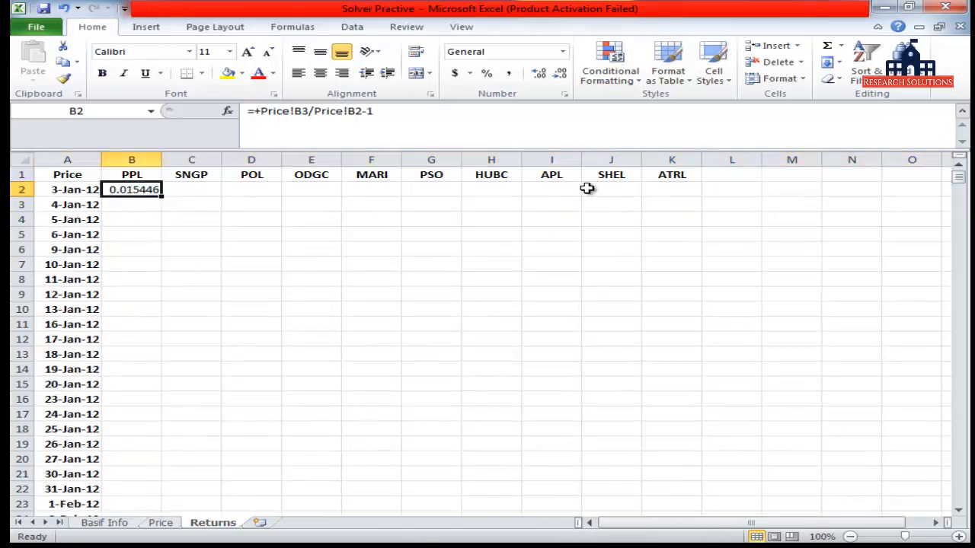
{"action": "left_click", "coordinate": [488, 74]}
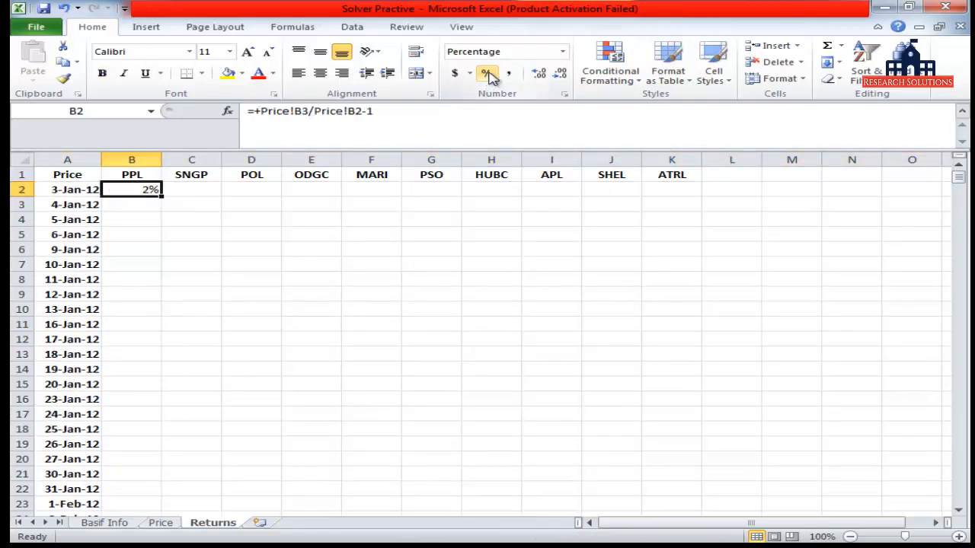
{"action": "double_click", "coordinate": [538, 73]}
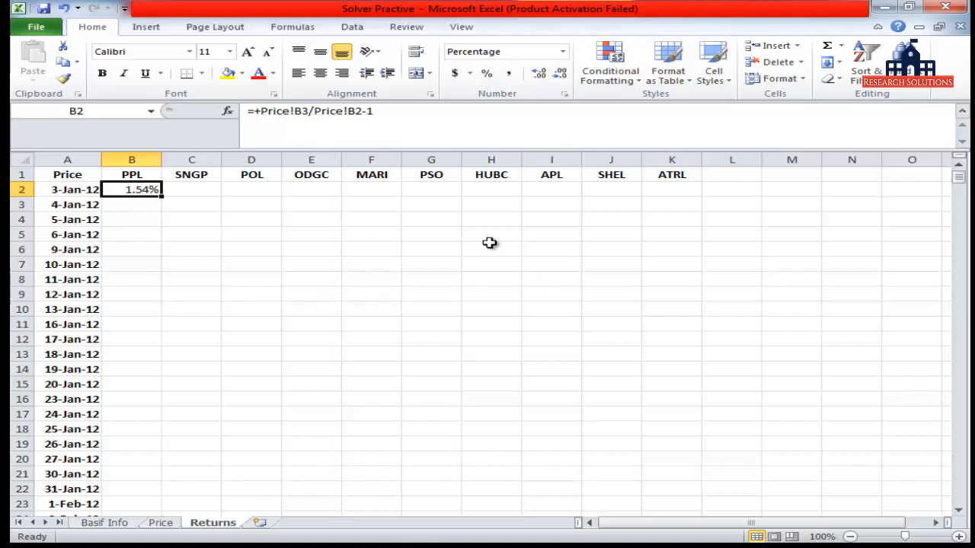
Fill the return formula from B2 across to K2 for all ten companies
{"action": "key", "text": "shift+Right"}
{"action": "key", "text": "shift+Right"}
{"action": "key", "text": "shift+Right"}
{"action": "key", "text": "shift+Right"}
{"action": "key", "text": "shift+Right"}
{"action": "key", "text": "shift+Right"}
{"action": "key", "text": "shift+Right"}
{"action": "key", "text": "shift+Right"}
{"action": "key", "text": "shift+Right"}
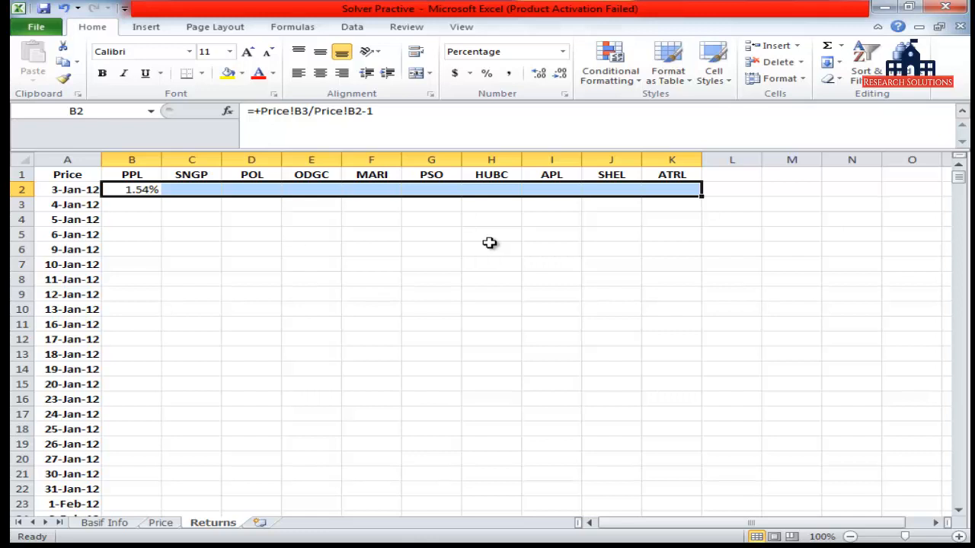
{"action": "key", "text": "ctrl+r"}
Examine the return formulas across row 2 to check that each company refers to its own price column
{"action": "key", "text": "Right"}
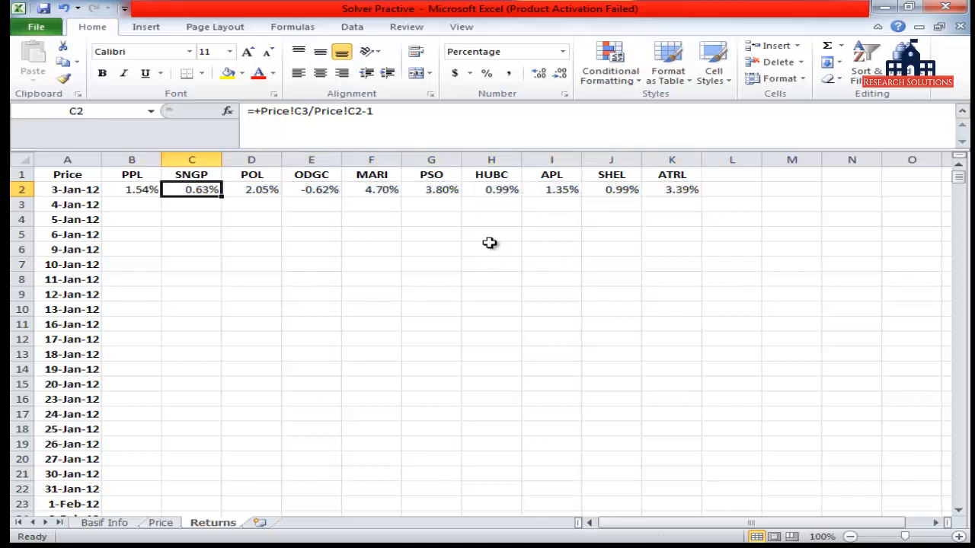
{"action": "key", "text": "Right"}
{"action": "key", "text": "Right"}
{"action": "key", "text": "Right"}
{"action": "key", "text": "Left"}
{"action": "key", "text": "Left"}
{"action": "key", "text": "Left"}
{"action": "key", "text": "Left"}
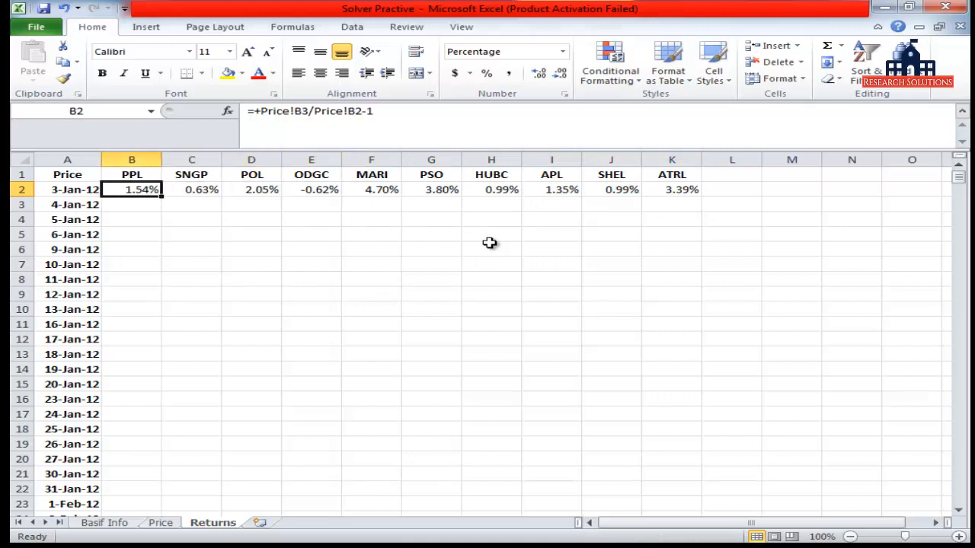
{"action": "key", "text": "Right"}
{"action": "key", "text": "Right"}
{"action": "key", "text": "Right"}
{"action": "key", "text": "Right"}
{"action": "key", "text": "Right"}
{"action": "key", "text": "Right"}
{"action": "key", "text": "Right"}
{"action": "key", "text": "Right"}
{"action": "key", "text": "Right"}
{"action": "key", "text": "Home"}
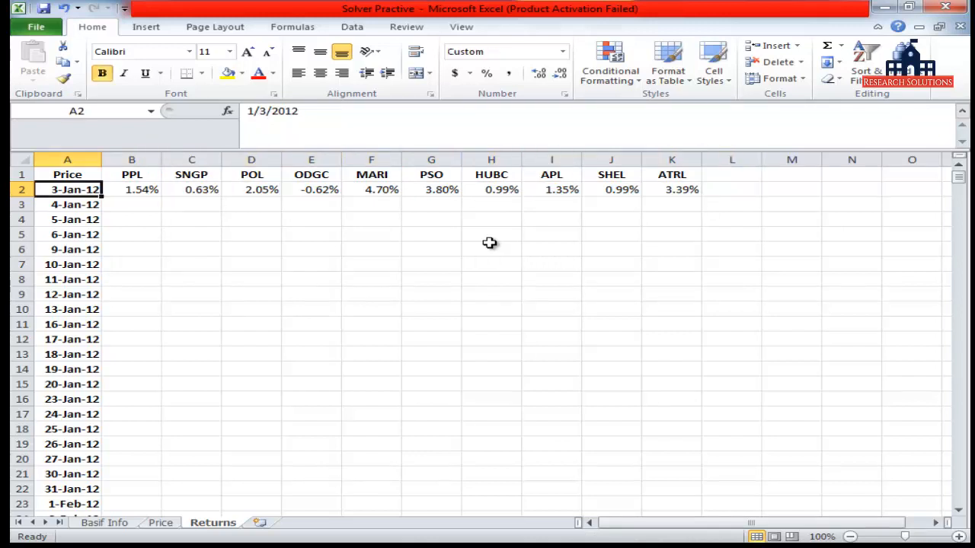
Fill the return formulas in B2:K2 down through the last date
{"action": "key", "text": "Right"}
{"action": "key", "text": "ctrl+shift+Right"}
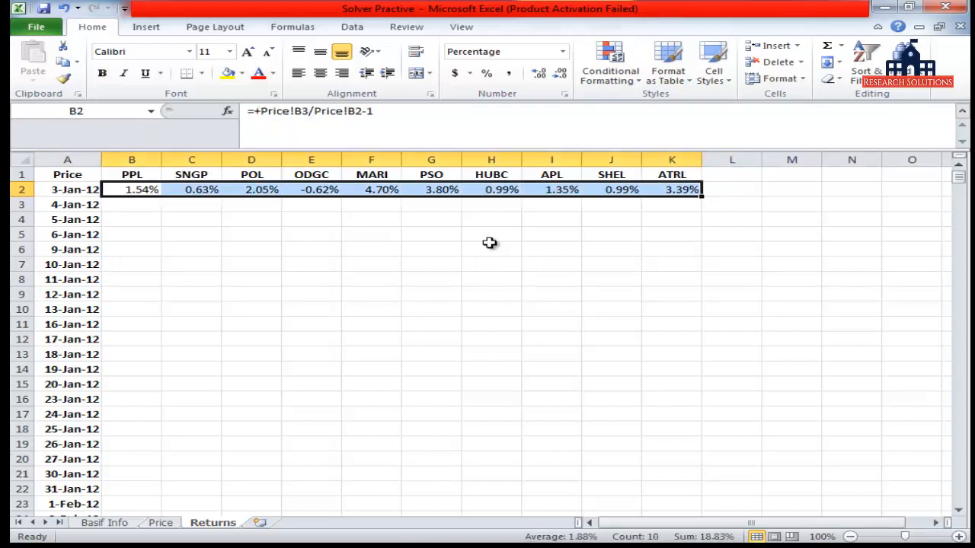
{"action": "double_click", "coordinate": [702, 197]}
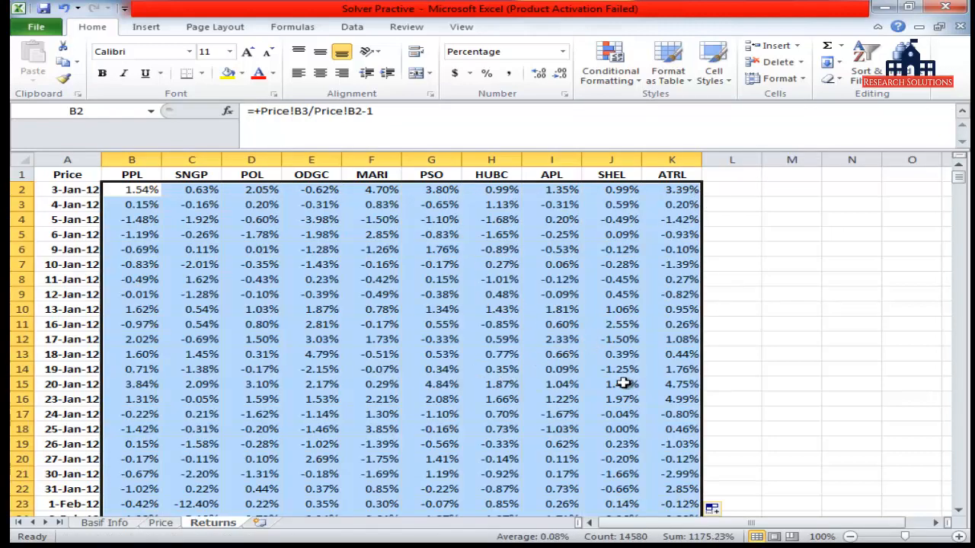
Change the heading in A1 of the Returns sheet to Return
{"action": "left_click", "coordinate": [67, 174]}
{"action": "type", "text": "Re"}
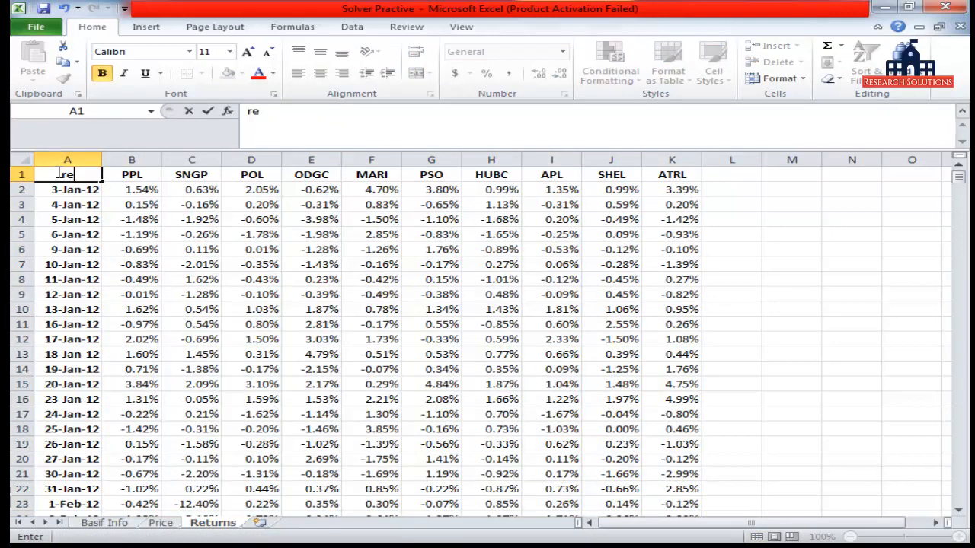
{"action": "key", "text": "BackSpace"}
{"action": "key", "text": "BackSpace"}
{"action": "type", "text": "Return"}
{"action": "key", "text": "Tab"}
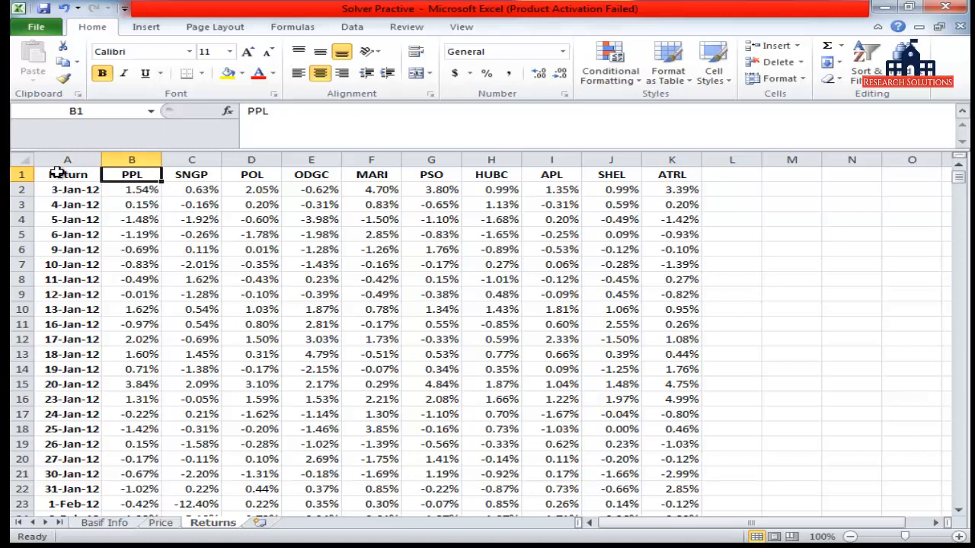
Link the PPL header in B1 of the Returns sheet to the Price sheet with =Price!B1
{"action": "type", "text": "="}
{"action": "key", "text": "ctrl+Page_Up"}
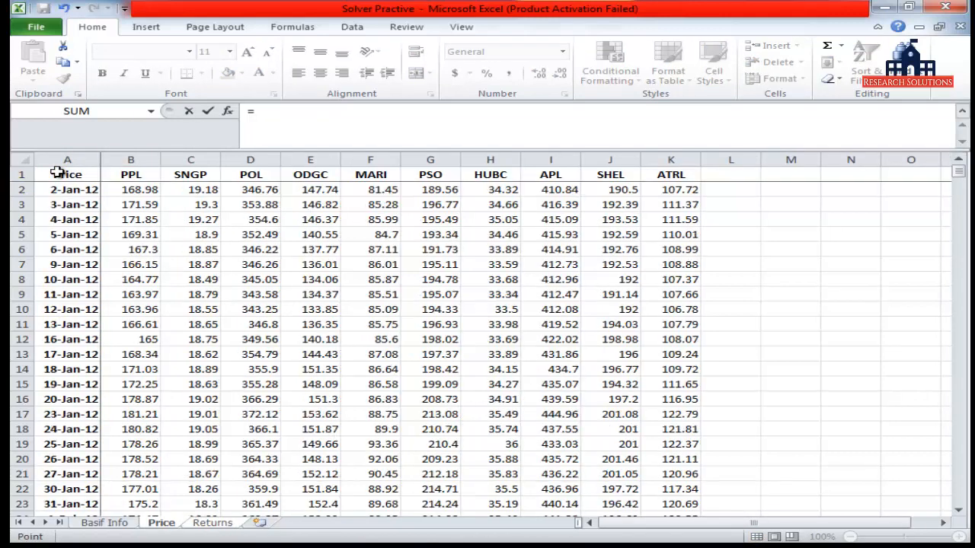
{"action": "left_click", "coordinate": [57, 173]}
{"action": "key", "text": "Right"}
{"action": "key", "text": "Return"}
{"action": "key", "text": "Up"}
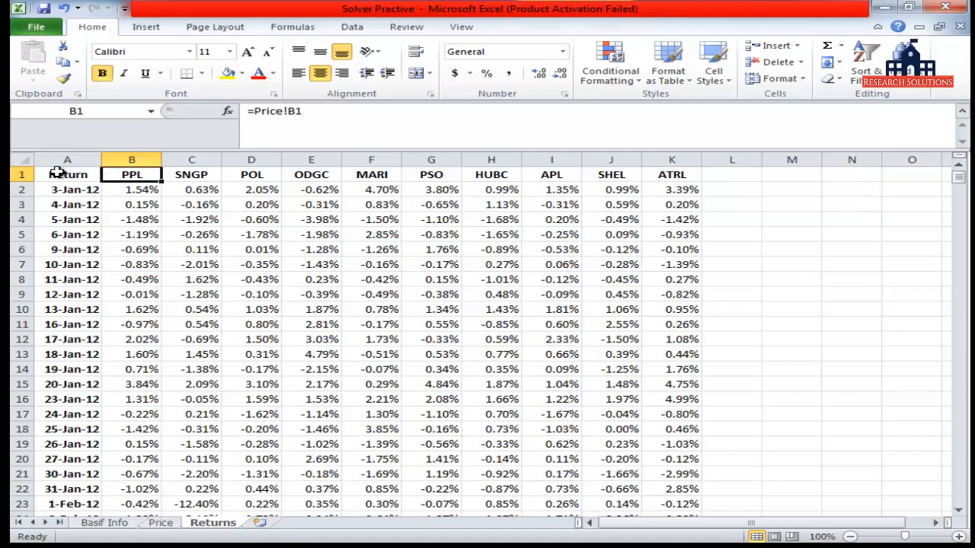
Copy the linked PPL header in B1 across to K1 so all ten company headers refer to the Price sheet
{"action": "key", "text": "ctrl+c"}
{"action": "key", "text": "ctrl+shift+Right"}
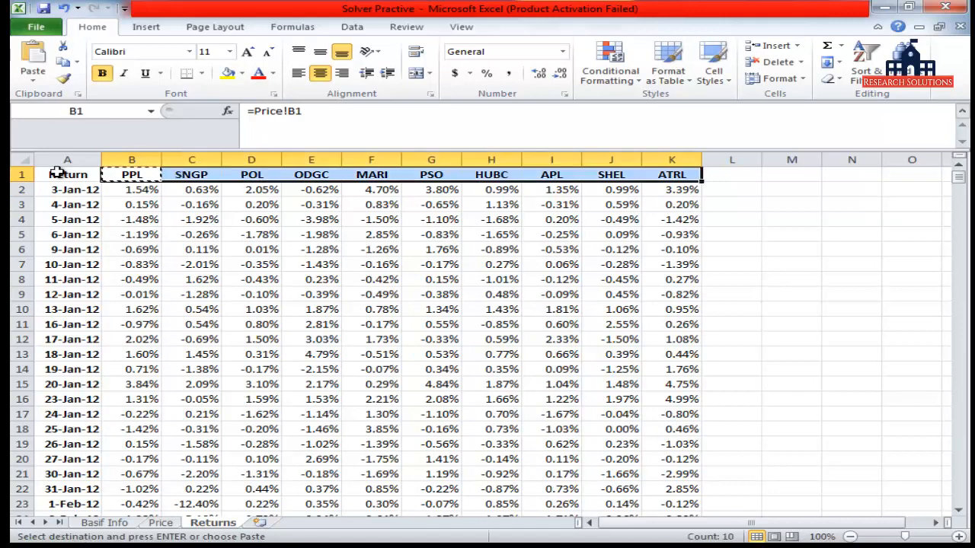
{"action": "key", "text": "Return"}
Examine the header formulas from C1 to K1 to check that each company links to its own Price column
{"action": "key", "text": "Right"}
{"action": "key", "text": "Right"}
{"action": "key", "text": "Right"}
{"action": "key", "text": "Right"}
{"action": "key", "text": "Right"}
{"action": "key", "text": "Right"}
{"action": "key", "text": "Right"}
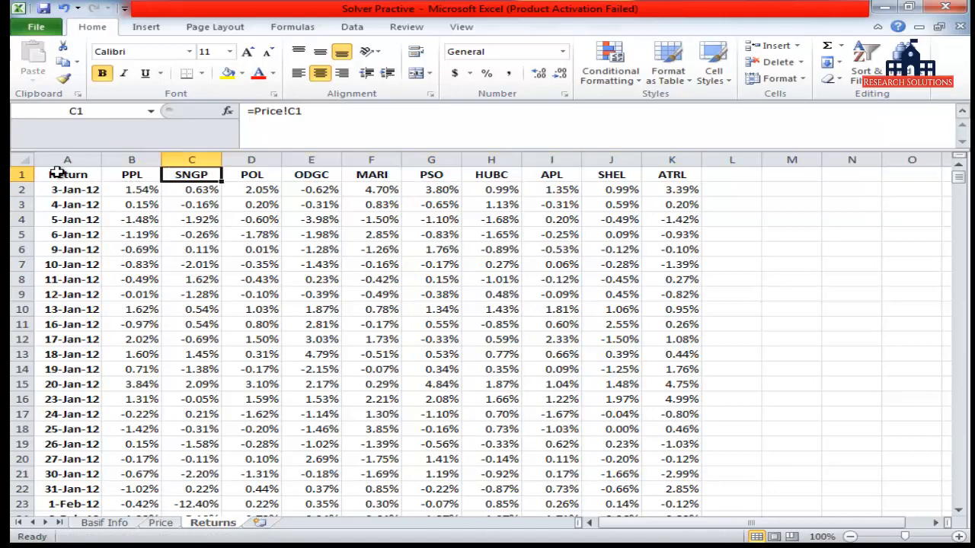
{"action": "key", "text": "Right"}
{"action": "key", "text": "Right"}
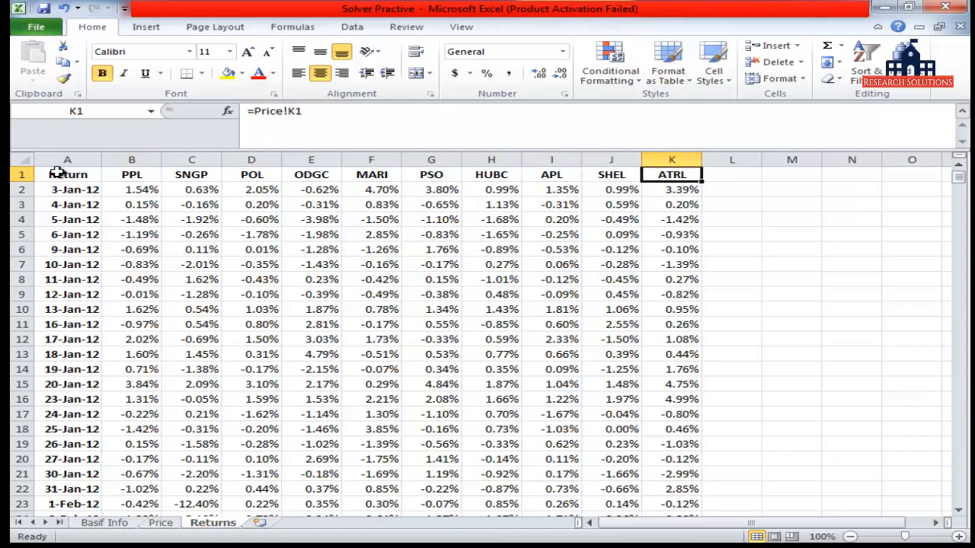
Link the first date in A2 to the Price sheet with =Price!A3 and select the date column down to the last date
{"action": "key", "text": "Home"}
{"action": "key", "text": "Down"}
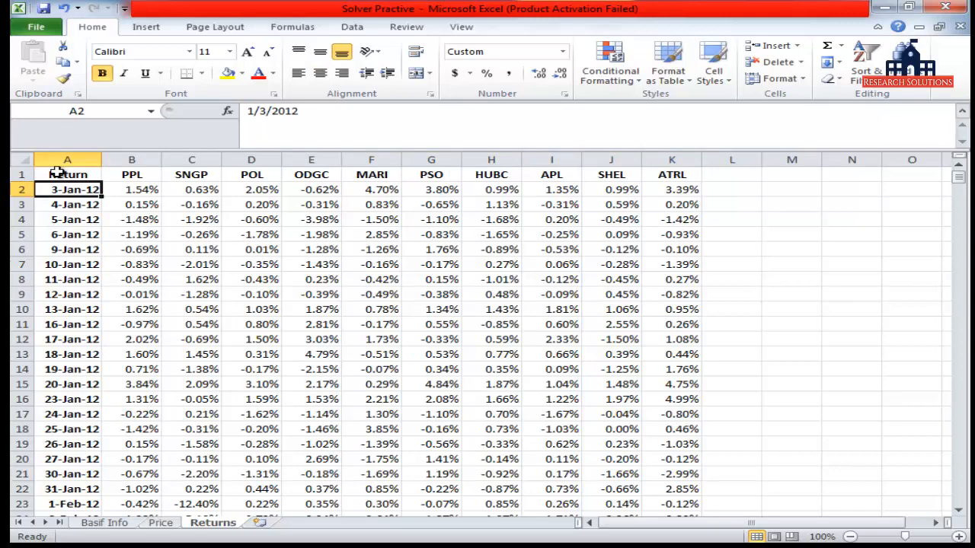
{"action": "key", "text": "alt+Tab"}
{"action": "scroll", "coordinate": [423, 343], "scroll_direction": "down", "scroll_amount": 1}
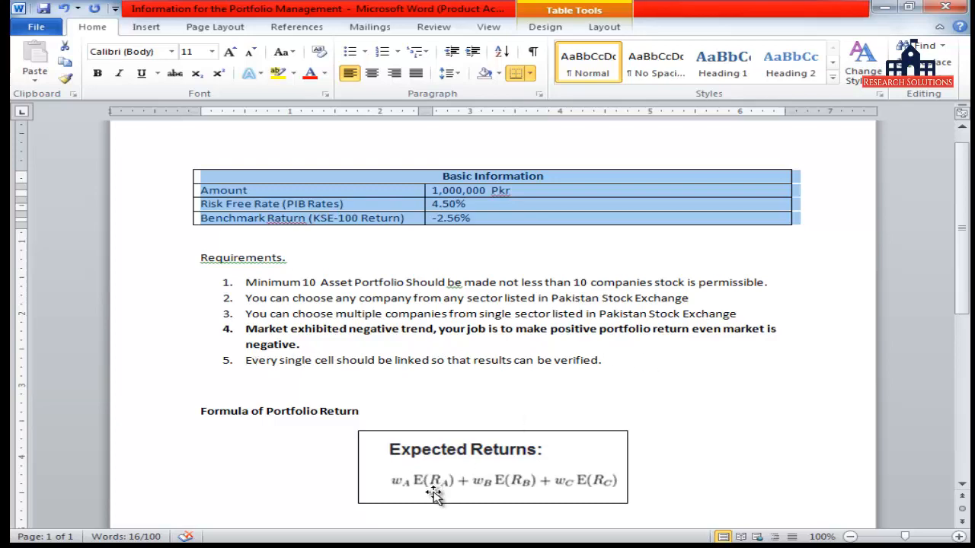
{"action": "key", "text": "alt+Tab"}
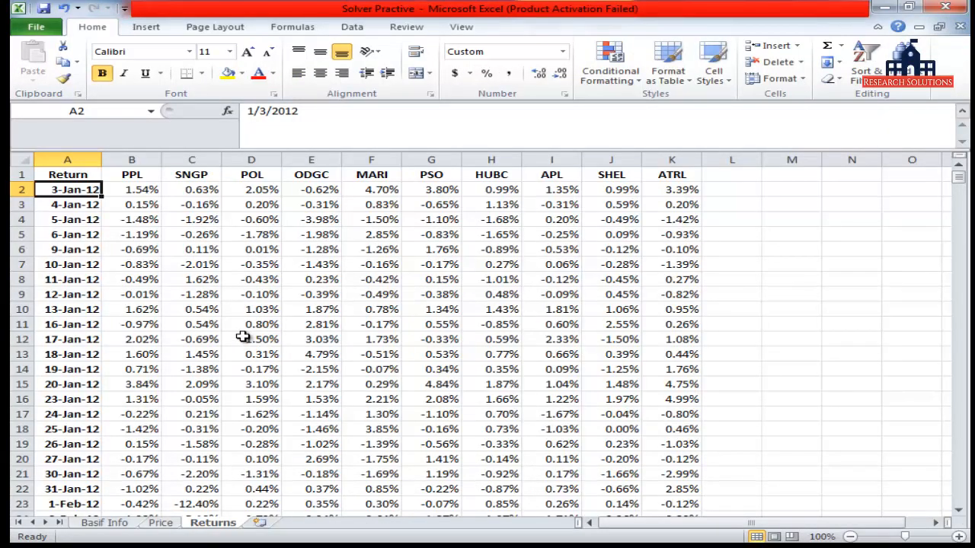
{"action": "type", "text": "="}
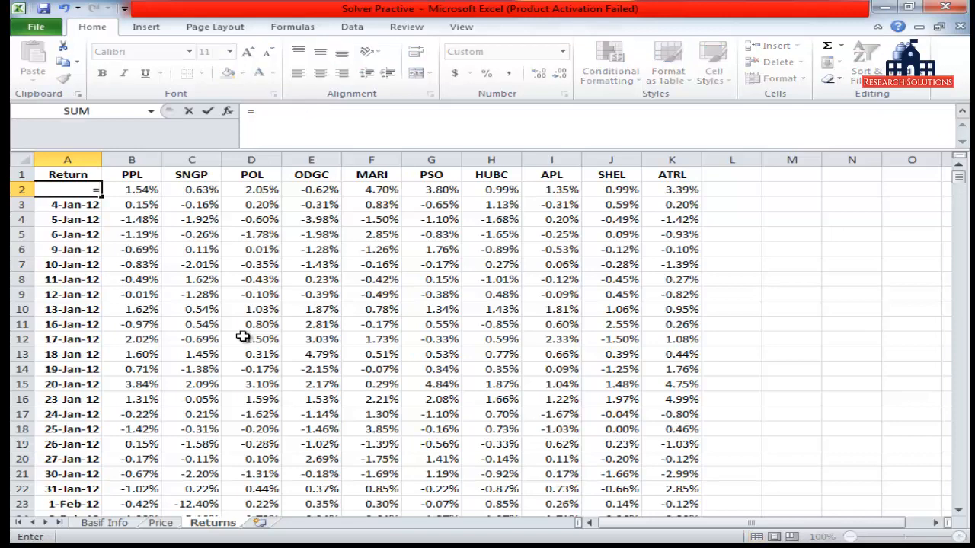
{"action": "key", "text": "ctrl+Page_Up"}
{"action": "key", "text": "Up"}
{"action": "key", "text": "Down"}
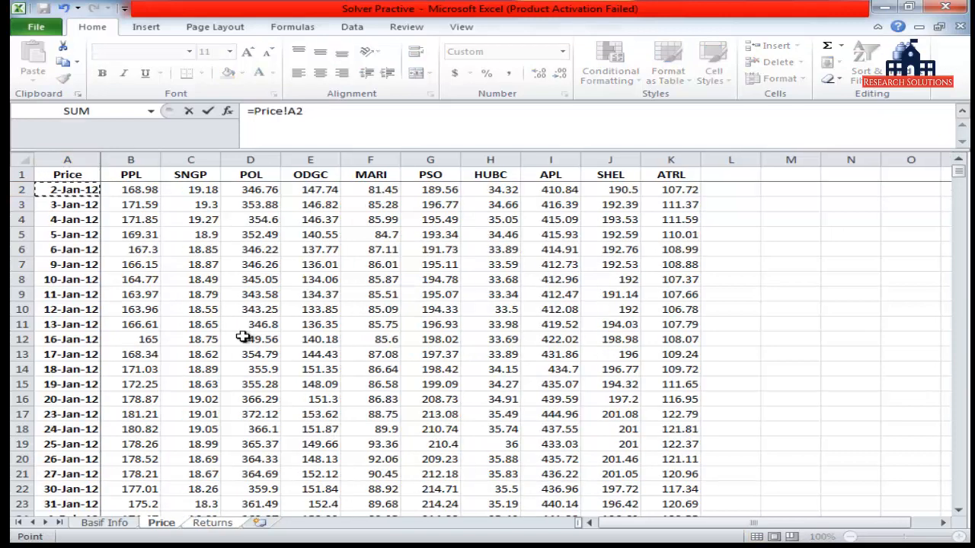
{"action": "key", "text": "Down"}
{"action": "key", "text": "Return"}
{"action": "key", "text": "Up"}
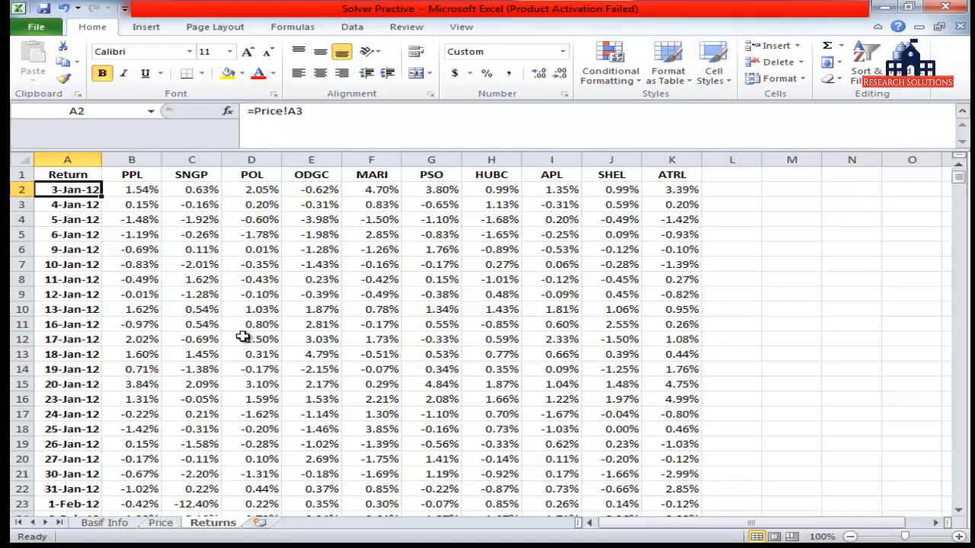
{"action": "key", "text": "ctrl+shift+Down"}
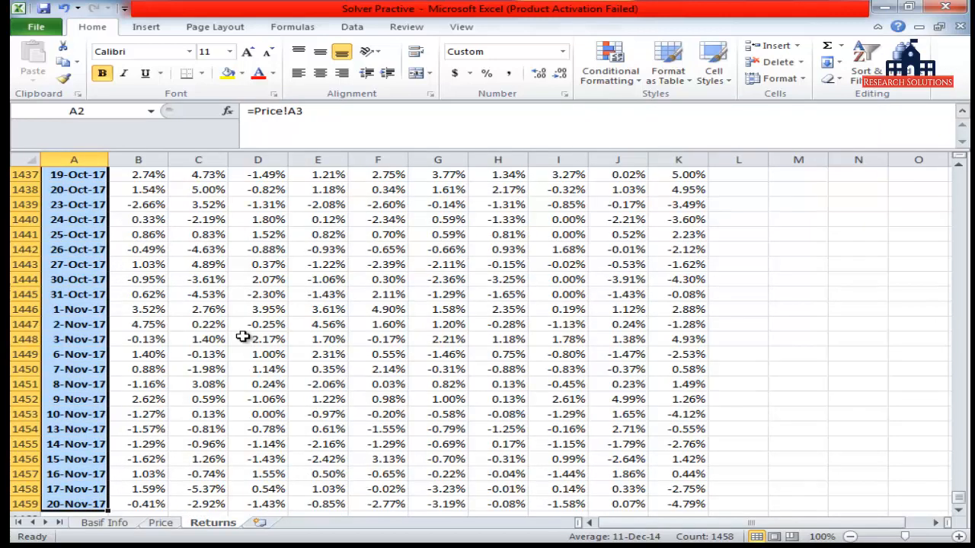
{"action": "key", "text": "ctrl+shift+Up"}
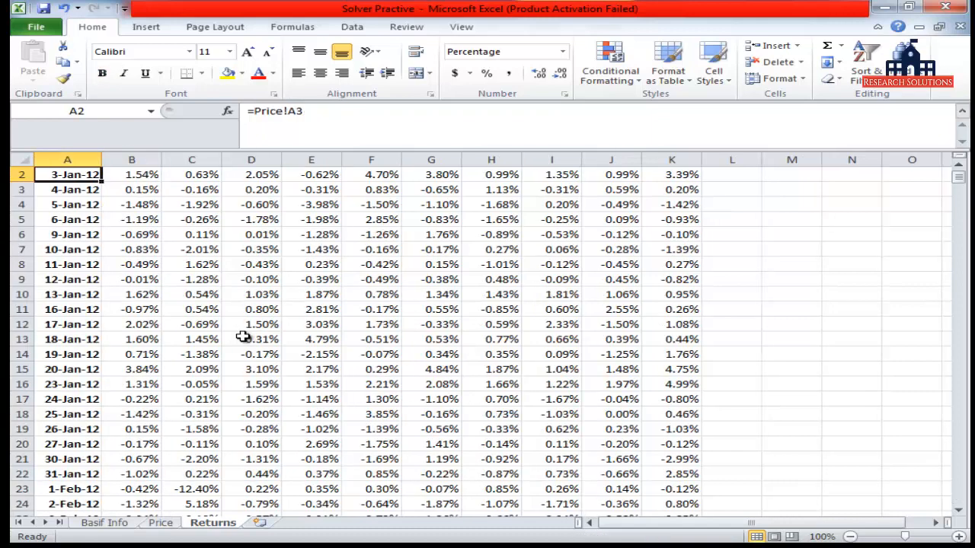
{"action": "key", "text": "Up"}
{"action": "key", "text": "Right"}
{"action": "key", "text": "Right"}
{"action": "key", "text": "Right"}
{"action": "key", "text": "Right"}
{"action": "key", "text": "Right"}
{"action": "key", "text": "Right"}
{"action": "key", "text": "Right"}
{"action": "key", "text": "Right"}
{"action": "key", "text": "Right"}
{"action": "key", "text": "Right"}
{"action": "key", "text": "Right"}
{"action": "key", "text": "Right"}
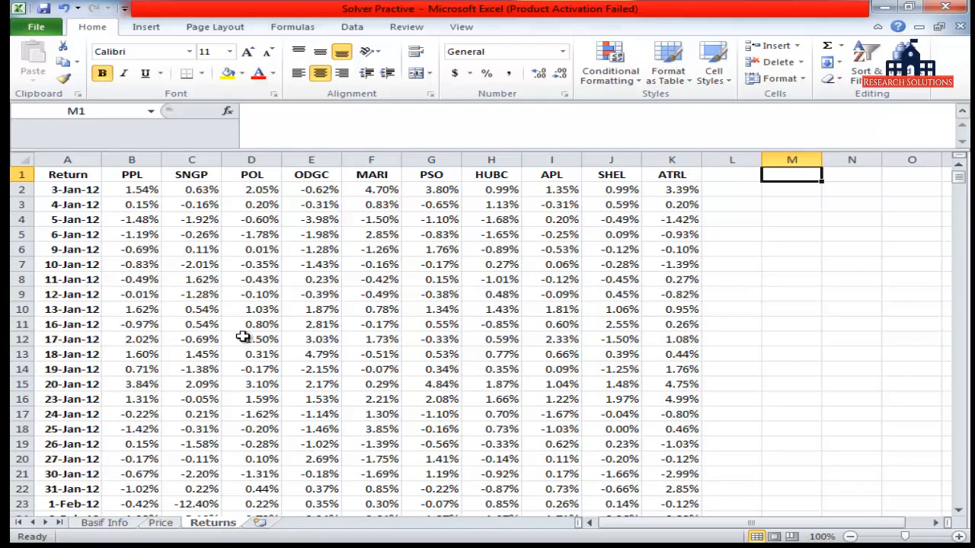
{"action": "key", "text": "Down"}
{"action": "key", "text": "shift+Down"}
{"action": "key", "text": "shift+Down"}
{"action": "key", "text": "shift+Down"}
{"action": "key", "text": "shift+Down"}
{"action": "key", "text": "shift+Down"}
{"action": "key", "text": "shift+Down"}
{"action": "key", "text": "shift+Down"}
{"action": "key", "text": "shift+Down"}
{"action": "key", "text": "shift+Down"}
{"action": "key", "text": "shift+Down"}
{"action": "key", "text": "shift+Down"}
{"action": "key", "text": "shift+Down"}
{"action": "key", "text": "shift+Down"}
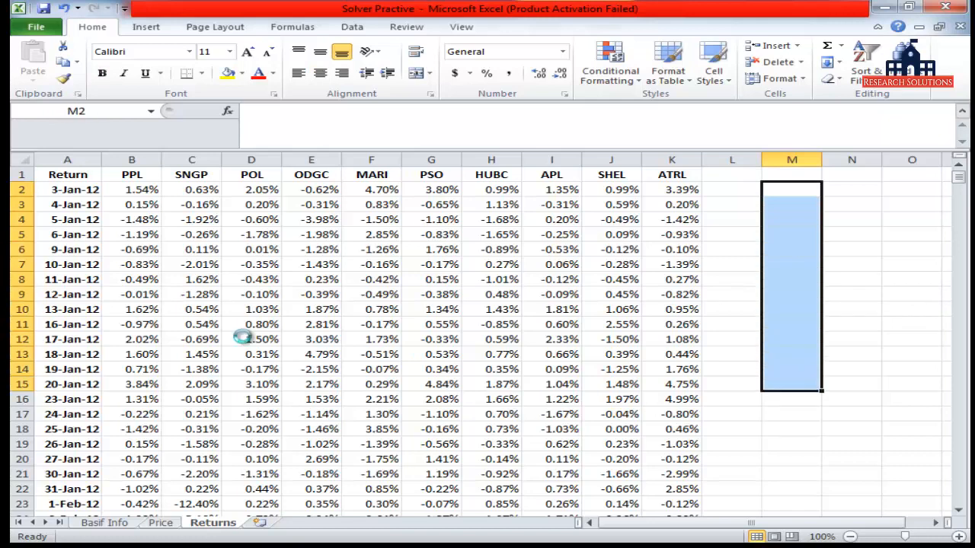
{"action": "key", "text": "Down"}
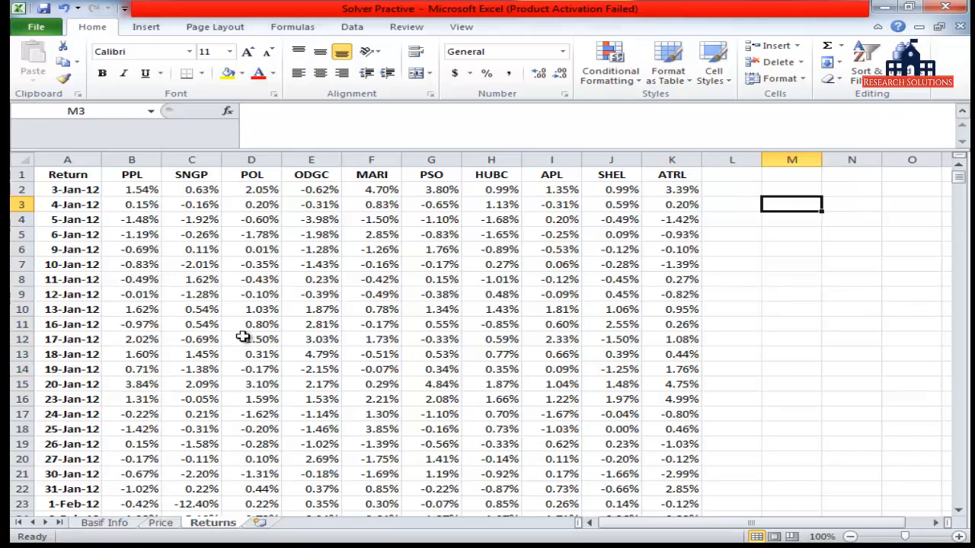
{"action": "key", "text": "shift+Right"}
{"action": "key", "text": "shift+Right"}
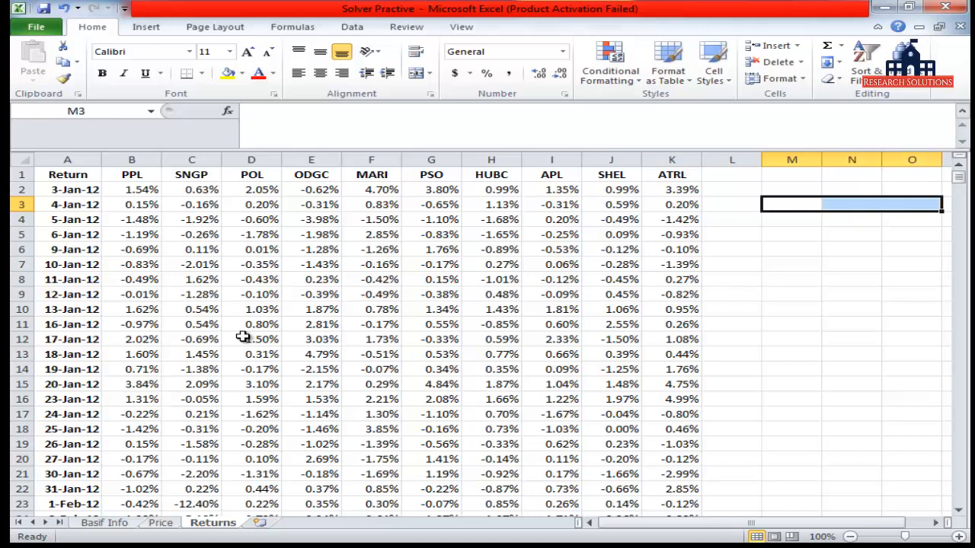
{"action": "key", "text": "ctrl+Left"}
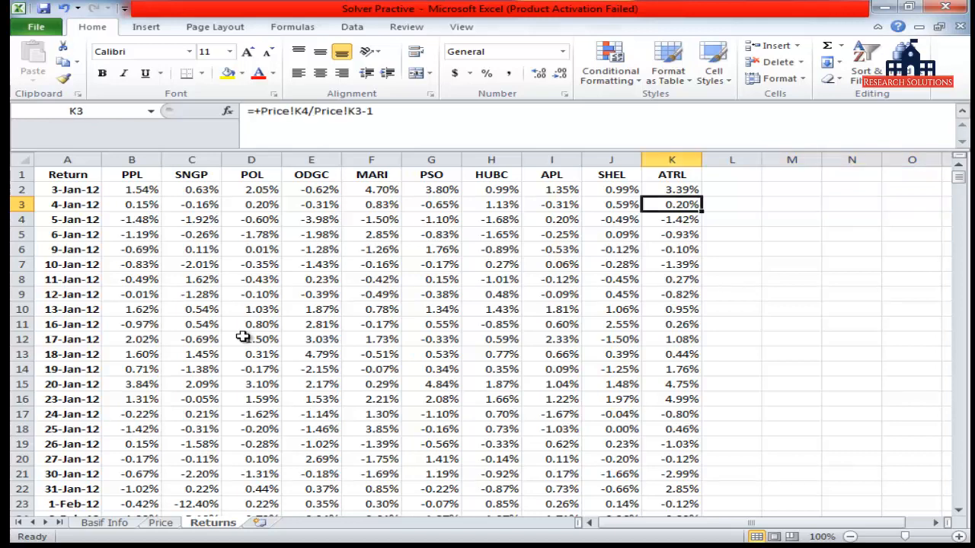
{"action": "key", "text": "ctrl+Left"}
{"action": "key", "text": "Up"}
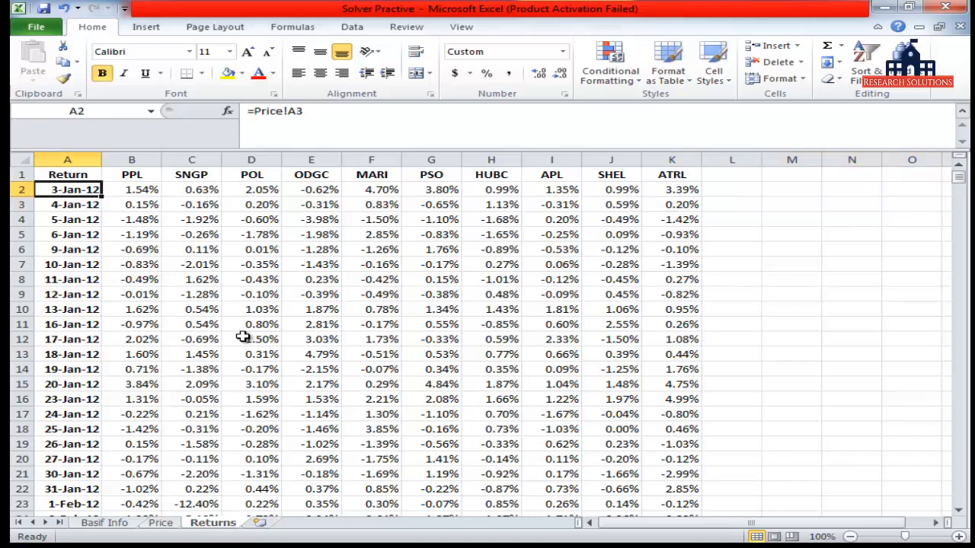
{"action": "key", "text": "ctrl+shift+Down"}
{"action": "key", "text": "Up"}
{"action": "key", "text": "Right"}
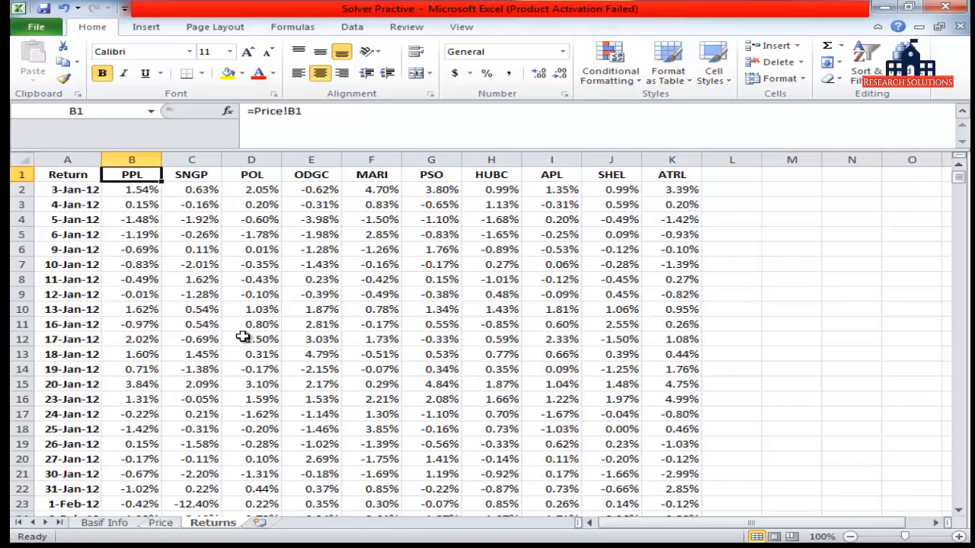
{"action": "key", "text": "ctrl+shift+Right"}
{"action": "key", "text": "Right"}
{"action": "key", "text": "Left"}
{"action": "key", "text": "Left"}
{"action": "key", "text": "Right"}
Switch to the Word requirements document, examine the portfolio return and portfolio standard deviation formulas, and return to the Excel workbook
{"action": "key", "text": "alt+Tab"}
{"action": "scroll", "coordinate": [653, 342], "scroll_direction": "down", "scroll_amount": 3}
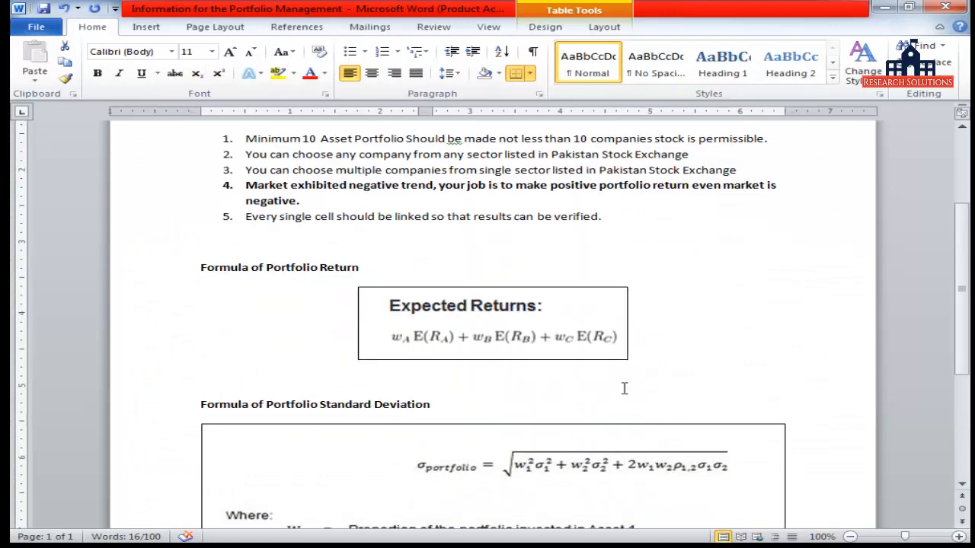
{"action": "scroll", "coordinate": [624, 389], "scroll_direction": "down", "scroll_amount": 3}
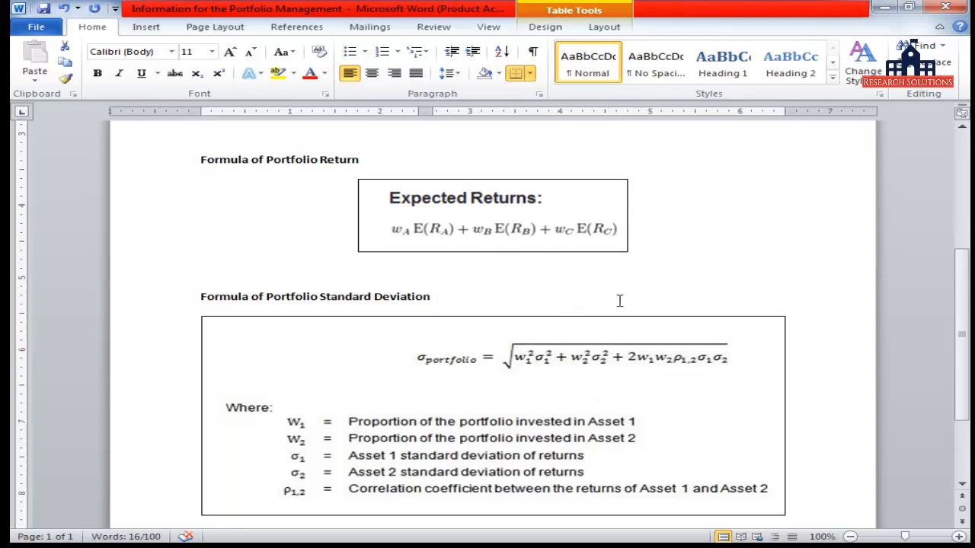
{"action": "scroll", "coordinate": [619, 301], "scroll_direction": "up", "scroll_amount": 6}
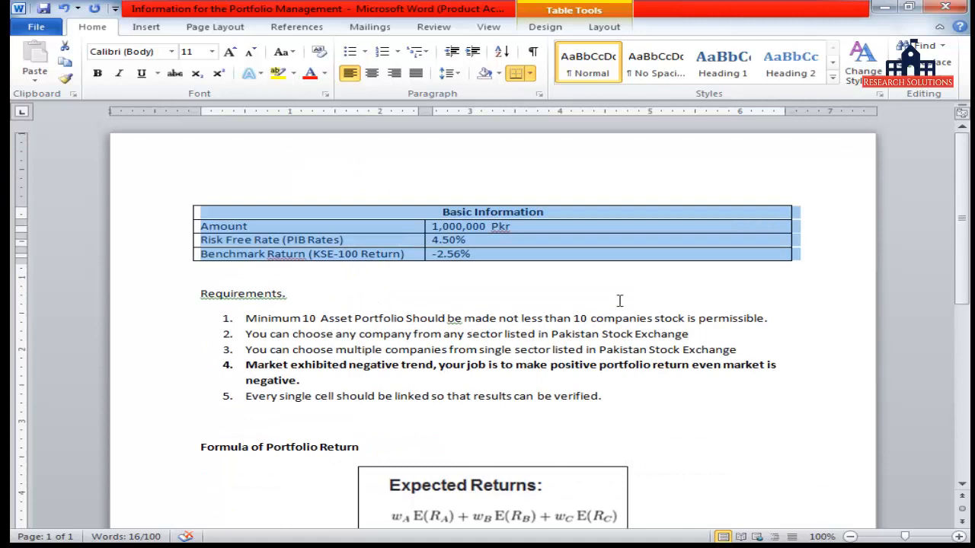
{"action": "key", "text": "alt+Tab"}
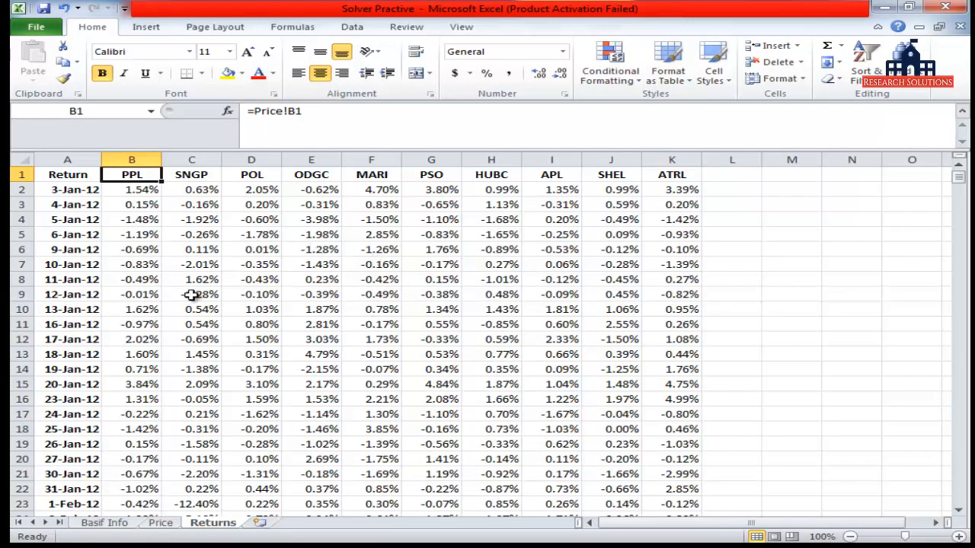
{"action": "key", "text": "alt+Tab"}
{"action": "scroll", "coordinate": [551, 287], "scroll_direction": "down", "scroll_amount": 3}
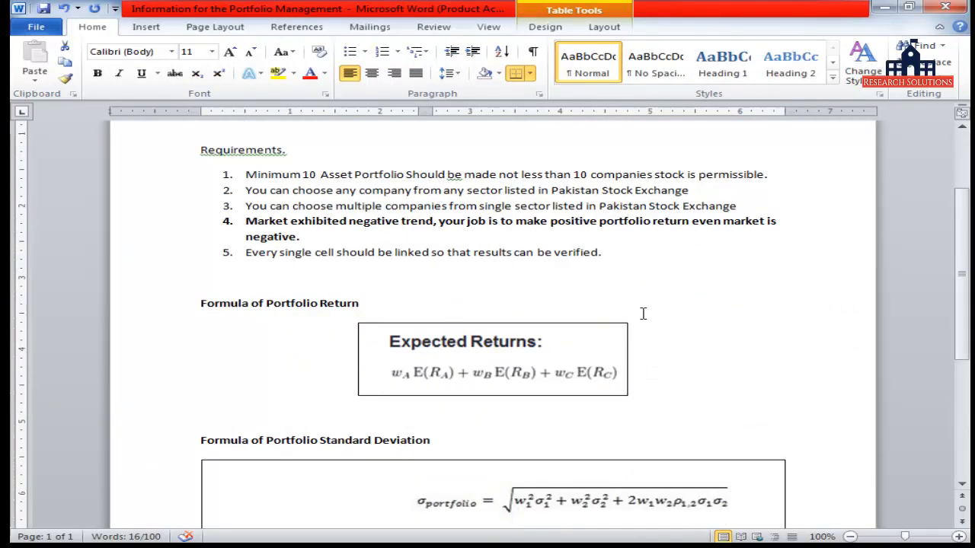
{"action": "scroll", "coordinate": [705, 361], "scroll_direction": "down", "scroll_amount": 2}
{"action": "scroll", "coordinate": [772, 339], "scroll_direction": "down", "scroll_amount": 1}
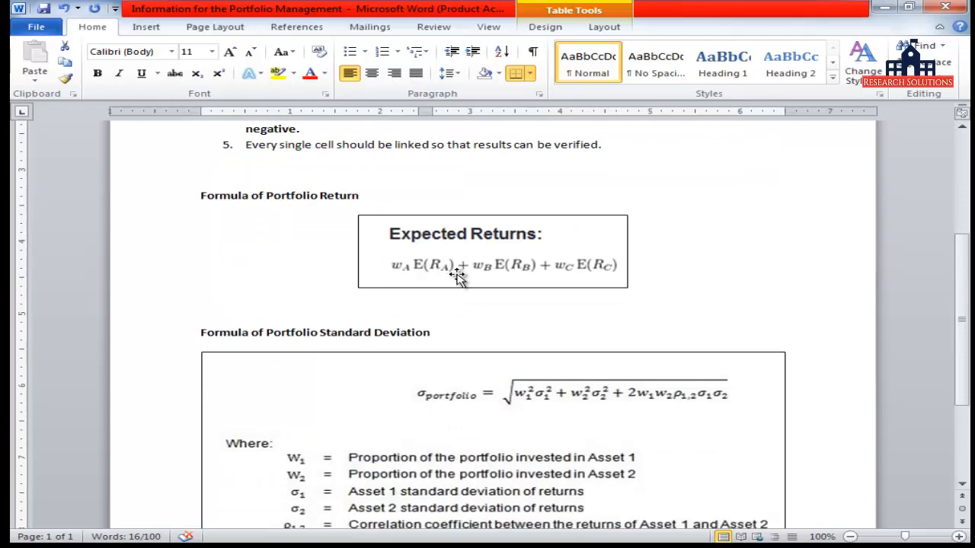
{"action": "key", "text": "alt+Tab"}
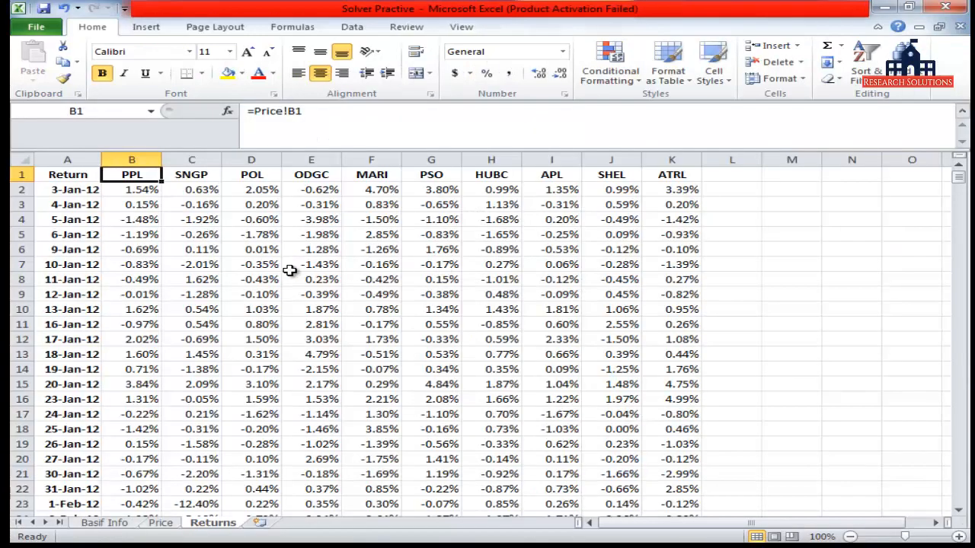
Add the label Average in A1461, two rows below the last date of the Returns sheet
{"action": "left_click", "coordinate": [146, 293]}
{"action": "key", "text": "ctrl+Up"}
{"action": "key", "text": "ctrl+Down"}
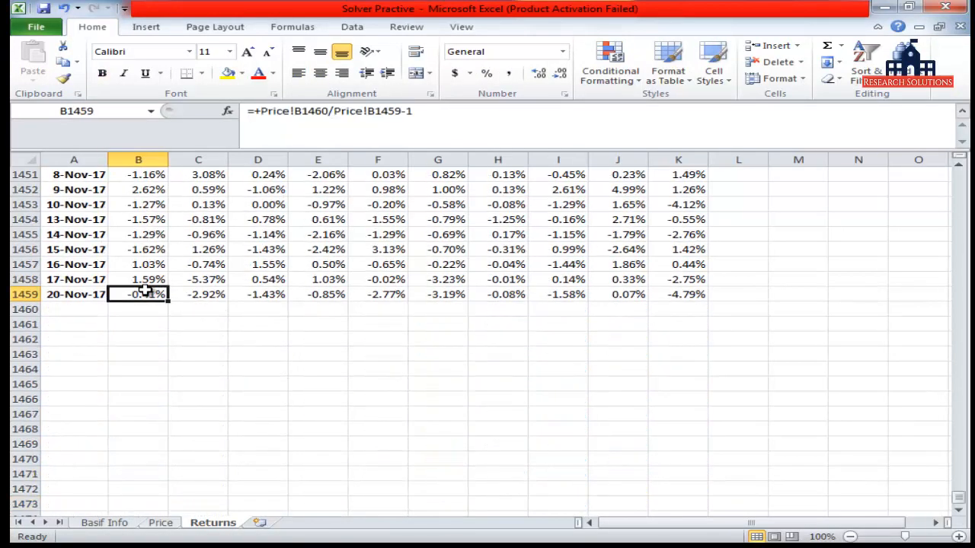
{"action": "key", "text": "Down"}
{"action": "key", "text": "Down"}
{"action": "key", "text": "Left"}
{"action": "type", "text": "Avaera"}
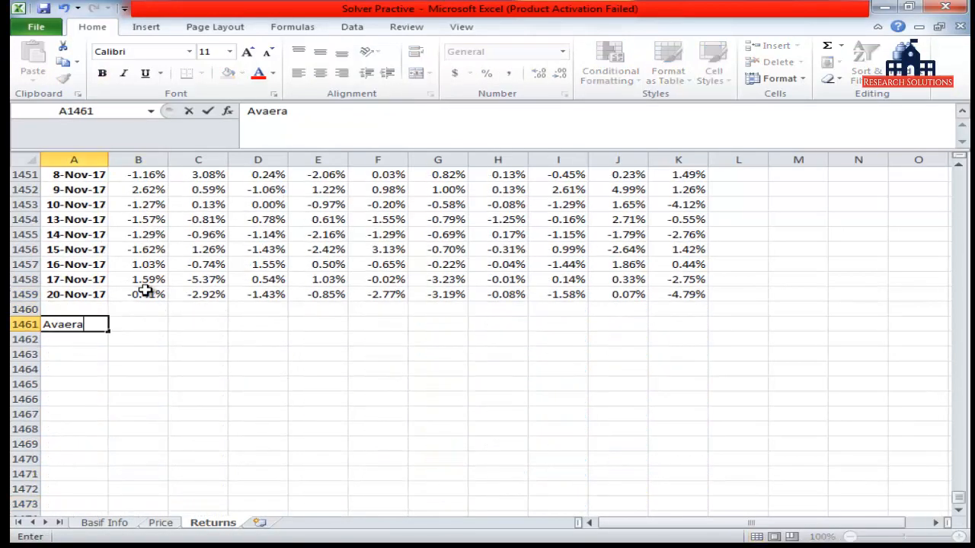
{"action": "key", "text": "BackSpace"}
{"action": "key", "text": "BackSpace"}
{"action": "key", "text": "BackSpace"}
{"action": "type", "text": "r"}
{"action": "key", "text": "BackSpace"}
{"action": "key", "text": "BackSpace"}
{"action": "type", "text": "erage"}
{"action": "key", "text": "Tab"}
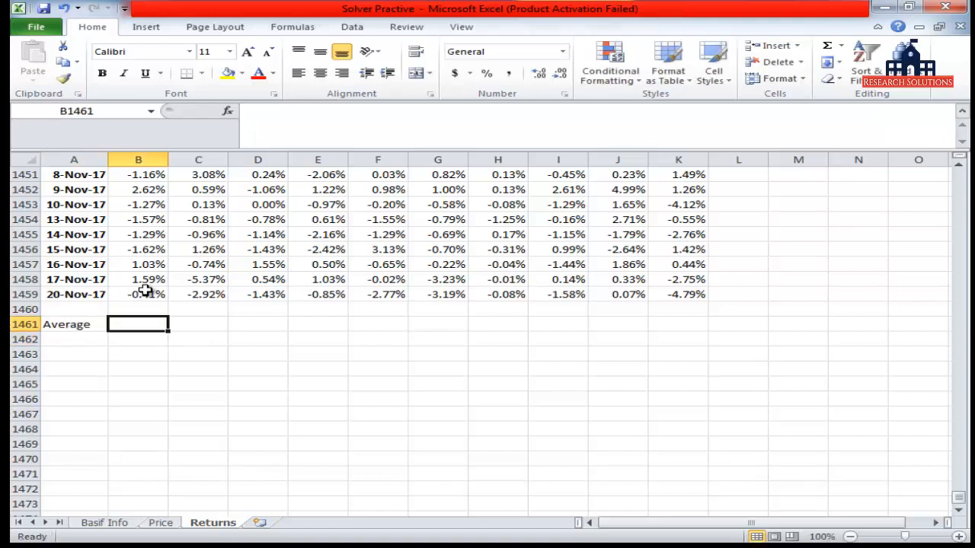
Calculate PPL's median daily return in B1461 with =MEDIAN(B2:B1459)
{"action": "type", "text": "=medi"}
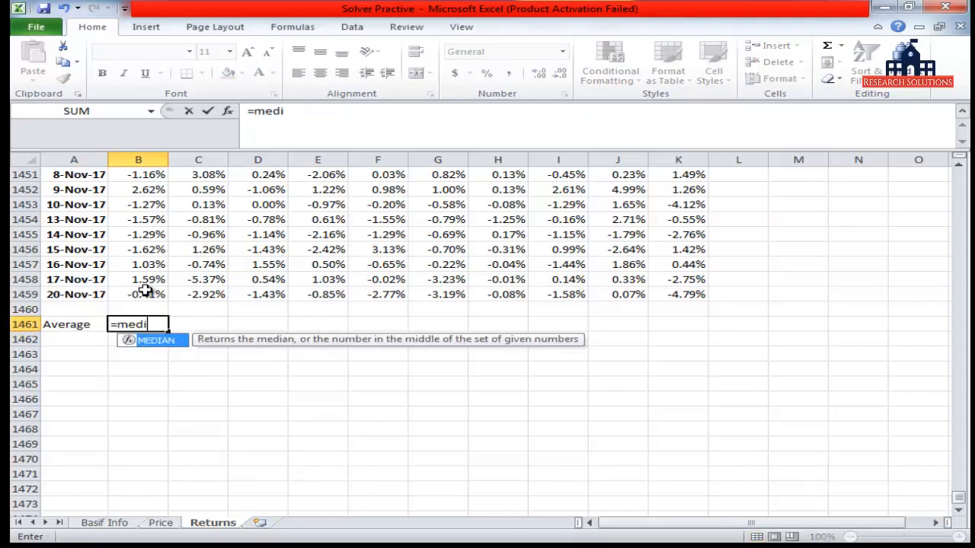
{"action": "key", "text": "Tab"}
{"action": "left_click", "coordinate": [145, 290]}
{"action": "key", "text": "ctrl+shift+Up"}
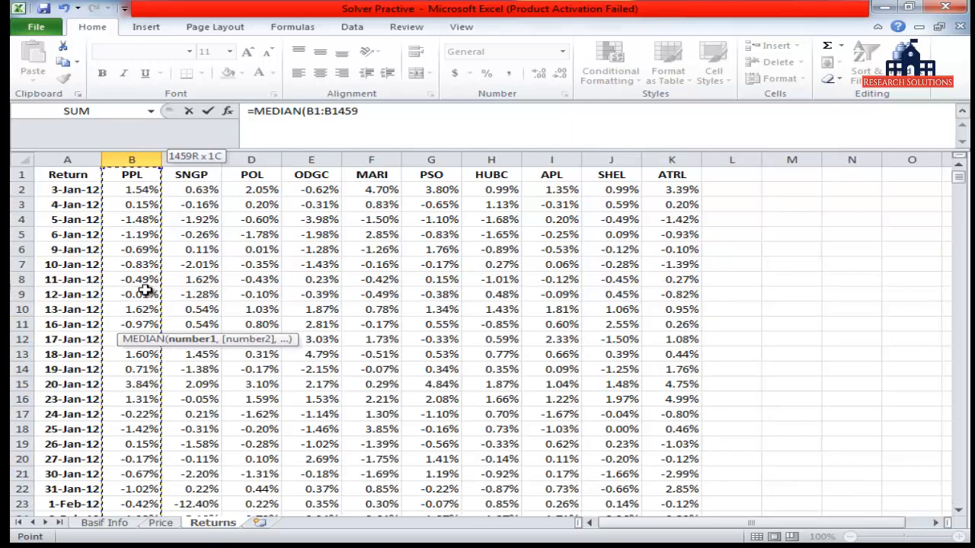
{"action": "key", "text": "shift+Down"}
{"action": "key", "text": "Return"}
Fill the median formula in B1461 across to K1461 for all ten companies
{"action": "key", "text": "Up"}
{"action": "key", "text": "shift+Right"}
{"action": "key", "text": "shift+Right"}
{"action": "key", "text": "shift+Right"}
{"action": "key", "text": "shift+Right"}
{"action": "key", "text": "shift+Right"}
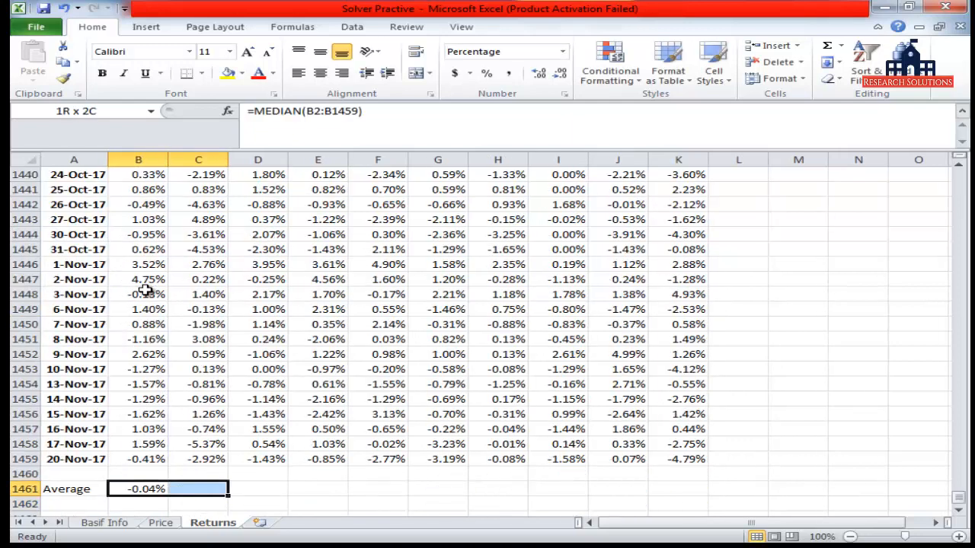
{"action": "key", "text": "shift+Right"}
{"action": "key", "text": "shift+Right"}
{"action": "key", "text": "shift+Right"}
{"action": "key", "text": "shift+Right"}
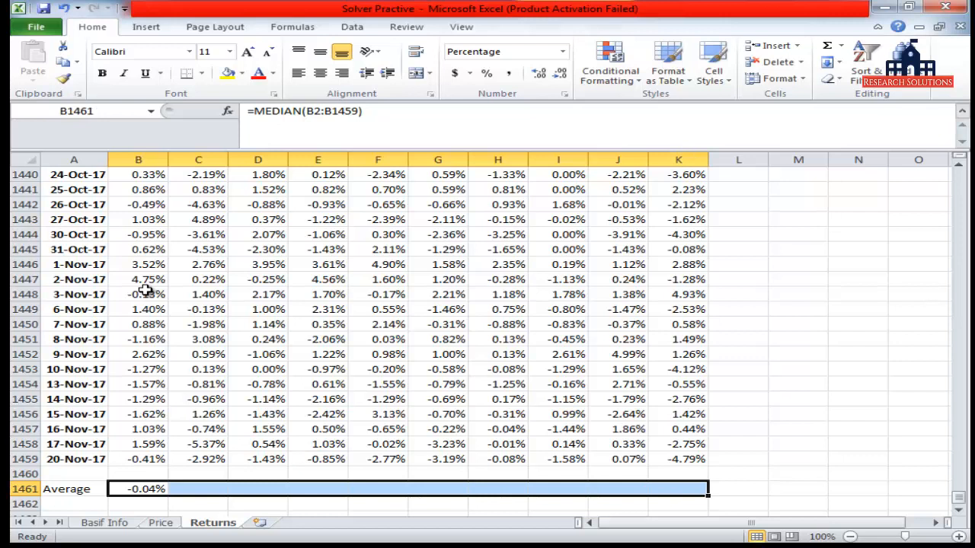
{"action": "key", "text": "ctrl+r"}
Examine the results in the Average row from B1461 to K1461 company by company
{"action": "key", "text": "Left"}
{"action": "key", "text": "Right"}
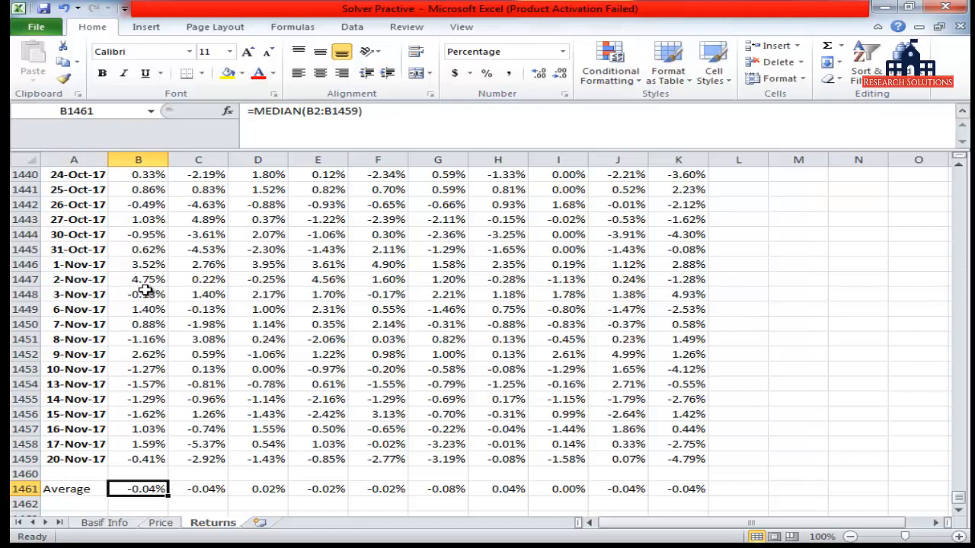
{"action": "key", "text": "Right"}
{"action": "key", "text": "Right"}
{"action": "key", "text": "Right"}
{"action": "key", "text": "Right"}
{"action": "key", "text": "Right"}
{"action": "key", "text": "Right"}
{"action": "key", "text": "Right"}
{"action": "key", "text": "Right"}
{"action": "key", "text": "Right"}
{"action": "key", "text": "Right"}
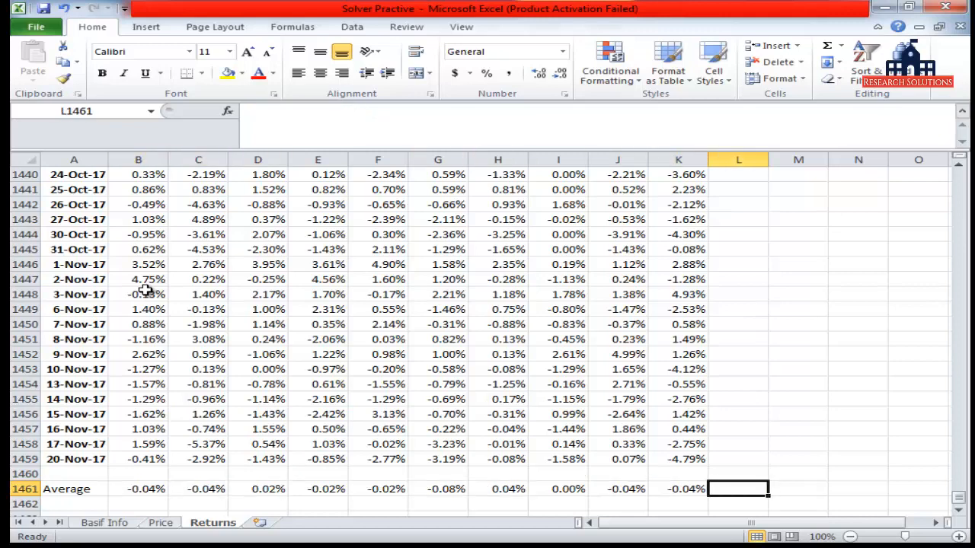
{"action": "key", "text": "Left"}
{"action": "key", "text": "Left"}
{"action": "key", "text": "Home"}
{"action": "key", "text": "Right"}
{"action": "key", "text": "Right"}
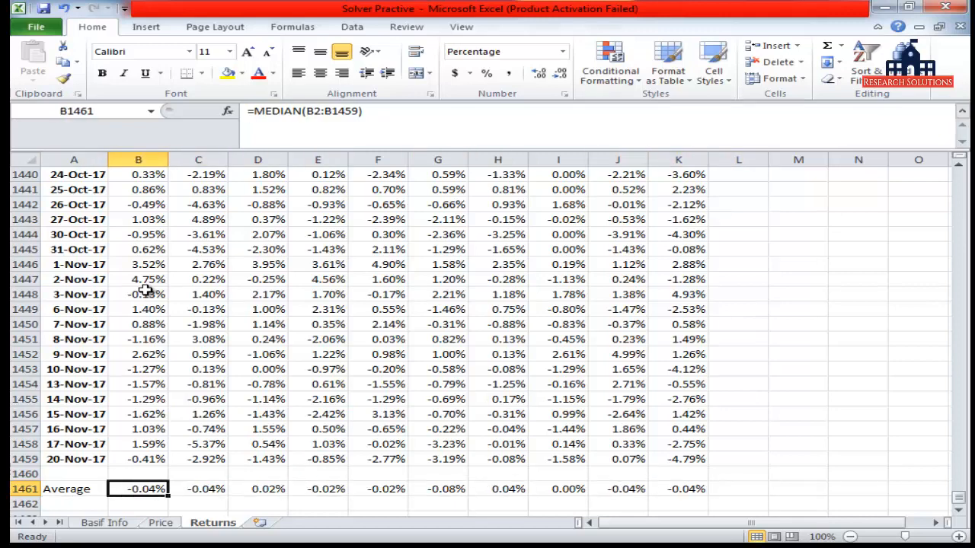
Check the median formula range of each company in the Average row from B1461 to K1461
{"action": "key", "text": "F2"}
{"action": "key", "text": "Escape"}
{"action": "key", "text": "Right"}
{"action": "key", "text": "F2"}
{"action": "key", "text": "Escape"}
{"action": "key", "text": "Right"}
{"action": "key", "text": "F2"}
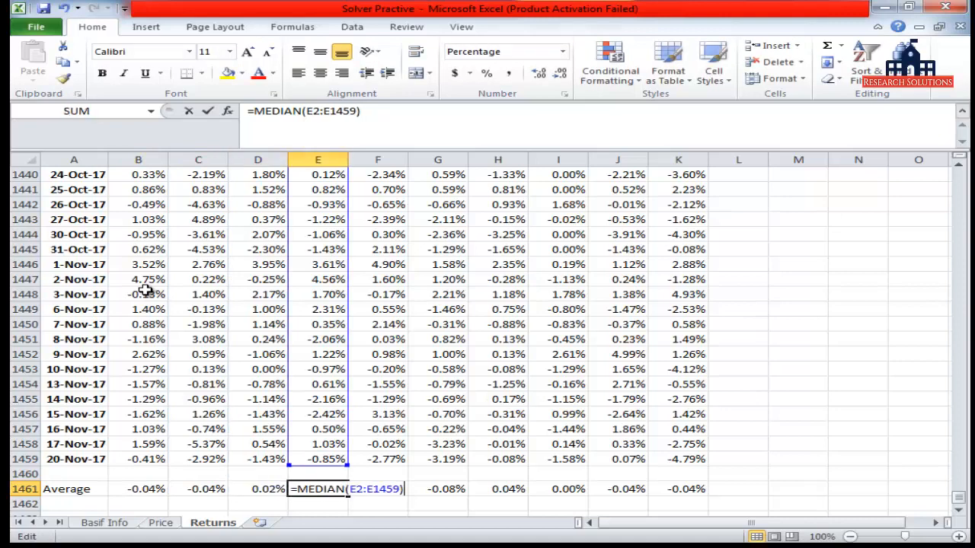
{"action": "key", "text": "Escape"}
{"action": "key", "text": "Right"}
{"action": "key", "text": "F2"}
{"action": "key", "text": "Escape"}
{"action": "key", "text": "Right"}
{"action": "key", "text": "F2"}
{"action": "key", "text": "Escape"}
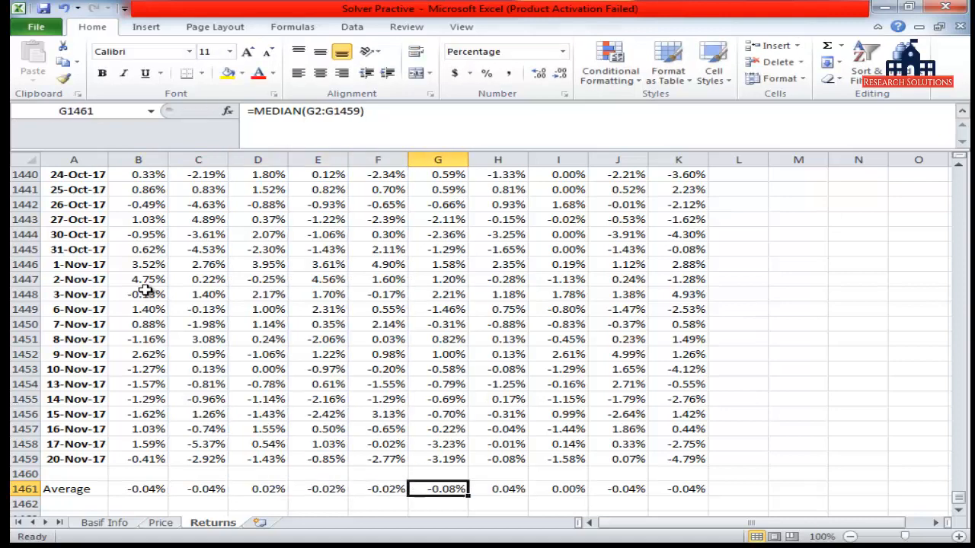
{"action": "key", "text": "Right"}
{"action": "key", "text": "Right"}
{"action": "key", "text": "F2"}
{"action": "key", "text": "Escape"}
{"action": "key", "text": "Right"}
{"action": "key", "text": "F2"}
{"action": "key", "text": "Escape"}
{"action": "key", "text": "Right"}
{"action": "key", "text": "F2"}
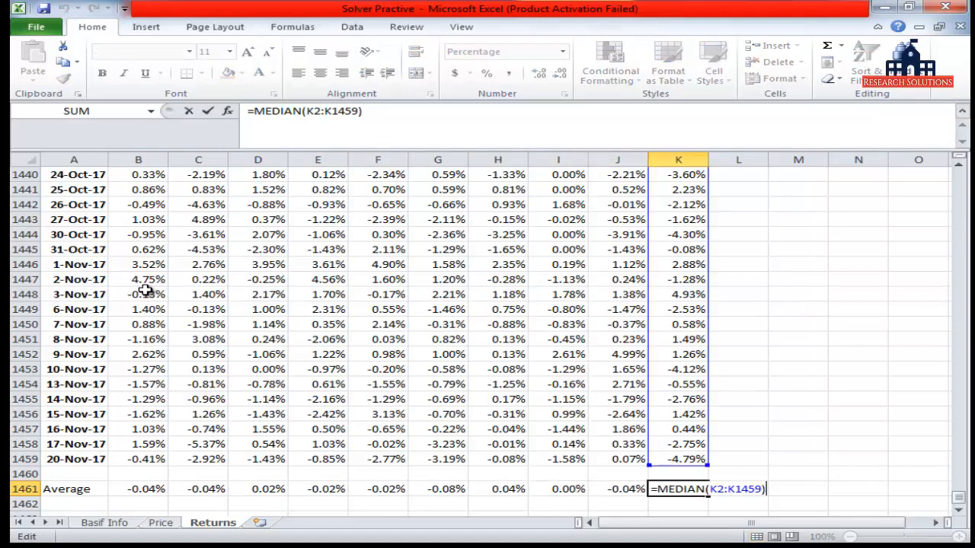
{"action": "key", "text": "Escape"}
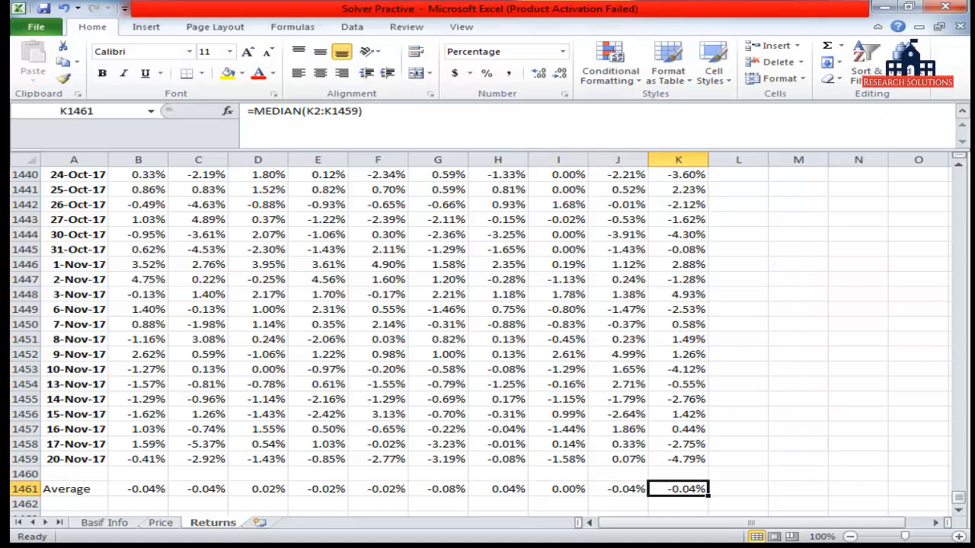
Return to the top of the Returns sheet and select the company headers B1:K1
{"action": "left_click", "coordinate": [881, 494]}
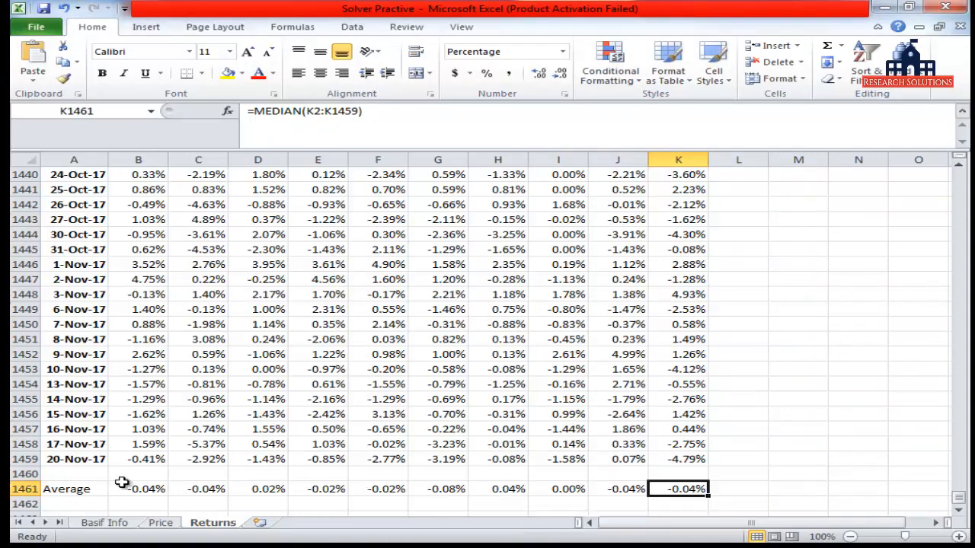
{"action": "left_click", "coordinate": [145, 491]}
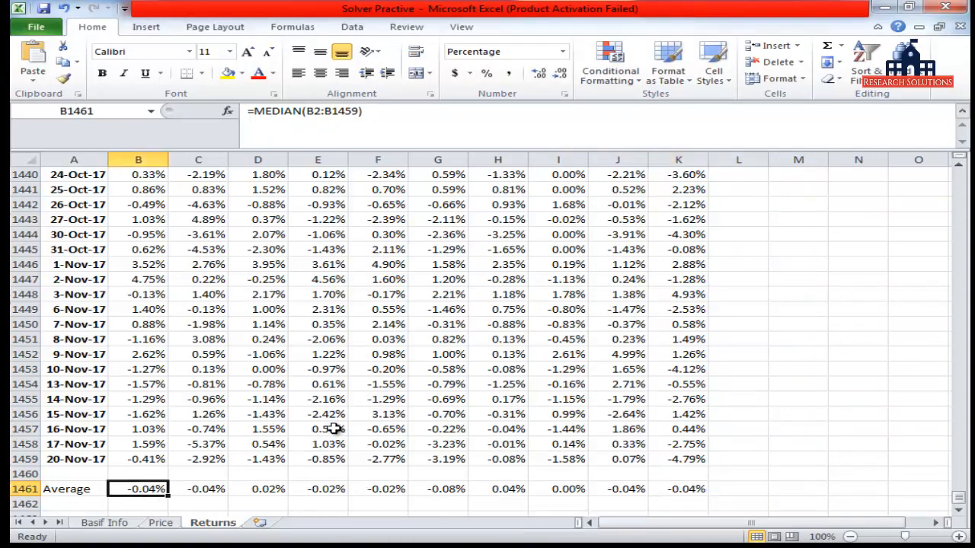
{"action": "scroll", "coordinate": [153, 429], "scroll_direction": "up", "scroll_amount": 5}
{"action": "left_click", "coordinate": [152, 428]}
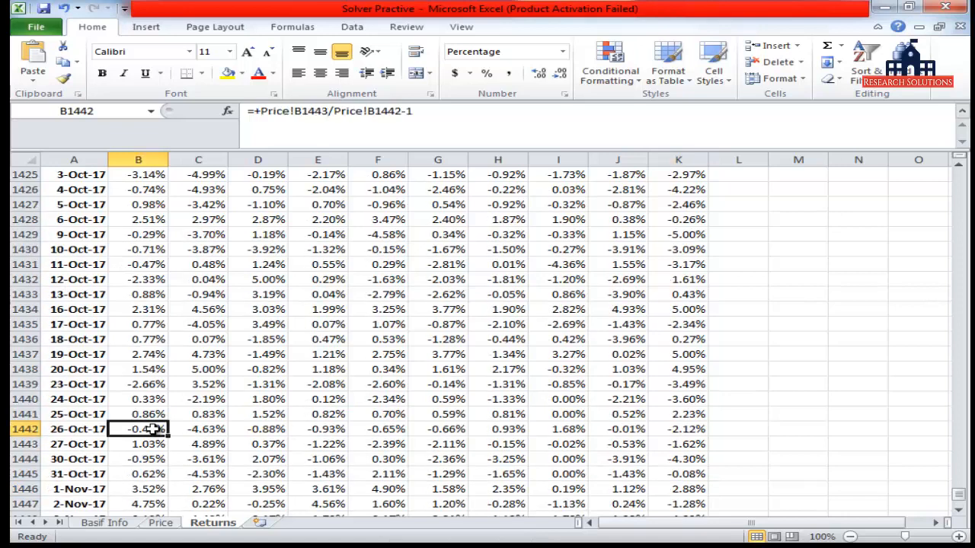
{"action": "key", "text": "ctrl+Up"}
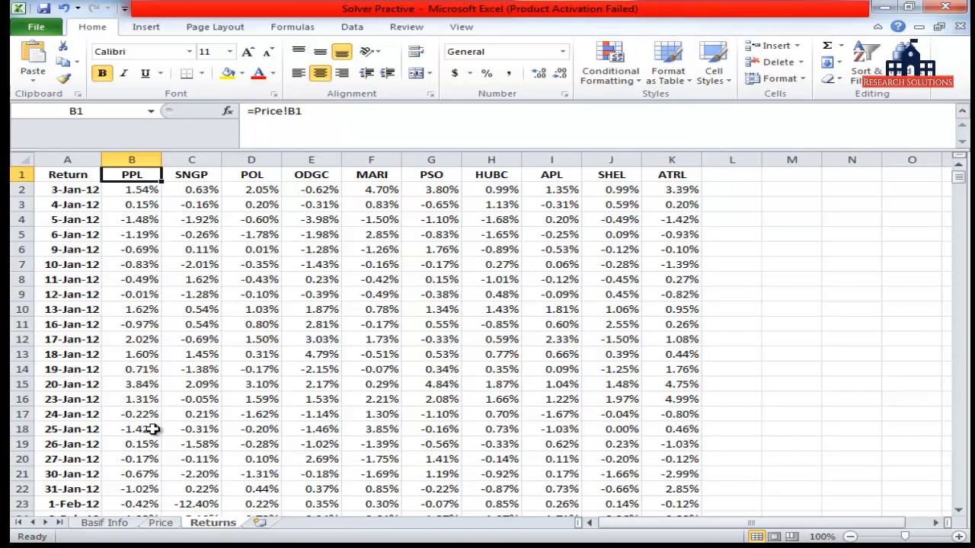
{"action": "key", "text": "ctrl+shift+Right"}
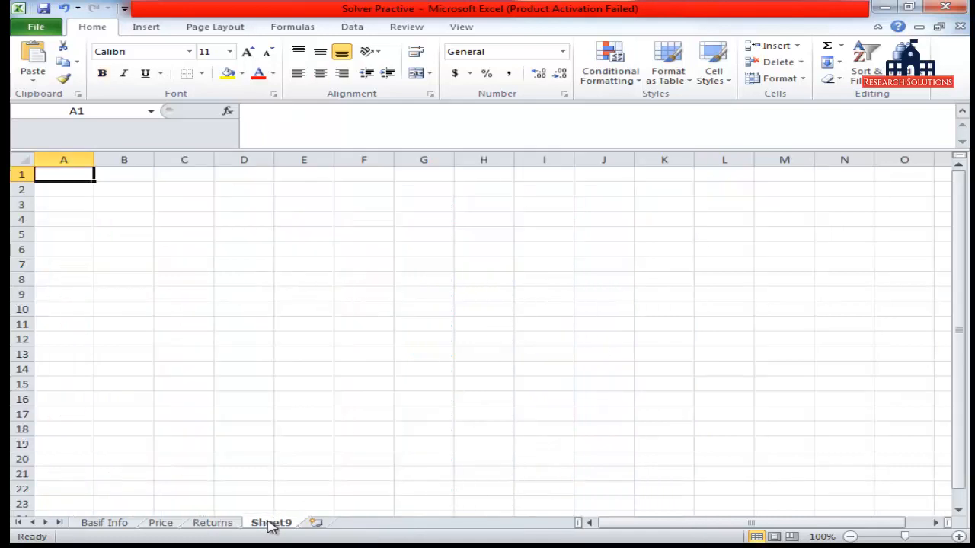
Rename the new blank sheet as Porfolio RR
{"action": "double_click", "coordinate": [270, 523]}
{"action": "type", "text": "Polfolio"}
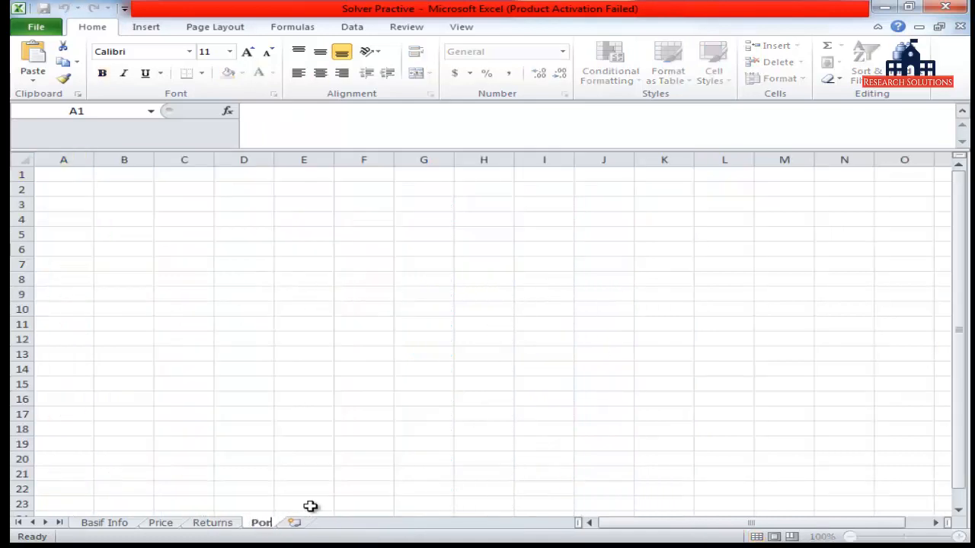
{"action": "type", "text": " Re"}
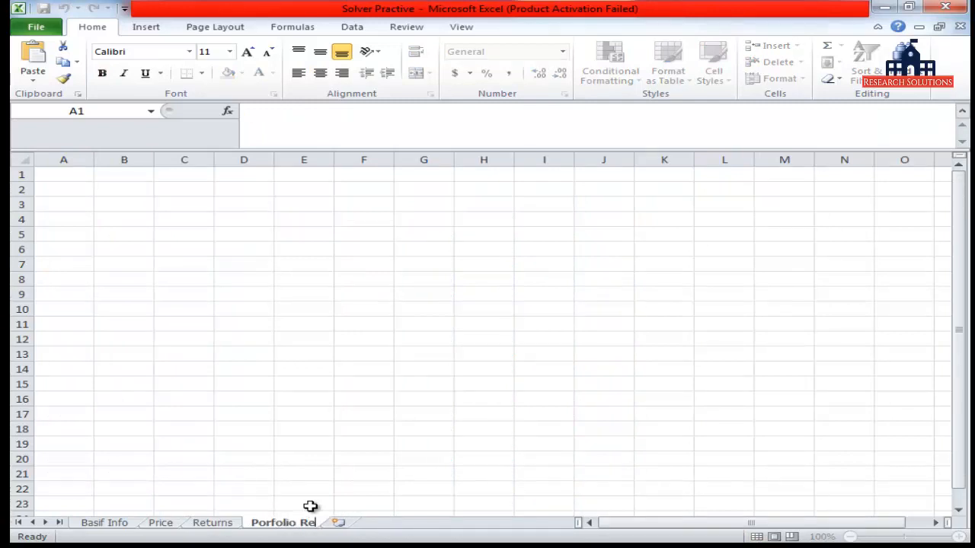
{"action": "key", "text": "BackSpace"}
{"action": "type", "text": "R"}
{"action": "key", "text": "Return"}
Link B1 of the Porfolio RR sheet to the PPL header with =Returns!B1
{"action": "key", "text": "Right"}
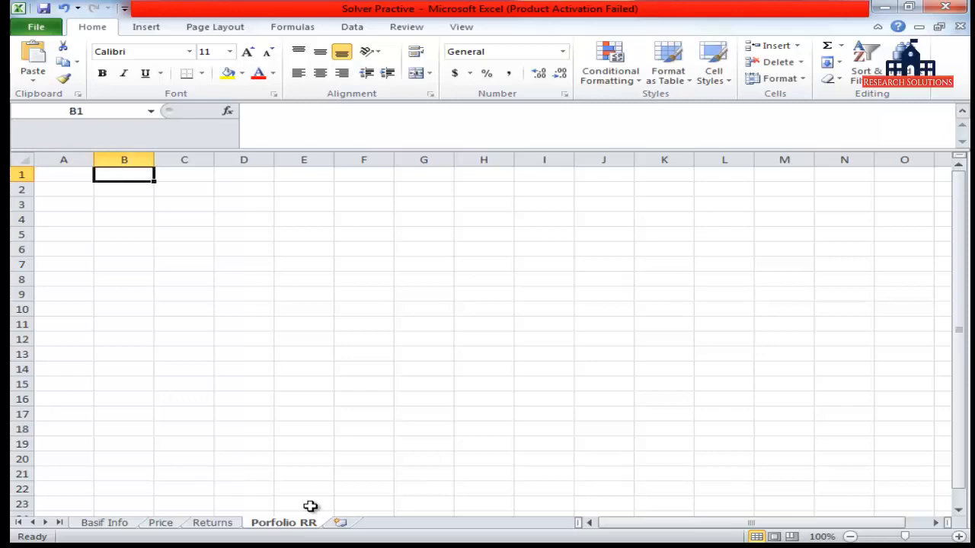
{"action": "type", "text": "="}
{"action": "key", "text": "ctrl+Page_Up"}
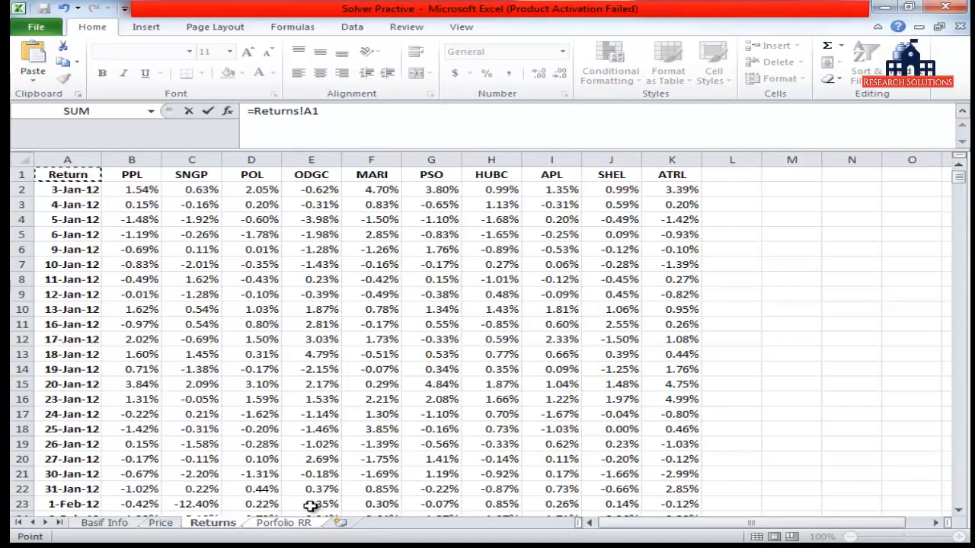
{"action": "key", "text": "Right"}
{"action": "key", "text": "Return"}
{"action": "key", "text": "Up"}
Copy the header link in B1 across to I1 for the companies up to APL
{"action": "key", "text": "ctrl+c"}
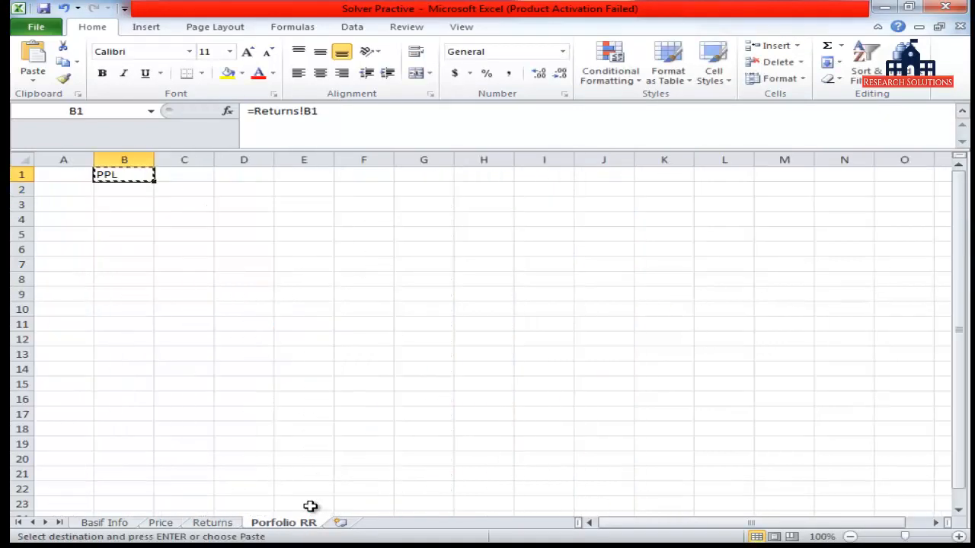
{"action": "key", "text": "shift+Right"}
{"action": "key", "text": "shift+Right"}
{"action": "key", "text": "shift+Right"}
{"action": "key", "text": "shift+Right"}
{"action": "key", "text": "shift+Right"}
{"action": "key", "text": "shift+Right"}
{"action": "key", "text": "shift+Right"}
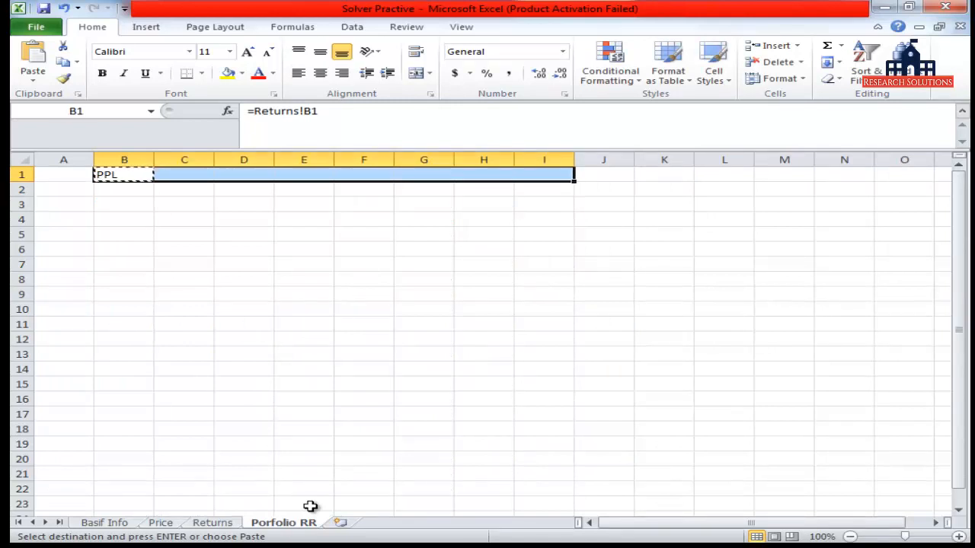
{"action": "key", "text": "Return"}
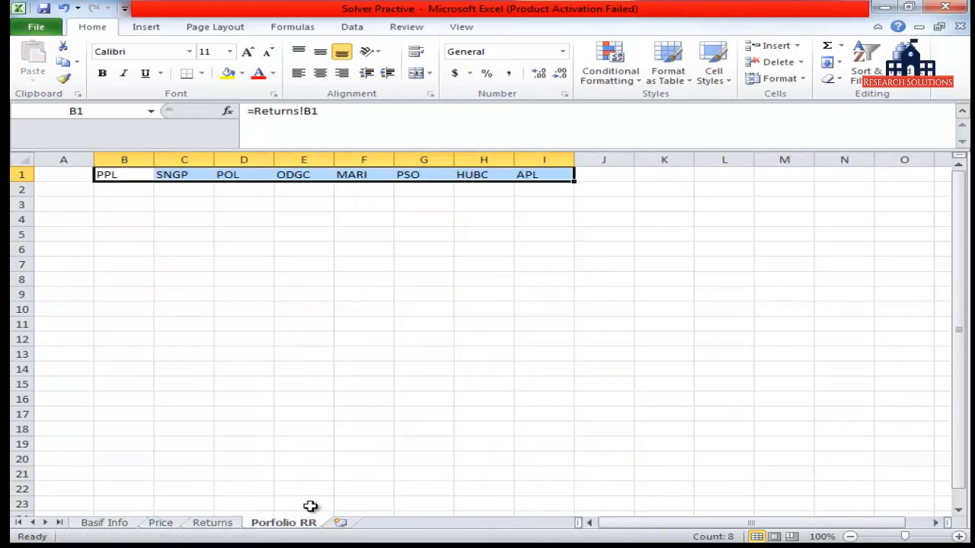
Fill the header link from I1 across to K1 to add the SHEL and ATRL headers
{"action": "key", "text": "Right"}
{"action": "key", "text": "Right"}
{"action": "key", "text": "Right"}
{"action": "key", "text": "Right"}
{"action": "key", "text": "Right"}
{"action": "key", "text": "Right"}
{"action": "key", "text": "Right"}
{"action": "key", "text": "shift+Right"}
{"action": "key", "text": "shift+Right"}
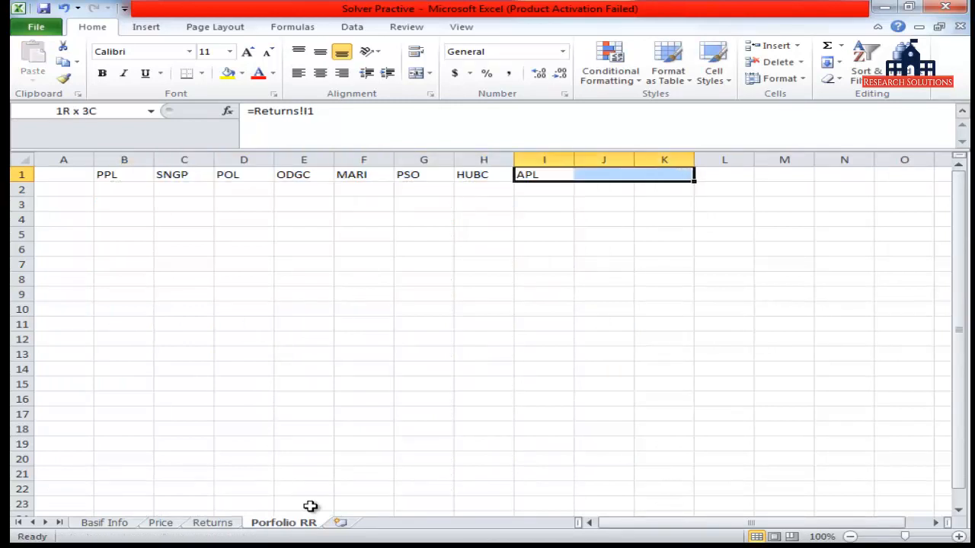
{"action": "key", "text": "ctrl+r"}
Examine the linked company headers along row 1 from B1 to K1
{"action": "key", "text": "Left"}
{"action": "key", "text": "Left"}
{"action": "key", "text": "Left"}
{"action": "key", "text": "Left"}
{"action": "key", "text": "Left"}
{"action": "key", "text": "Left"}
{"action": "key", "text": "Left"}
{"action": "key", "text": "Left"}
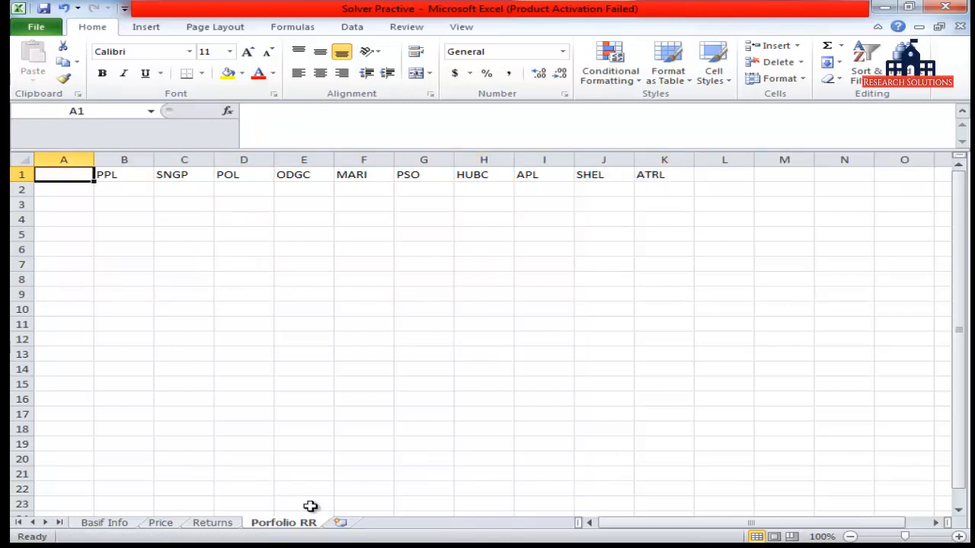
{"action": "key", "text": "Right"}
{"action": "key", "text": "Right"}
{"action": "key", "text": "Right"}
{"action": "key", "text": "Right"}
{"action": "key", "text": "Right"}
{"action": "key", "text": "Right"}
{"action": "key", "text": "Right"}
{"action": "key", "text": "Right"}
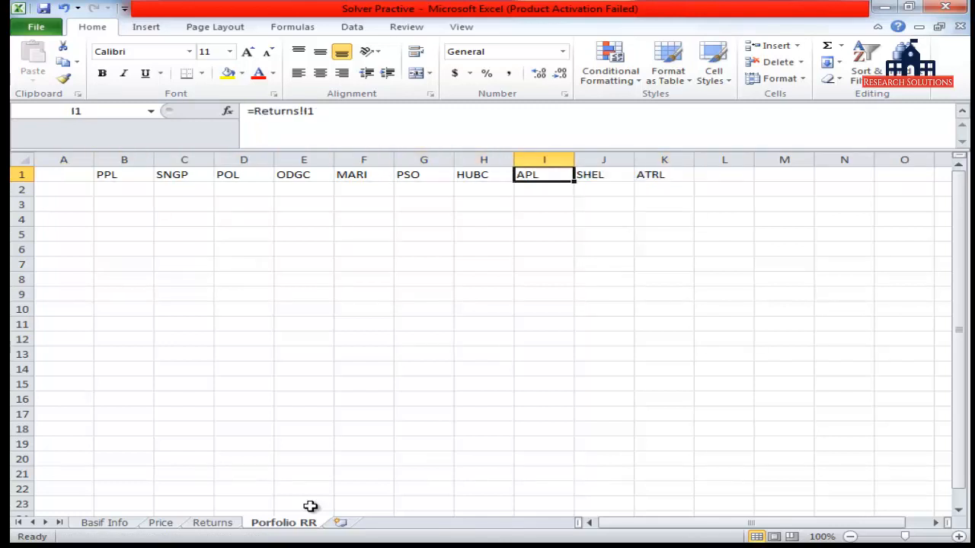
{"action": "key", "text": "Right"}
{"action": "key", "text": "Right"}
{"action": "key", "text": "Left"}
{"action": "key", "text": "Left"}
{"action": "key", "text": "Left"}
{"action": "key", "text": "Left"}
{"action": "key", "text": "Left"}
{"action": "key", "text": "Left"}
{"action": "key", "text": "Left"}
{"action": "key", "text": "Left"}
{"action": "key", "text": "Left"}
{"action": "key", "text": "Left"}
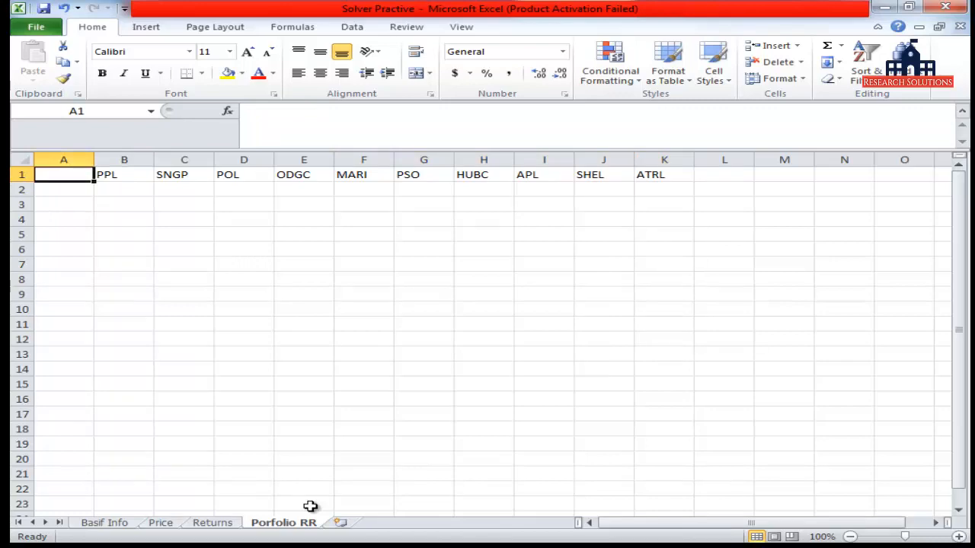
Test the header links by entering abc in B1 of the Price sheet and viewing the Returns and Porfolio RR headers
{"action": "key", "text": "ctrl+Page_Up"}
{"action": "key", "text": "ctrl+Page_Up"}
{"action": "key", "text": "Right"}
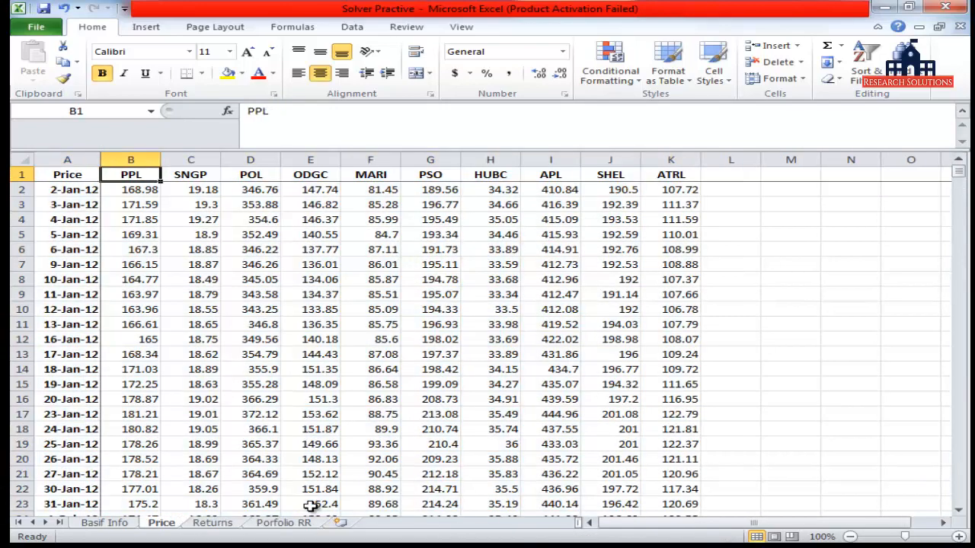
{"action": "type", "text": "abc"}
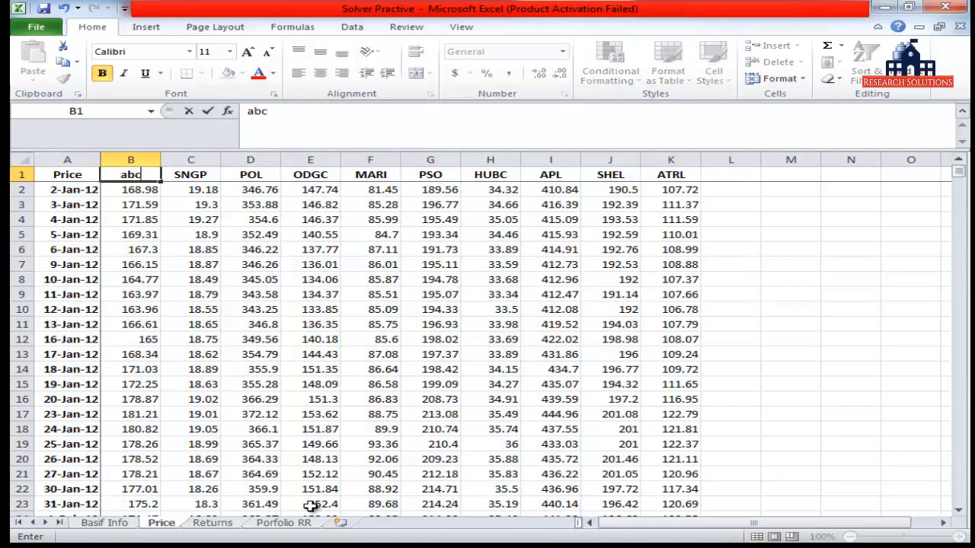
{"action": "key", "text": "Return"}
{"action": "key", "text": "ctrl+Page_Down"}
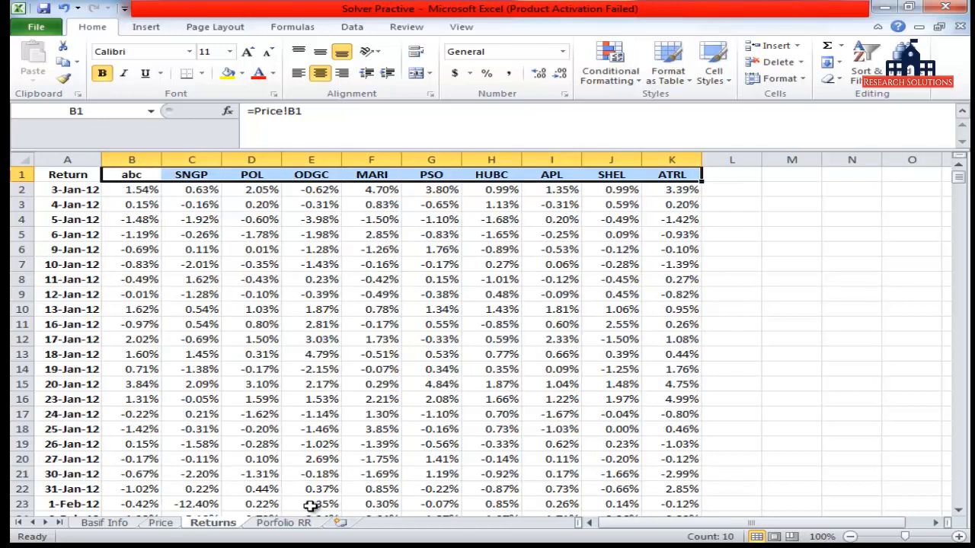
{"action": "key", "text": "ctrl+Page_Down"}
Undo the abc header on the Price sheet and return to the Porfolio RR sheet
{"action": "key", "text": "ctrl+z"}
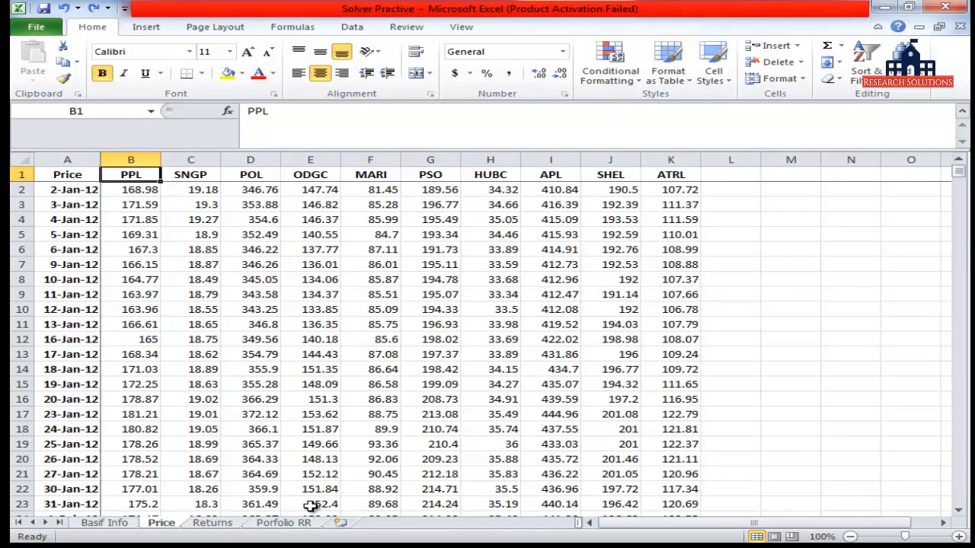
{"action": "key", "text": "ctrl+Page_Down"}
{"action": "key", "text": "ctrl+Page_Down"}
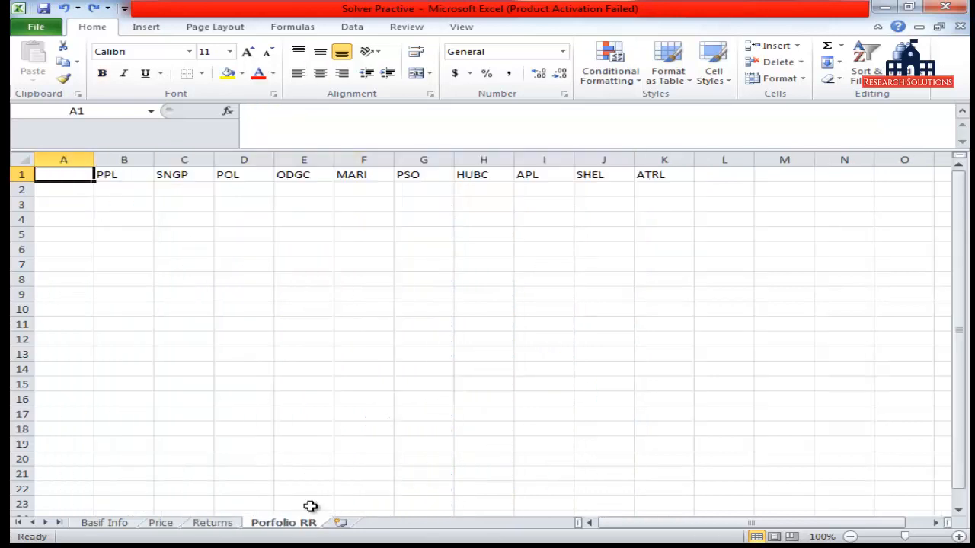
Center the company headers in B1:K1 and make them bold
{"action": "key", "text": "Down"}
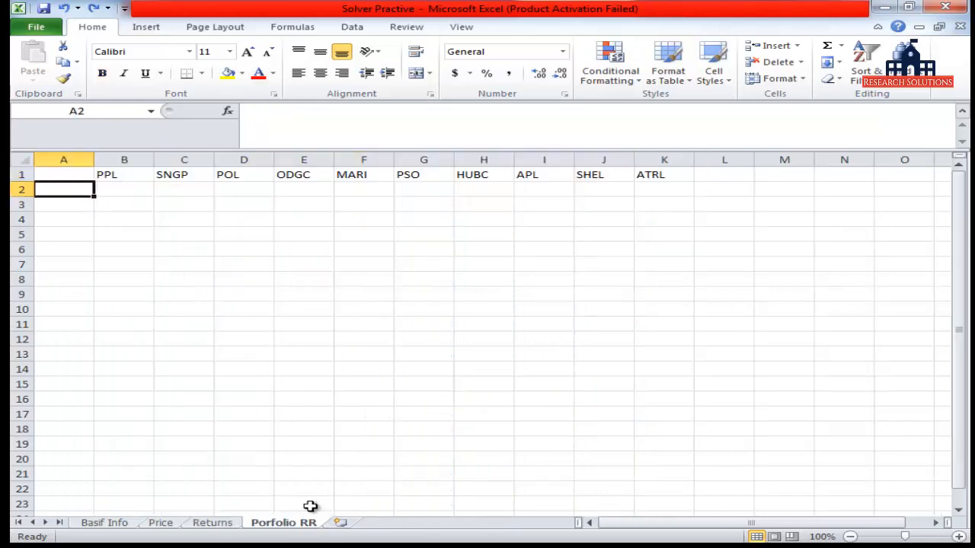
{"action": "key", "text": "Up"}
{"action": "key", "text": "Right"}
{"action": "key", "text": "ctrl+shift+Right"}
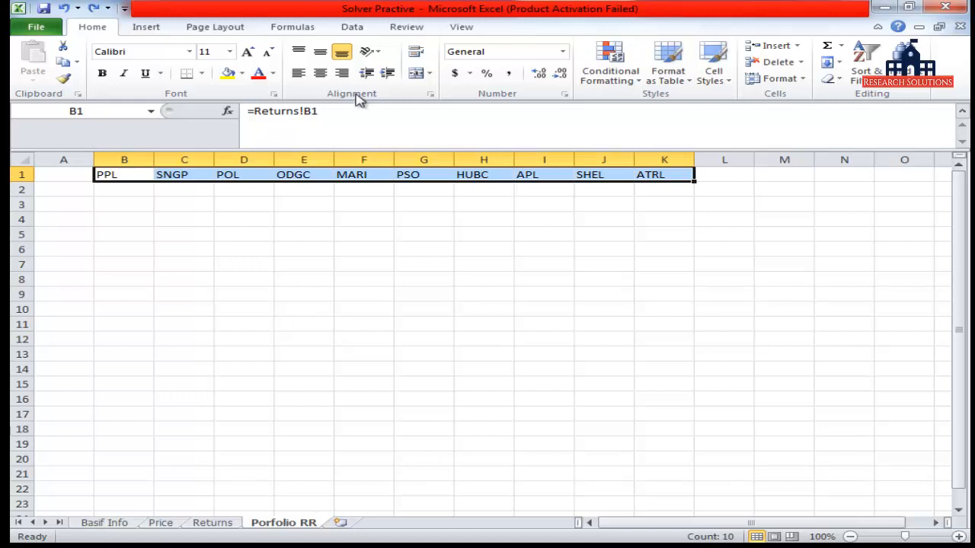
{"action": "left_click", "coordinate": [320, 72]}
{"action": "left_click", "coordinate": [102, 72]}
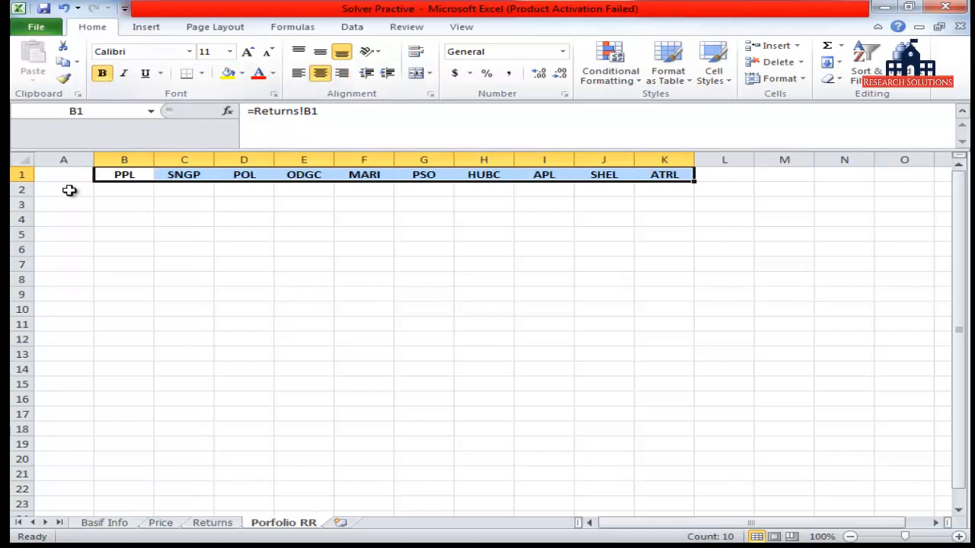
Start the row labels by linking A2 to the PPL header with =B1 and A3 to the SNGP header with =C1
{"action": "left_click", "coordinate": [68, 190]}
{"action": "type", "text": "=B1"}
{"action": "key", "text": "Return"}
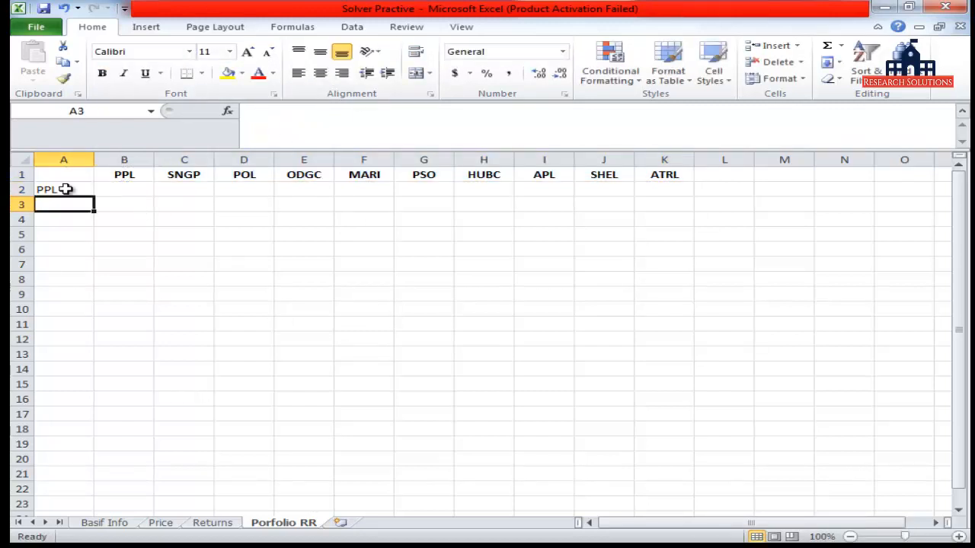
{"action": "type", "text": "="}
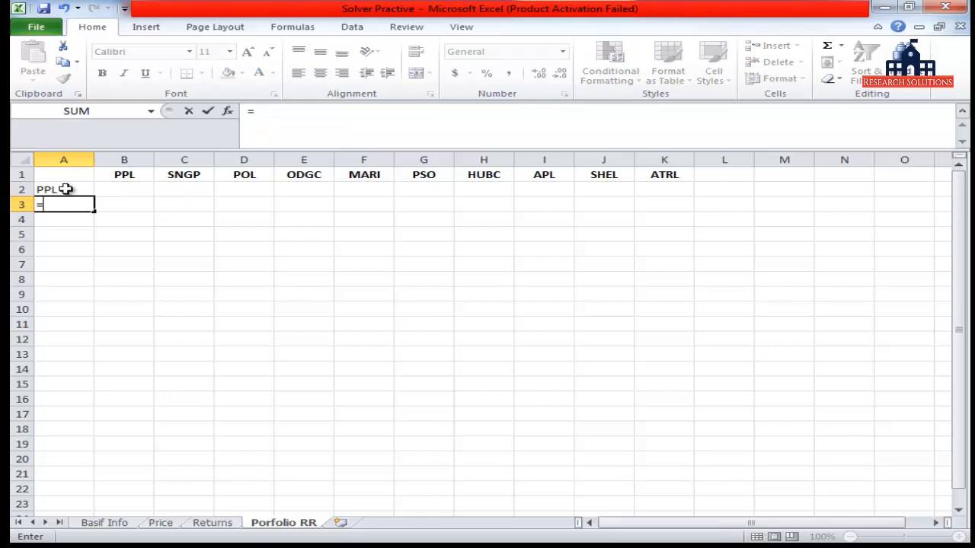
{"action": "left_click", "coordinate": [184, 174]}
{"action": "key", "text": "Return"}
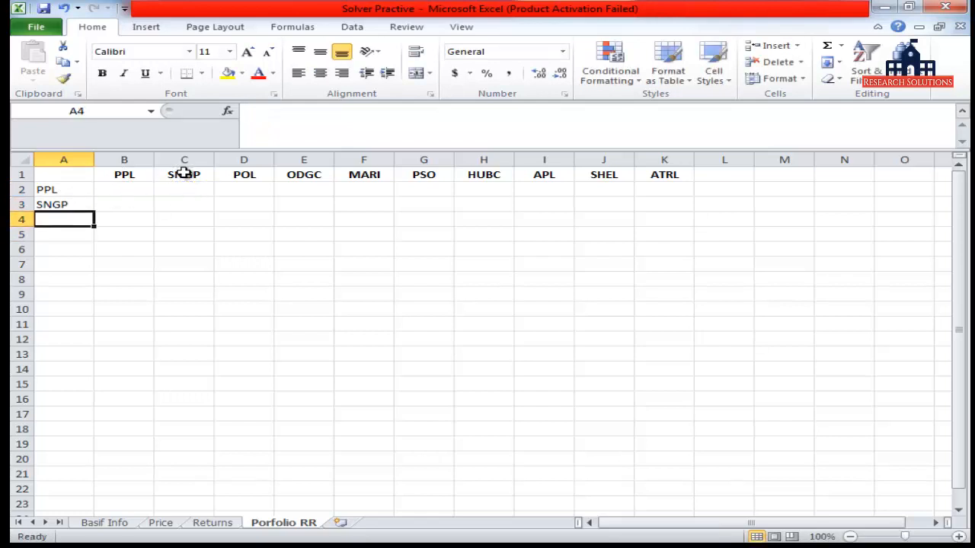
Link the row label in A4 to the POL header with =D1
{"action": "type", "text": "="}
{"action": "key", "text": "Up"}
{"action": "key", "text": "Up"}
{"action": "key", "text": "Up"}
{"action": "key", "text": "Right"}
{"action": "key", "text": "Right"}
{"action": "key", "text": "Right"}
{"action": "key", "text": "Return"}
{"action": "key", "text": "Return"}
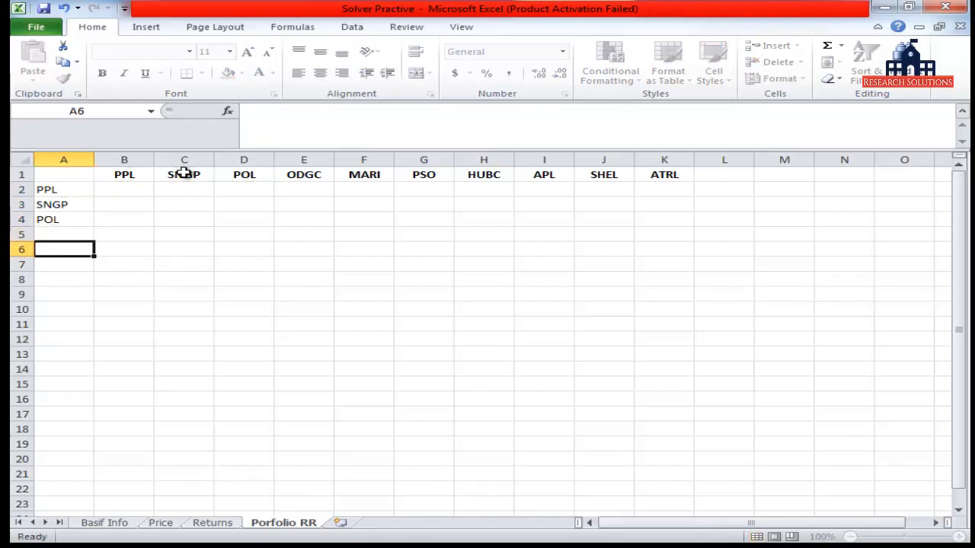
Link the row label in A5 to the ODGC header with =E1
{"action": "key", "text": "Up"}
{"action": "type", "text": "="}
{"action": "key", "text": "Up"}
{"action": "key", "text": "Up"}
{"action": "key", "text": "Up"}
{"action": "key", "text": "Up"}
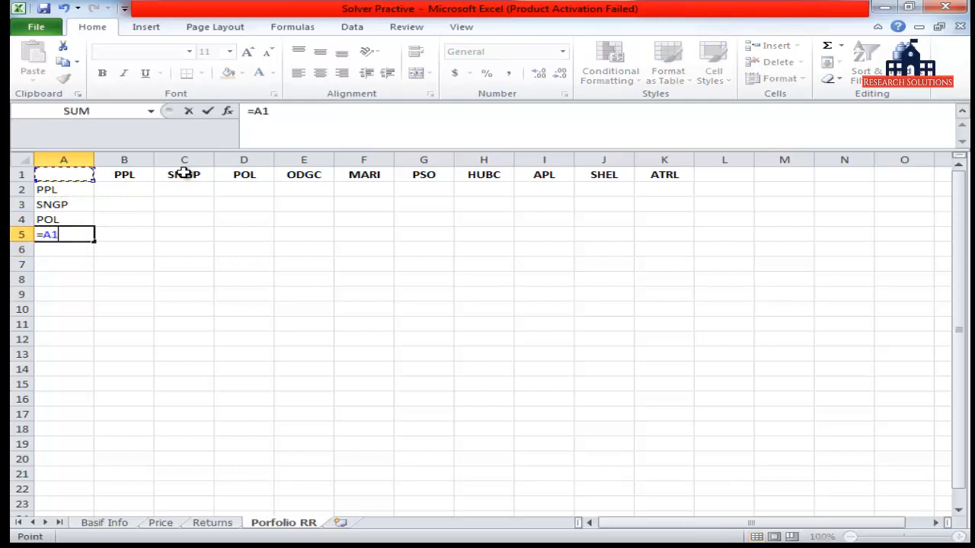
{"action": "key", "text": "Right"}
{"action": "key", "text": "Right"}
{"action": "key", "text": "Right"}
{"action": "key", "text": "Right"}
{"action": "key", "text": "Return"}
{"action": "key", "text": "Down"}
{"action": "key", "text": "Up"}
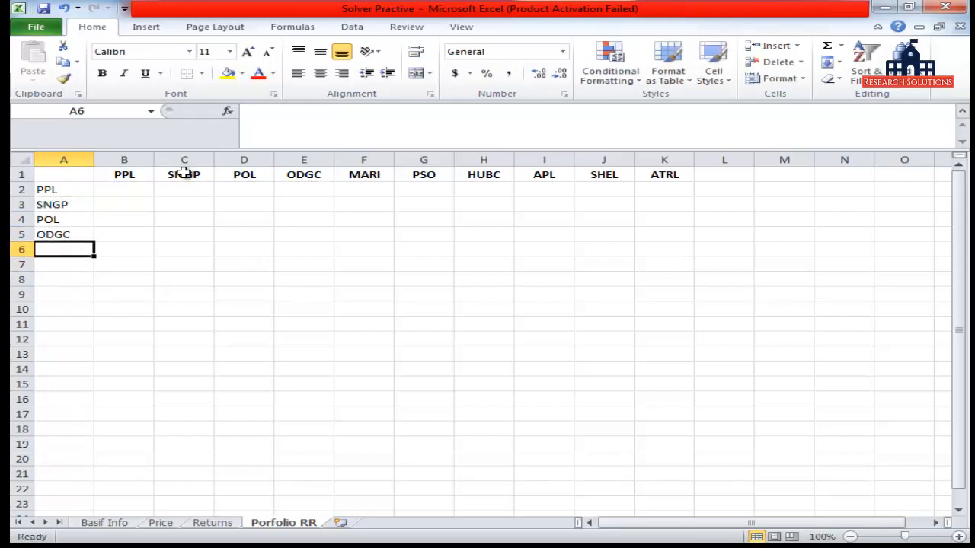
Link the row label in A6 to the MARI header with =F1
{"action": "type", "text": "="}
{"action": "key", "text": "Up"}
{"action": "key", "text": "Up"}
{"action": "key", "text": "Up"}
{"action": "key", "text": "Up"}
{"action": "key", "text": "Up"}
{"action": "key", "text": "Right"}
{"action": "key", "text": "Right"}
{"action": "key", "text": "Right"}
{"action": "key", "text": "Right"}
{"action": "key", "text": "Right"}
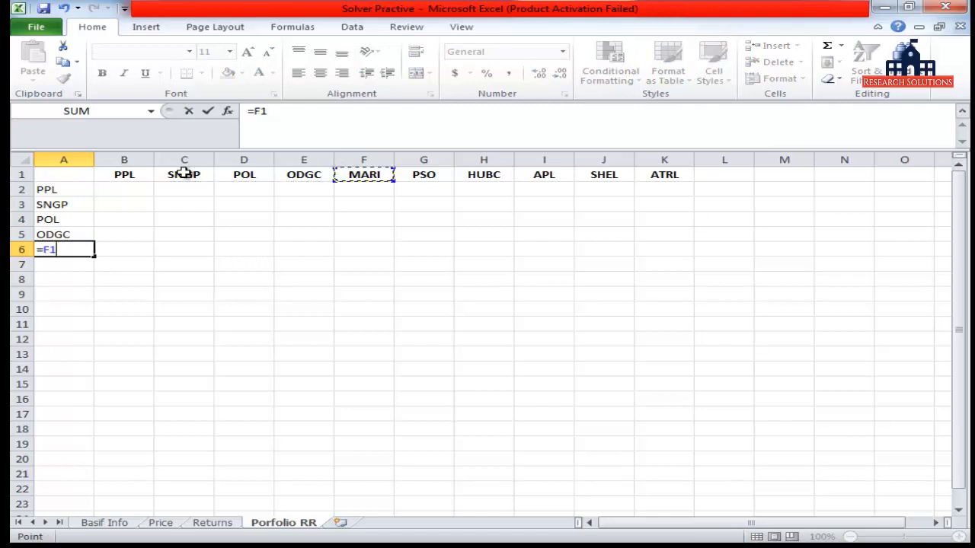
{"action": "key", "text": "Return"}
{"action": "key", "text": "Down"}
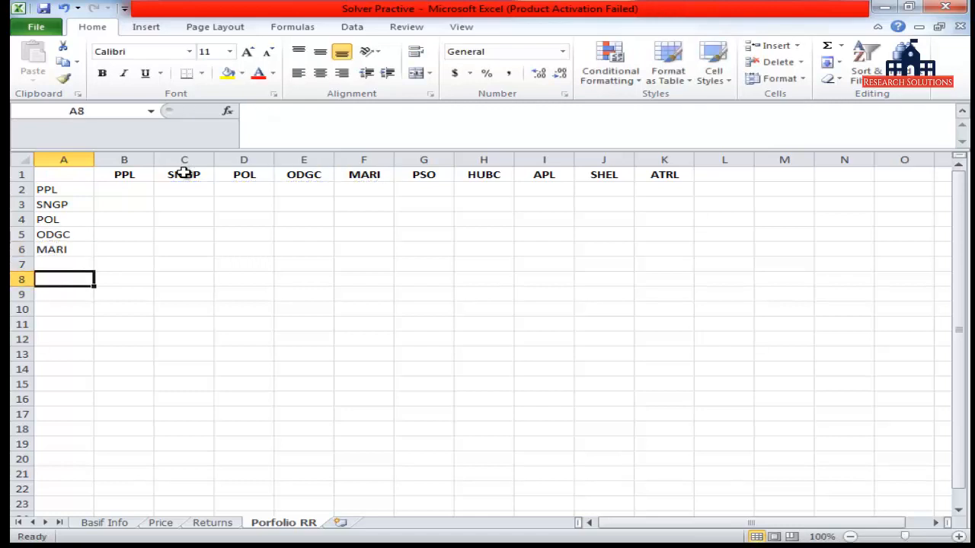
Link the row label in A7 to the PSO header with =G1
{"action": "key", "text": "Up"}
{"action": "type", "text": "="}
{"action": "key", "text": "Up"}
{"action": "key", "text": "Up"}
{"action": "key", "text": "Up"}
{"action": "key", "text": "Up"}
{"action": "key", "text": "Up"}
{"action": "key", "text": "Up"}
{"action": "key", "text": "Right"}
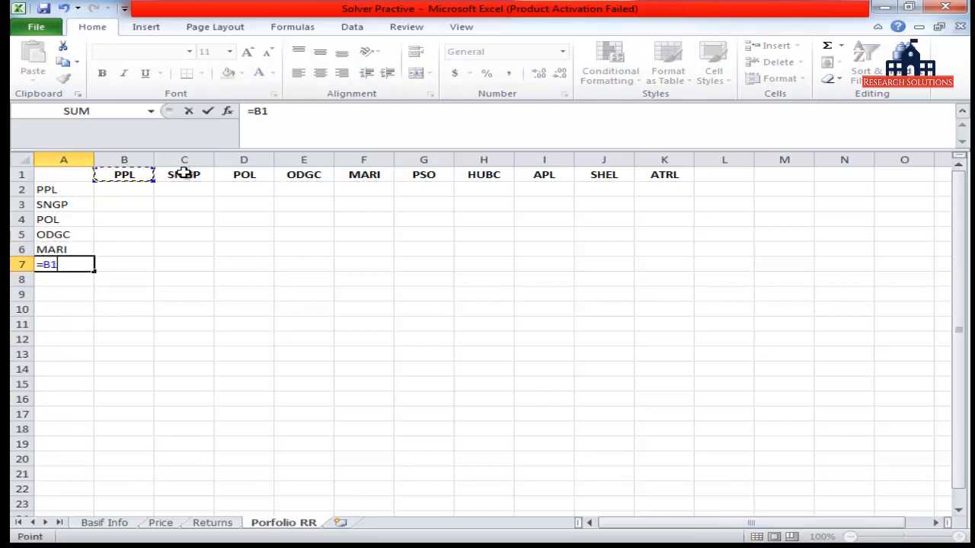
{"action": "key", "text": "Right"}
{"action": "key", "text": "Right"}
{"action": "key", "text": "Right"}
{"action": "key", "text": "Right"}
{"action": "key", "text": "Right"}
{"action": "key", "text": "Right"}
{"action": "key", "text": "Left"}
{"action": "key", "text": "Return"}
Link the row label in A8 to the HUBC header with =H1
{"action": "type", "text": "="}
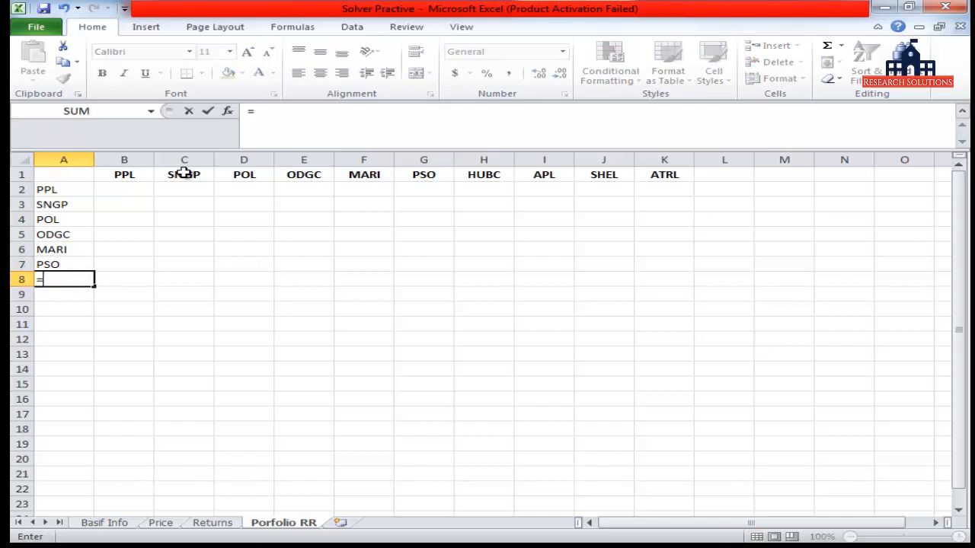
{"action": "key", "text": "Up"}
{"action": "key", "text": "Up"}
{"action": "key", "text": "Up"}
{"action": "key", "text": "Up"}
{"action": "key", "text": "Up"}
{"action": "key", "text": "Up"}
{"action": "key", "text": "Up"}
{"action": "key", "text": "Right"}
{"action": "key", "text": "Right"}
{"action": "key", "text": "Right"}
{"action": "key", "text": "Right"}
{"action": "key", "text": "Right"}
{"action": "key", "text": "Right"}
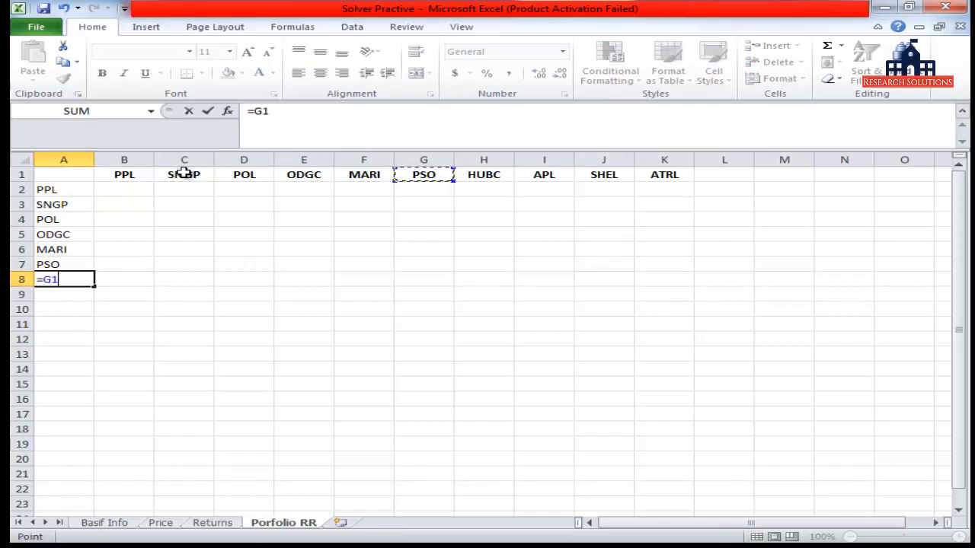
{"action": "key", "text": "Right"}
{"action": "key", "text": "Return"}
Link the row label in A9 to the APL header with =I1
{"action": "type", "text": "="}
{"action": "key", "text": "Up"}
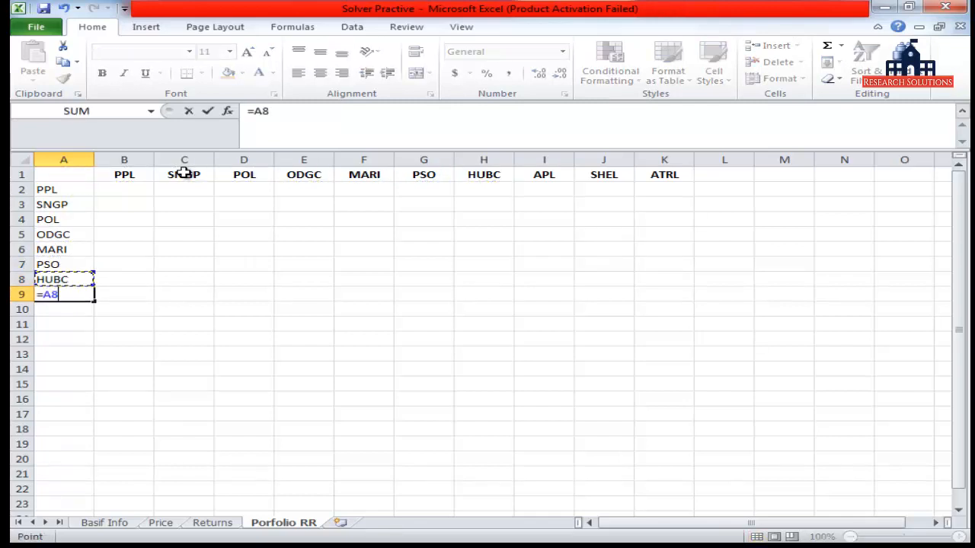
{"action": "key", "text": "Up"}
{"action": "key", "text": "Up"}
{"action": "key", "text": "Up"}
{"action": "key", "text": "Up"}
{"action": "key", "text": "Up"}
{"action": "key", "text": "Up"}
{"action": "key", "text": "Up"}
{"action": "key", "text": "Right"}
{"action": "key", "text": "Right"}
{"action": "key", "text": "Right"}
{"action": "key", "text": "Right"}
{"action": "key", "text": "Right"}
{"action": "key", "text": "Right"}
{"action": "key", "text": "Right"}
{"action": "key", "text": "Right"}
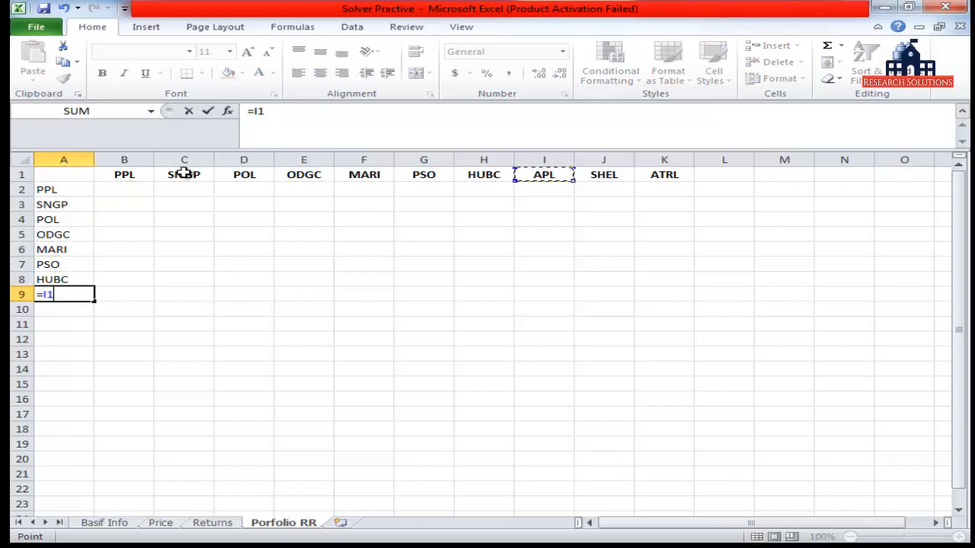
{"action": "key", "text": "Return"}
Link the row label in A10 to the SHEL header with =J1
{"action": "type", "text": "="}
{"action": "key", "text": "Up"}
{"action": "key", "text": "Up"}
{"action": "key", "text": "Up"}
{"action": "key", "text": "Up"}
{"action": "key", "text": "Up"}
{"action": "key", "text": "Up"}
{"action": "key", "text": "Up"}
{"action": "key", "text": "Up"}
{"action": "key", "text": "Up"}
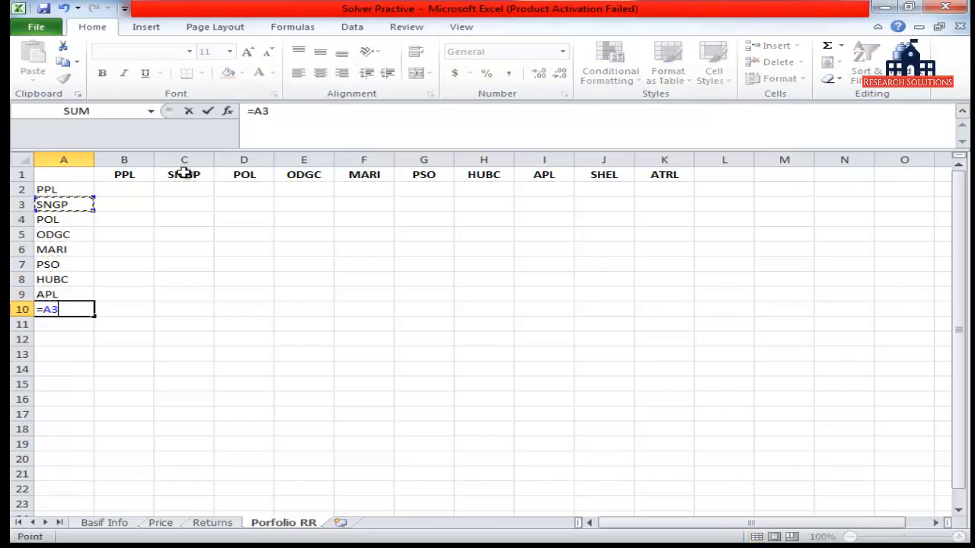
{"action": "key", "text": "Right"}
{"action": "key", "text": "Left"}
{"action": "key", "text": "Right"}
{"action": "key", "text": "Right"}
{"action": "key", "text": "Right"}
{"action": "key", "text": "Right"}
{"action": "key", "text": "Right"}
{"action": "key", "text": "Right"}
{"action": "key", "text": "Right"}
{"action": "key", "text": "Right"}
{"action": "key", "text": "Right"}
{"action": "key", "text": "Right"}
{"action": "key", "text": "Left"}
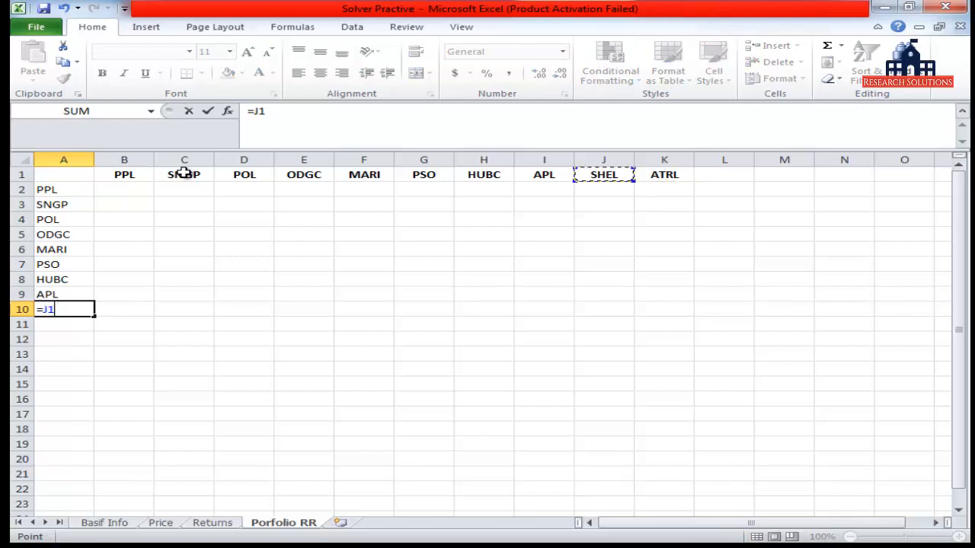
{"action": "key", "text": "Return"}
Link the row label in A11 to the ATRL header with =K1
{"action": "type", "text": "="}
{"action": "key", "text": "Up"}
{"action": "key", "text": "Up"}
{"action": "key", "text": "Up"}
{"action": "key", "text": "Up"}
{"action": "key", "text": "Up"}
{"action": "key", "text": "Up"}
{"action": "key", "text": "Up"}
{"action": "key", "text": "Up"}
{"action": "key", "text": "Up"}
{"action": "key", "text": "Up"}
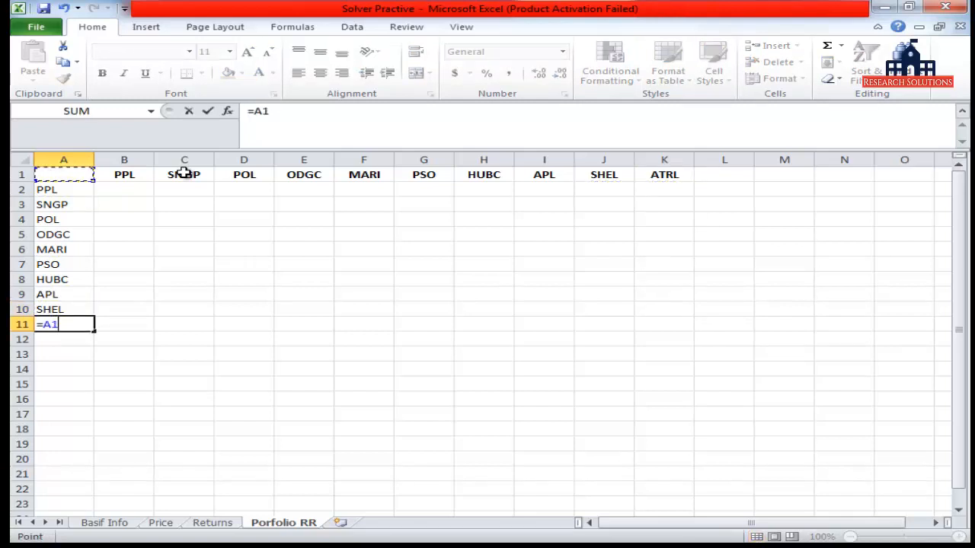
{"action": "key", "text": "Right"}
{"action": "key", "text": "Right"}
{"action": "key", "text": "Right"}
{"action": "key", "text": "Right"}
{"action": "key", "text": "Right"}
{"action": "key", "text": "Right"}
{"action": "key", "text": "Right"}
{"action": "key", "text": "Right"}
{"action": "key", "text": "Right"}
{"action": "key", "text": "Right"}
{"action": "key", "text": "ctrl+Return"}
Center the company row labels in A2:A11 and make them bold
{"action": "key", "text": "shift+Up"}
{"action": "key", "text": "shift+Up"}
{"action": "key", "text": "shift+Up"}
{"action": "key", "text": "shift+Up"}
{"action": "key", "text": "shift+Up"}
{"action": "key", "text": "shift+Up"}
{"action": "key", "text": "shift+Up"}
{"action": "key", "text": "shift+Up"}
{"action": "key", "text": "shift+Up"}
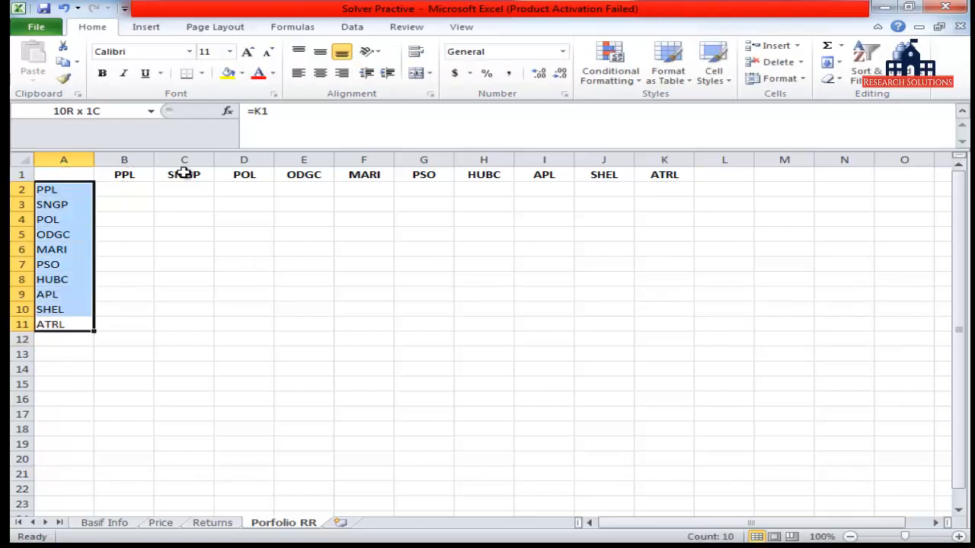
{"action": "left_click", "coordinate": [319, 73]}
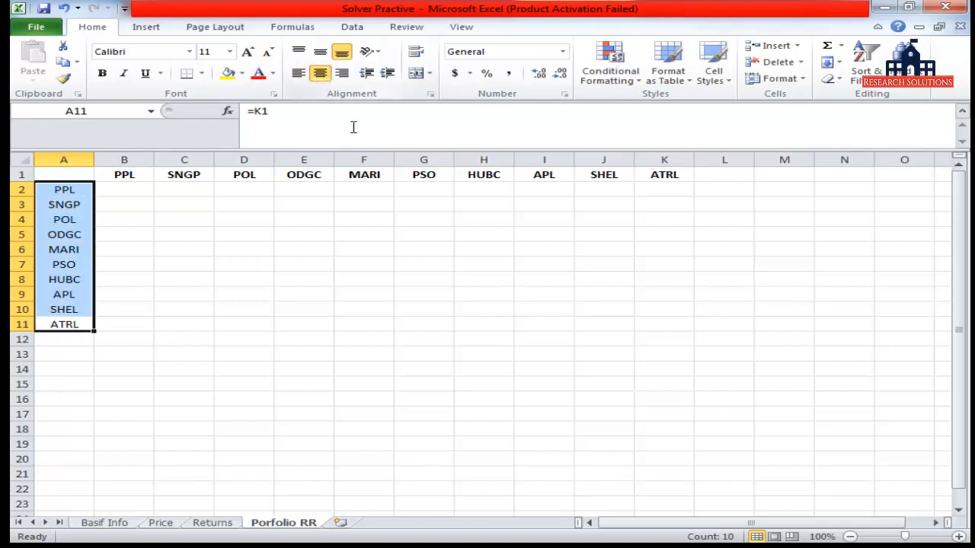
{"action": "left_click", "coordinate": [102, 73]}
Begin a covariance formula with the COVAR function in B2, where the PPL row and PPL column meet
{"action": "left_click", "coordinate": [131, 188]}
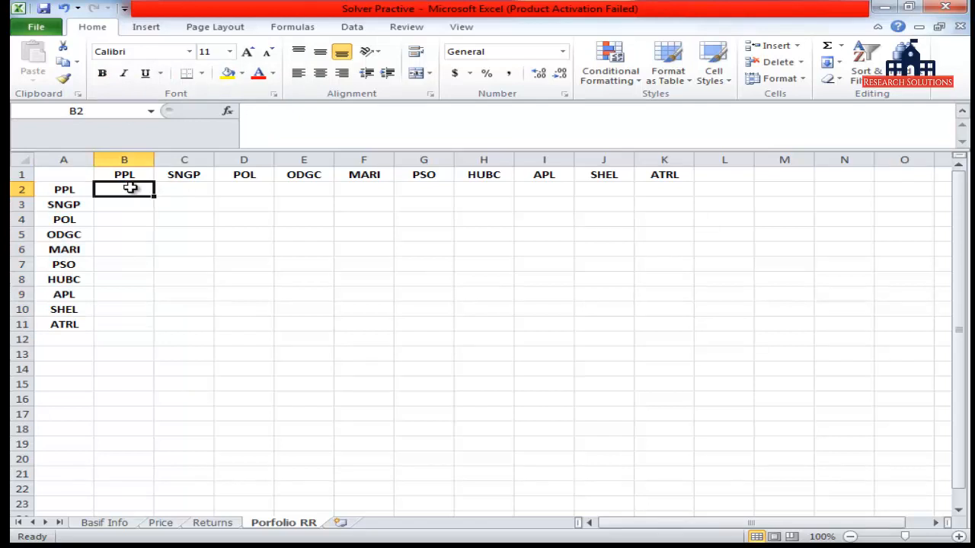
{"action": "type", "text": "="}
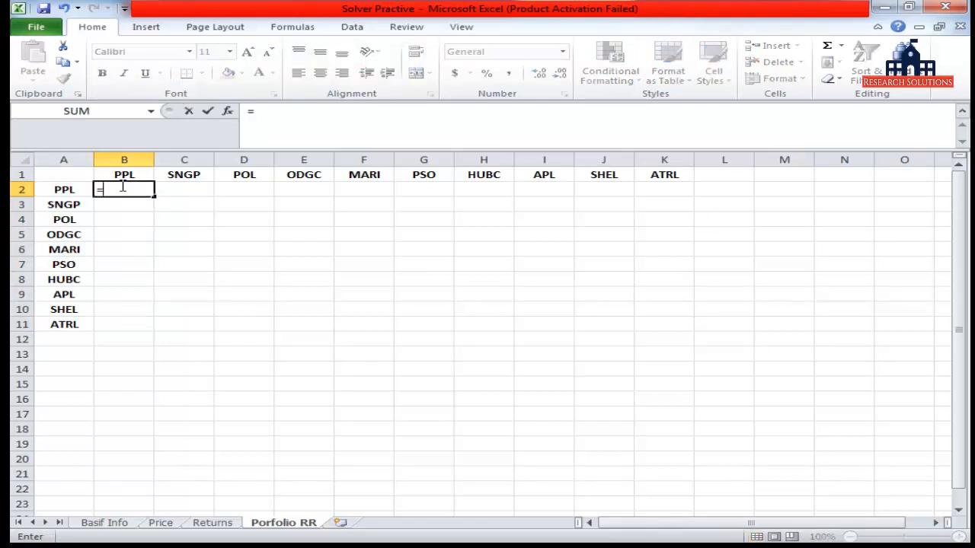
{"action": "type", "text": "+co"}
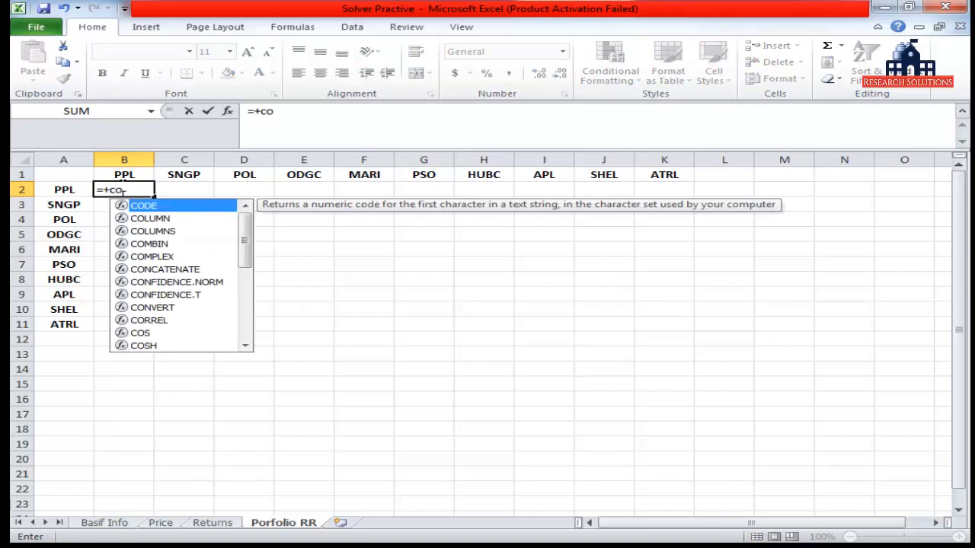
{"action": "type", "text": "v"}
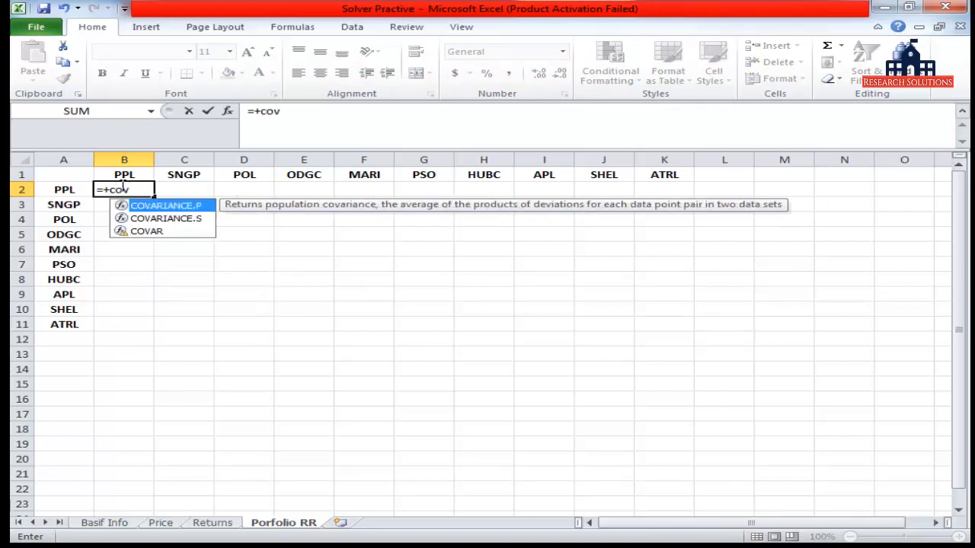
{"action": "key", "text": "Down"}
{"action": "key", "text": "Down"}
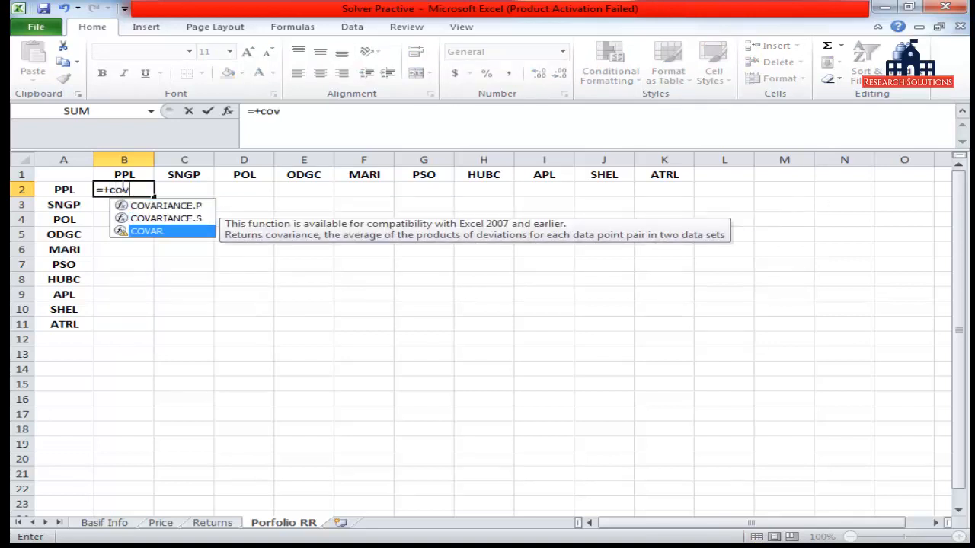
{"action": "key", "text": "Tab"}
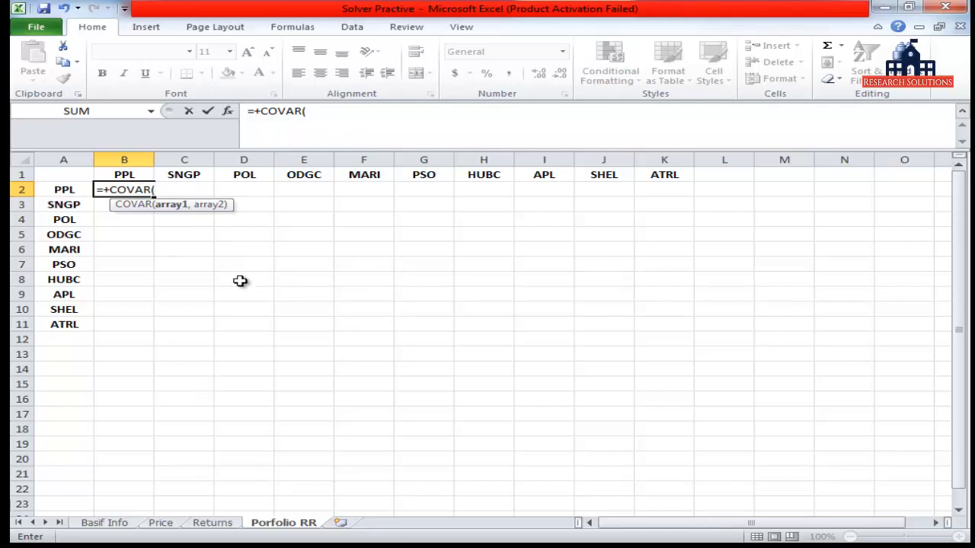
Set COVAR's first array to the PPL returns on the Returns sheet as the absolute range $B$2:$B$1459
{"action": "left_click", "coordinate": [213, 524]}
{"action": "key", "text": "Up"}
{"action": "key", "text": "ctrl+Right"}
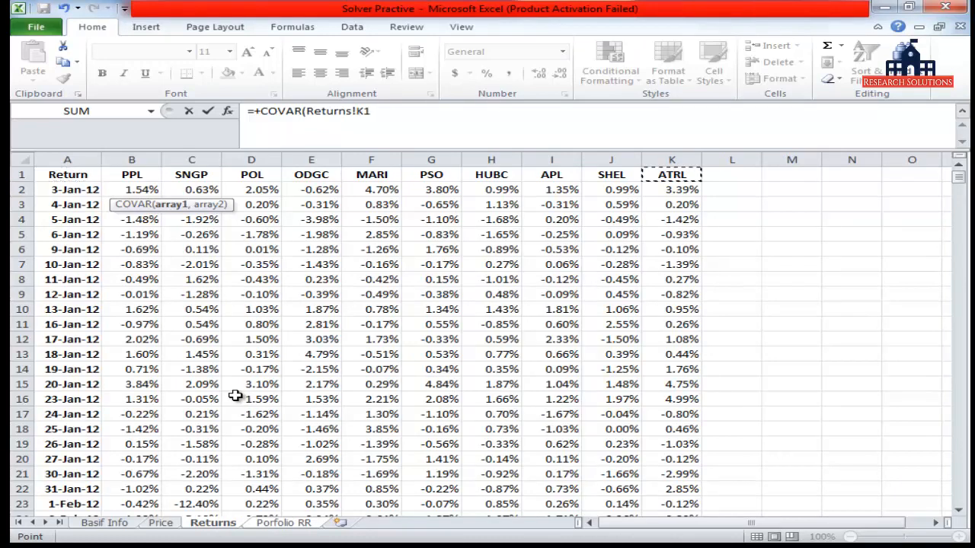
{"action": "key", "text": "ctrl+Left"}
{"action": "key", "text": "Right"}
{"action": "key", "text": "Down"}
{"action": "key", "text": "ctrl+shift+Down"}
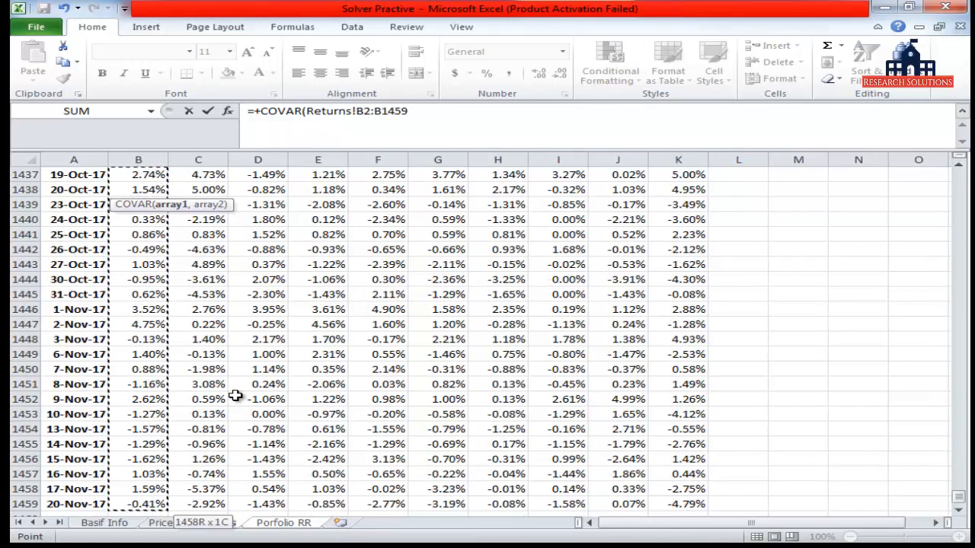
{"action": "key", "text": "F4"}
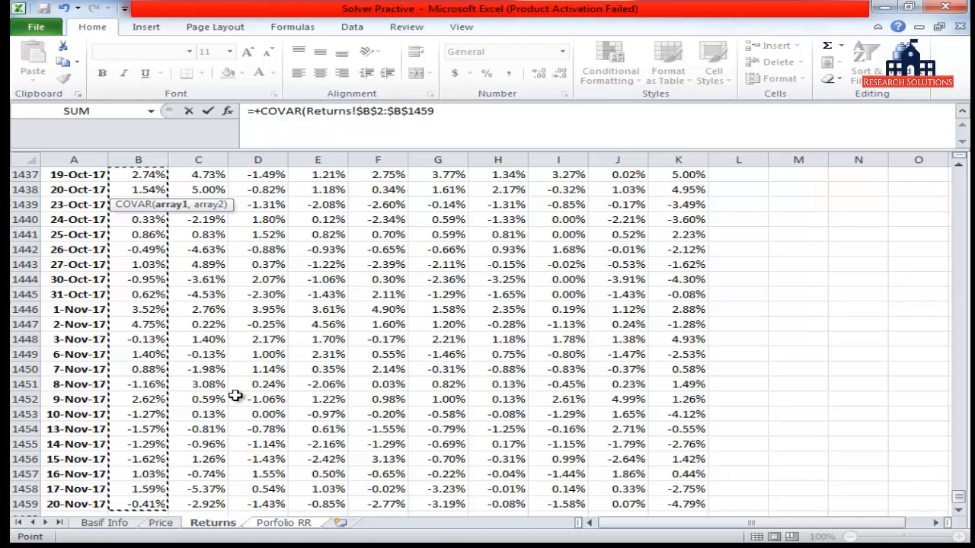
Add the PPL returns Returns!B2:B1459 as COVAR's second array and complete the formula in B2
{"action": "type", "text": ","}
{"action": "key", "text": "ctrl+Home"}
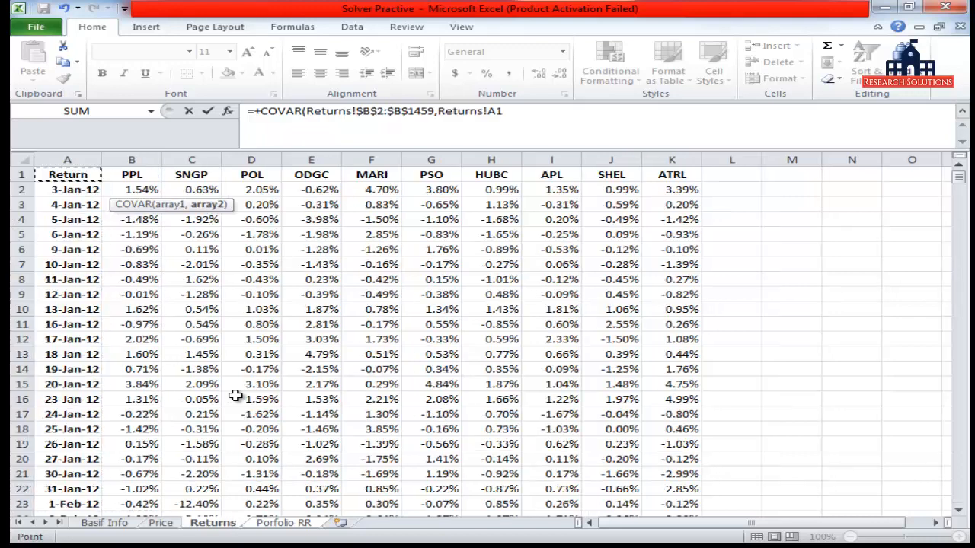
{"action": "key", "text": "Right"}
{"action": "key", "text": "Down"}
{"action": "key", "text": "ctrl+shift+Down"}
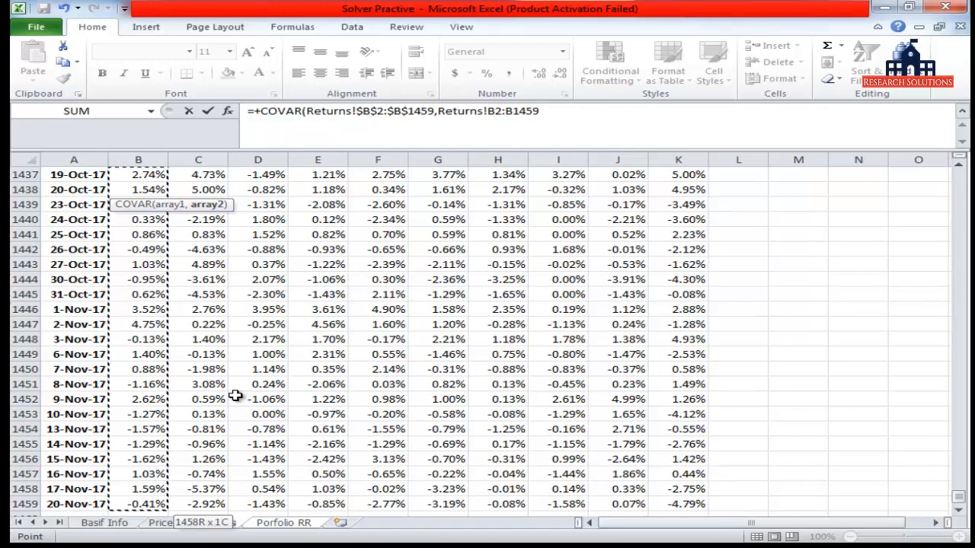
{"action": "key", "text": "ctrl+Up"}
{"action": "key", "text": "Down"}
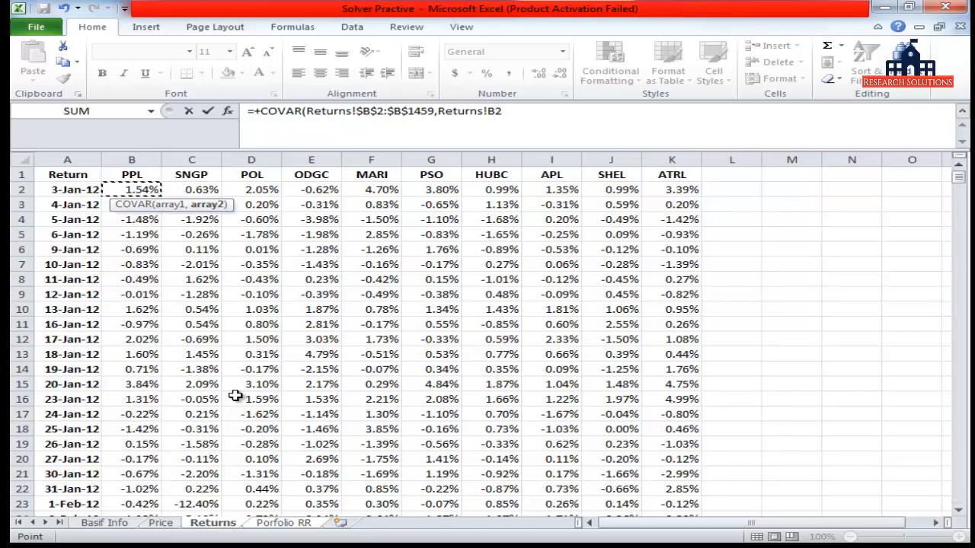
{"action": "key", "text": "ctrl+shift+Down"}
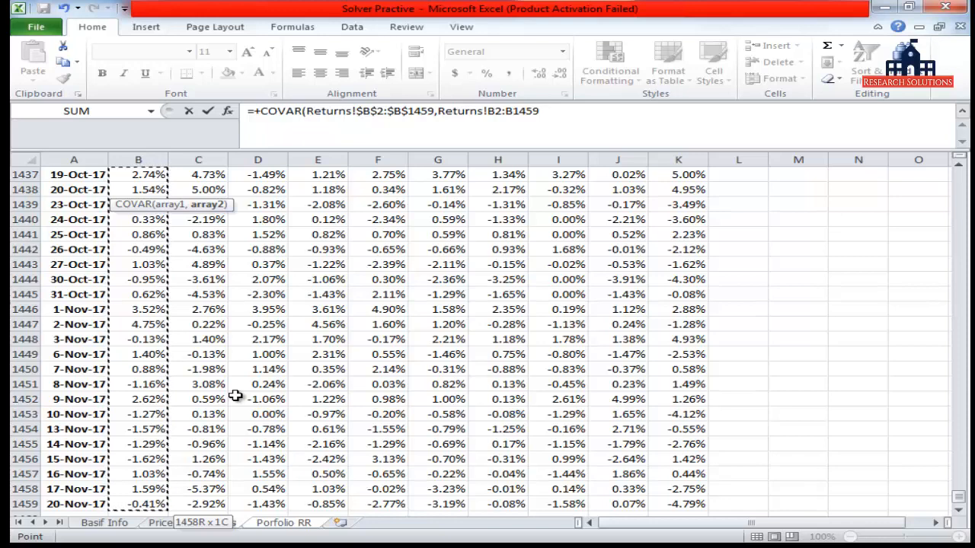
{"action": "key", "text": "Return"}
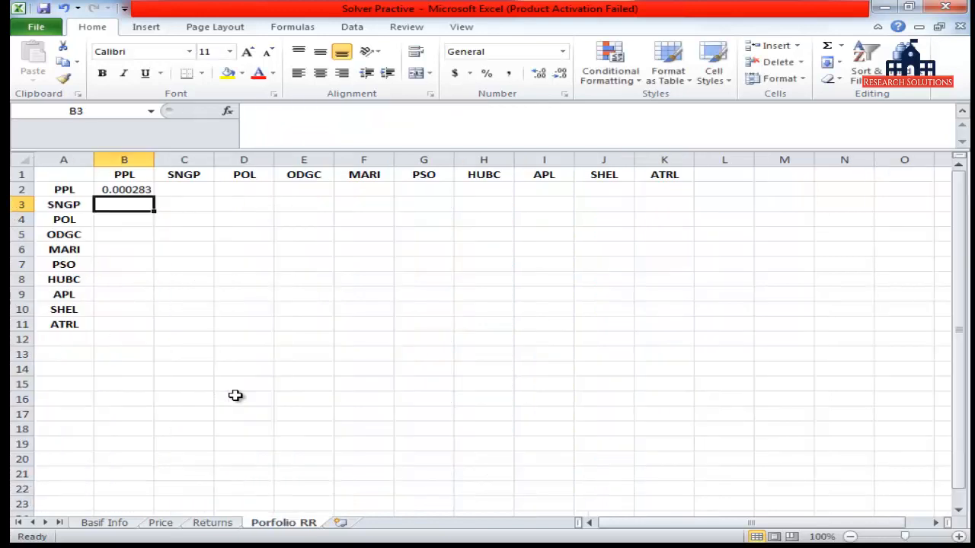
Copy the COVAR formula text from B2 without the leading =+, leave the formula unedited, and go to B3
{"action": "key", "text": "Up"}
{"action": "key", "text": "F2"}
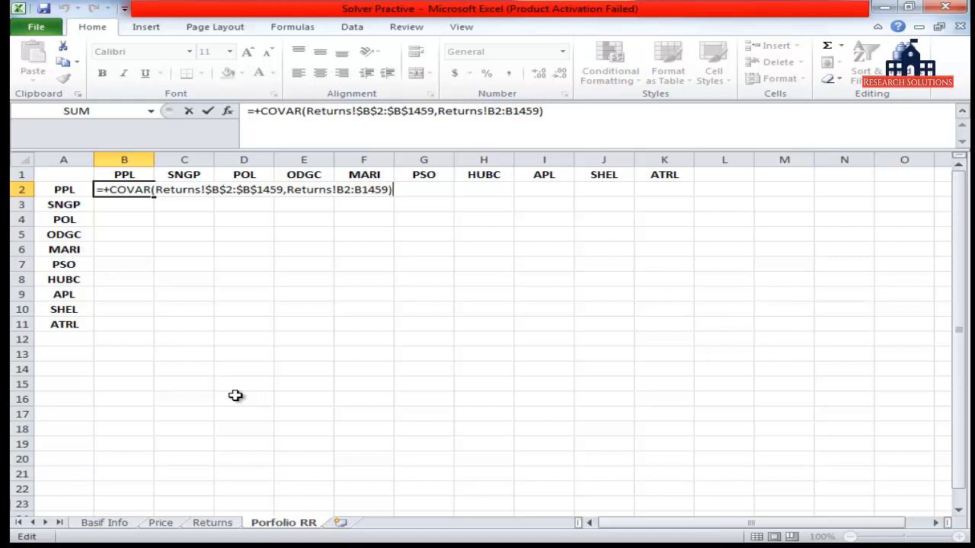
{"action": "key", "text": "ctrl+shift+Left"}
{"action": "key", "text": "ctrl+shift+Left"}
{"action": "key", "text": "ctrl+shift+Left"}
{"action": "key", "text": "ctrl+shift+Left"}
{"action": "key", "text": "ctrl+shift+Left"}
{"action": "key", "text": "ctrl+shift+Left"}
{"action": "key", "text": "ctrl+shift+Left"}
{"action": "key", "text": "ctrl+shift+Left"}
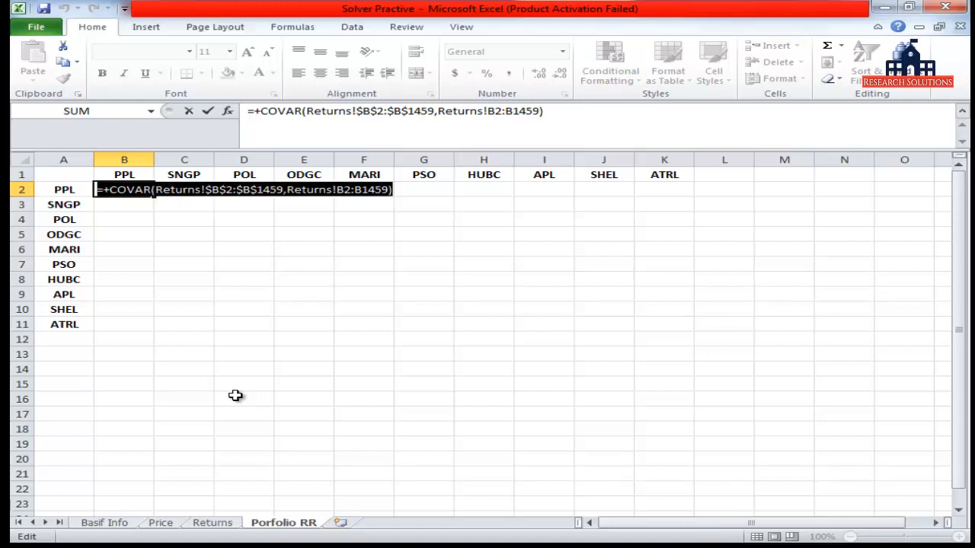
{"action": "key", "text": "shift+Right"}
{"action": "key", "text": "shift+Right"}
{"action": "key", "text": "ctrl+c"}
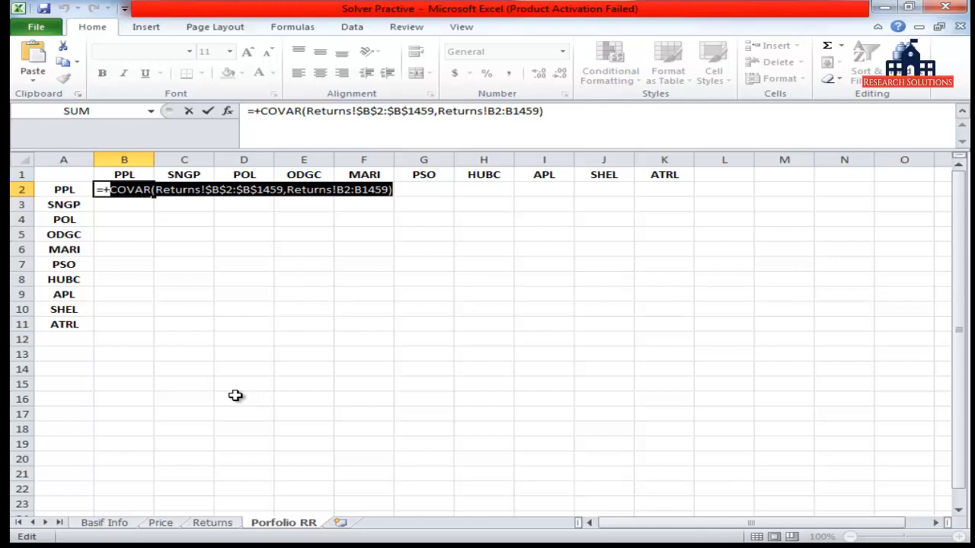
{"action": "key", "text": "Escape"}
{"action": "key", "text": "Down"}
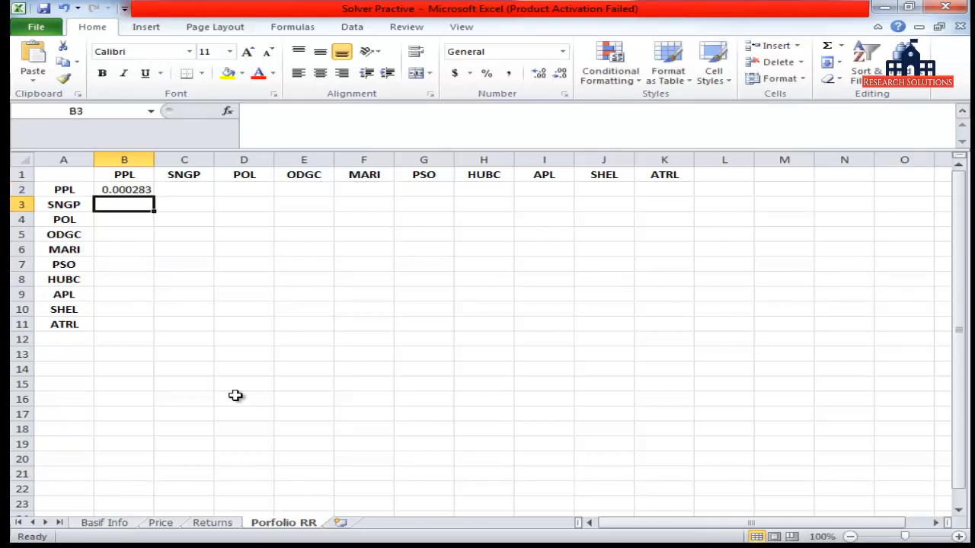
Paste the copied COVAR formula text into each cell of the PPL column from B3 through B11
{"action": "key", "text": "ctrl+v"}
{"action": "key", "text": "Down"}
{"action": "key", "text": "ctrl+v"}
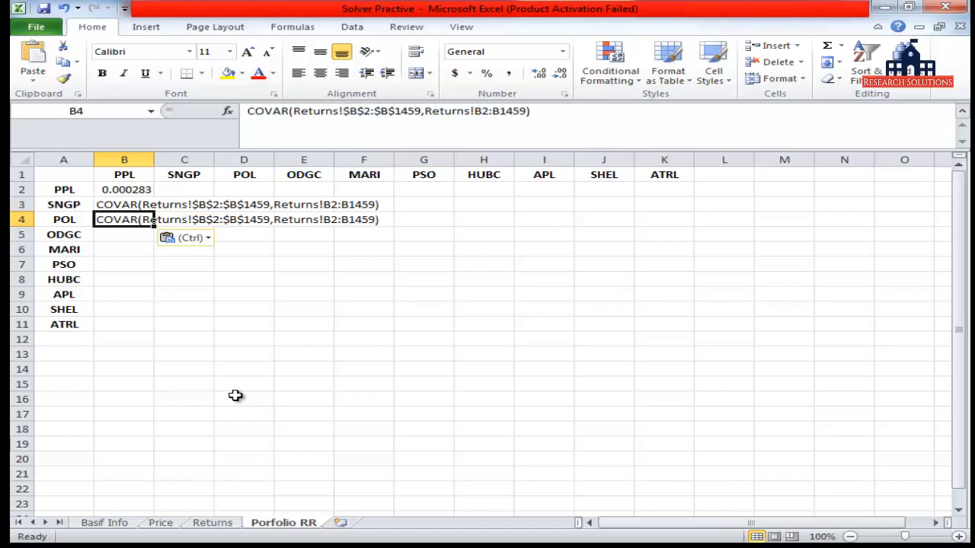
{"action": "key", "text": "Down"}
{"action": "key", "text": "ctrl+v"}
{"action": "key", "text": "Down"}
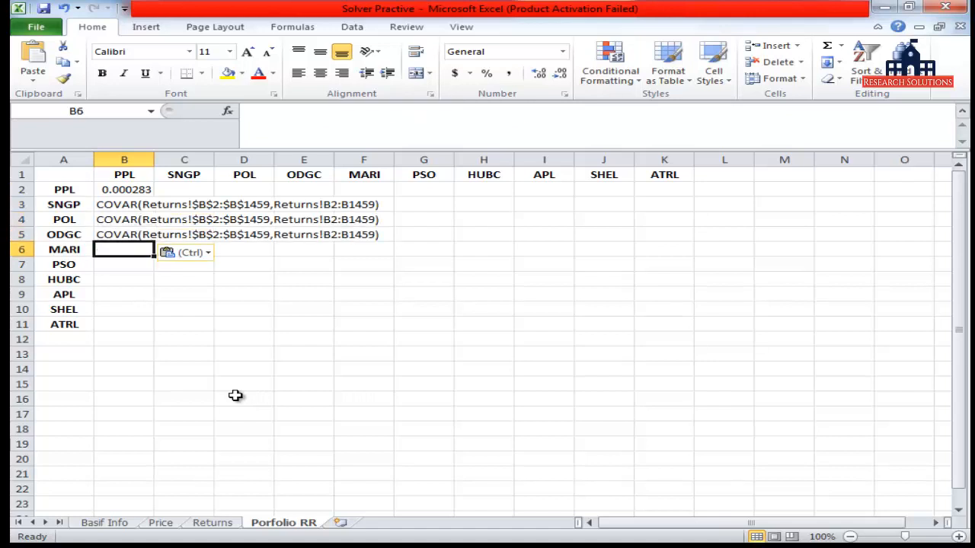
{"action": "key", "text": "ctrl+v"}
{"action": "key", "text": "Down"}
{"action": "key", "text": "ctrl+v"}
{"action": "key", "text": "Down"}
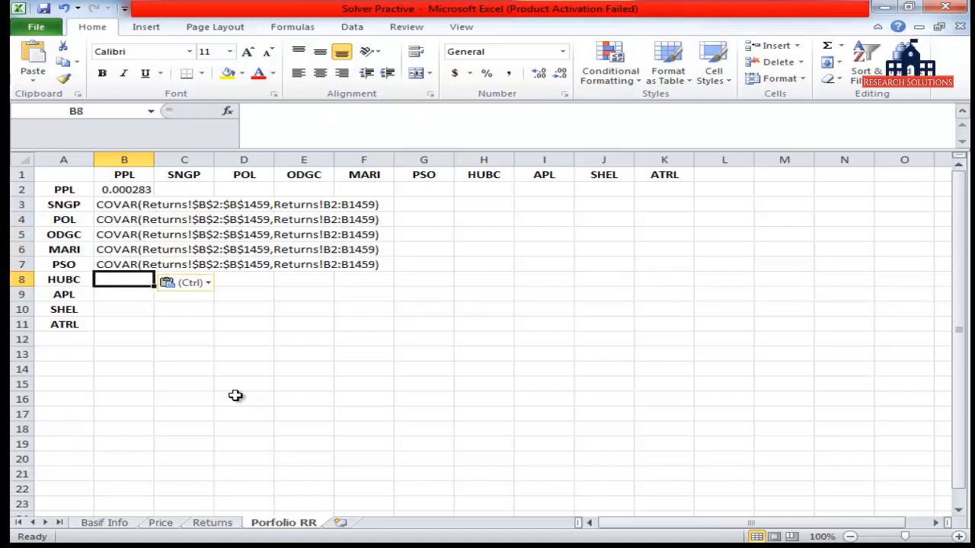
{"action": "key", "text": "ctrl+v"}
{"action": "key", "text": "Down"}
{"action": "key", "text": "ctrl+v"}
{"action": "key", "text": "Down"}
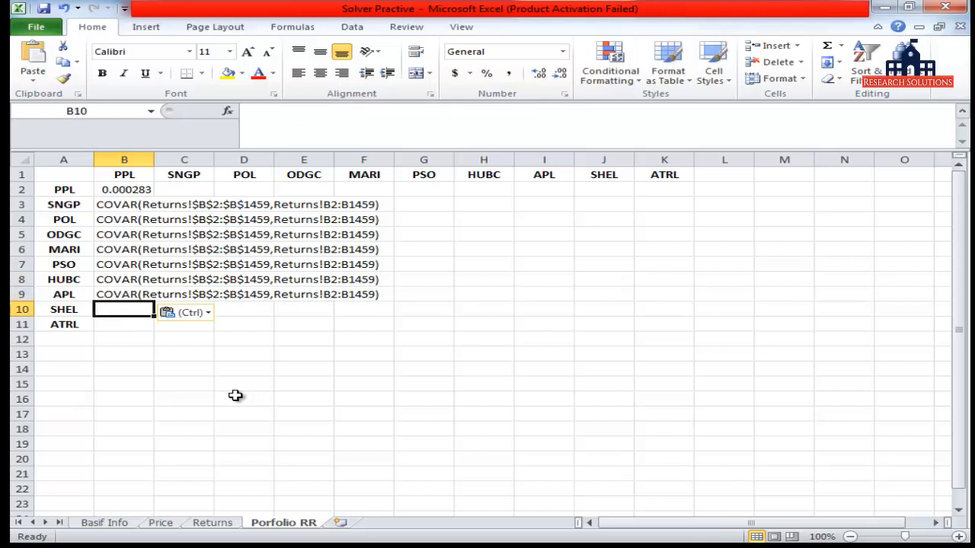
{"action": "key", "text": "ctrl+v"}
{"action": "key", "text": "Down"}
{"action": "key", "text": "ctrl+v"}
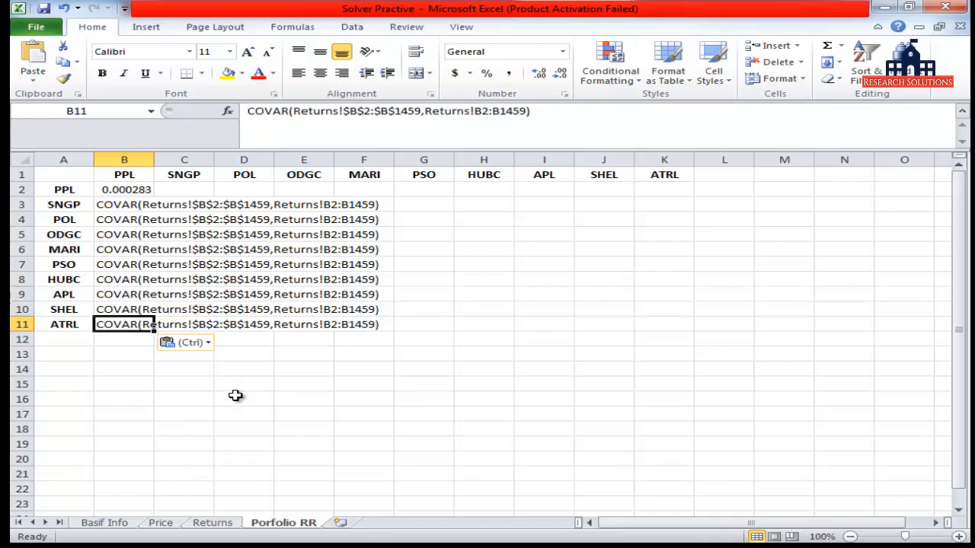
Change the first array in the SNGP row's formula text in B3 to Returns!$c$2:$c$1459
{"action": "key", "text": "ctrl+Up"}
{"action": "key", "text": "Down"}
{"action": "key", "text": "Down"}
{"action": "key", "text": "F2"}
{"action": "key", "text": "Left"}
{"action": "key", "text": "Left"}
{"action": "key", "text": "Left"}
{"action": "key", "text": "Left"}
{"action": "key", "text": "Left"}
{"action": "key", "text": "Left"}
{"action": "key", "text": "Left"}
{"action": "key", "text": "Left"}
{"action": "key", "text": "Left"}
{"action": "key", "text": "Left"}
{"action": "key", "text": "Left"}
{"action": "key", "text": "Left"}
{"action": "key", "text": "Left"}
{"action": "key", "text": "Left"}
{"action": "key", "text": "Left"}
{"action": "key", "text": "Left"}
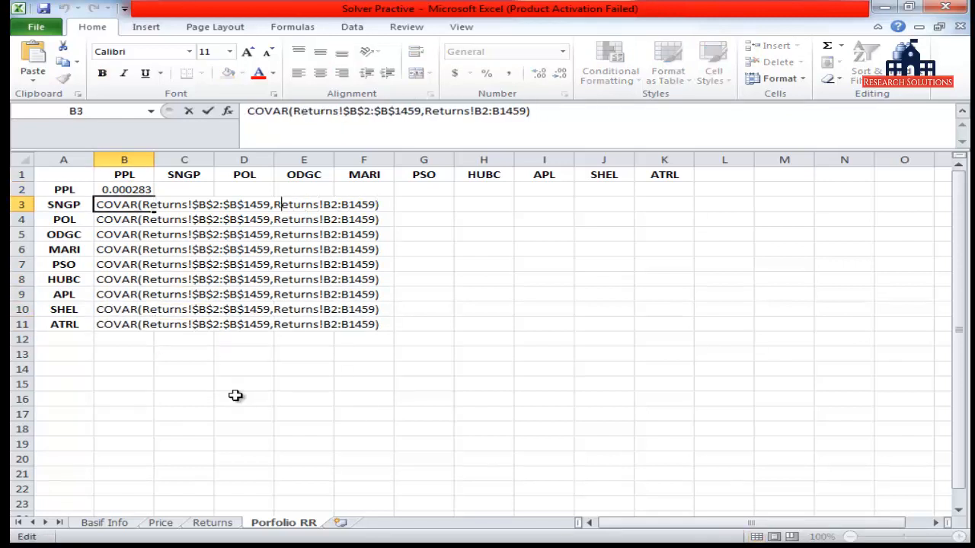
{"action": "key", "text": "Left"}
{"action": "key", "text": "Left"}
{"action": "key", "text": "Left"}
{"action": "key", "text": "Left"}
{"action": "key", "text": "Left"}
{"action": "key", "text": "Left"}
{"action": "key", "text": "Left"}
{"action": "key", "text": "Left"}
{"action": "key", "text": "Left"}
{"action": "key", "text": "Left"}
{"action": "key", "text": "Left"}
{"action": "key", "text": "Left"}
{"action": "key", "text": "Left"}
{"action": "key", "text": "BackSpace"}
{"action": "type", "text": "c"}
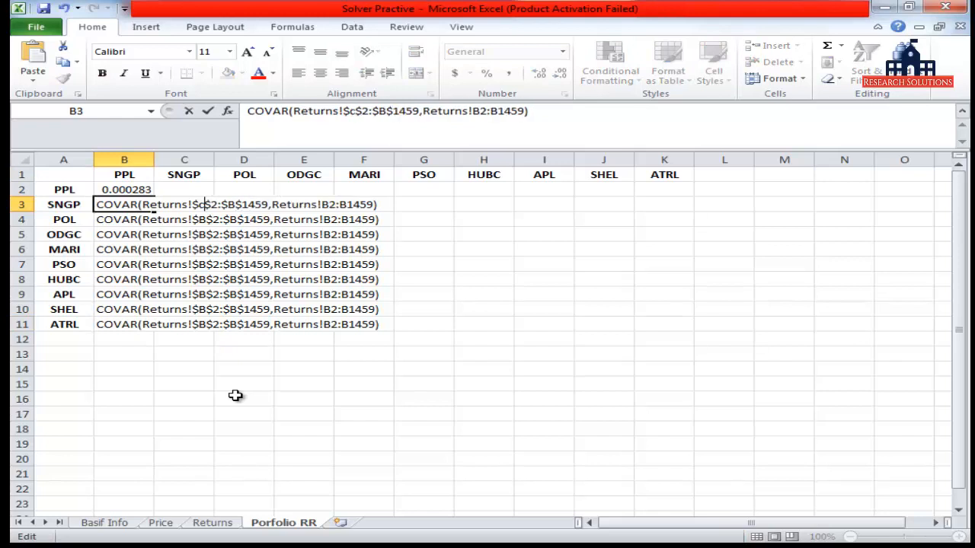
{"action": "key", "text": "Right"}
{"action": "key", "text": "Right"}
{"action": "key", "text": "Right"}
{"action": "key", "text": "Right"}
{"action": "key", "text": "Right"}
{"action": "key", "text": "BackSpace"}
{"action": "type", "text": "c"}
{"action": "key", "text": "Return"}
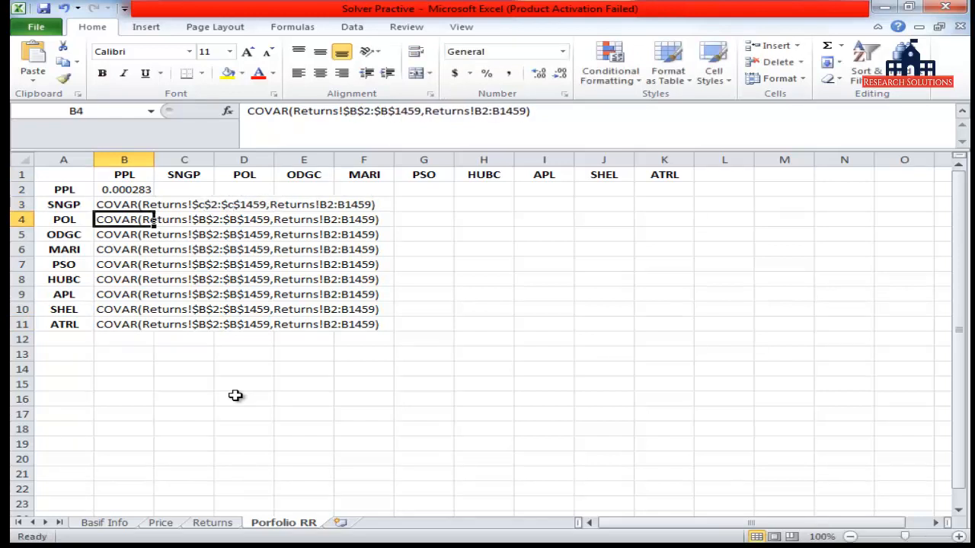
Change the first array in the POL row's formula text in B4 to Returns!$d$2:$d$1459
{"action": "key", "text": "F2"}
{"action": "key", "text": "Left"}
{"action": "key", "text": "Left"}
{"action": "key", "text": "Left"}
{"action": "key", "text": "Left"}
{"action": "key", "text": "Left"}
{"action": "key", "text": "Left"}
{"action": "key", "text": "Left"}
{"action": "key", "text": "Left"}
{"action": "key", "text": "Left"}
{"action": "key", "text": "Left"}
{"action": "key", "text": "Left"}
{"action": "key", "text": "Left"}
{"action": "key", "text": "Left"}
{"action": "key", "text": "Left"}
{"action": "key", "text": "Left"}
{"action": "key", "text": "Left"}
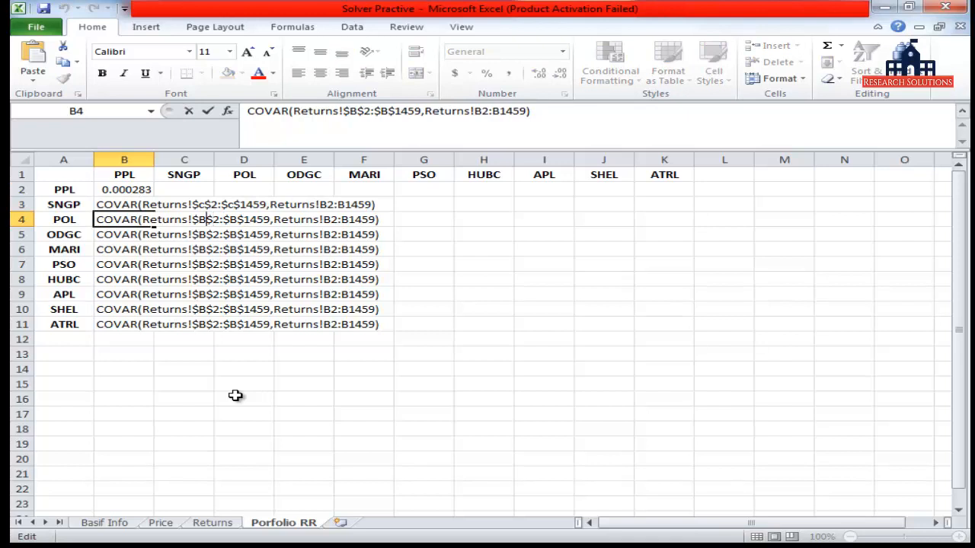
{"action": "key", "text": "BackSpace"}
{"action": "type", "text": "d"}
{"action": "key", "text": "Right"}
{"action": "key", "text": "Right"}
{"action": "key", "text": "Right"}
{"action": "key", "text": "Right"}
{"action": "key", "text": "Right"}
{"action": "key", "text": "BackSpace"}
{"action": "type", "text": "d"}
{"action": "key", "text": "Return"}
Change the first array in the ODGC row's formula text in B5 to Returns!$e$2:$e$1459
{"action": "key", "text": "F2"}
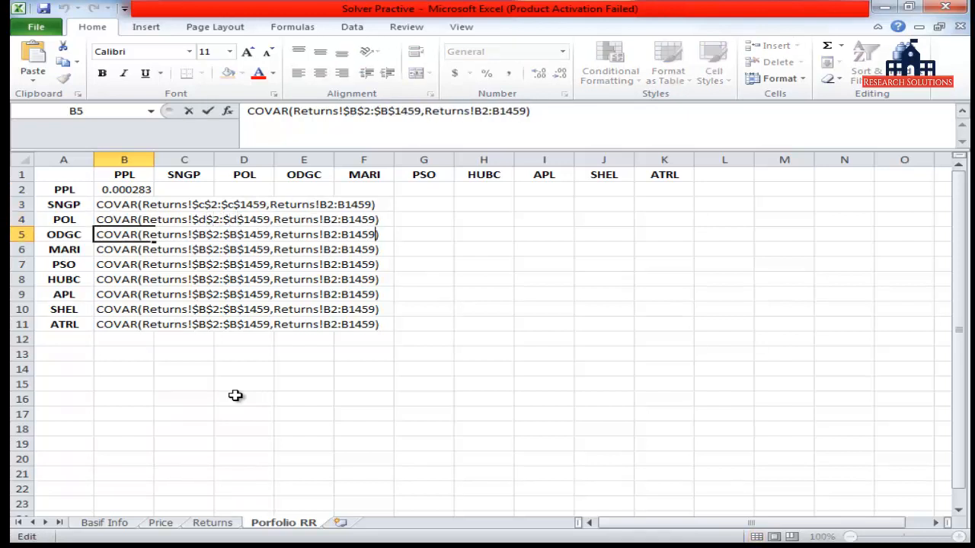
{"action": "key", "text": "Left"}
{"action": "key", "text": "Left"}
{"action": "key", "text": "Left"}
{"action": "key", "text": "Left"}
{"action": "key", "text": "Left"}
{"action": "key", "text": "Left"}
{"action": "key", "text": "Left"}
{"action": "key", "text": "Left"}
{"action": "key", "text": "Left"}
{"action": "key", "text": "Left"}
{"action": "key", "text": "Left"}
{"action": "key", "text": "Left"}
{"action": "key", "text": "Left"}
{"action": "key", "text": "Left"}
{"action": "key", "text": "Left"}
{"action": "key", "text": "Left"}
{"action": "key", "text": "Left"}
{"action": "key", "text": "Left"}
{"action": "key", "text": "Left"}
{"action": "key", "text": "Left"}
{"action": "key", "text": "Right"}
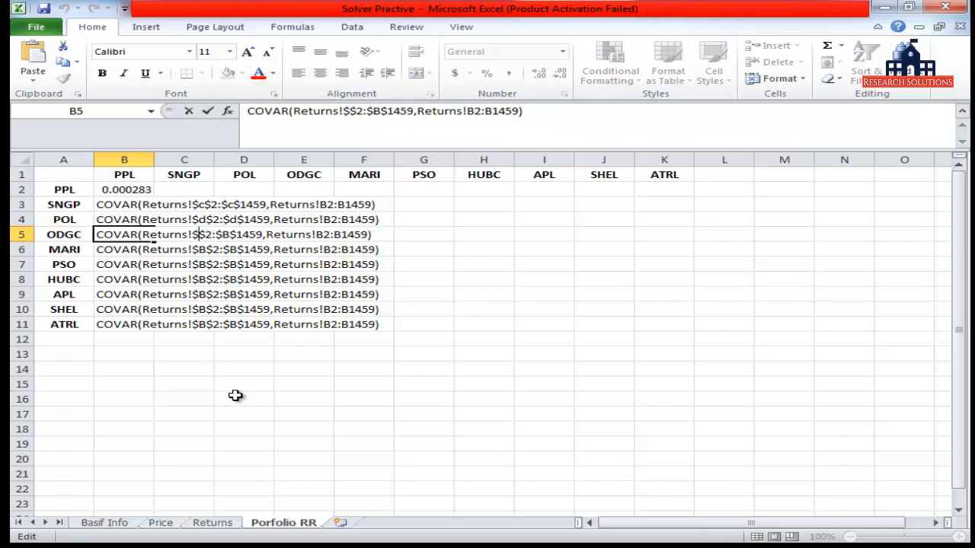
{"action": "key", "text": "BackSpace"}
{"action": "type", "text": "e"}
{"action": "key", "text": "Right"}
{"action": "key", "text": "Right"}
{"action": "key", "text": "Right"}
{"action": "key", "text": "Right"}
{"action": "key", "text": "Right"}
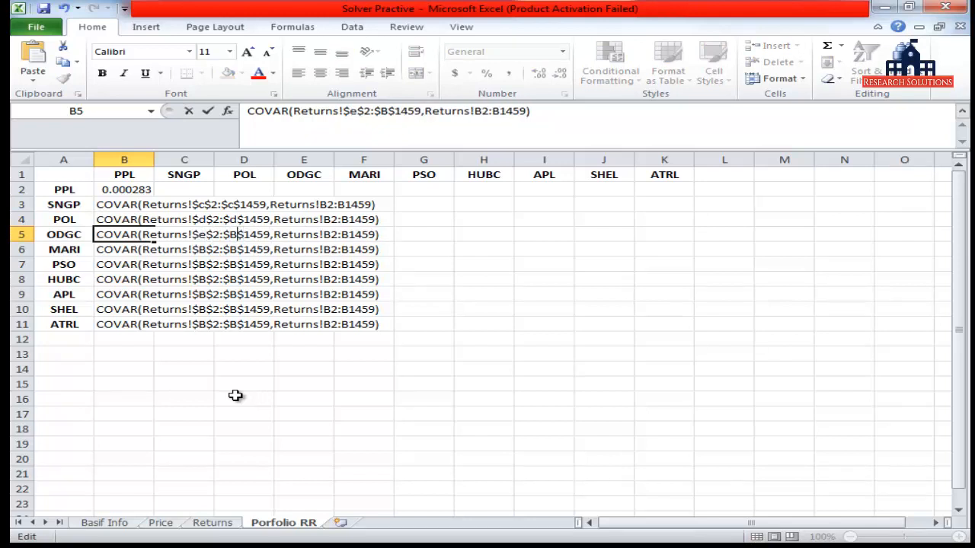
{"action": "key", "text": "BackSpace"}
{"action": "type", "text": "e"}
{"action": "key", "text": "Return"}
Change the first array in the MARI row's formula text in B6 to Returns!$f$2:$f$1459
{"action": "key", "text": "F2"}
{"action": "key", "text": "Left"}
{"action": "key", "text": "Left"}
{"action": "key", "text": "Left"}
{"action": "key", "text": "Left"}
{"action": "key", "text": "Left"}
{"action": "key", "text": "Left"}
{"action": "key", "text": "Left"}
{"action": "key", "text": "Left"}
{"action": "key", "text": "Left"}
{"action": "key", "text": "Left"}
{"action": "key", "text": "Left"}
{"action": "key", "text": "Left"}
{"action": "key", "text": "Left"}
{"action": "key", "text": "Left"}
{"action": "key", "text": "Left"}
{"action": "key", "text": "Left"}
{"action": "key", "text": "Left"}
{"action": "key", "text": "Left"}
{"action": "key", "text": "Left"}
{"action": "key", "text": "Left"}
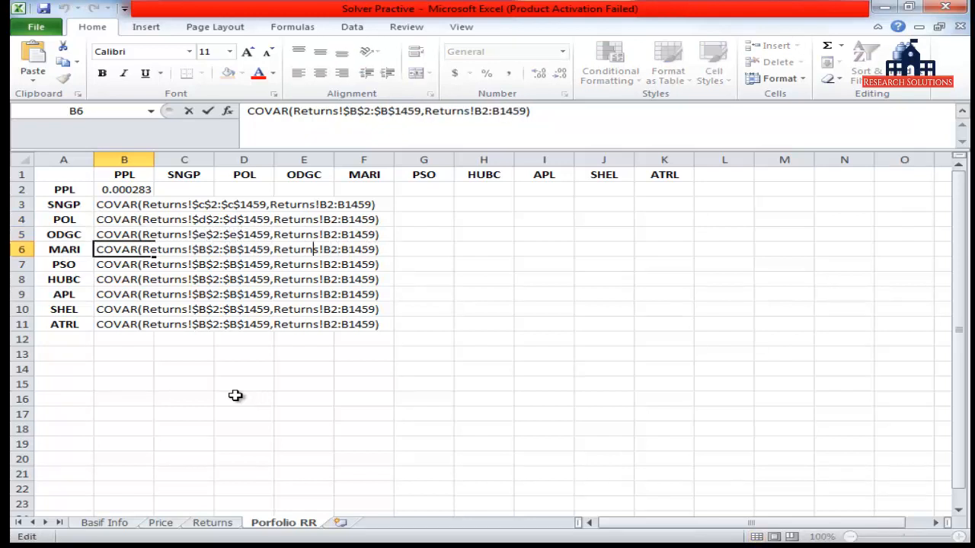
{"action": "key", "text": "Right"}
{"action": "key", "text": "BackSpace"}
{"action": "type", "text": "f"}
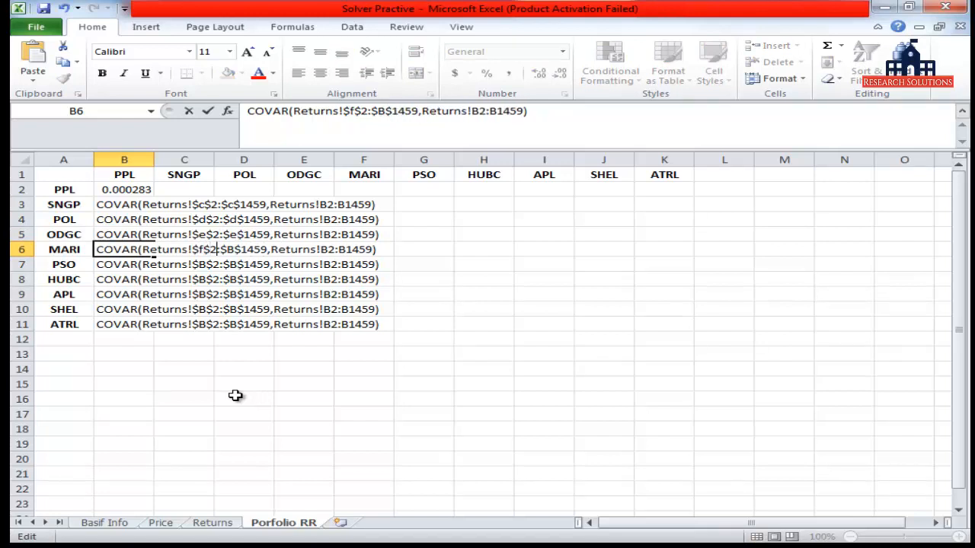
{"action": "key", "text": "Right"}
{"action": "key", "text": "Right"}
{"action": "key", "text": "Right"}
{"action": "key", "text": "BackSpace"}
{"action": "type", "text": "f"}
{"action": "key", "text": "Return"}
Change the first array in the PSO row's formula text in B7 to Returns!$g$2:$g$1459
{"action": "key", "text": "F2"}
{"action": "key", "text": "Left"}
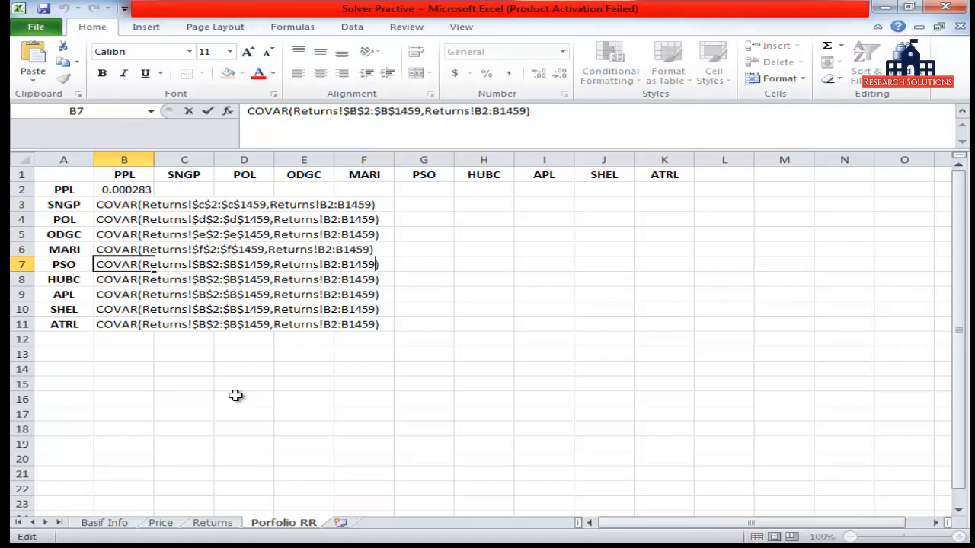
{"action": "key", "text": "Left"}
{"action": "key", "text": "Left"}
{"action": "key", "text": "Left"}
{"action": "key", "text": "Left"}
{"action": "key", "text": "Left"}
{"action": "key", "text": "Left"}
{"action": "key", "text": "Left"}
{"action": "key", "text": "Left"}
{"action": "key", "text": "Left"}
{"action": "key", "text": "Left"}
{"action": "key", "text": "Left"}
{"action": "key", "text": "Left"}
{"action": "key", "text": "Left"}
{"action": "key", "text": "Left"}
{"action": "key", "text": "Left"}
{"action": "key", "text": "Left"}
{"action": "key", "text": "Left"}
{"action": "key", "text": "Left"}
{"action": "key", "text": "Left"}
{"action": "key", "text": "Right"}
{"action": "key", "text": "BackSpace"}
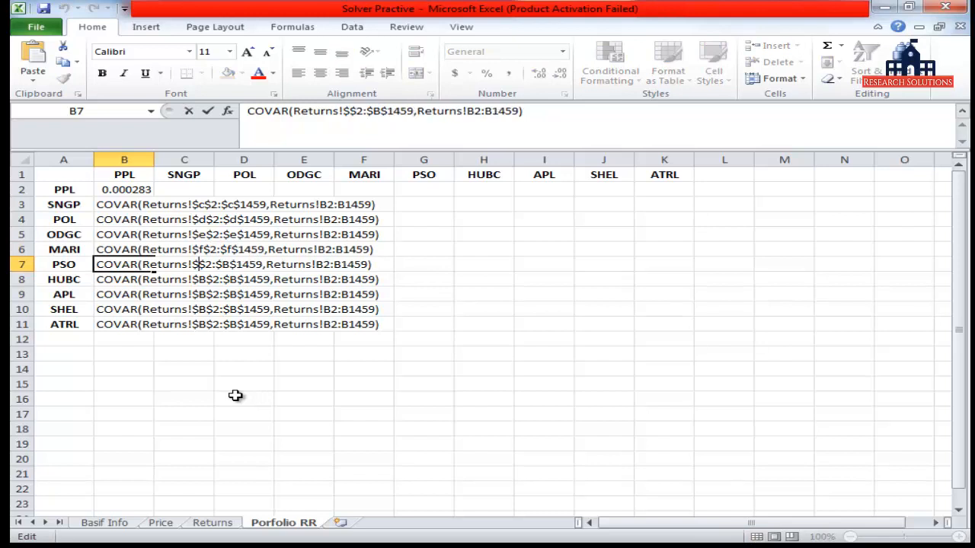
{"action": "type", "text": "g"}
{"action": "key", "text": "Right"}
{"action": "key", "text": "Right"}
{"action": "key", "text": "Right"}
{"action": "key", "text": "Right"}
{"action": "key", "text": "Right"}
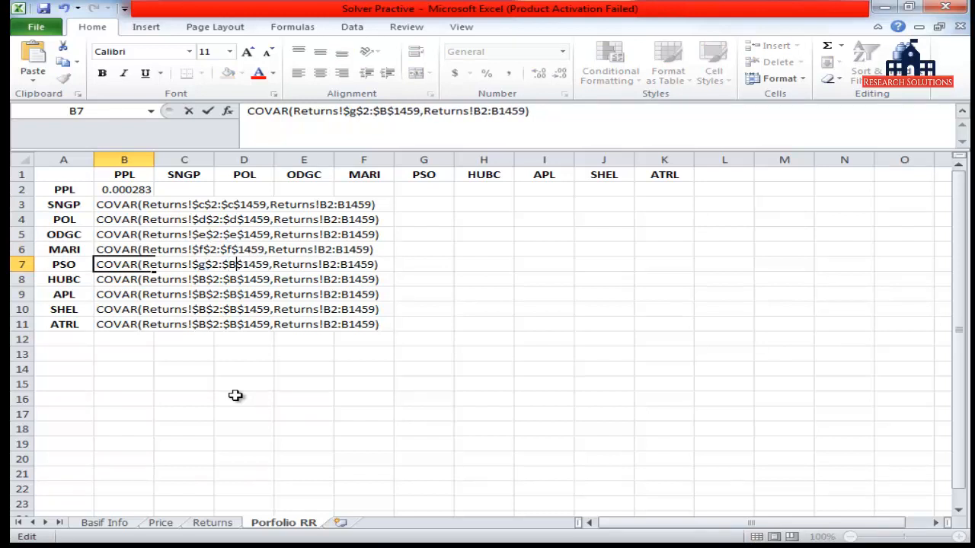
{"action": "key", "text": "BackSpace"}
{"action": "type", "text": "g"}
{"action": "key", "text": "Return"}
Change the first array in the HUBC row's formula text in B8 to Returns!$h$2:$h$1459
{"action": "key", "text": "F2"}
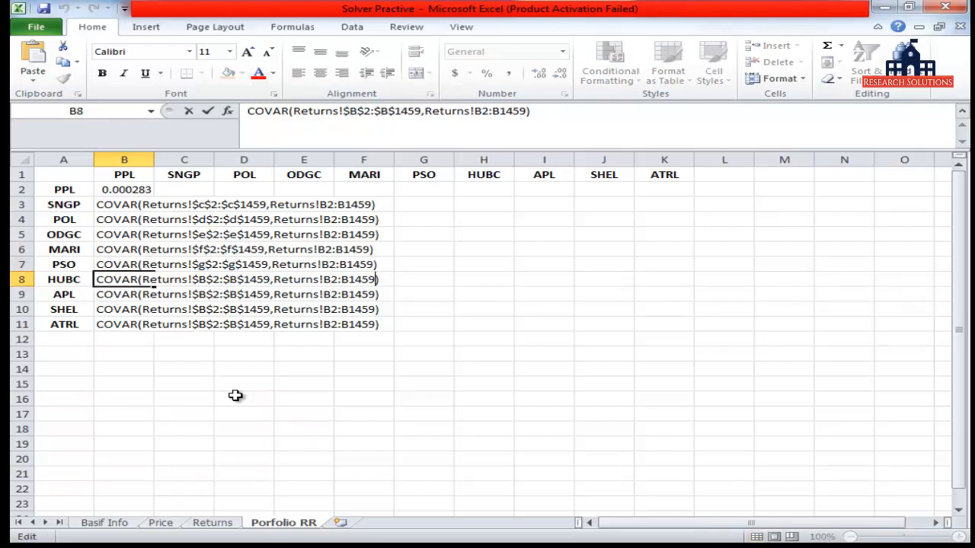
{"action": "key", "text": "Left"}
{"action": "key", "text": "Left"}
{"action": "key", "text": "Left"}
{"action": "key", "text": "Left"}
{"action": "key", "text": "Left"}
{"action": "key", "text": "Left"}
{"action": "key", "text": "Left"}
{"action": "key", "text": "Left"}
{"action": "key", "text": "Left"}
{"action": "key", "text": "Left"}
{"action": "key", "text": "Left"}
{"action": "key", "text": "Left"}
{"action": "key", "text": "Left"}
{"action": "key", "text": "Left"}
{"action": "key", "text": "Left"}
{"action": "key", "text": "Left"}
{"action": "key", "text": "Left"}
{"action": "key", "text": "Left"}
{"action": "key", "text": "Left"}
{"action": "key", "text": "Left"}
{"action": "key", "text": "BackSpace"}
{"action": "type", "text": "h"}
{"action": "key", "text": "Right"}
{"action": "key", "text": "Right"}
{"action": "key", "text": "Right"}
{"action": "key", "text": "Right"}
{"action": "key", "text": "BackSpace"}
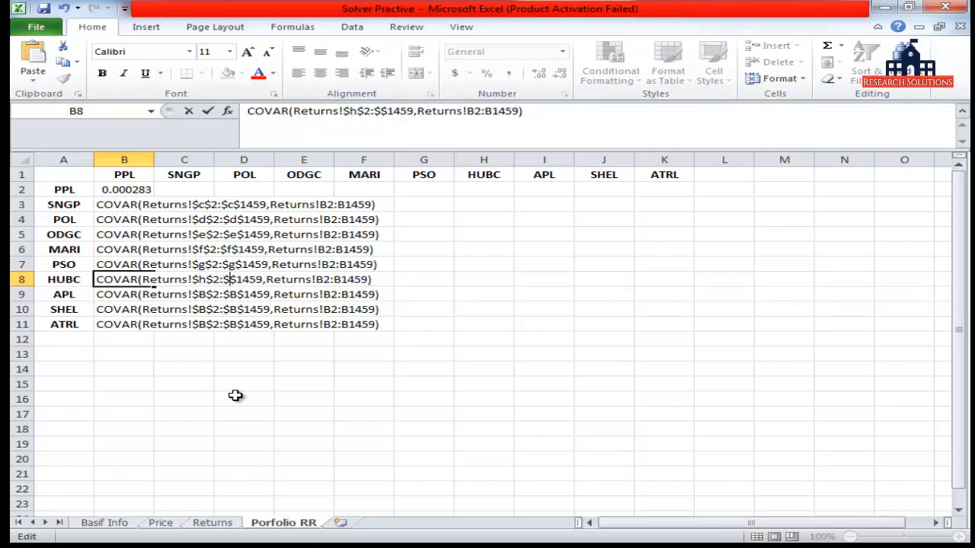
{"action": "type", "text": "h"}
{"action": "key", "text": "Return"}
Change the first array in the APL row's formula text in B9 to Returns!$i$2:$i$1459
{"action": "key", "text": "F2"}
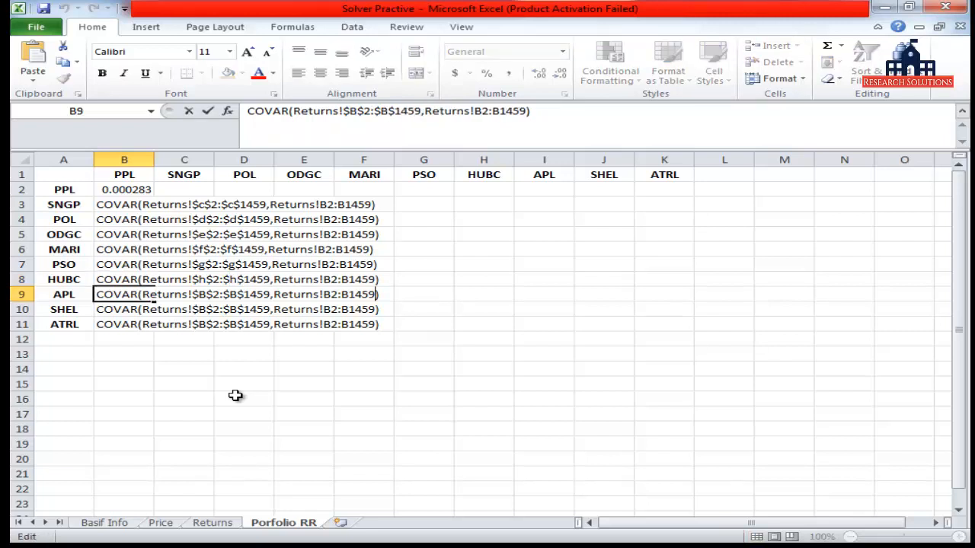
{"action": "key", "text": "Left"}
{"action": "key", "text": "Left"}
{"action": "key", "text": "Left"}
{"action": "key", "text": "Left"}
{"action": "key", "text": "Left"}
{"action": "key", "text": "Left"}
{"action": "key", "text": "Left"}
{"action": "key", "text": "Left"}
{"action": "key", "text": "Left"}
{"action": "key", "text": "Left"}
{"action": "key", "text": "Left"}
{"action": "key", "text": "Left"}
{"action": "key", "text": "Left"}
{"action": "key", "text": "Left"}
{"action": "key", "text": "Left"}
{"action": "key", "text": "Left"}
{"action": "key", "text": "Left"}
{"action": "key", "text": "Left"}
{"action": "key", "text": "Left"}
{"action": "key", "text": "Left"}
{"action": "key", "text": "BackSpace"}
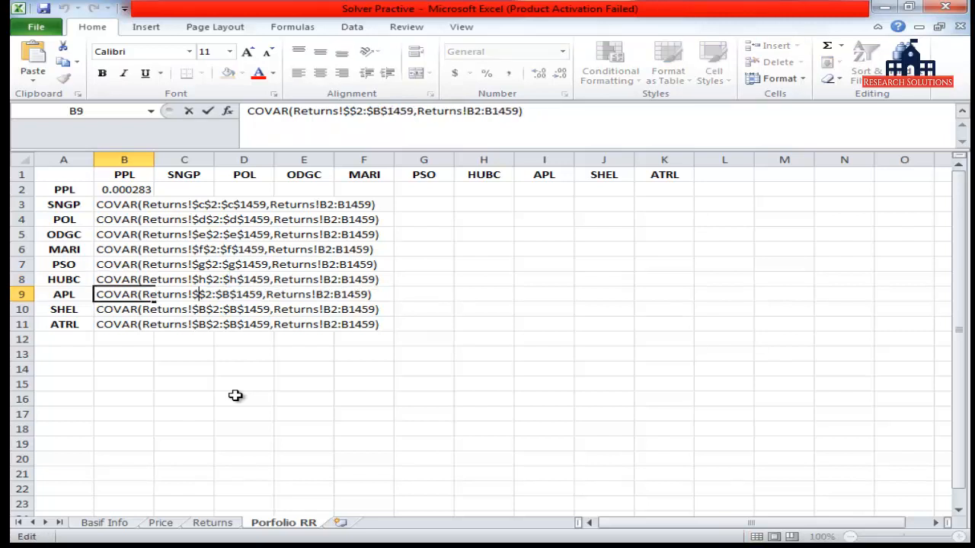
{"action": "type", "text": "i"}
{"action": "key", "text": "BackSpace"}
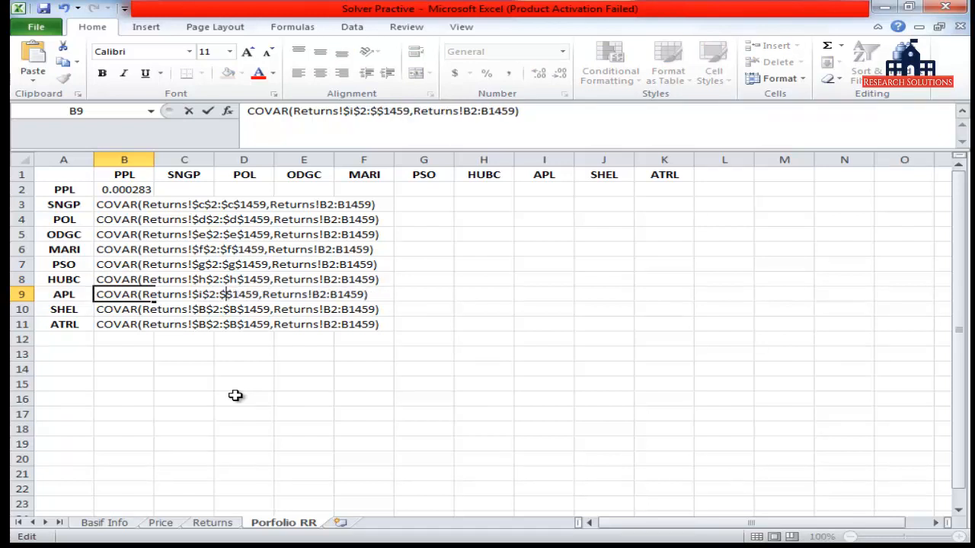
{"action": "type", "text": "i"}
{"action": "key", "text": "Return"}
Change the first array in the SHEL row's formula text in B10 to Returns!$j$2:$j$1459
{"action": "key", "text": "F2"}
{"action": "key", "text": "Left"}
{"action": "key", "text": "Left"}
{"action": "key", "text": "Left"}
{"action": "key", "text": "Left"}
{"action": "key", "text": "Left"}
{"action": "key", "text": "Left"}
{"action": "key", "text": "Left"}
{"action": "key", "text": "Left"}
{"action": "key", "text": "Left"}
{"action": "key", "text": "Left"}
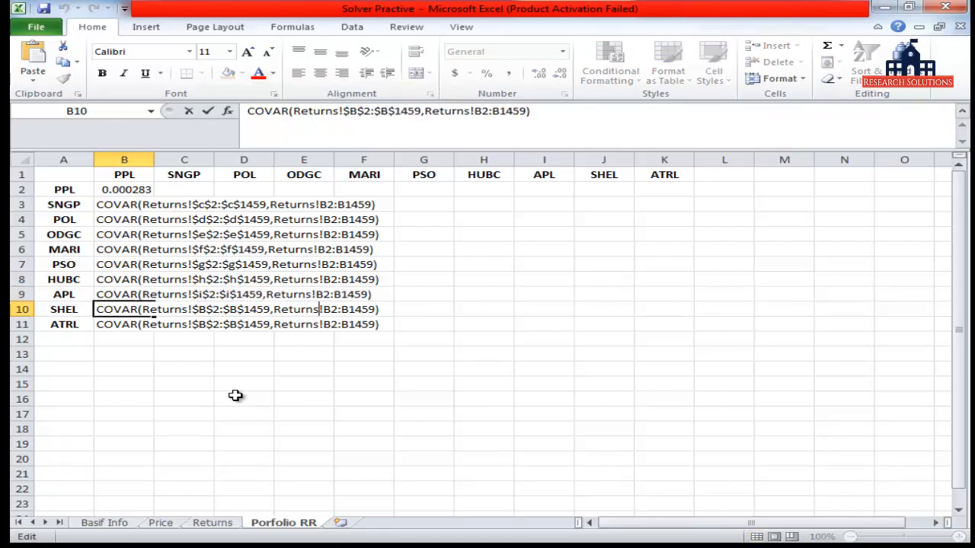
{"action": "key", "text": "Left"}
{"action": "key", "text": "BackSpace"}
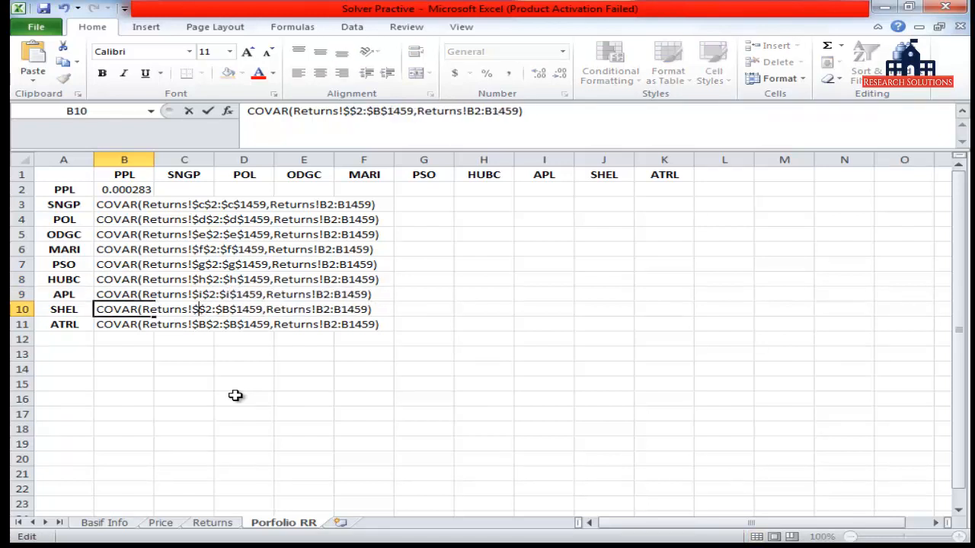
{"action": "type", "text": "j"}
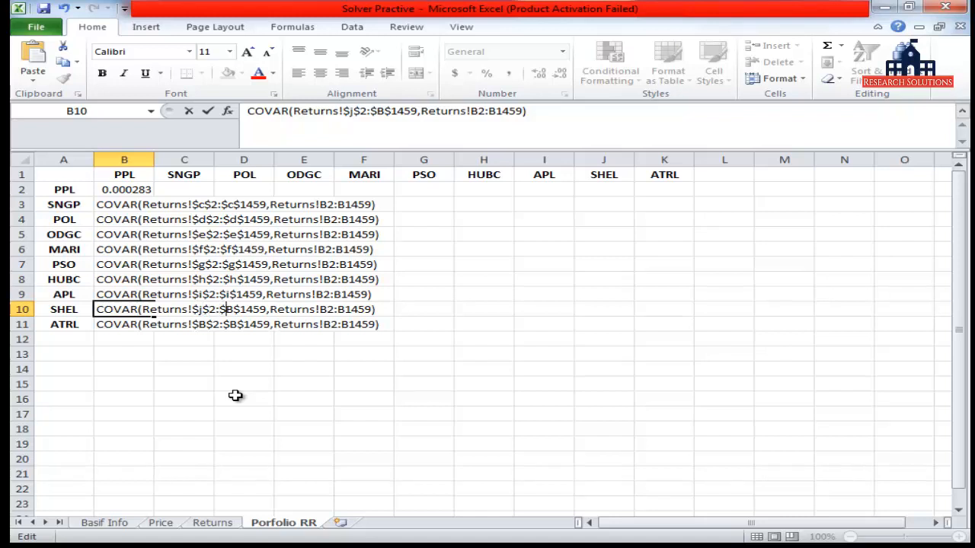
{"action": "key", "text": "BackSpace"}
{"action": "type", "text": "j"}
{"action": "key", "text": "Return"}
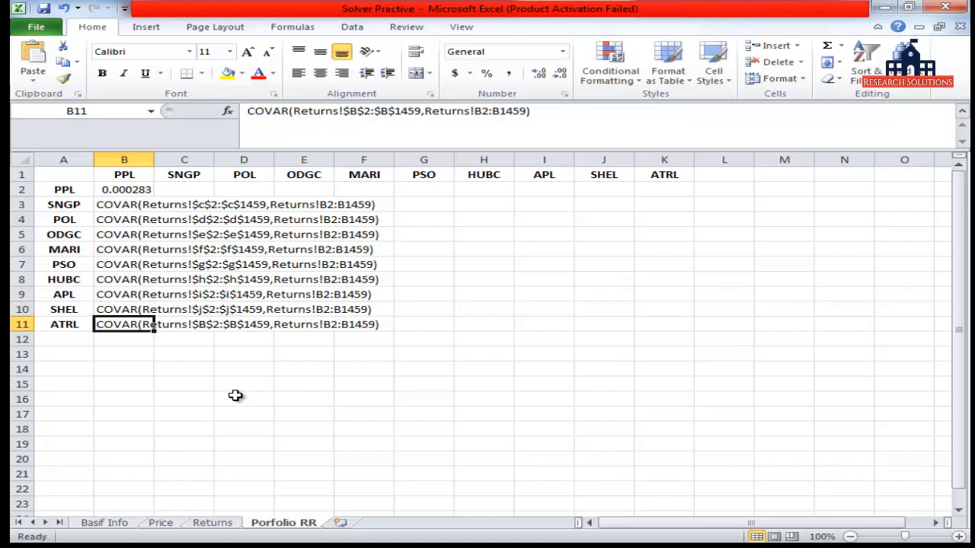
Change the first array in the ATRL row's formula text in B11 to Returns!$k$2:$k$1459
{"action": "key", "text": "F2"}
{"action": "key", "text": "Left"}
{"action": "key", "text": "Left"}
{"action": "key", "text": "Left"}
{"action": "key", "text": "Left"}
{"action": "key", "text": "Left"}
{"action": "key", "text": "Left"}
{"action": "key", "text": "Left"}
{"action": "key", "text": "Left"}
{"action": "key", "text": "Left"}
{"action": "key", "text": "Left"}
{"action": "key", "text": "Left"}
{"action": "key", "text": "Left"}
{"action": "key", "text": "Left"}
{"action": "key", "text": "Left"}
{"action": "key", "text": "Left"}
{"action": "key", "text": "Left"}
{"action": "key", "text": "Left"}
{"action": "key", "text": "Left"}
{"action": "key", "text": "Left"}
{"action": "key", "text": "Left"}
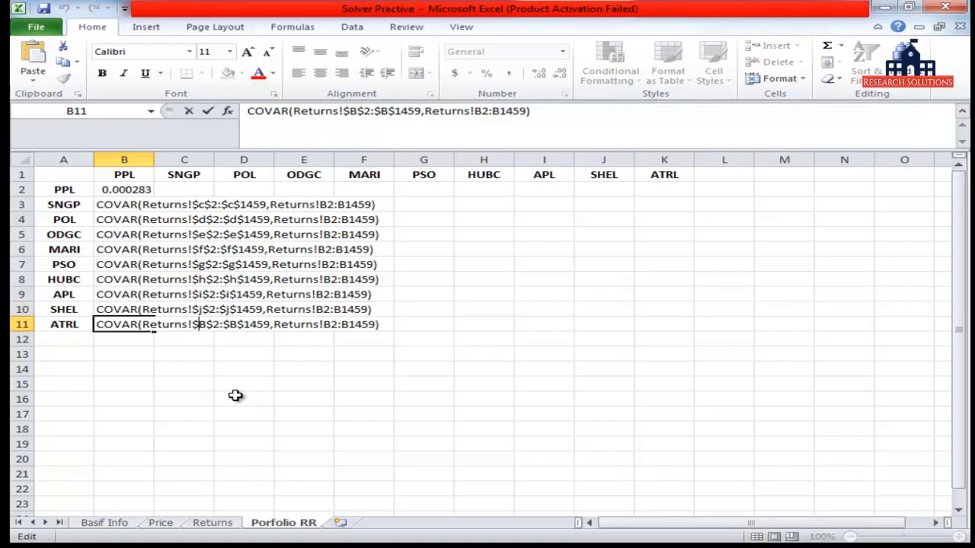
{"action": "key", "text": "BackSpace"}
{"action": "type", "text": "k"}
{"action": "key", "text": "Right"}
{"action": "key", "text": "Right"}
{"action": "key", "text": "Right"}
{"action": "key", "text": "Right"}
{"action": "key", "text": "Right"}
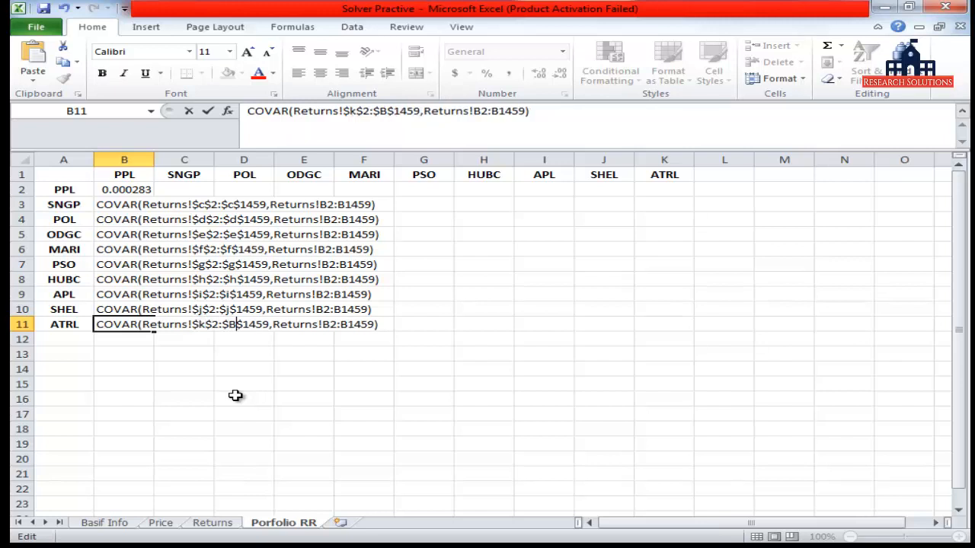
{"action": "key", "text": "BackSpace"}
{"action": "type", "text": "k"}
{"action": "key", "text": "Return"}
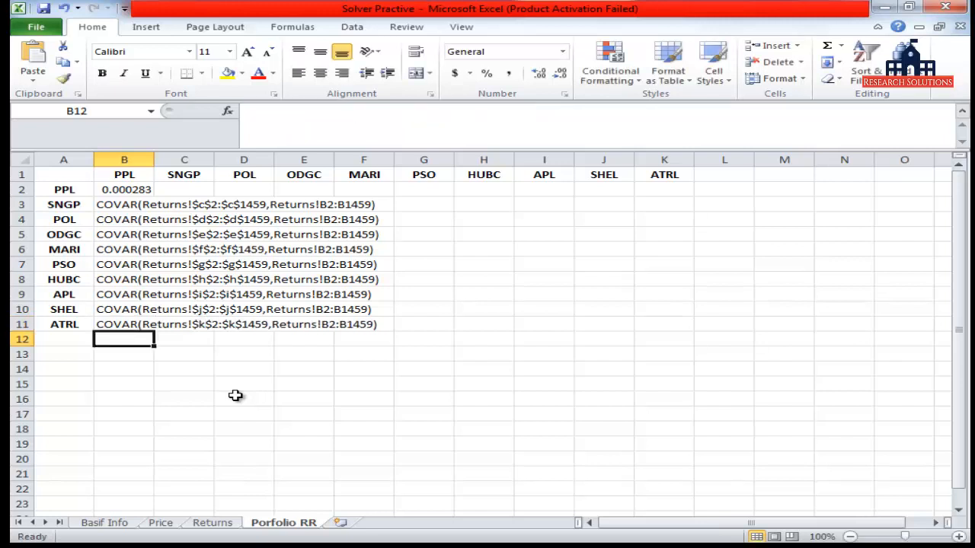
Turn the SNGP row's COVAR text in B3 into a working formula by adding an equals sign in front
{"action": "key", "text": "ctrl+Up"}
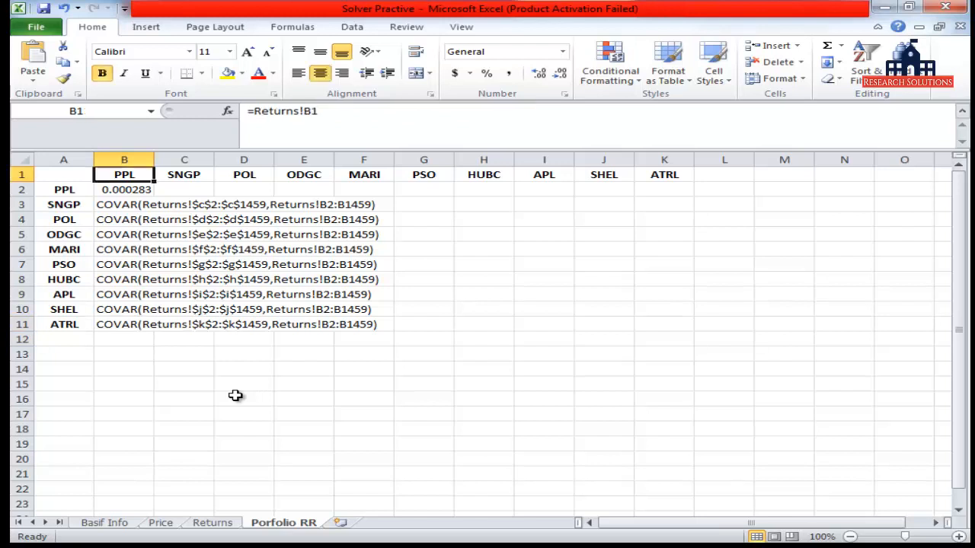
{"action": "key", "text": "Down"}
{"action": "key", "text": "Down"}
{"action": "key", "text": "F2"}
{"action": "key", "text": "Home"}
{"action": "type", "text": "="}
{"action": "key", "text": "Return"}
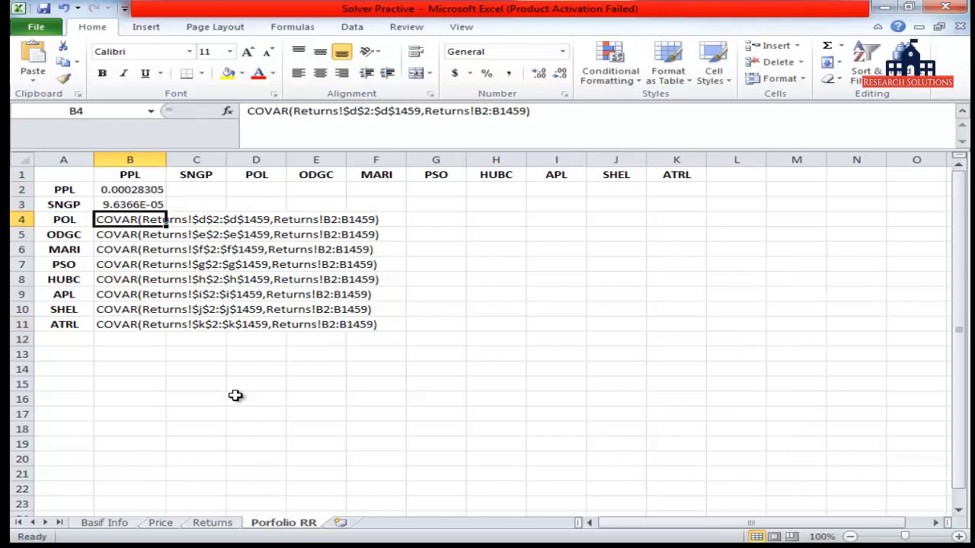
Add a leading equals sign to the POL and ODGC rows' COVAR texts in B4 and B5 to make them working formulas
{"action": "key", "text": "F2"}
{"action": "key", "text": "Home"}
{"action": "type", "text": "="}
{"action": "key", "text": "Return"}
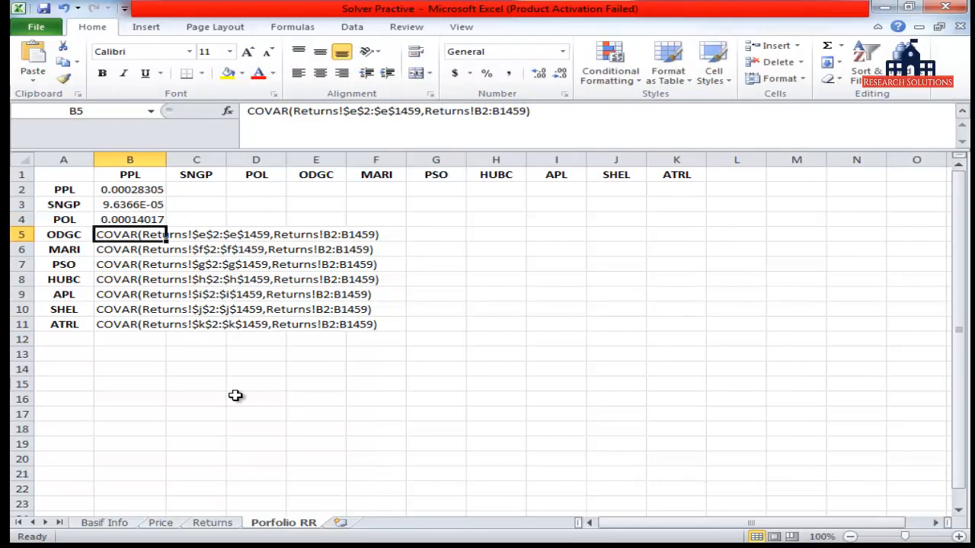
{"action": "key", "text": "F2"}
{"action": "key", "text": "Home"}
{"action": "type", "text": "="}
{"action": "key", "text": "Return"}
Add a leading equals sign to the MARI and PSO rows' COVAR texts in B6 and B7 to make them working formulas
{"action": "key", "text": "F2"}
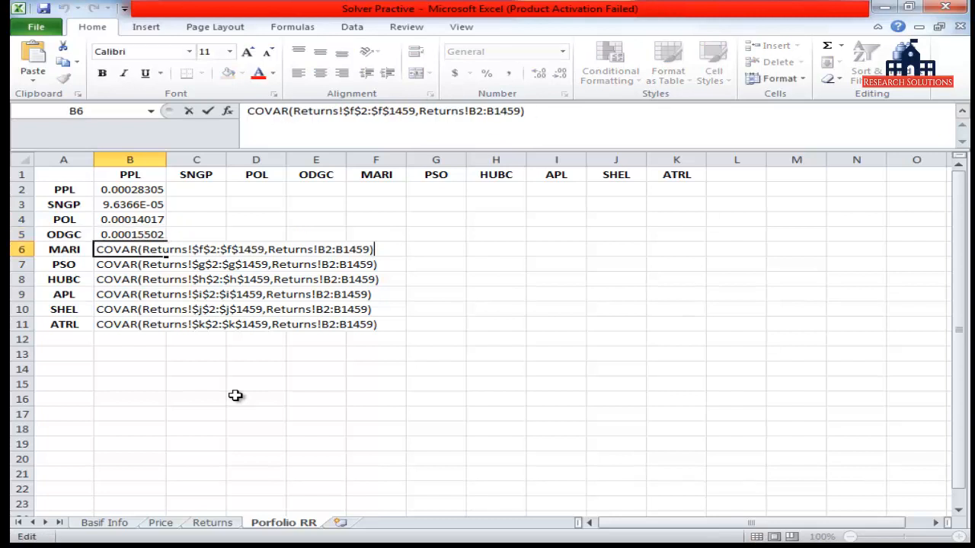
{"action": "type", "text": "="}
{"action": "key", "text": "Return"}
{"action": "key", "text": "F2"}
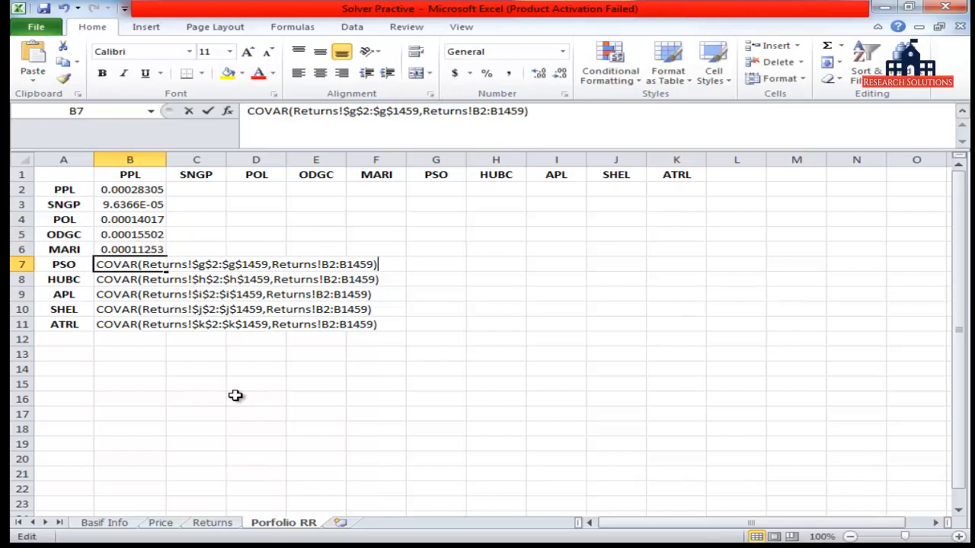
{"action": "key", "text": "Home"}
{"action": "type", "text": "="}
{"action": "key", "text": "Return"}
Turn the HUBC and APL rows' COVAR texts in B8 and B9 into working formulas by adding an equals sign in front
{"action": "key", "text": "F2"}
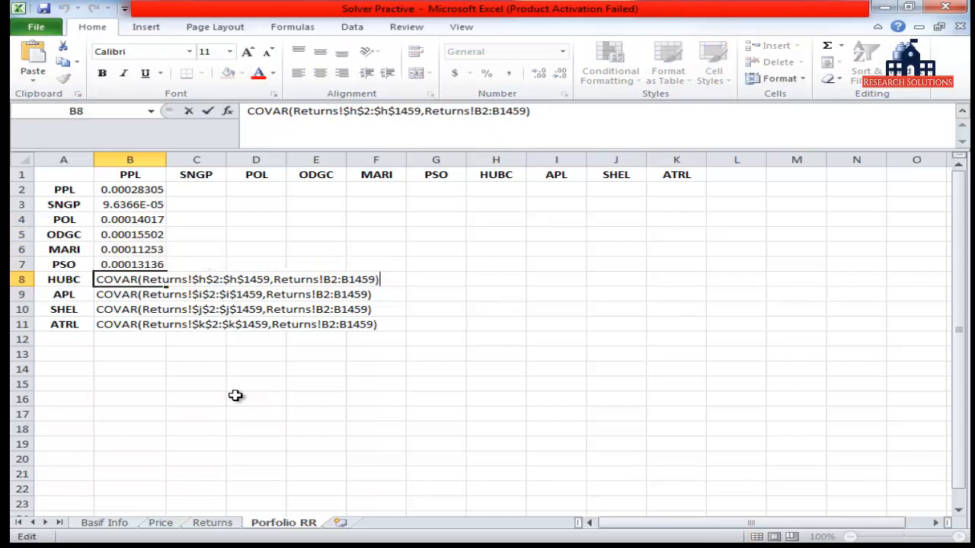
{"action": "type", "text": "="}
{"action": "key", "text": "Return"}
{"action": "key", "text": "F2"}
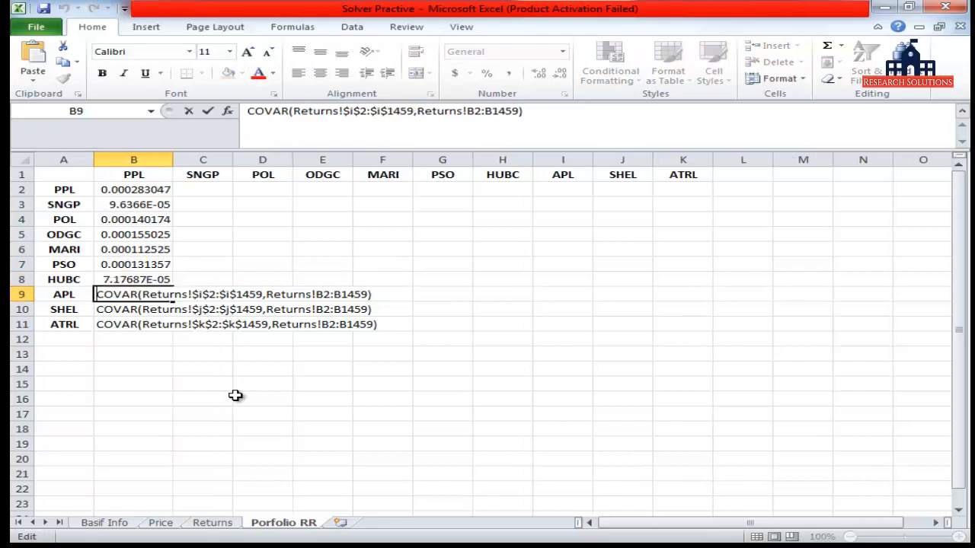
{"action": "key", "text": "Home"}
{"action": "type", "text": "="}
{"action": "key", "text": "Return"}
Put an equals sign before the SHEL and ATRL rows' COVAR texts in B10 and B11 so they calculate
{"action": "key", "text": "F2"}
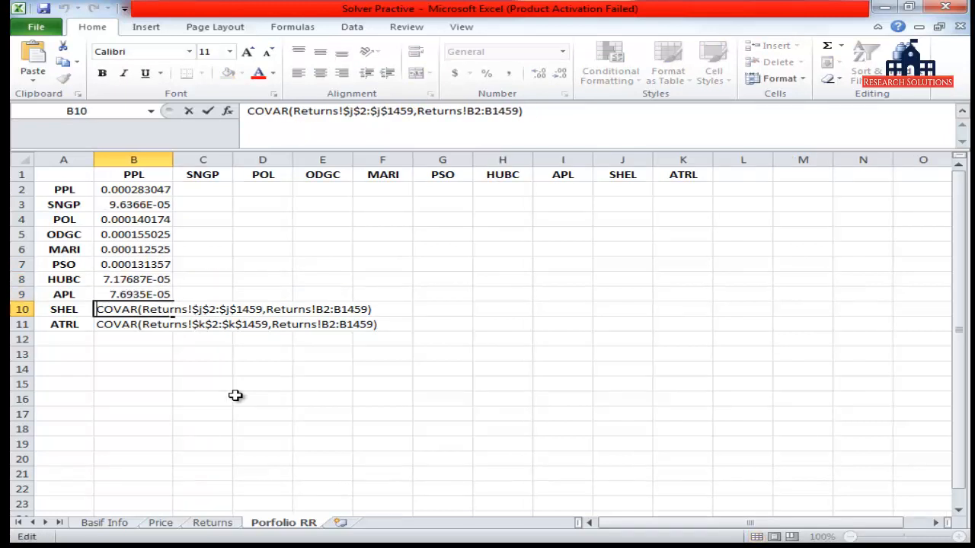
{"action": "key", "text": "Home"}
{"action": "type", "text": "="}
{"action": "key", "text": "Return"}
{"action": "key", "text": "F2"}
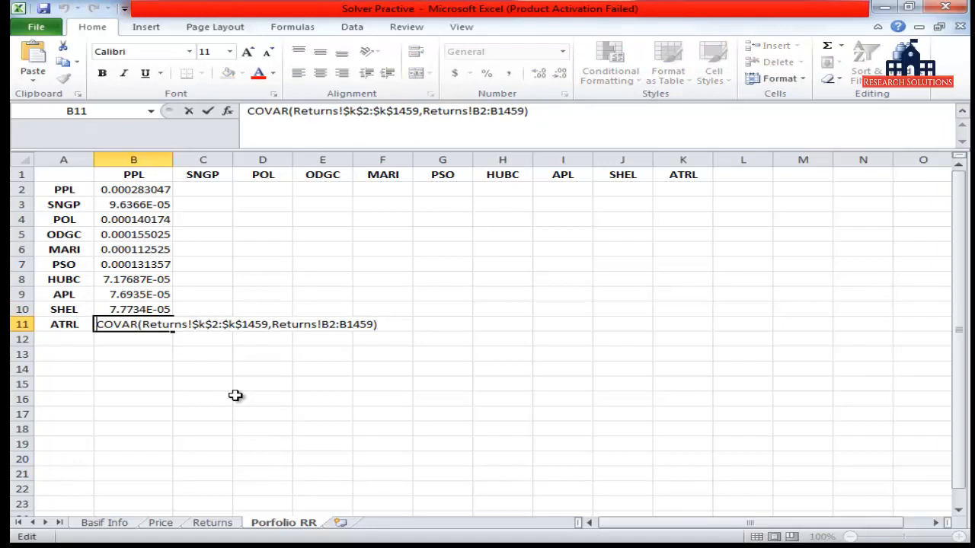
{"action": "key", "text": "Home"}
{"action": "type", "text": "="}
{"action": "key", "text": "Return"}
Format the PPL column's covariances in B2:B11 as Number with six decimal places
{"action": "key", "text": "Up"}
{"action": "key", "text": "Up"}
{"action": "key", "text": "Up"}
{"action": "key", "text": "Up"}
{"action": "key", "text": "Up"}
{"action": "key", "text": "Up"}
{"action": "key", "text": "Up"}
{"action": "key", "text": "Up"}
{"action": "key", "text": "Up"}
{"action": "key", "text": "Up"}
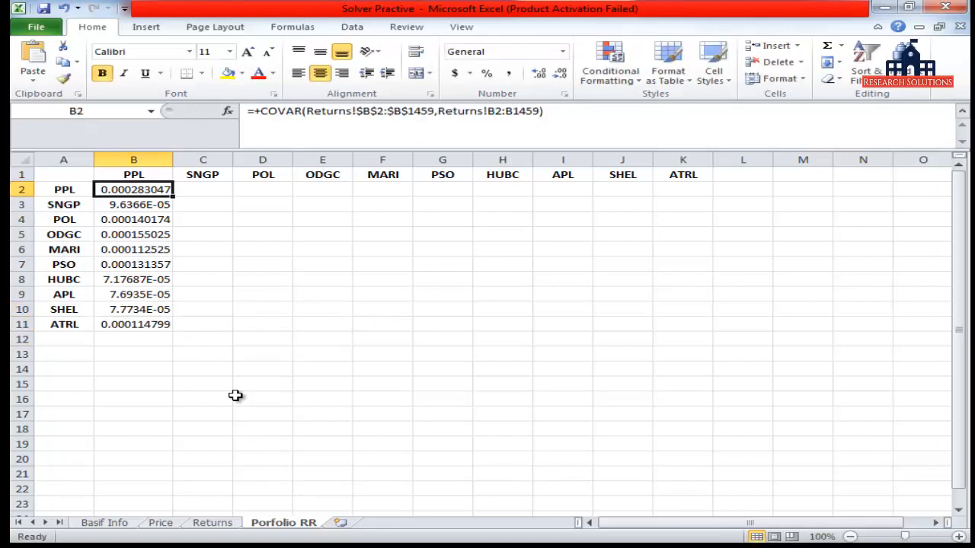
{"action": "key", "text": "ctrl+shift+Down"}
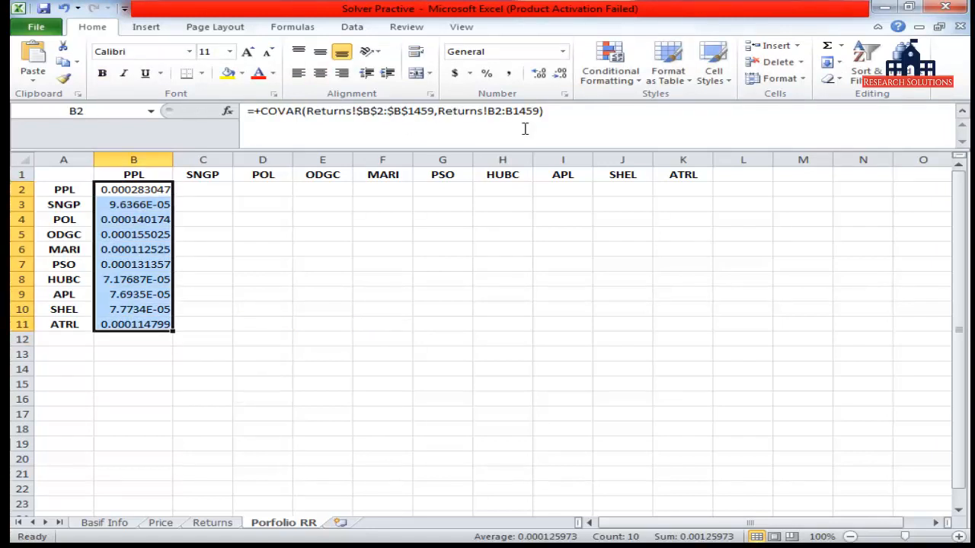
{"action": "left_click", "coordinate": [562, 51]}
{"action": "left_click", "coordinate": [533, 106]}
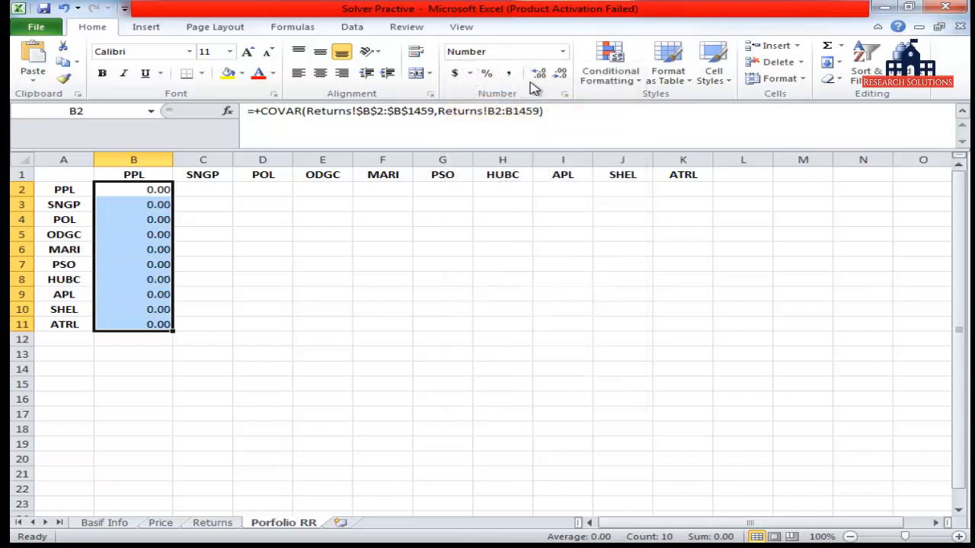
{"action": "left_click", "coordinate": [538, 73]}
{"action": "left_click", "coordinate": [538, 73]}
{"action": "left_click", "coordinate": [538, 73]}
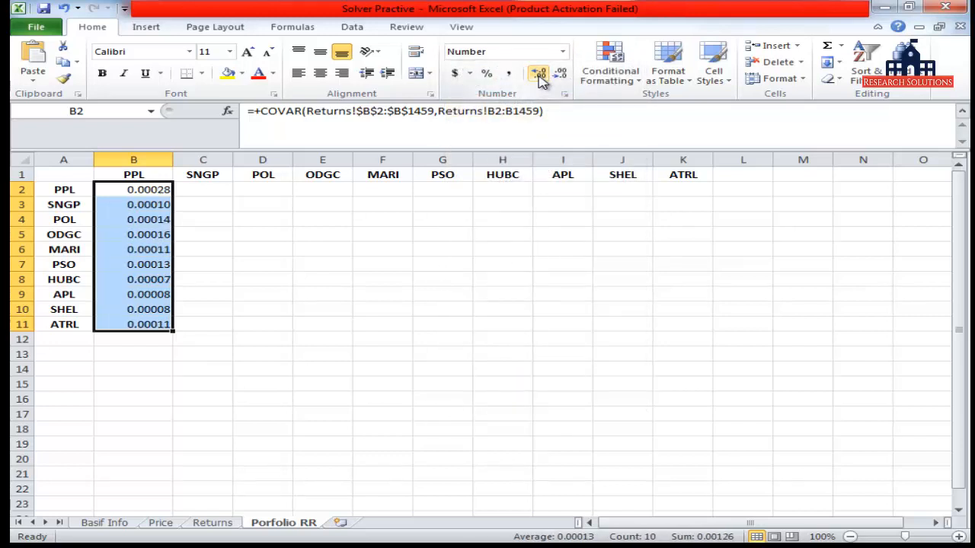
{"action": "left_click", "coordinate": [538, 73]}
Fill the COVAR formulas in B2:B11 across to the ATRL column, completing the matrix B2:K11
{"action": "key", "text": "shift+Right"}
{"action": "key", "text": "shift+Right"}
{"action": "key", "text": "shift+Right"}
{"action": "key", "text": "shift+Right"}
{"action": "key", "text": "shift+Right"}
{"action": "key", "text": "shift+Right"}
{"action": "key", "text": "shift+Right"}
{"action": "key", "text": "shift+Right"}
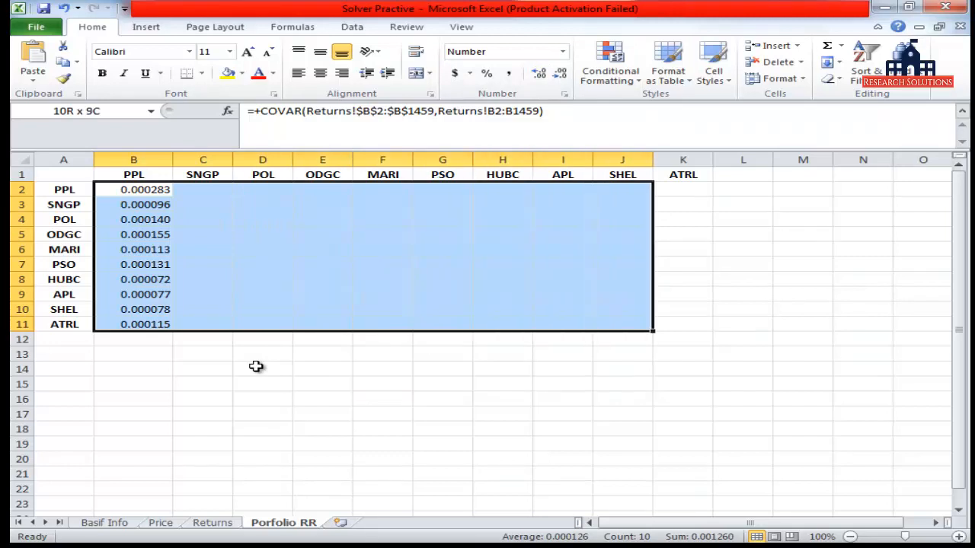
{"action": "key", "text": "shift+Right"}
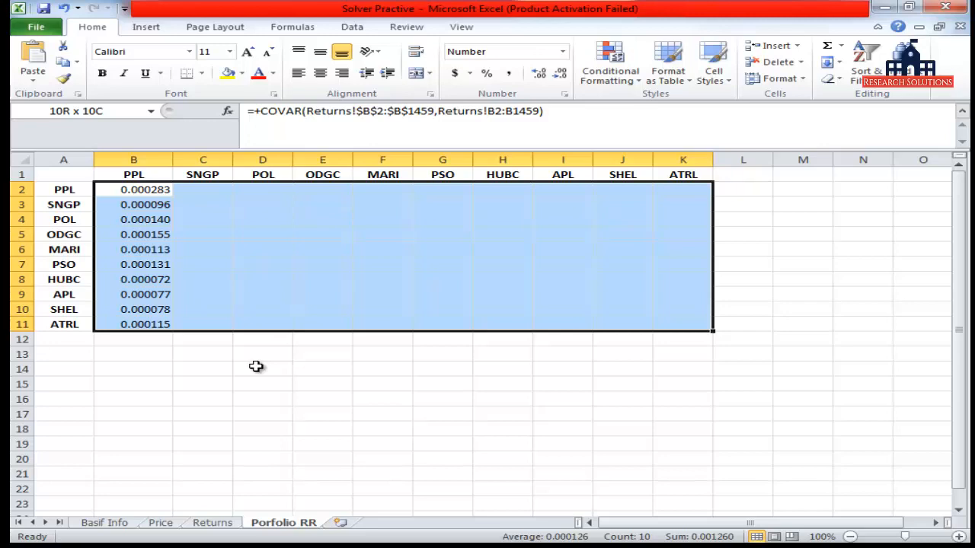
{"action": "key", "text": "ctrl+r"}
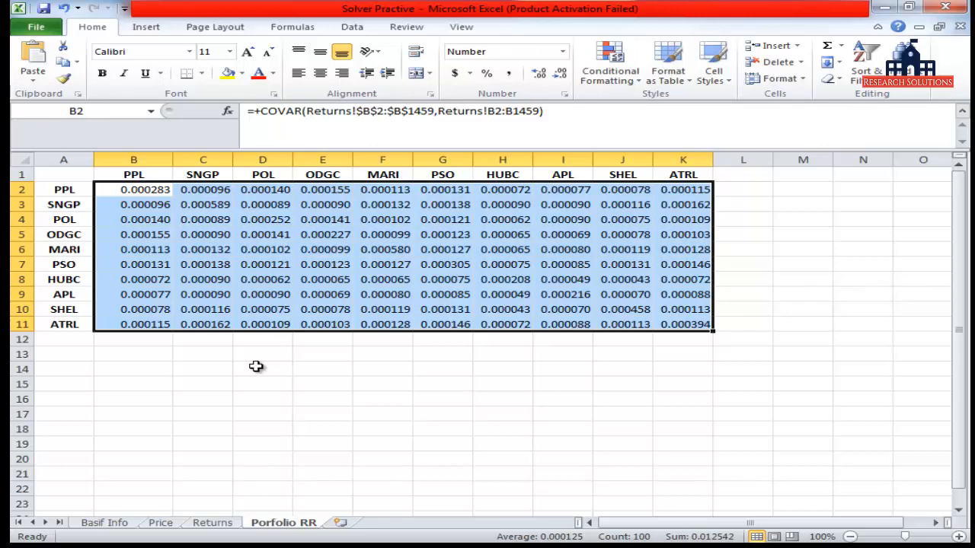
{"action": "key", "text": "Up"}
{"action": "key", "text": "Down"}
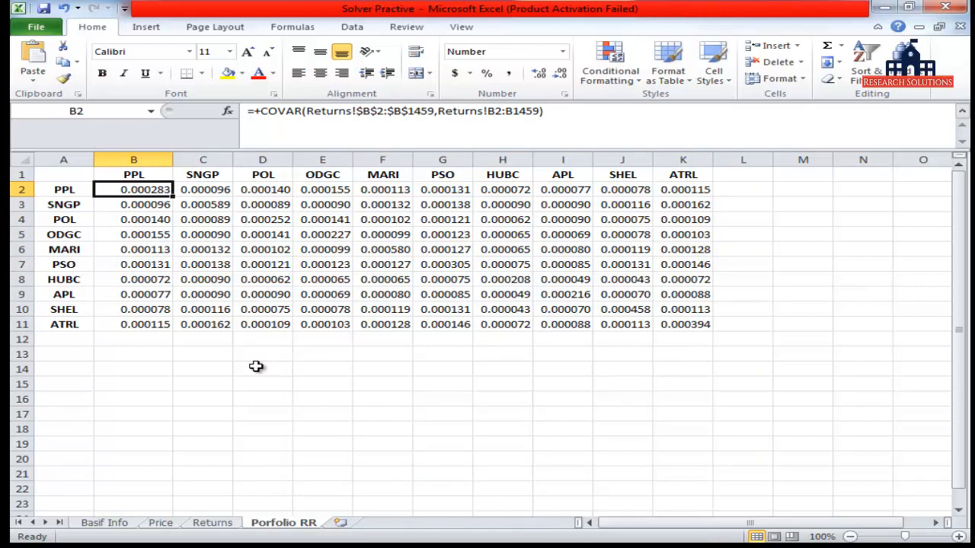
Label the matrix's corner cell A1 as "Covariance"
{"action": "key", "text": "Up"}
{"action": "key", "text": "Left"}
{"action": "type", "text": "Cov"}
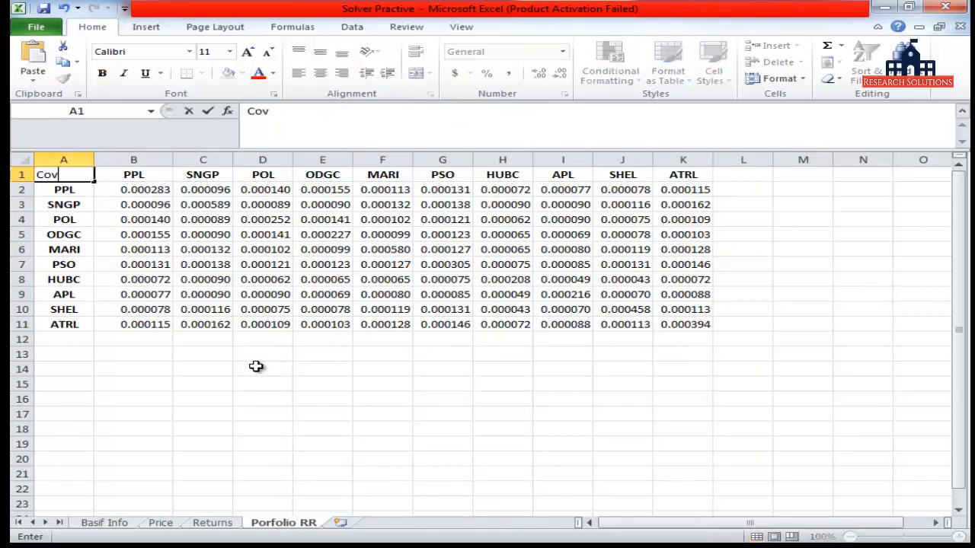
{"action": "type", "text": "ariance"}
{"action": "key", "text": "ctrl+Return"}
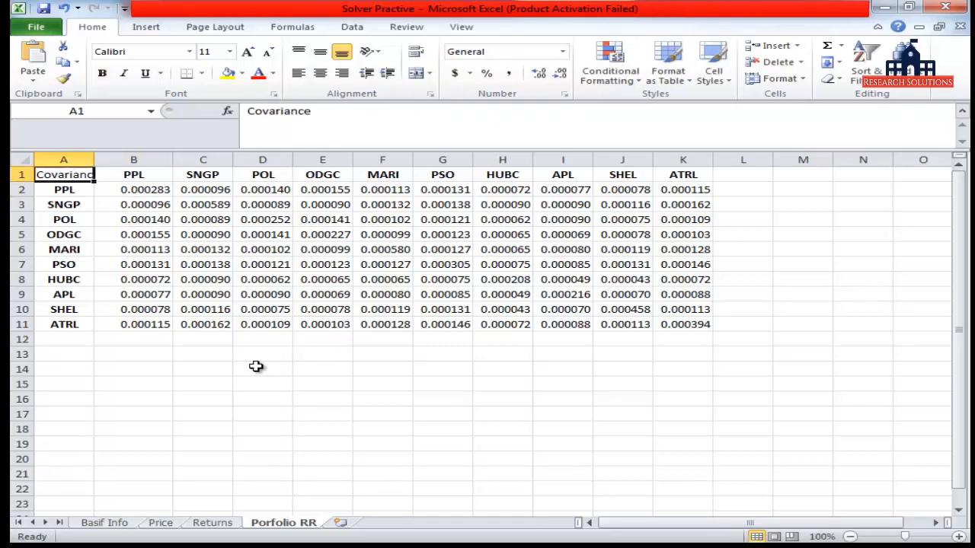
Consult the portfolio return and standard deviation formulas in the Word document, and make the Covariance label in A1 of the workbook bold
{"action": "key", "text": "alt+Tab"}
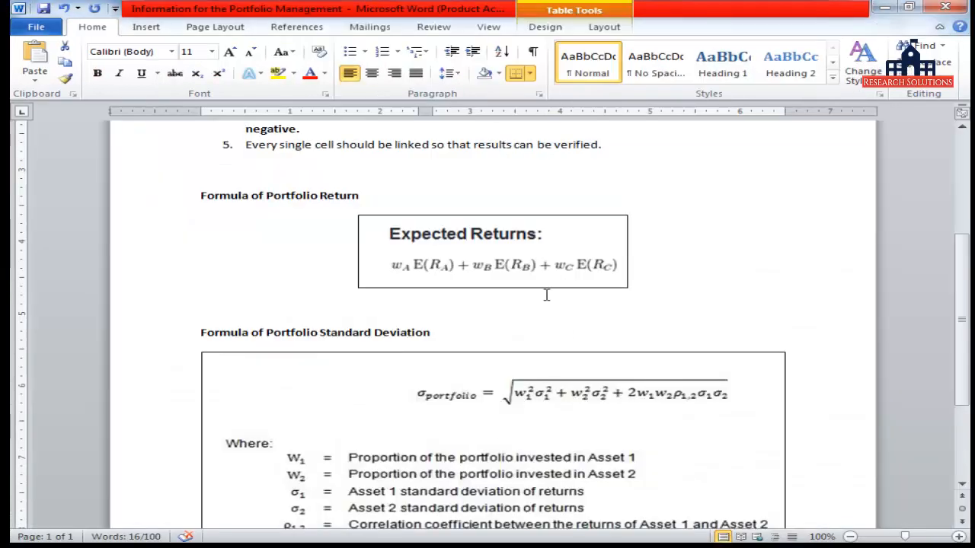
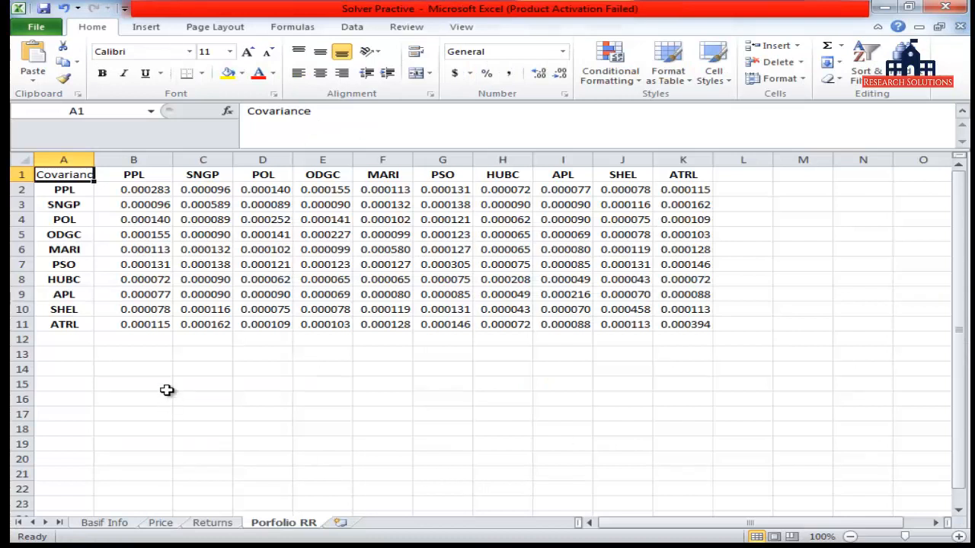
{"action": "left_click", "coordinate": [160, 294]}
{"action": "left_click", "coordinate": [76, 177]}
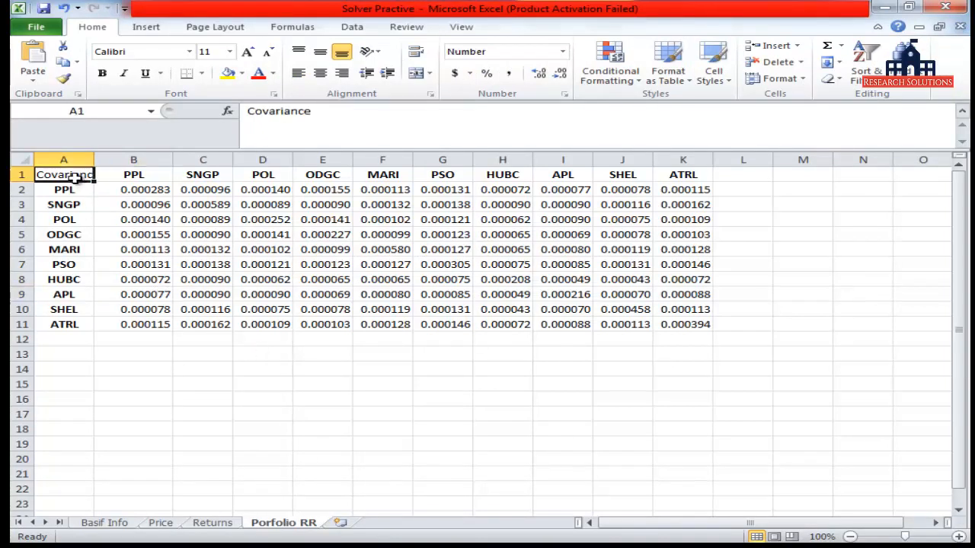
{"action": "key", "text": "ctrl+b"}
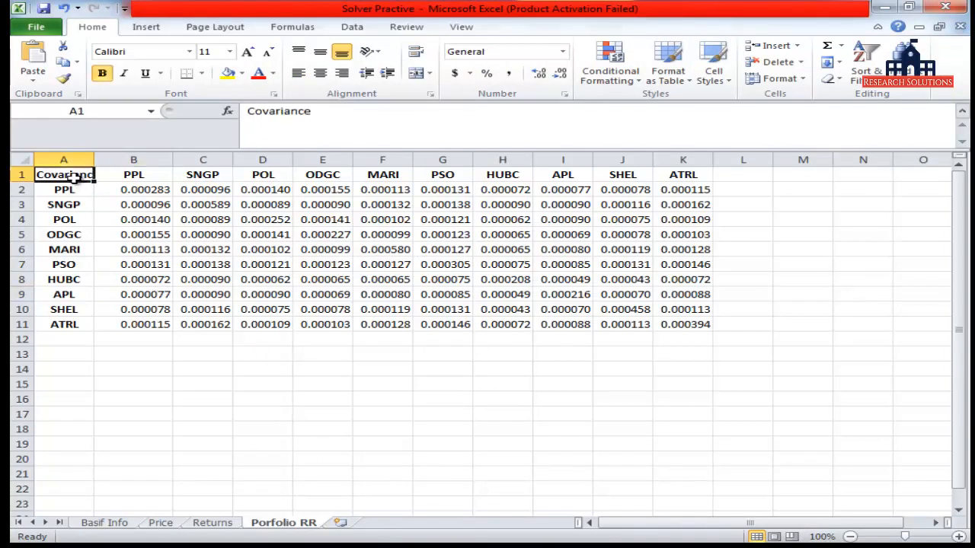
Check the formulas in several covariance matrix cells and select the whole matrix B2:K11
{"action": "left_click", "coordinate": [200, 245]}
{"action": "left_click", "coordinate": [134, 186]}
{"action": "left_click", "coordinate": [251, 275]}
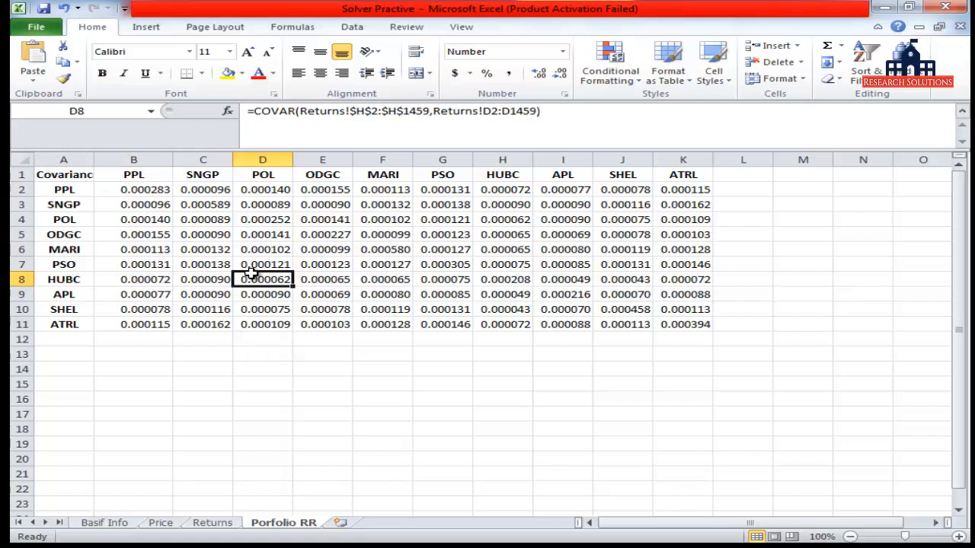
{"action": "left_click", "coordinate": [149, 187]}
{"action": "left_click", "coordinate": [227, 264]}
{"action": "left_click", "coordinate": [145, 193]}
{"action": "left_click_drag", "start_coordinate": [144, 193], "coordinate": [671, 323]}
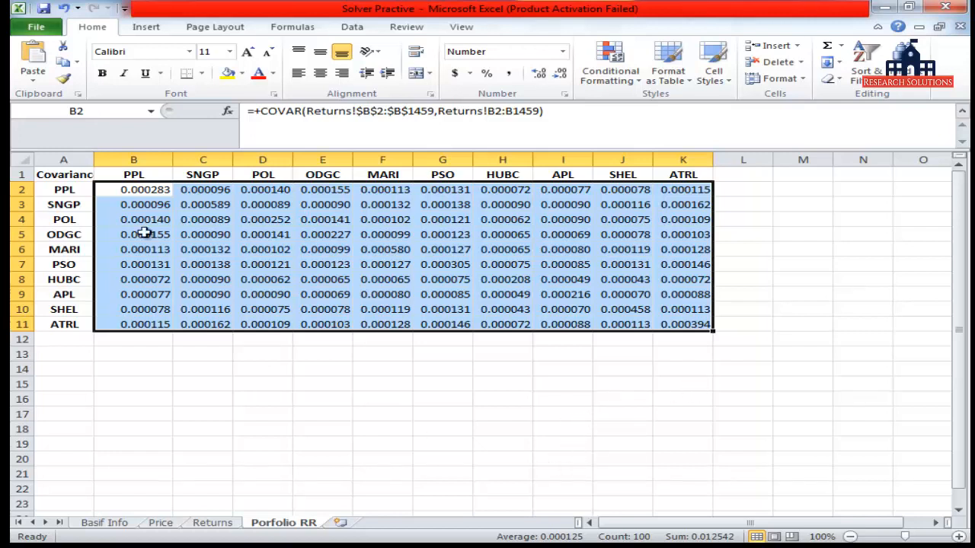
Enable the Analysis ToolPak and Solver Add-in through the Excel add-ins settings
{"action": "left_click", "coordinate": [33, 29]}
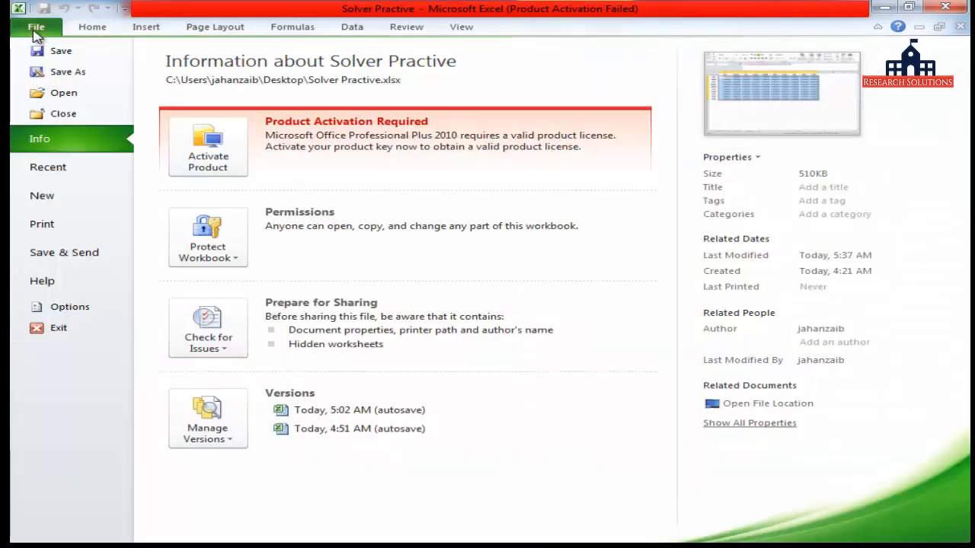
{"action": "left_click", "coordinate": [70, 308]}
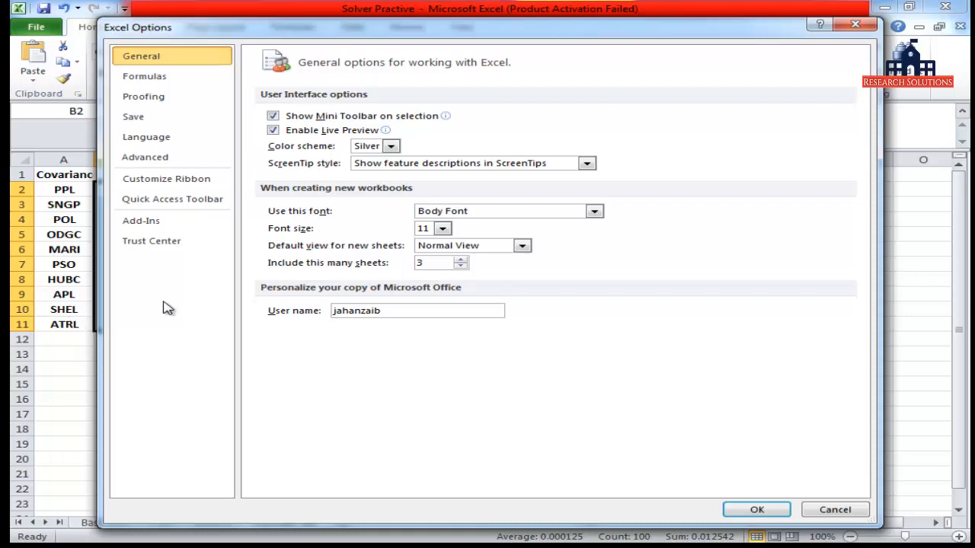
{"action": "left_click", "coordinate": [151, 224]}
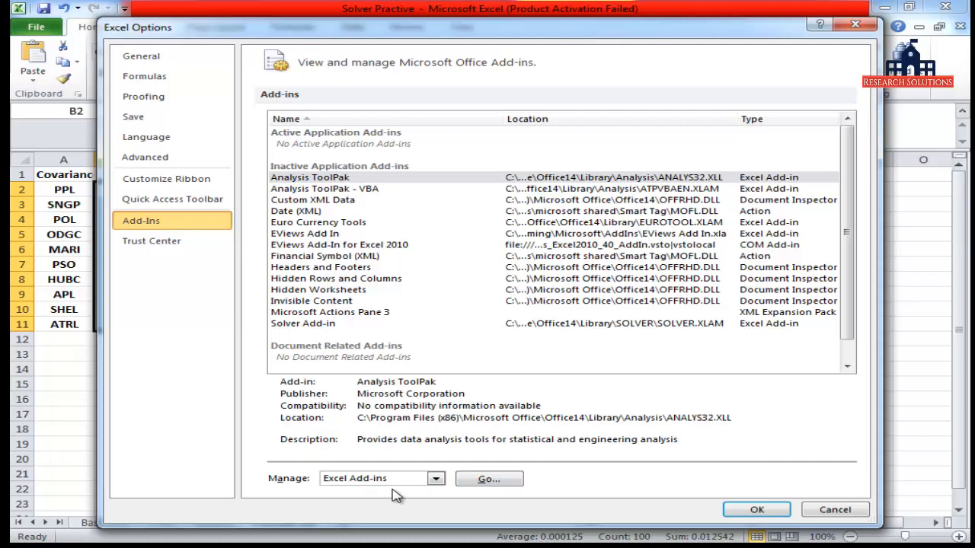
{"action": "left_click", "coordinate": [491, 479]}
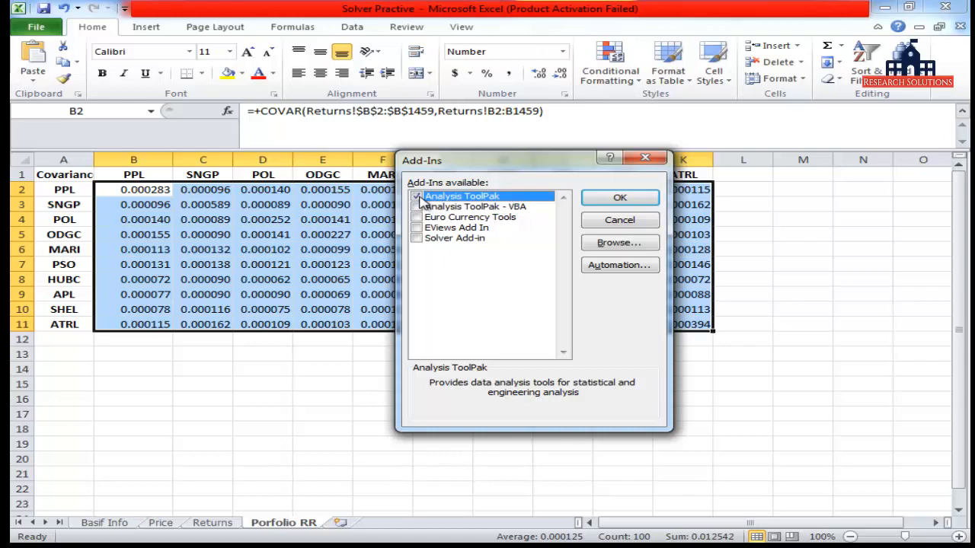
{"action": "left_click", "coordinate": [417, 239]}
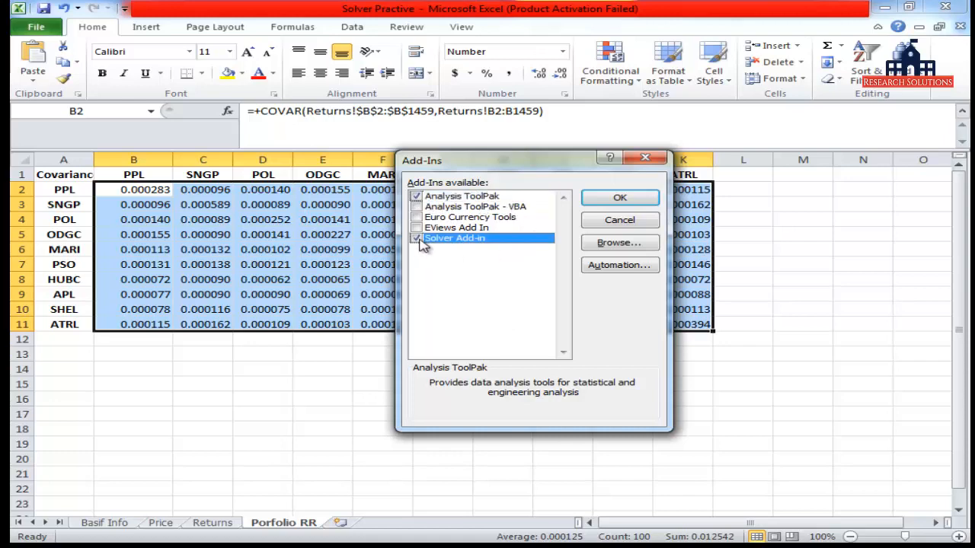
{"action": "left_click", "coordinate": [620, 199]}
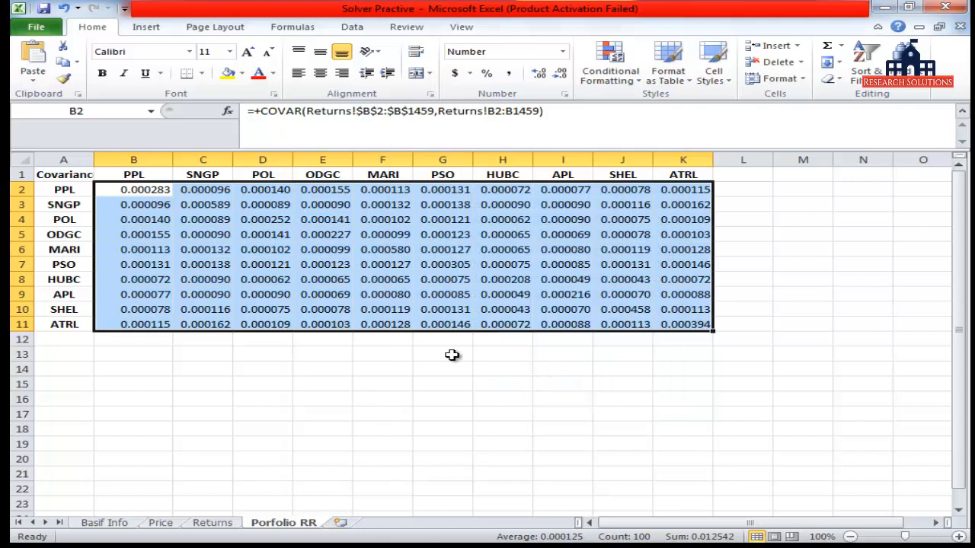
Try the Covariance analysis tool on Returns B2:K1459, grouped by columns with labels in the first row, outputting to a new worksheet
{"action": "left_click", "coordinate": [352, 27]}
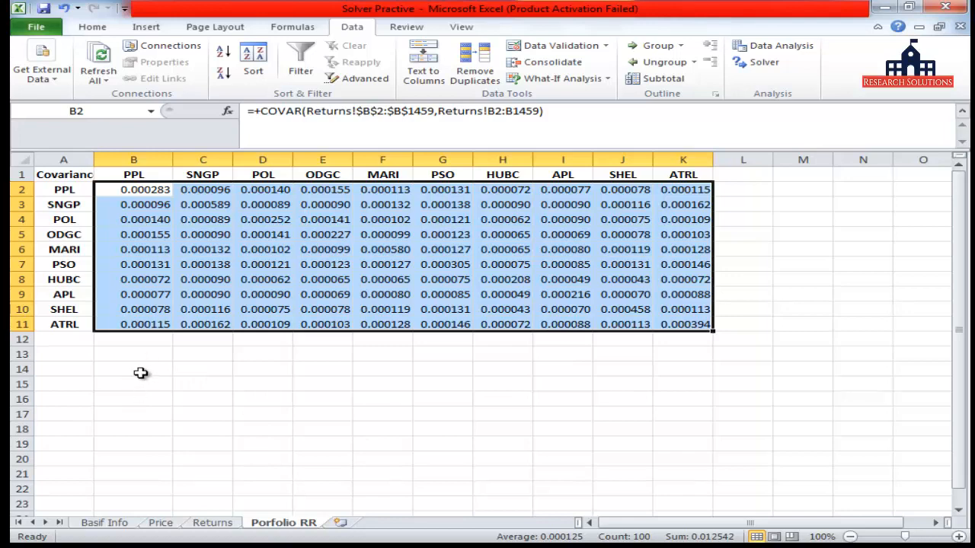
{"action": "left_click", "coordinate": [219, 527]}
{"action": "left_click", "coordinate": [146, 277]}
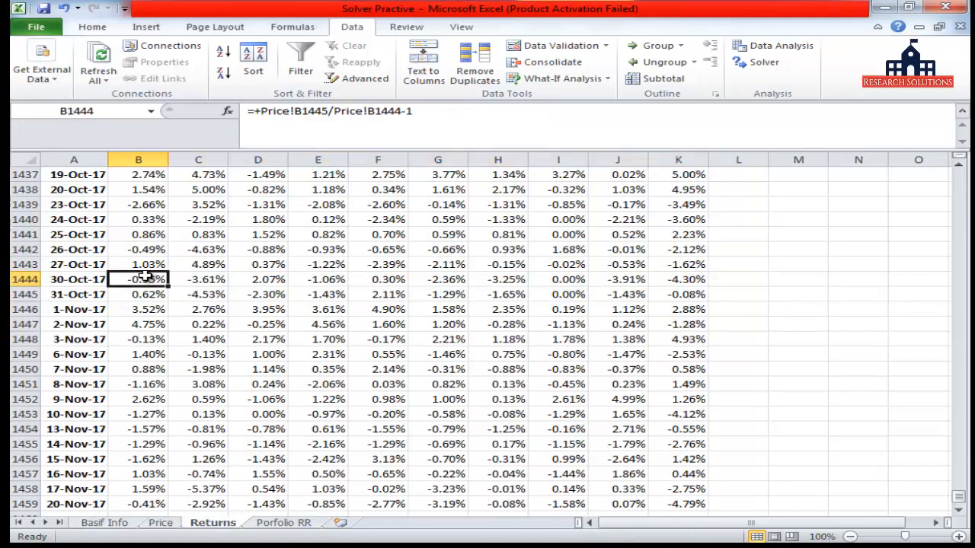
{"action": "key", "text": "ctrl+Up"}
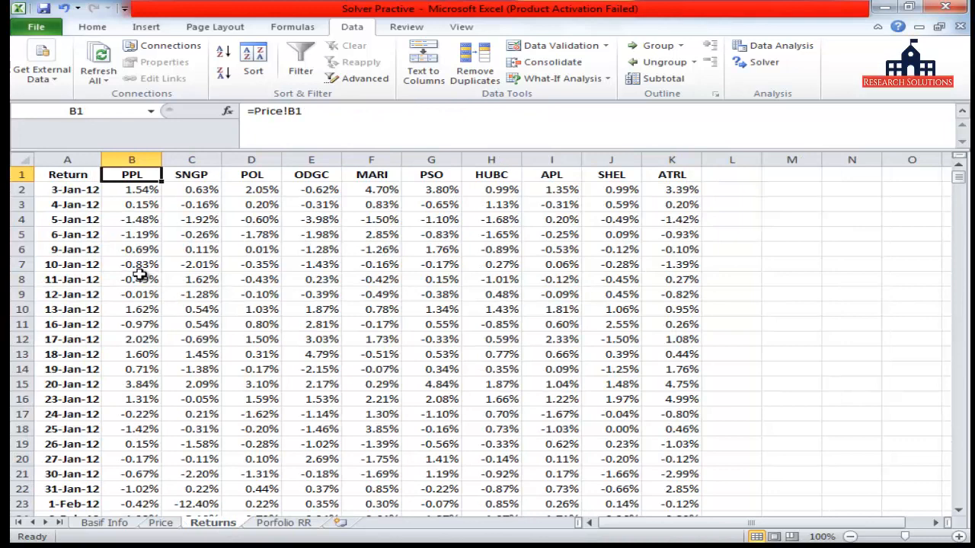
{"action": "left_click", "coordinate": [790, 50]}
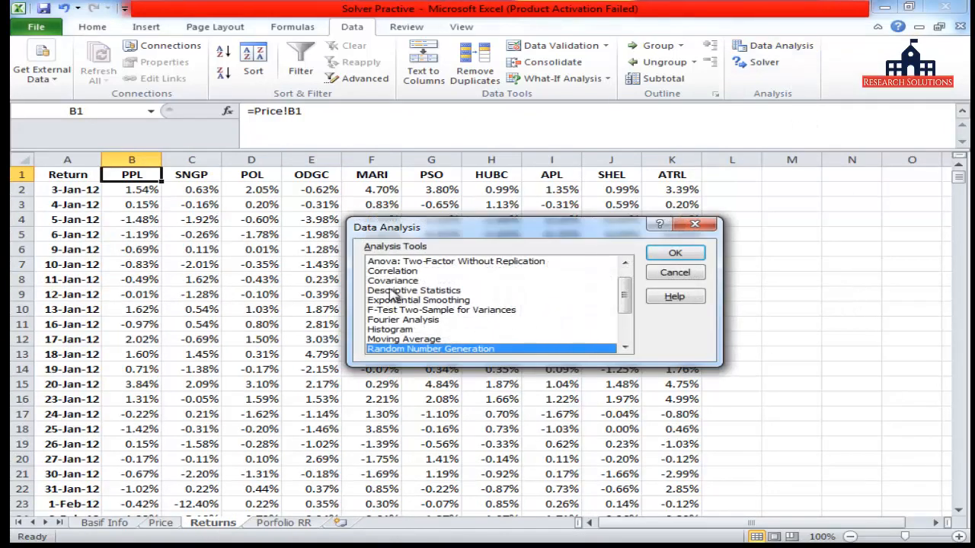
{"action": "left_click", "coordinate": [391, 281]}
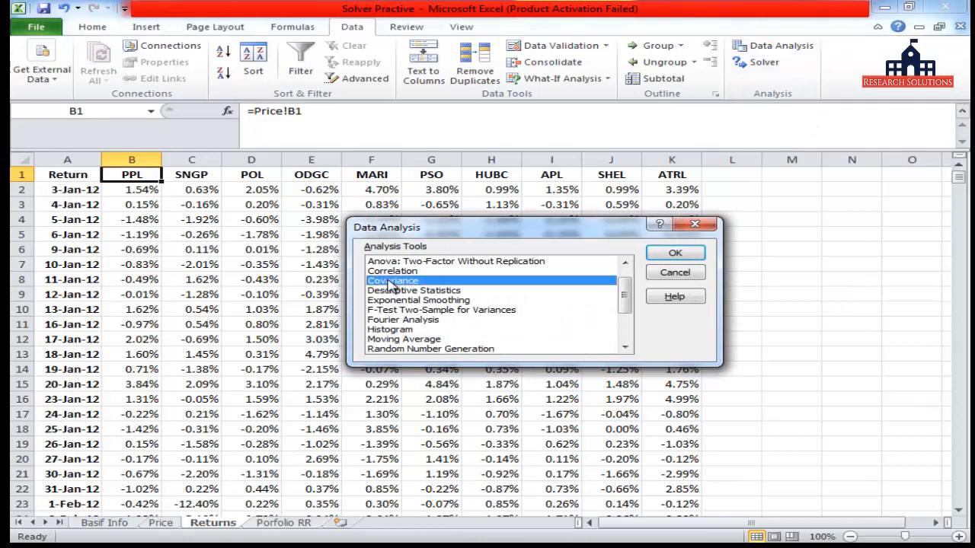
{"action": "left_click", "coordinate": [677, 258]}
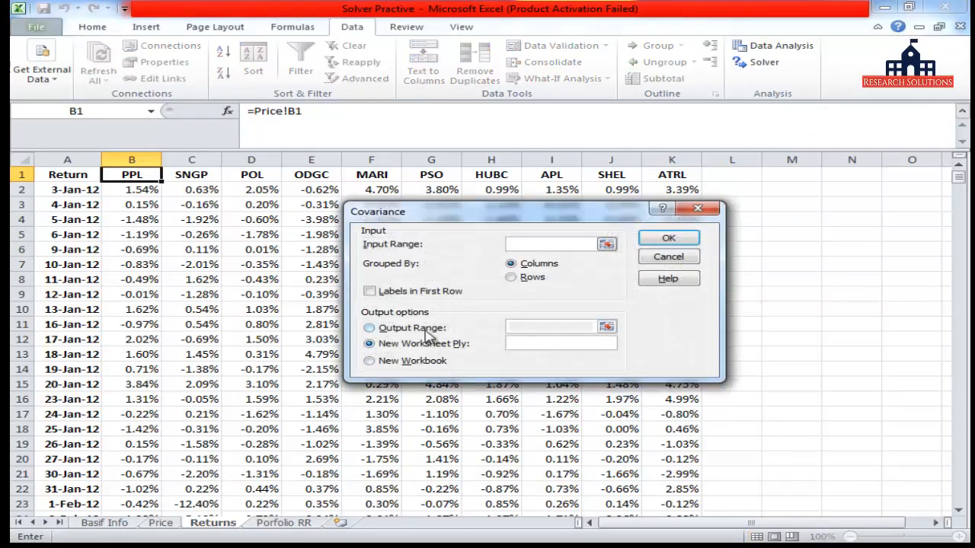
{"action": "left_click", "coordinate": [373, 293]}
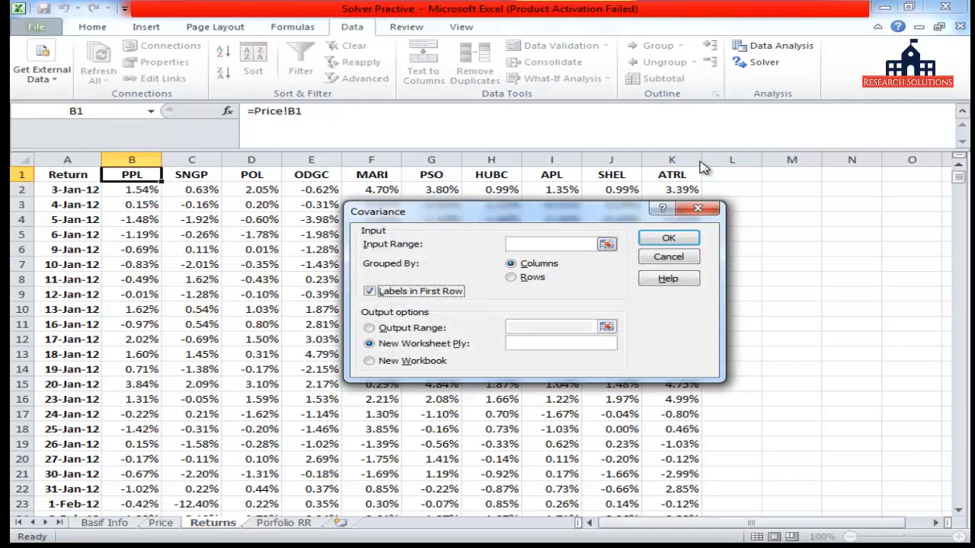
{"action": "left_click", "coordinate": [547, 245]}
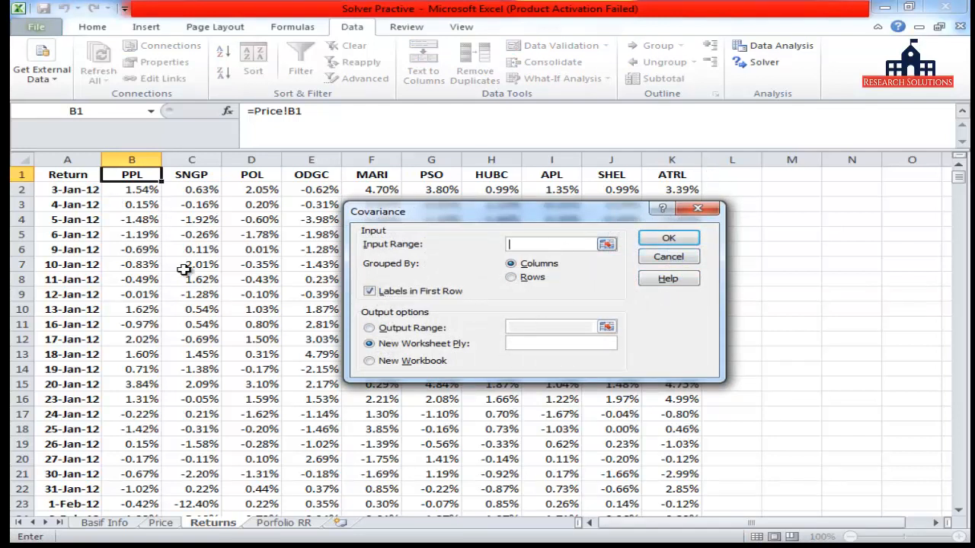
{"action": "left_click", "coordinate": [135, 190]}
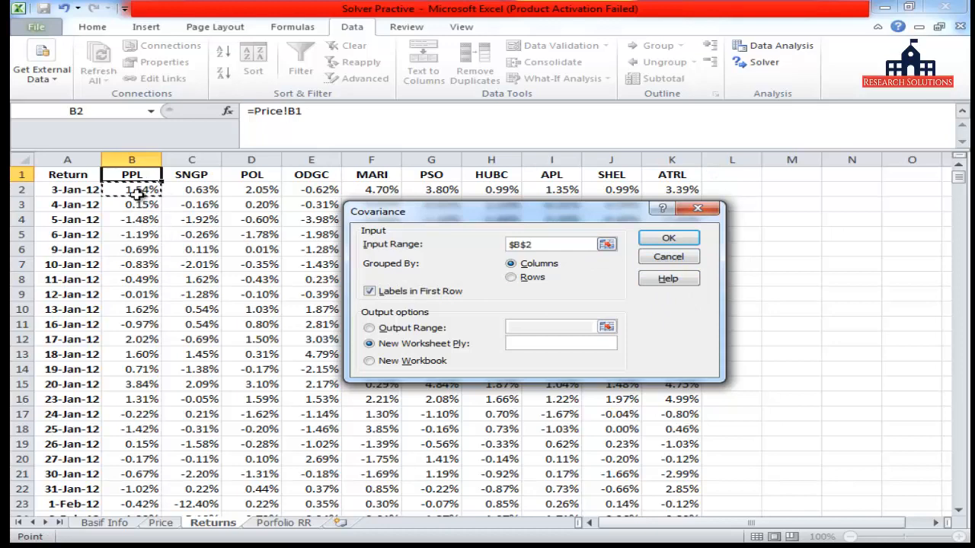
{"action": "key", "text": "ctrl+shift+Down"}
{"action": "key", "text": "ctrl+shift+Right"}
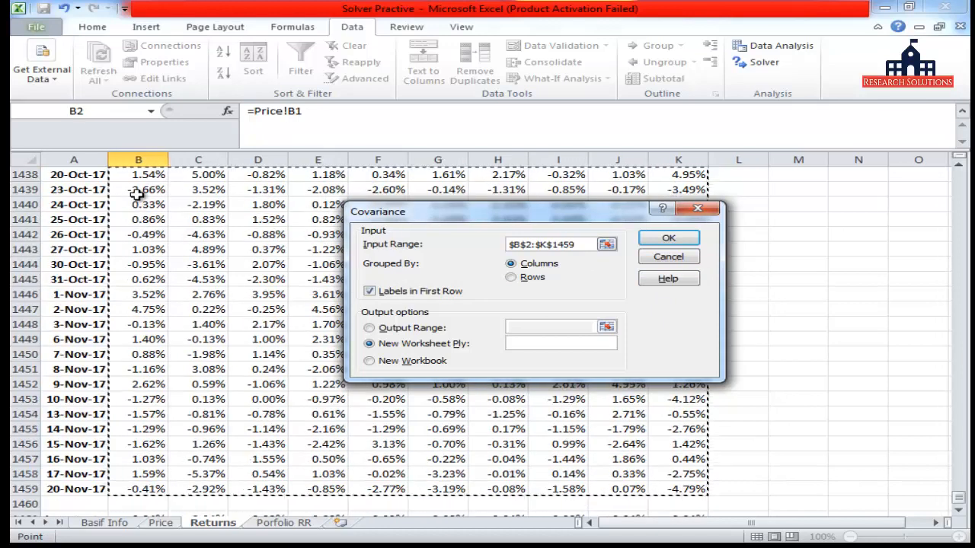
{"action": "left_click", "coordinate": [670, 241]}
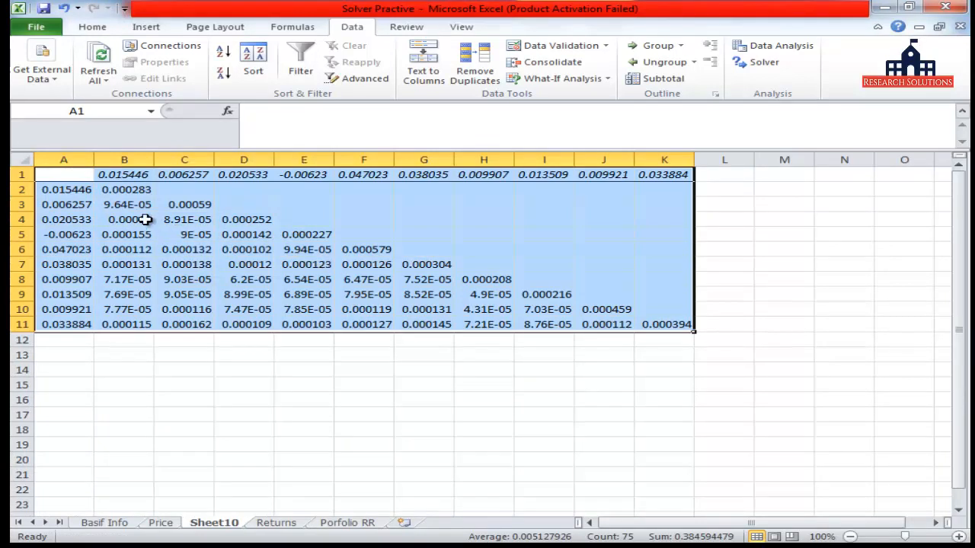
Check the values in the generated covariance sheet and permanently delete that sheet
{"action": "left_click", "coordinate": [128, 190]}
{"action": "left_click_drag", "start_coordinate": [128, 190], "coordinate": [678, 325]}
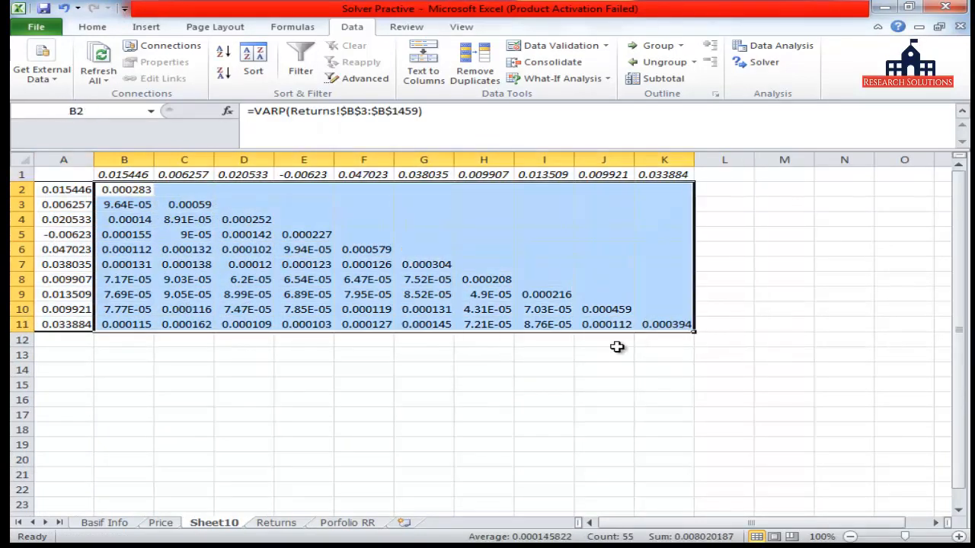
{"action": "key", "text": "ctrl+z"}
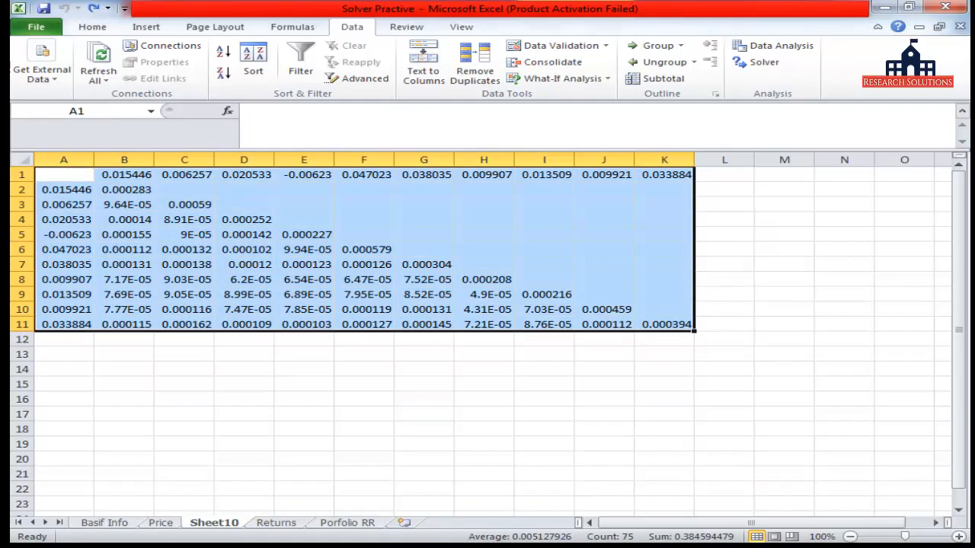
{"action": "right_click", "coordinate": [215, 529]}
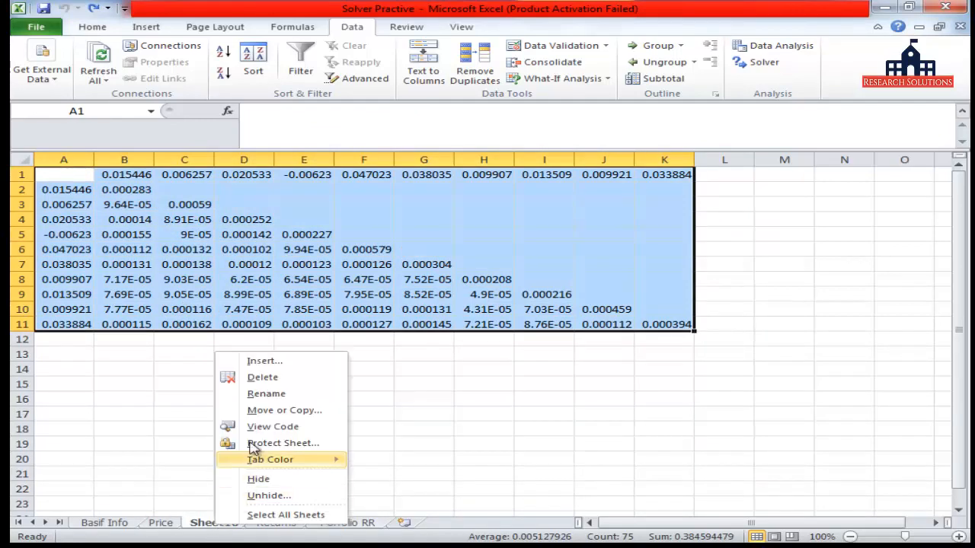
{"action": "left_click", "coordinate": [274, 376]}
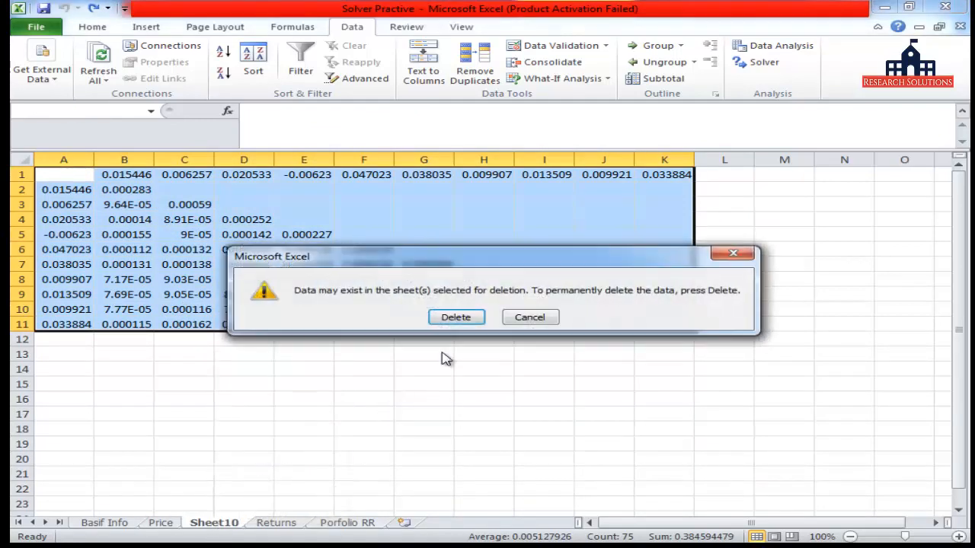
{"action": "left_click", "coordinate": [455, 317]}
Run the Covariance analysis tool on Returns B1:K1459, grouped by columns with labels in the first row, outputting to a new worksheet
{"action": "left_click", "coordinate": [213, 373]}
{"action": "key", "text": "ctrl+Up"}
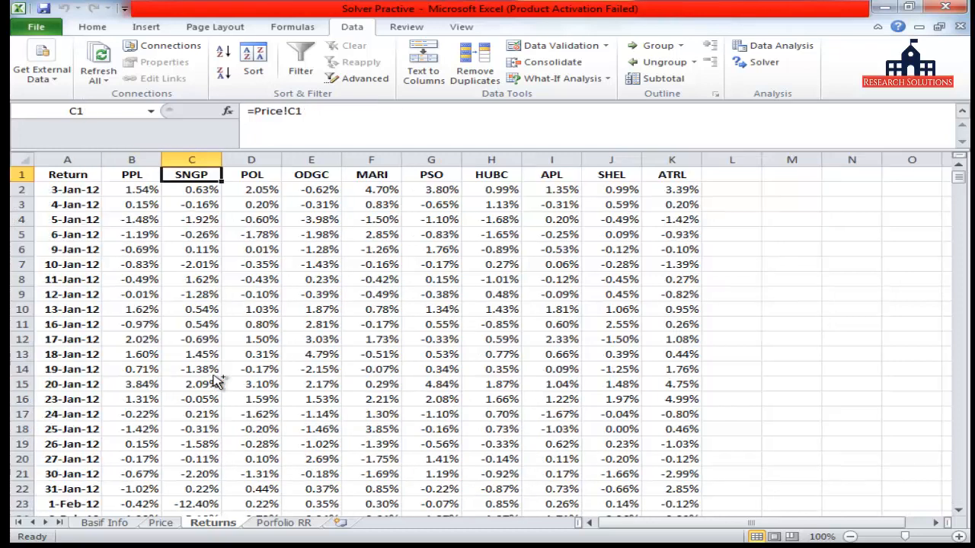
{"action": "key", "text": "Left"}
{"action": "key", "text": "ctrl+shift+End"}
{"action": "key", "text": "ctrl+Up"}
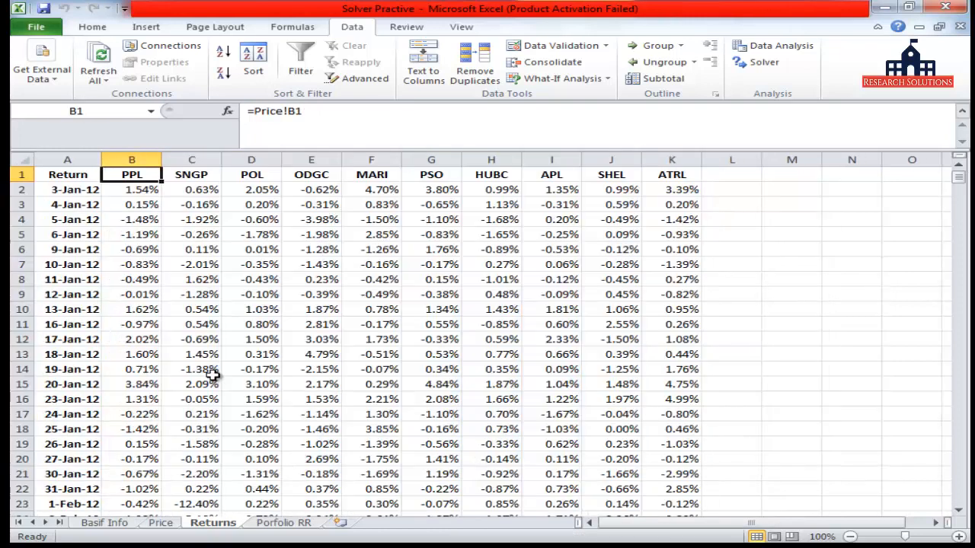
{"action": "left_click", "coordinate": [784, 45]}
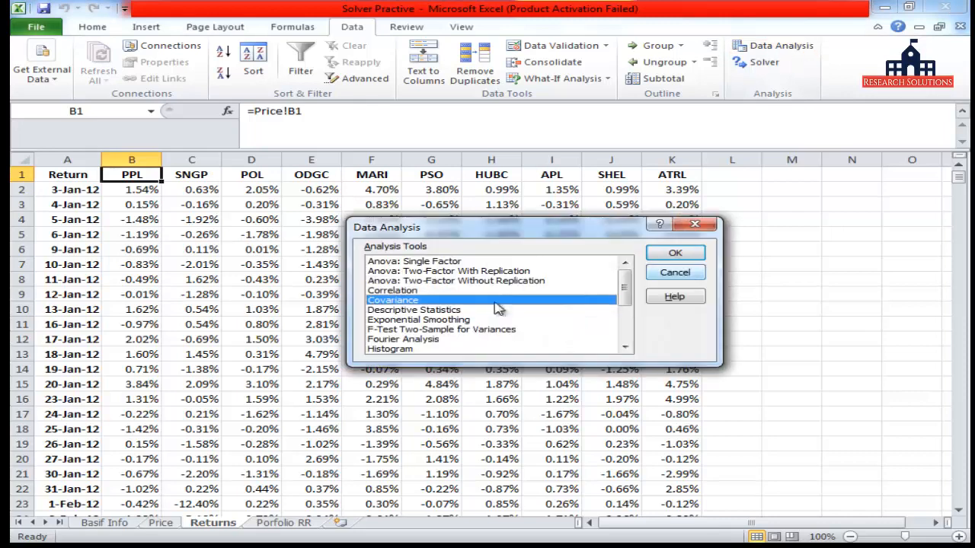
{"action": "left_click", "coordinate": [683, 257]}
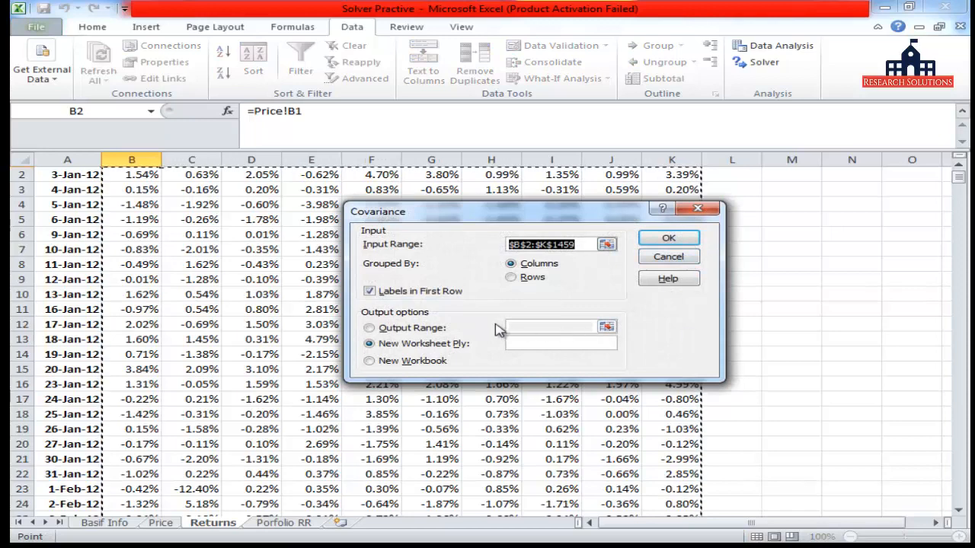
{"action": "left_click", "coordinate": [128, 233]}
{"action": "key", "text": "ctrl+Up"}
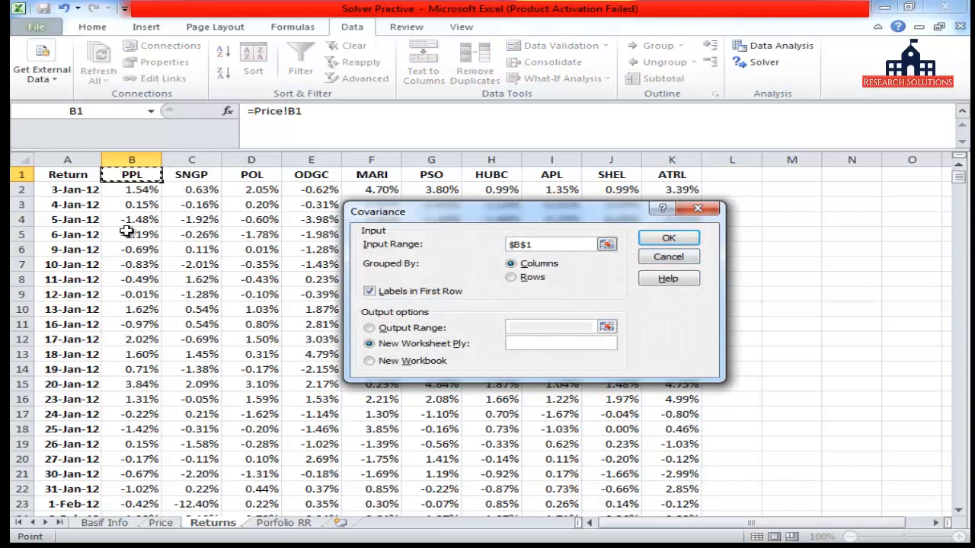
{"action": "key", "text": "ctrl+shift+Right"}
{"action": "key", "text": "ctrl+shift+Down"}
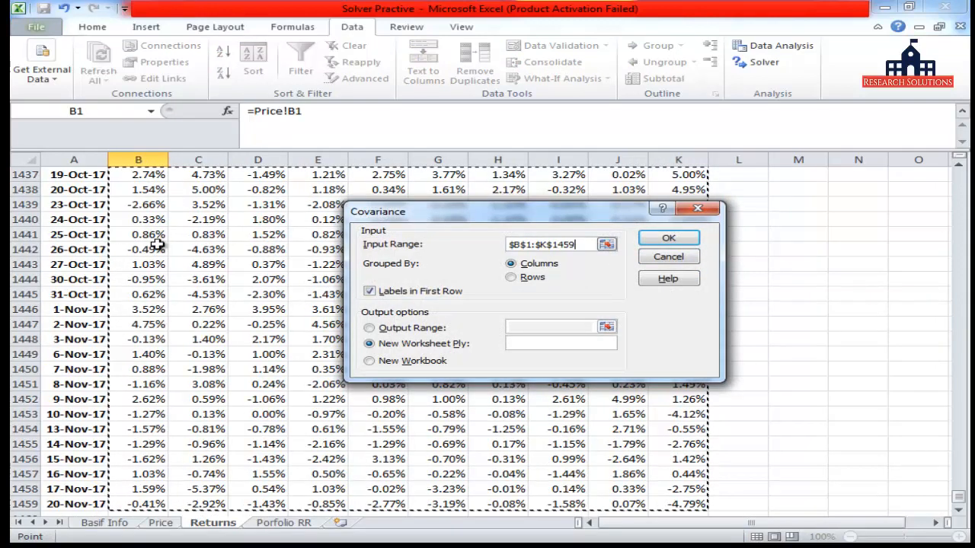
{"action": "left_click", "coordinate": [668, 240]}
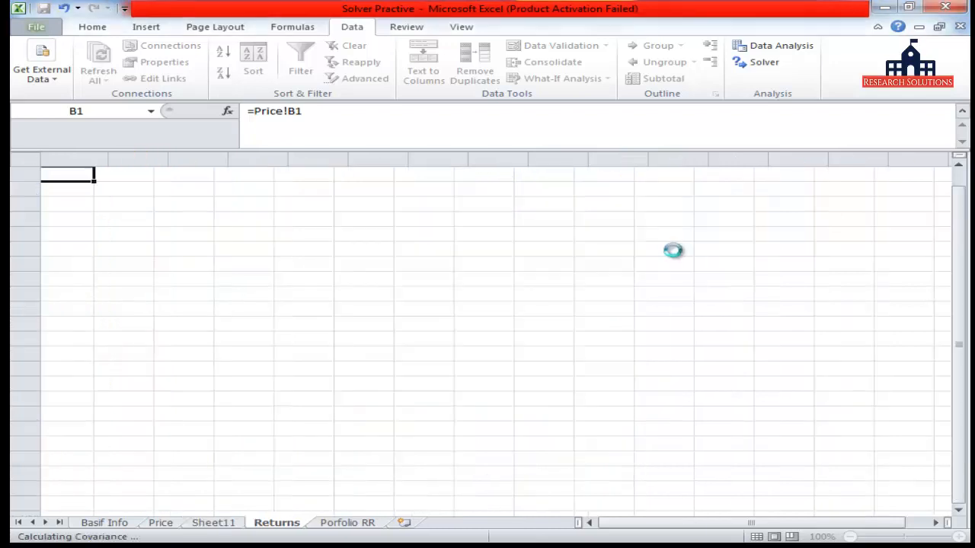
Review the generated covariance matrix and copy its range A1:K11 to the Porfolio RR sheet, starting at A14
{"action": "left_click", "coordinate": [126, 173]}
{"action": "left_click_drag", "start_coordinate": [169, 176], "coordinate": [686, 175]}
{"action": "left_click_drag", "start_coordinate": [48, 189], "coordinate": [60, 306]}
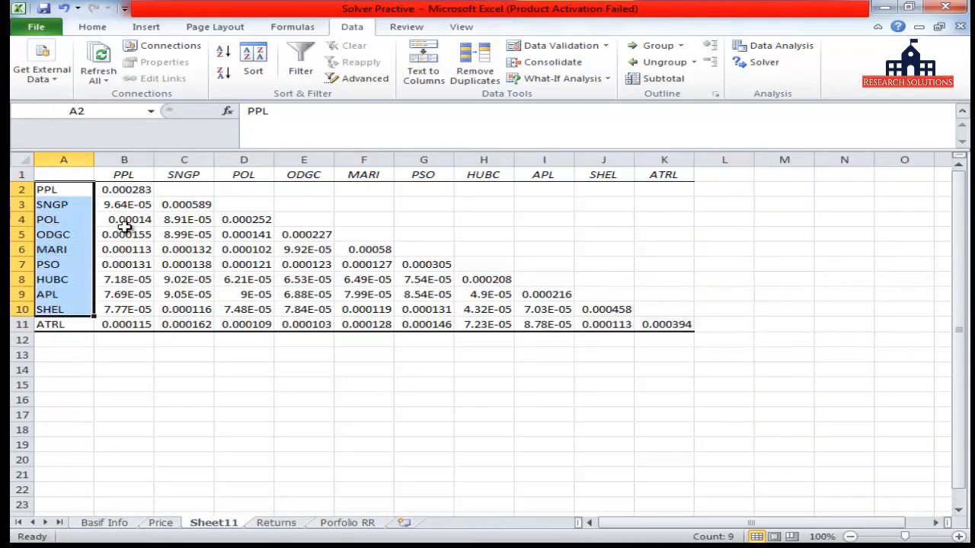
{"action": "left_click_drag", "start_coordinate": [115, 189], "coordinate": [658, 343]}
{"action": "left_click", "coordinate": [355, 434]}
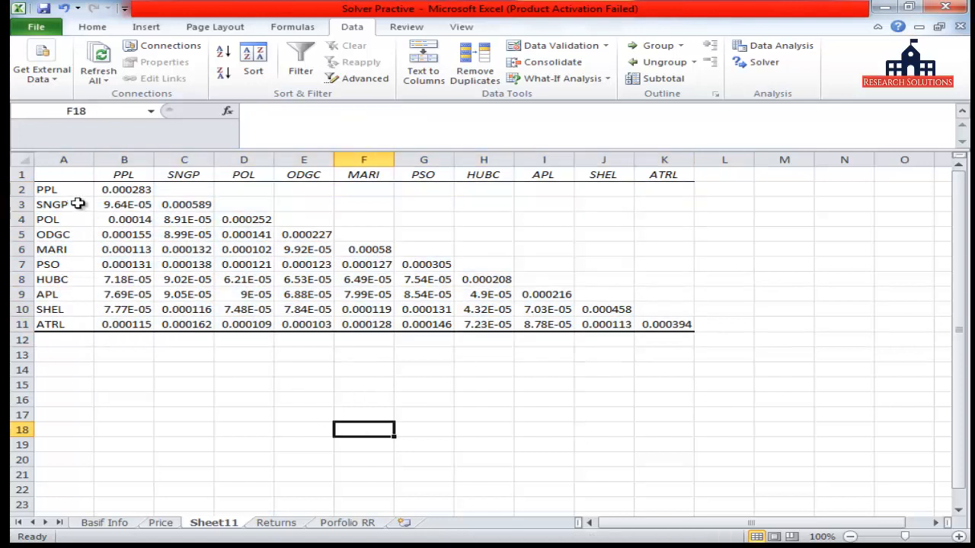
{"action": "left_click_drag", "start_coordinate": [70, 177], "coordinate": [680, 328]}
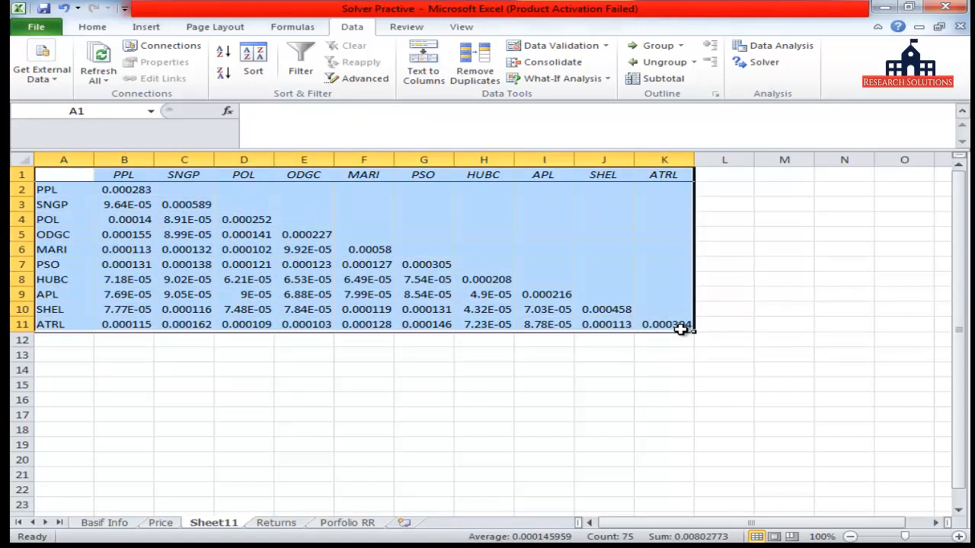
{"action": "key", "text": "ctrl+c"}
{"action": "left_click", "coordinate": [348, 523]}
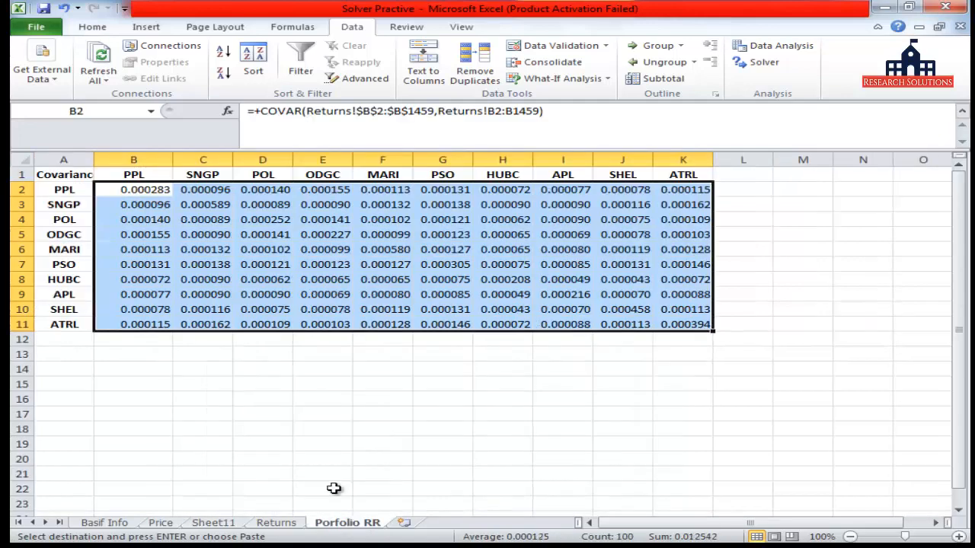
{"action": "left_click", "coordinate": [77, 368]}
{"action": "key", "text": "ctrl+v"}
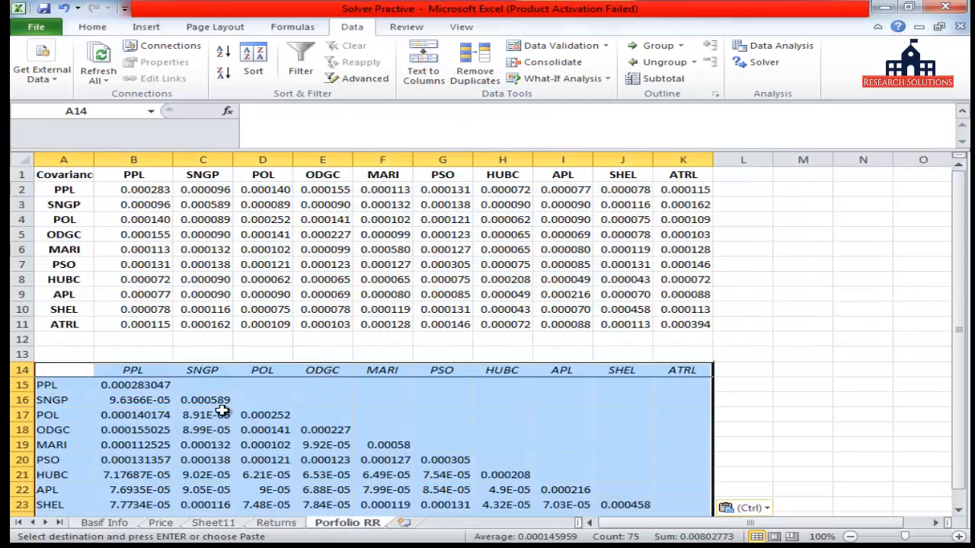
Format the pasted covariance values in B15:K24 to show six decimal places
{"action": "left_click", "coordinate": [120, 399]}
{"action": "key", "text": "Up"}
{"action": "key", "text": "ctrl+shift+Down"}
{"action": "key", "text": "shift+Right"}
{"action": "key", "text": "shift+Right"}
{"action": "key", "text": "shift+Right"}
{"action": "key", "text": "shift+Right"}
{"action": "key", "text": "shift+Right"}
{"action": "key", "text": "shift+Right"}
{"action": "key", "text": "shift+Right"}
{"action": "key", "text": "shift+Right"}
{"action": "key", "text": "shift+Right"}
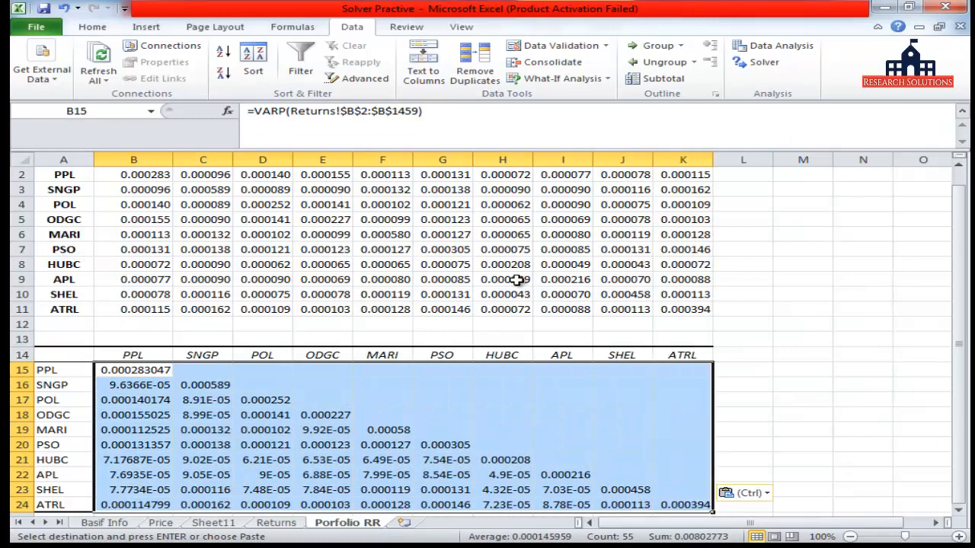
{"action": "scroll", "coordinate": [520, 305], "scroll_direction": "up", "scroll_amount": 1}
{"action": "left_click", "coordinate": [110, 27]}
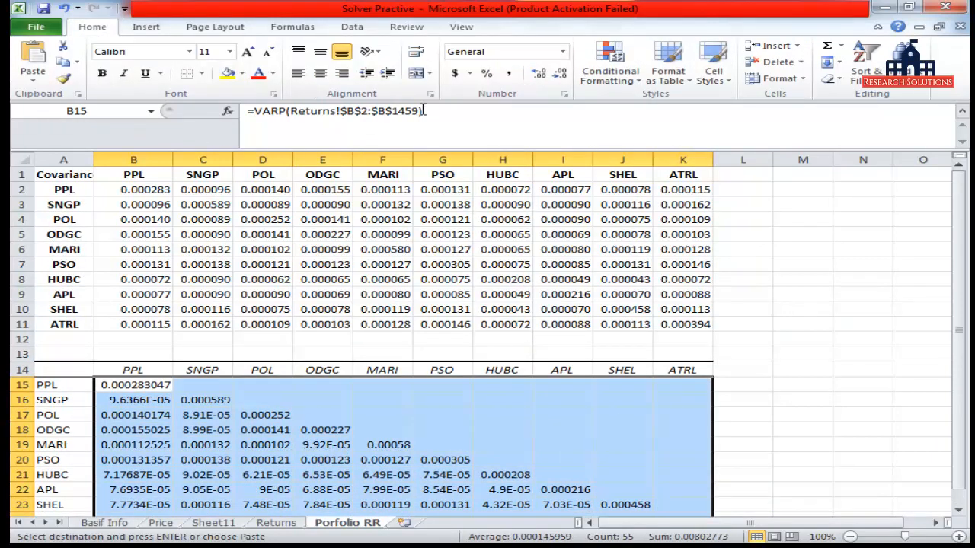
{"action": "left_click", "coordinate": [560, 77]}
{"action": "left_click", "coordinate": [560, 76]}
{"action": "left_click", "coordinate": [559, 76]}
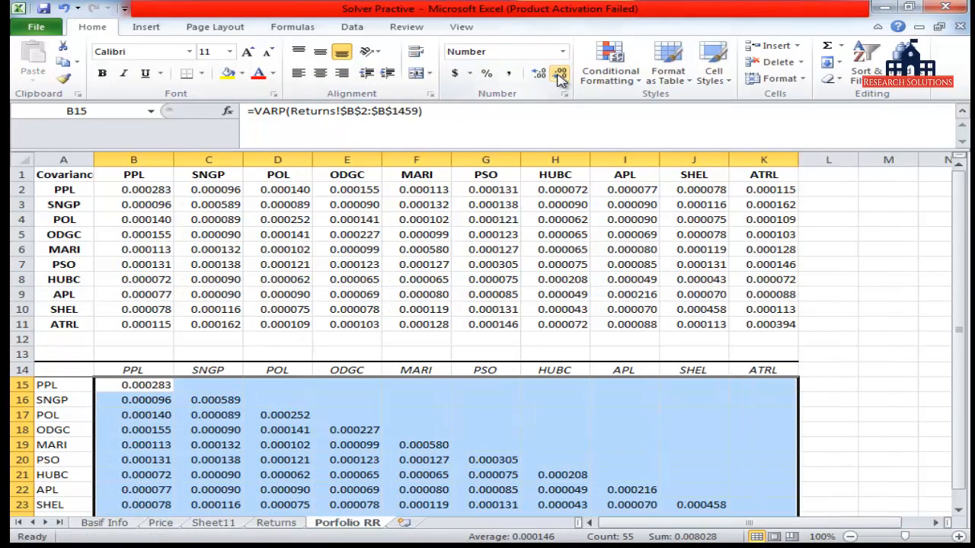
Compare cells of the full covariance matrix with the matching cells of the triangular matrix in rows 14 to 24
{"action": "left_click", "coordinate": [149, 389]}
{"action": "left_click", "coordinate": [160, 198]}
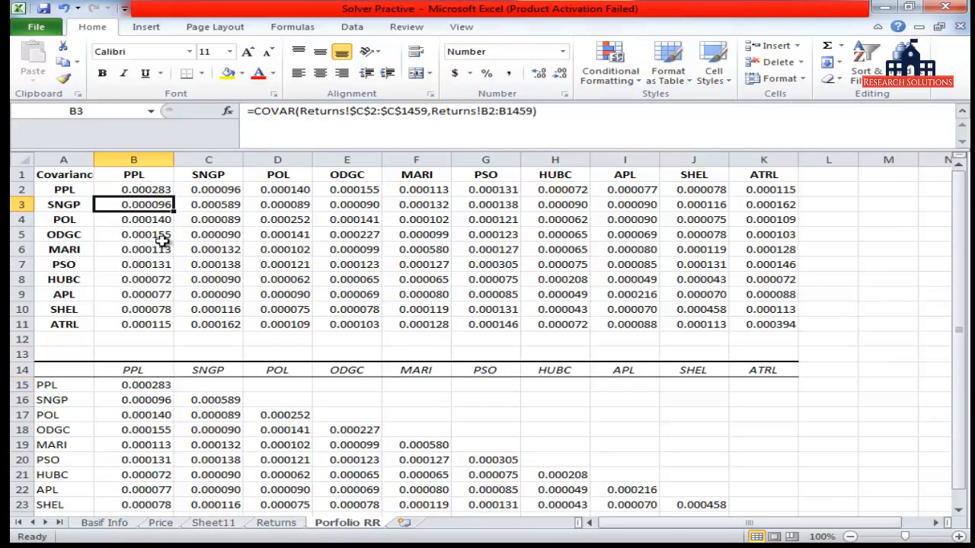
{"action": "scroll", "coordinate": [252, 377], "scroll_direction": "down", "scroll_amount": 2}
{"action": "left_click", "coordinate": [157, 429]}
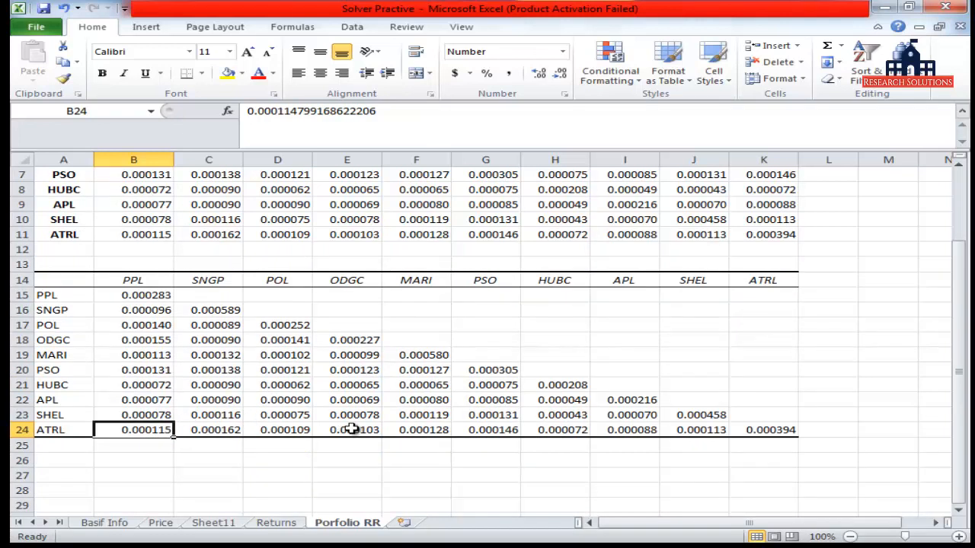
{"action": "left_click", "coordinate": [161, 237]}
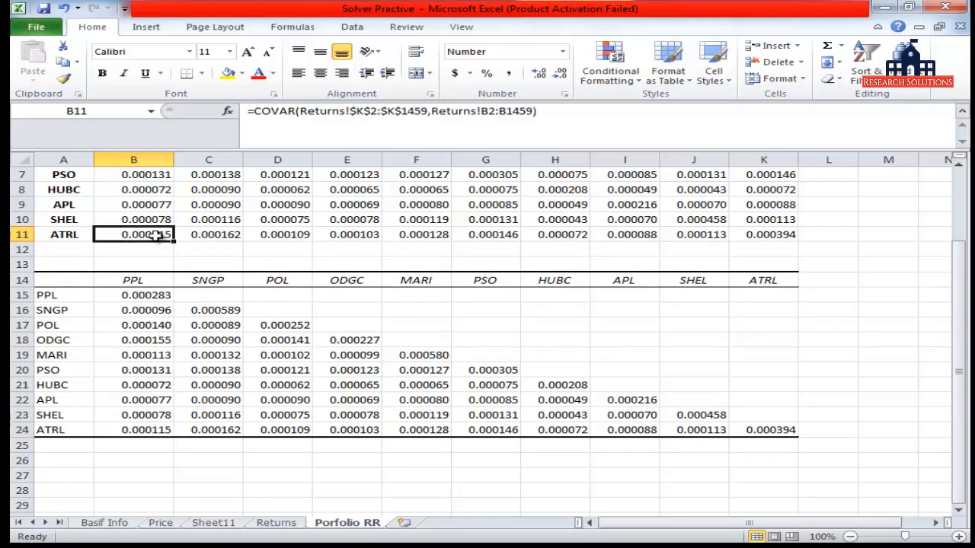
{"action": "left_click", "coordinate": [304, 386]}
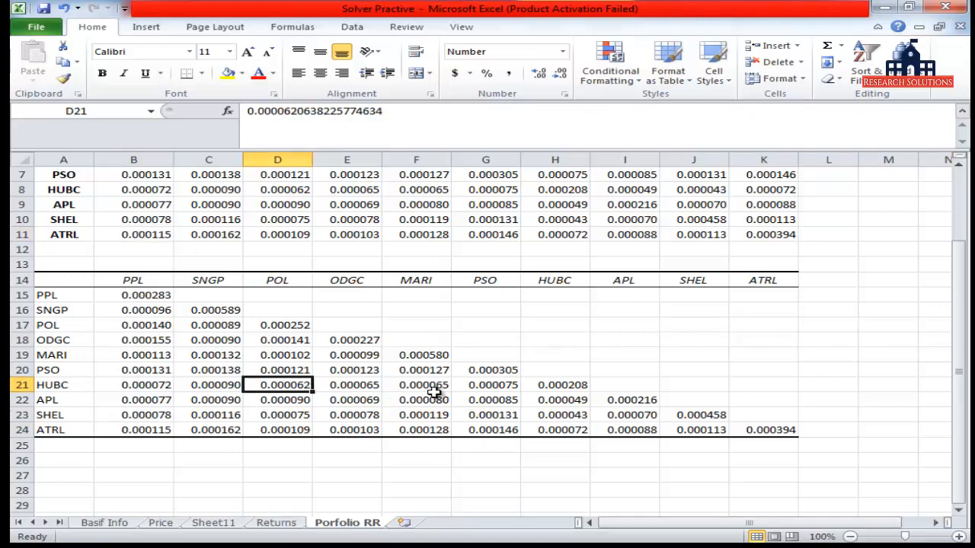
{"action": "scroll", "coordinate": [434, 390], "scroll_direction": "up", "scroll_amount": 2}
{"action": "left_click_drag", "start_coordinate": [301, 280], "coordinate": [350, 296]}
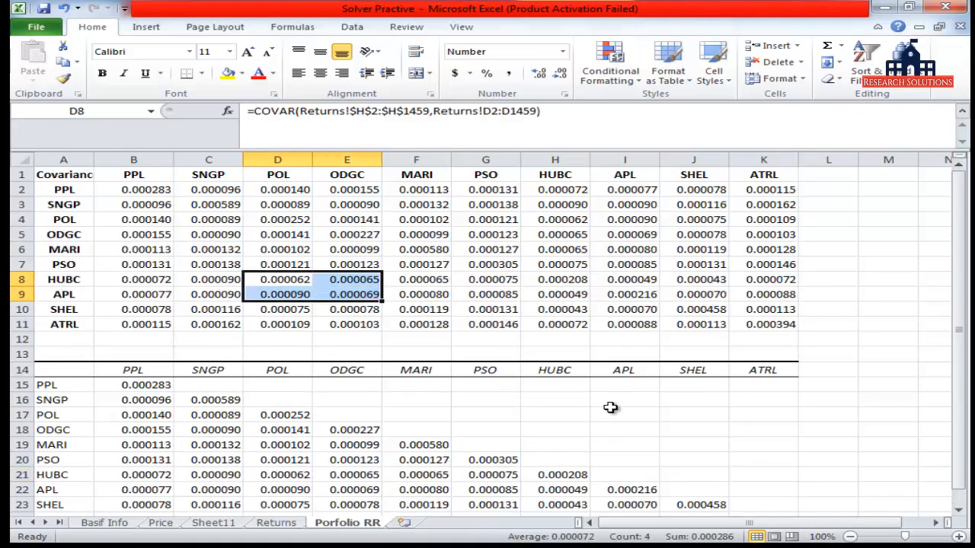
{"action": "scroll", "coordinate": [609, 411], "scroll_direction": "down", "scroll_amount": 2}
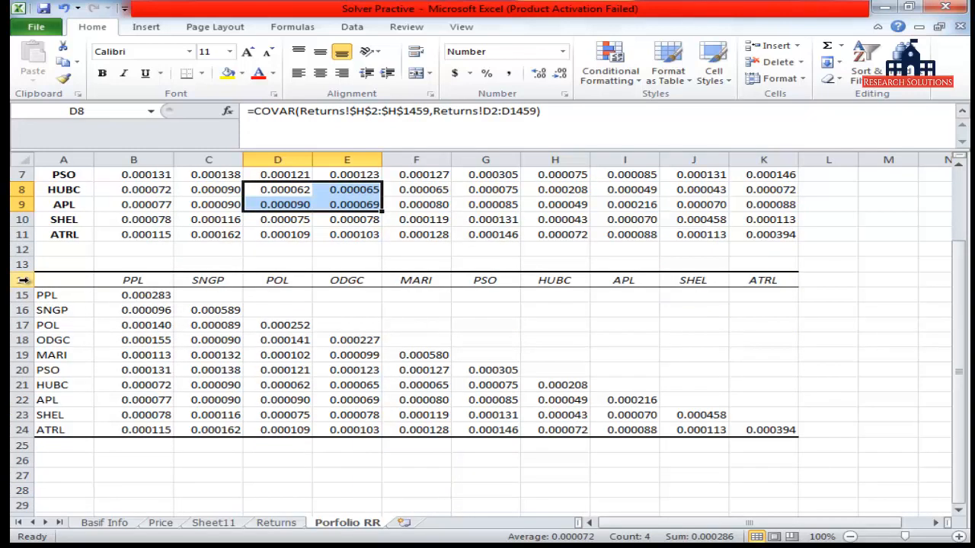
Clear the triangular covariance table in rows 14 to 25 and delete the Sheet11 worksheet
{"action": "left_click_drag", "start_coordinate": [23, 280], "coordinate": [57, 444]}
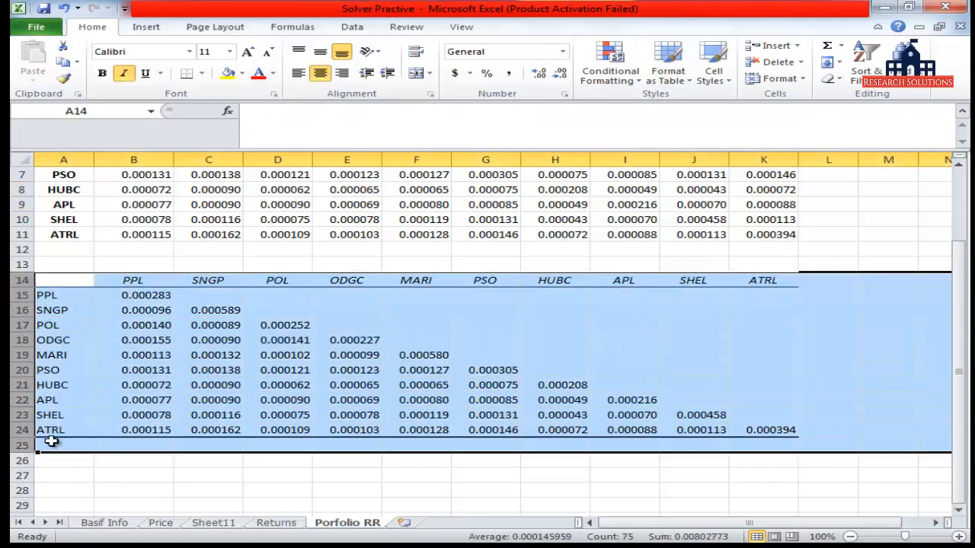
{"action": "key", "text": "Delete"}
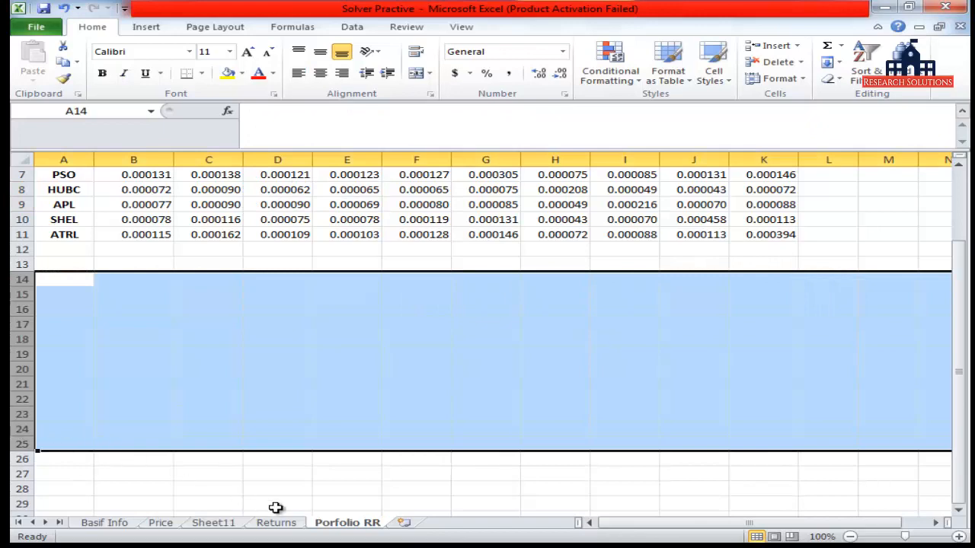
{"action": "right_click", "coordinate": [214, 526]}
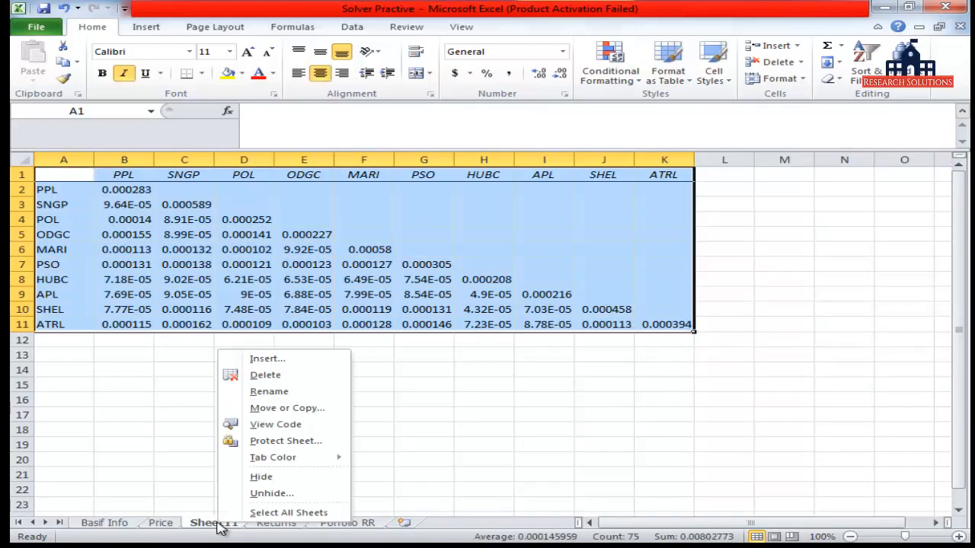
{"action": "left_click", "coordinate": [272, 378]}
{"action": "left_click", "coordinate": [466, 318]}
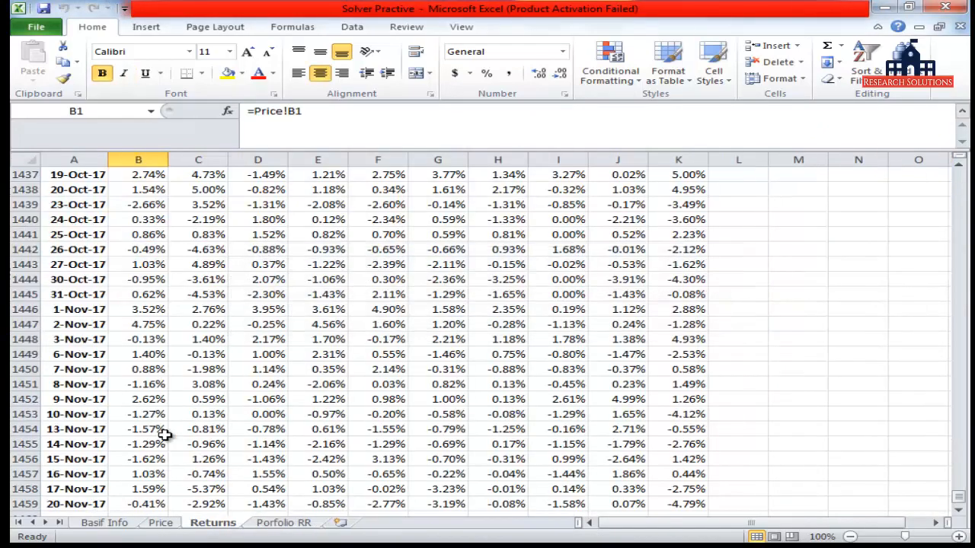
Return to the Porfolio RR sheet and select cell A14
{"action": "left_click", "coordinate": [283, 524]}
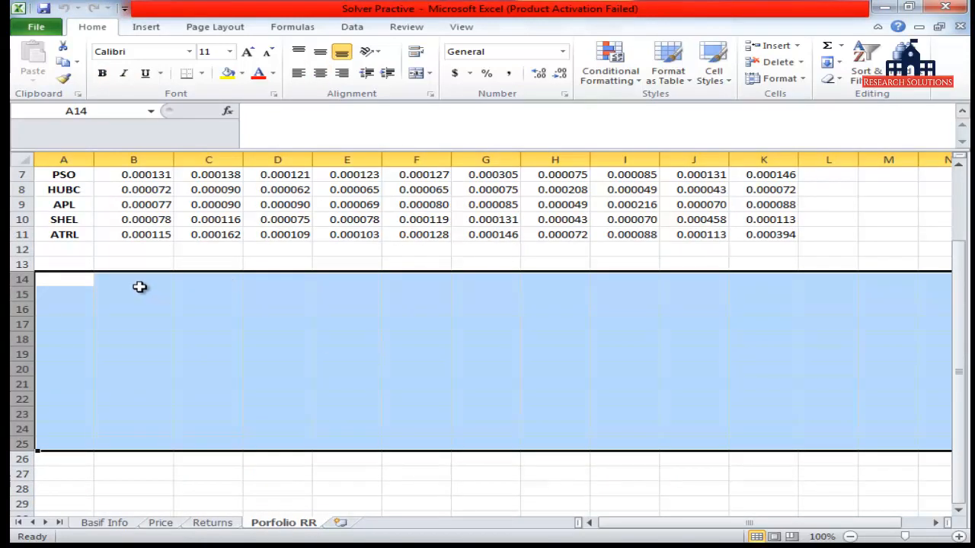
{"action": "left_click", "coordinate": [139, 289]}
{"action": "left_click", "coordinate": [202, 278]}
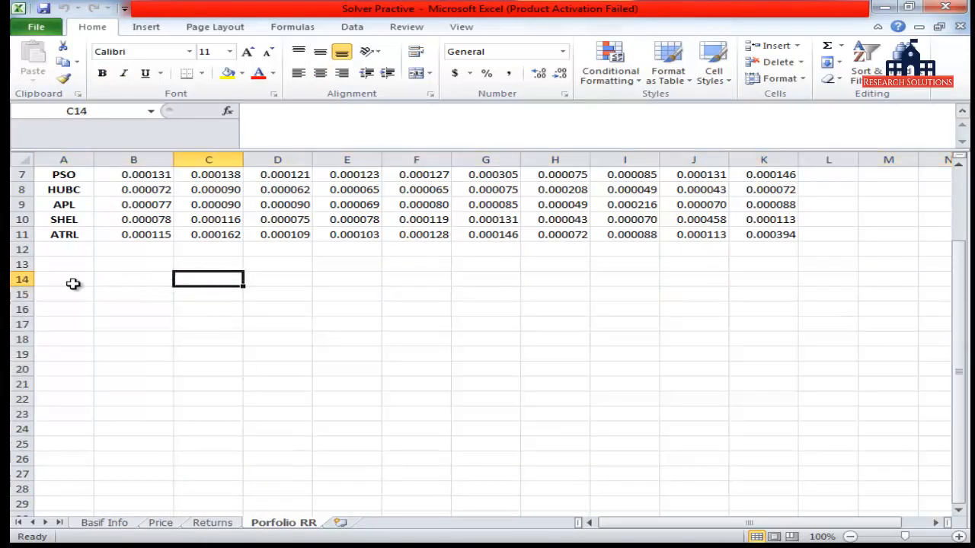
{"action": "left_click", "coordinate": [44, 291]}
{"action": "left_click", "coordinate": [81, 275]}
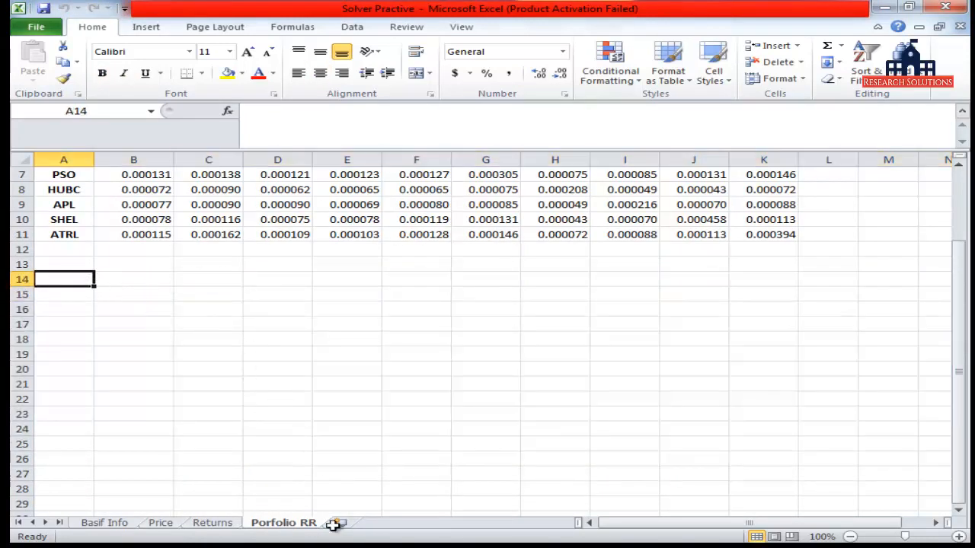
Switch to the Word document and review the portfolio standard deviation and portfolio return formulas
{"action": "key", "text": "alt+Tab"}
{"action": "scroll", "coordinate": [779, 305], "scroll_direction": "down", "scroll_amount": 3}
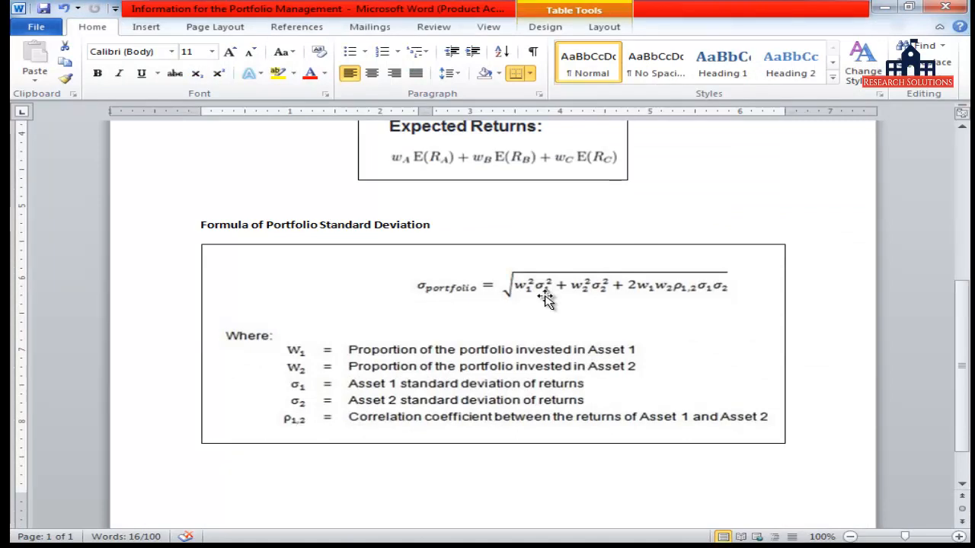
{"action": "scroll", "coordinate": [545, 300], "scroll_direction": "up", "scroll_amount": 2}
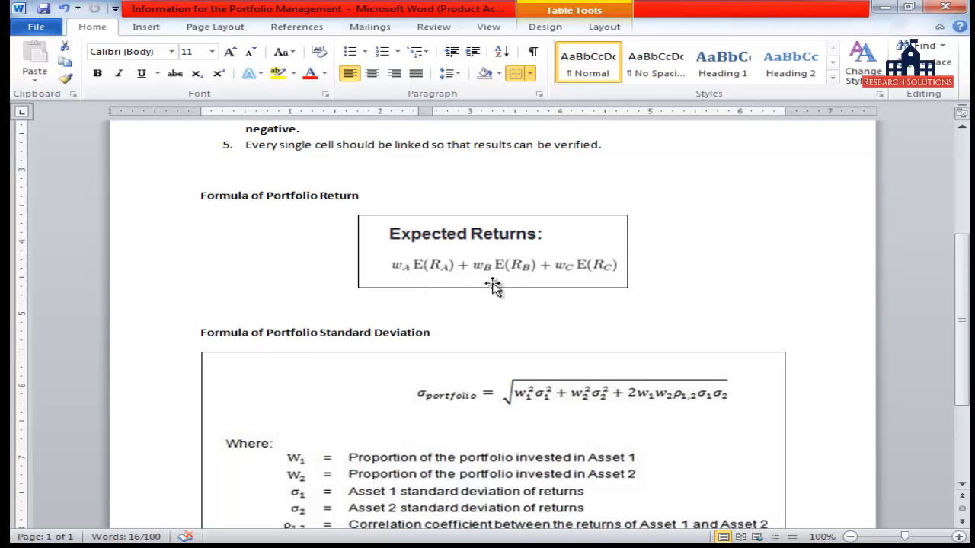
Switch back to Excel and copy the Companies, Weightages and Mean labels from the Basif Info sheet to A14 on Porfolio RR
{"action": "key", "text": "alt+Tab"}
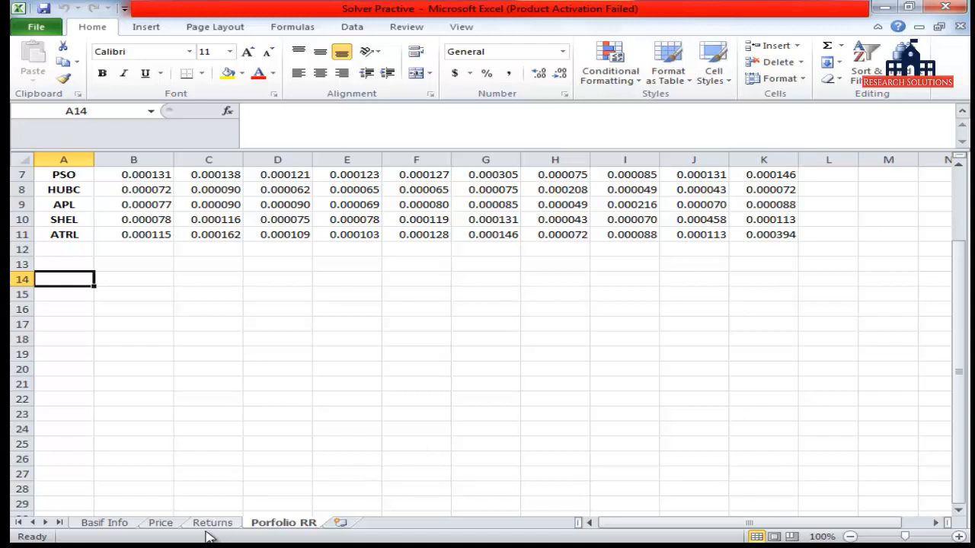
{"action": "left_click", "coordinate": [107, 524]}
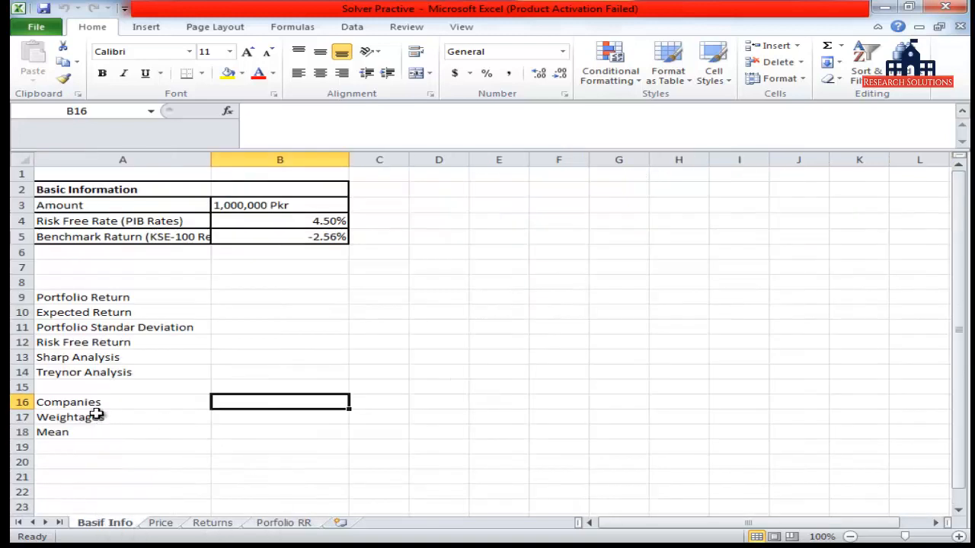
{"action": "left_click_drag", "start_coordinate": [93, 405], "coordinate": [85, 442]}
{"action": "key", "text": "ctrl+c"}
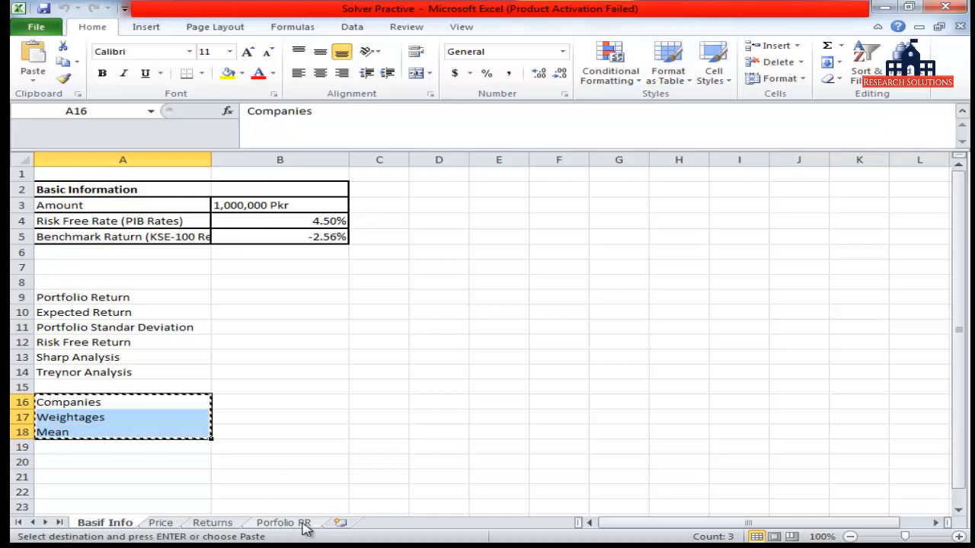
{"action": "left_click", "coordinate": [301, 524]}
{"action": "key", "text": "ctrl+v"}
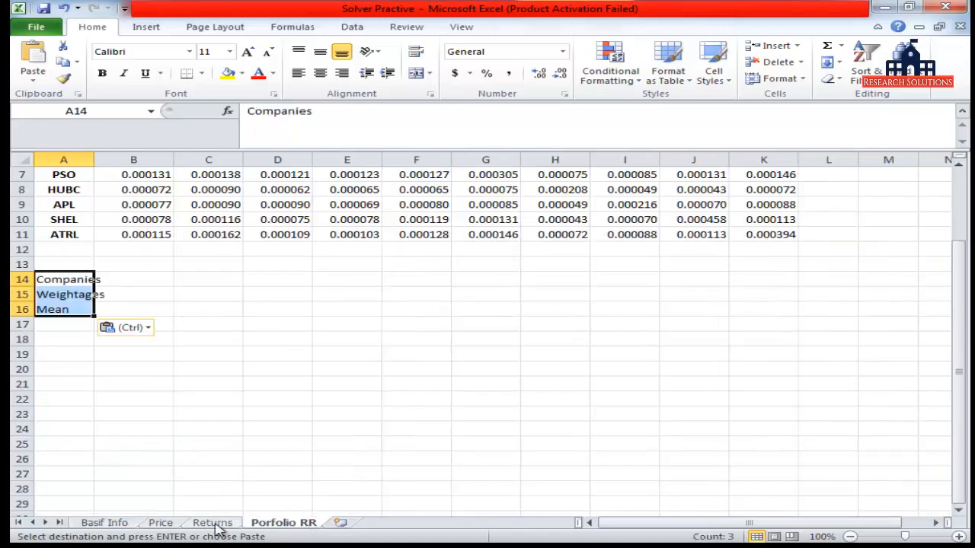
Copy the six labels from Portfolio Return to Treynor Analysis on Basif Info to A19 on the Porfolio RR sheet
{"action": "left_click", "coordinate": [107, 524]}
{"action": "left_click_drag", "start_coordinate": [90, 300], "coordinate": [96, 378]}
{"action": "key", "text": "ctrl+c"}
{"action": "left_click", "coordinate": [304, 523]}
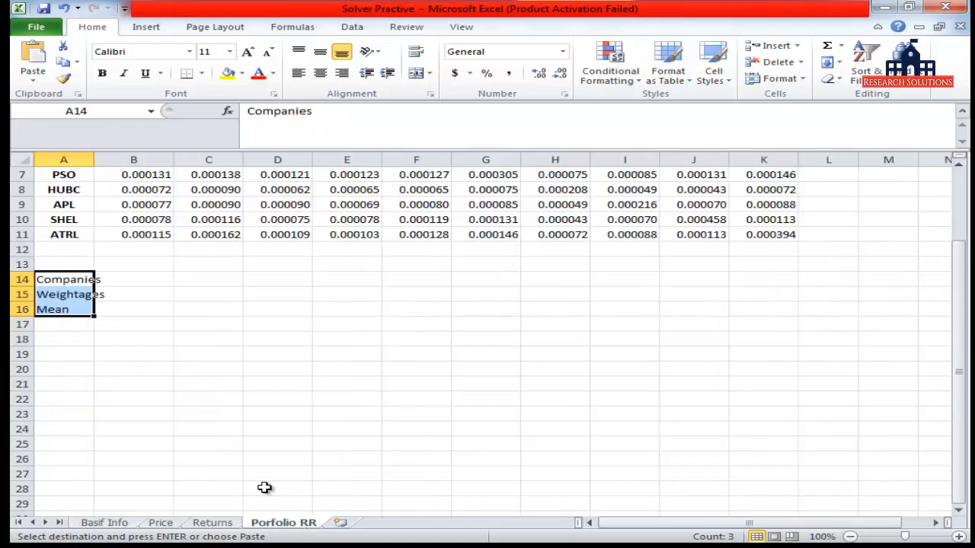
{"action": "left_click", "coordinate": [72, 353]}
{"action": "key", "text": "ctrl+v"}
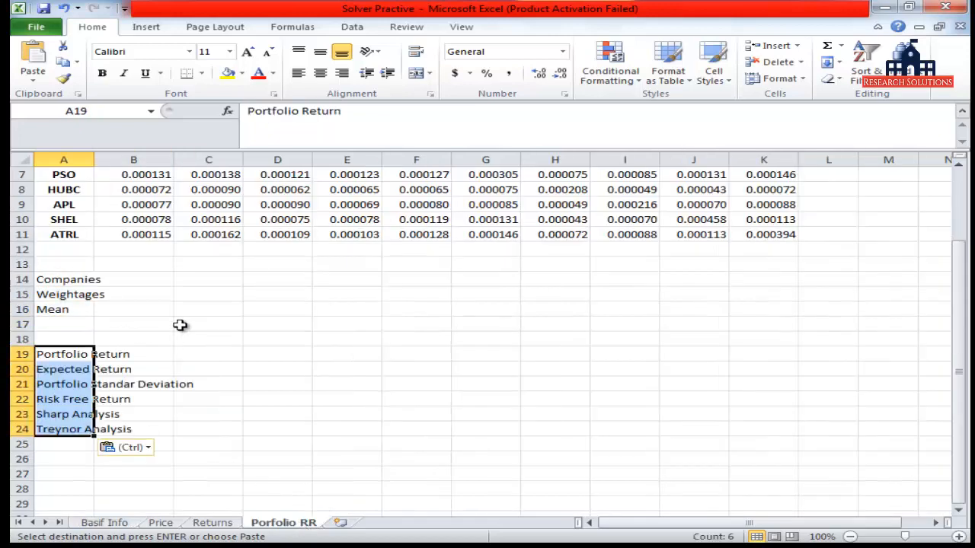
Autofit column A to the width of its labels
{"action": "double_click", "coordinate": [95, 159]}
{"action": "left_click", "coordinate": [187, 330]}
{"action": "left_click", "coordinate": [125, 283]}
{"action": "scroll", "coordinate": [304, 369], "scroll_direction": "up", "scroll_amount": 2}
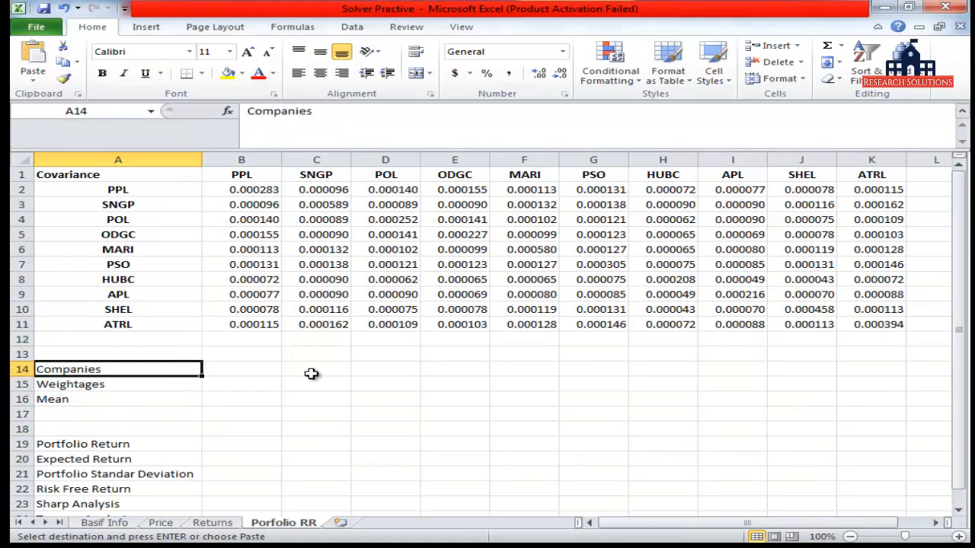
Link cell B14 in the Companies row to the company name in B1
{"action": "left_click", "coordinate": [236, 357]}
{"action": "left_click", "coordinate": [235, 371]}
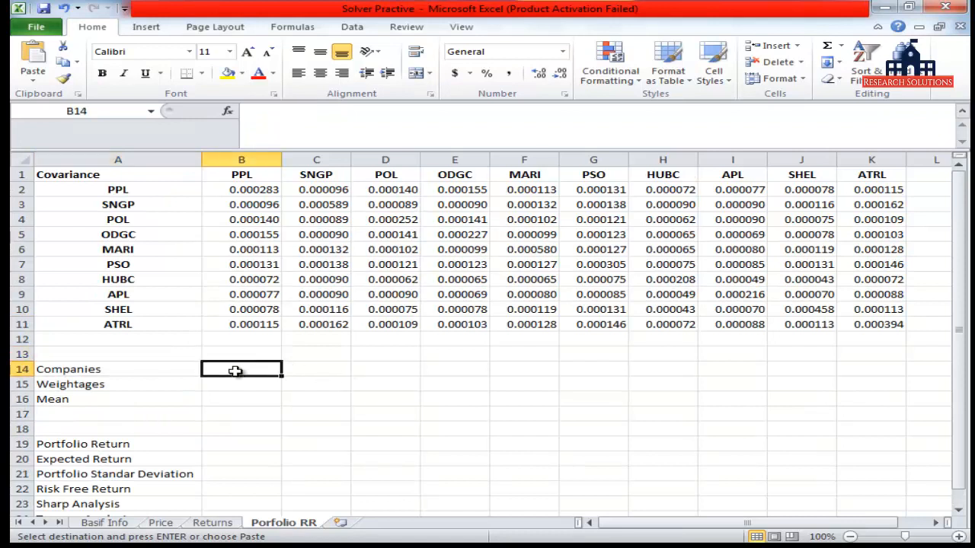
{"action": "type", "text": "="}
{"action": "key", "text": "ctrl+Up"}
{"action": "key", "text": "ctrl+Up"}
{"action": "key", "text": "Return"}
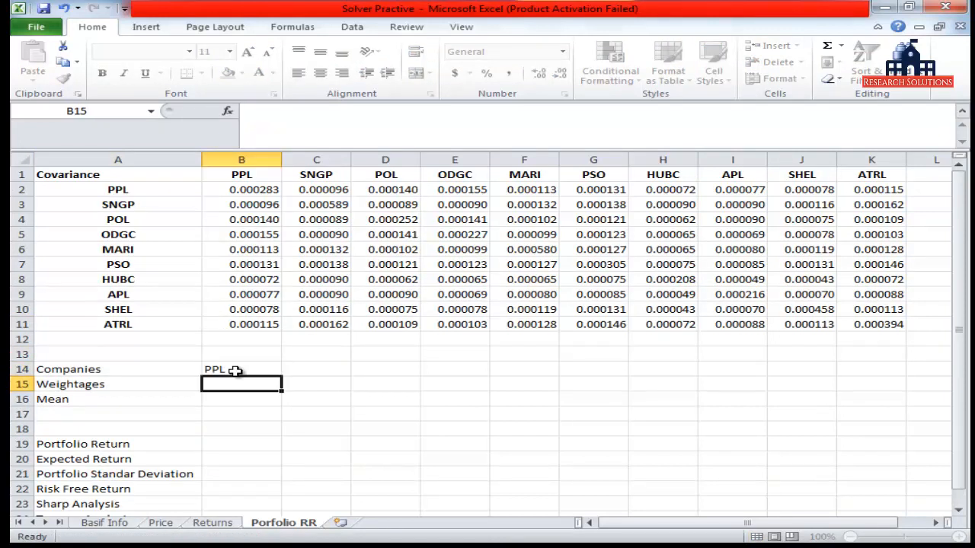
Fill the B14 company link across the Companies row to K14
{"action": "left_click", "coordinate": [235, 370]}
{"action": "key", "text": "shift+Right"}
{"action": "key", "text": "shift+Right"}
{"action": "key", "text": "shift+Right"}
{"action": "key", "text": "shift+Right"}
{"action": "key", "text": "shift+Right"}
{"action": "key", "text": "shift+Right"}
{"action": "key", "text": "shift+Right"}
{"action": "key", "text": "shift+Right"}
{"action": "key", "text": "shift+Right"}
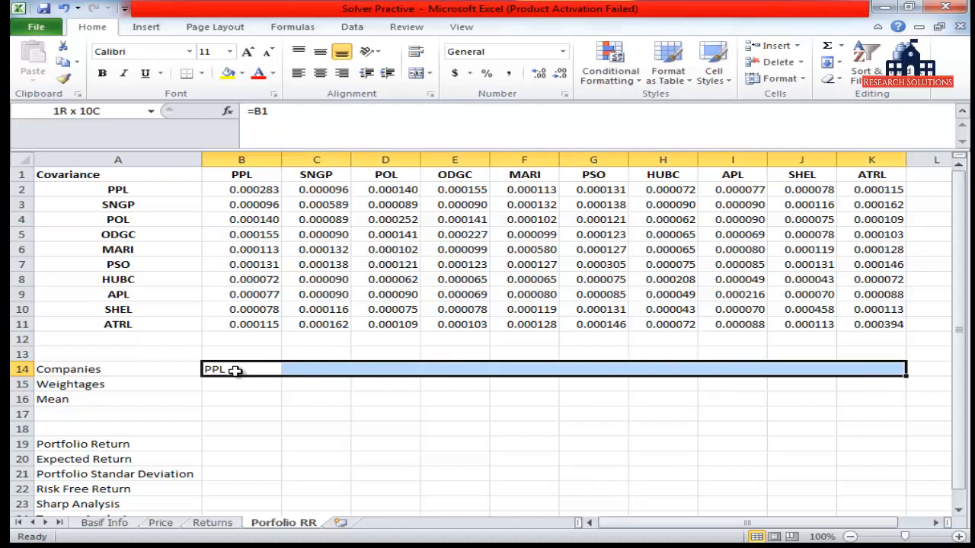
{"action": "key", "text": "ctrl+r"}
{"action": "key", "text": "Down"}
{"action": "key", "text": "Left"}
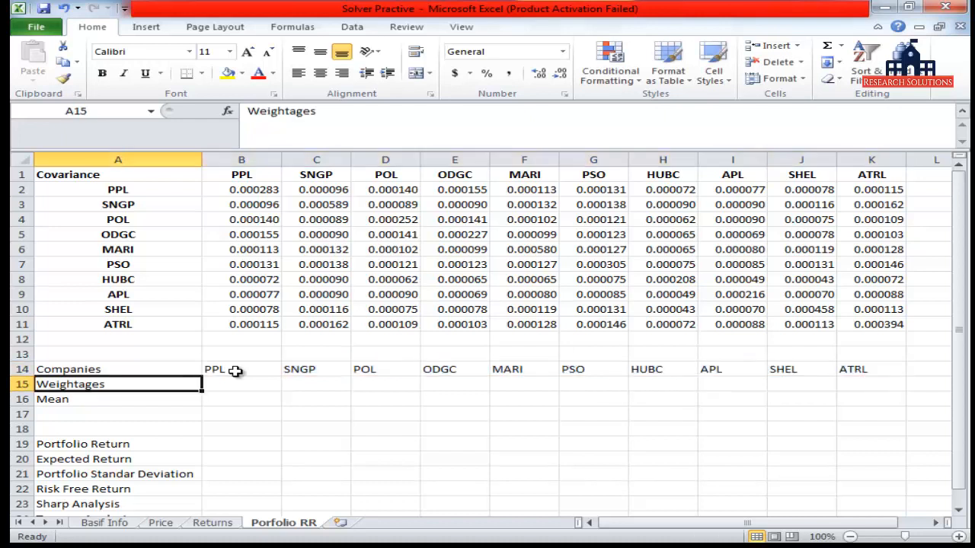
{"action": "key", "text": "Right"}
{"action": "key", "text": "Left"}
{"action": "key", "text": "Right"}
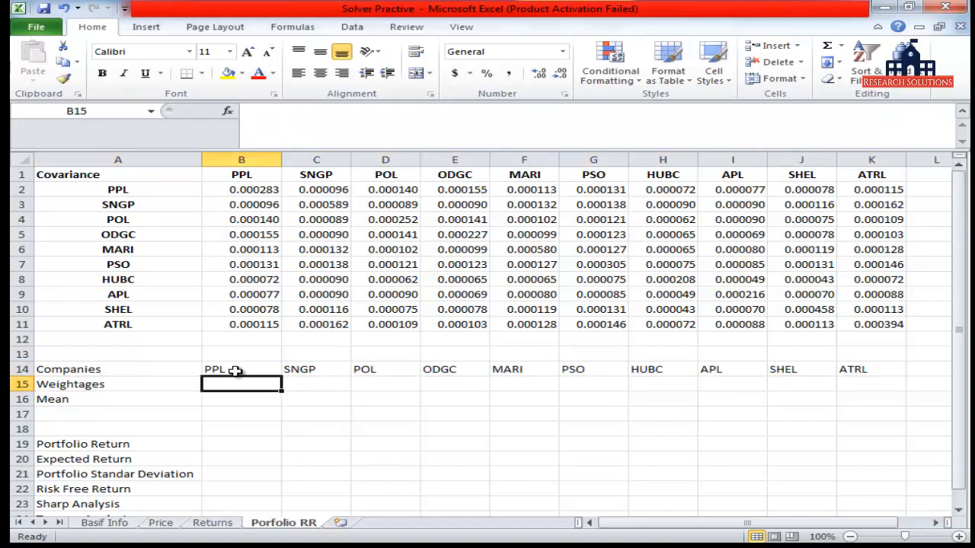
{"action": "key", "text": "Left"}
{"action": "key", "text": "Down"}
{"action": "key", "text": "Right"}
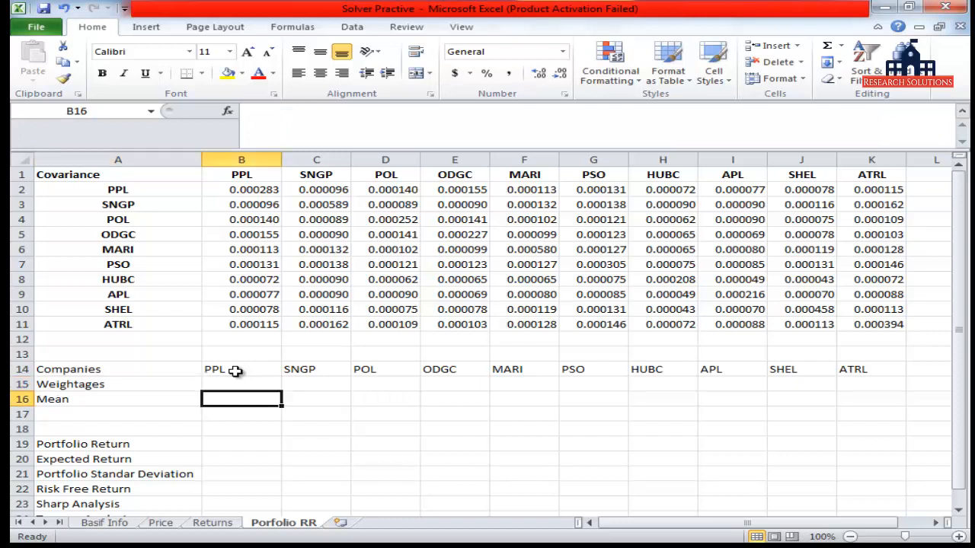
{"action": "type", "text": "=vloo"}
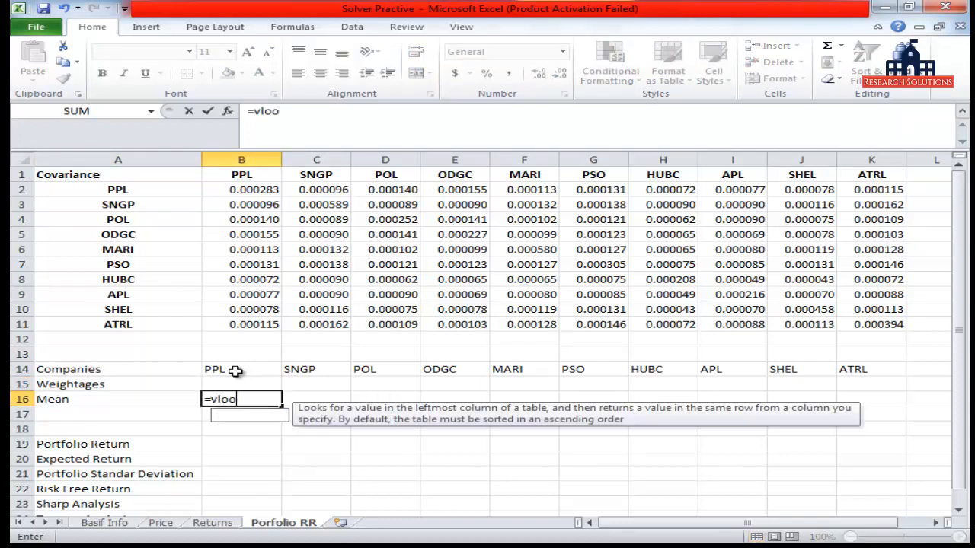
{"action": "key", "text": "Tab"}
{"action": "key", "text": "Left"}
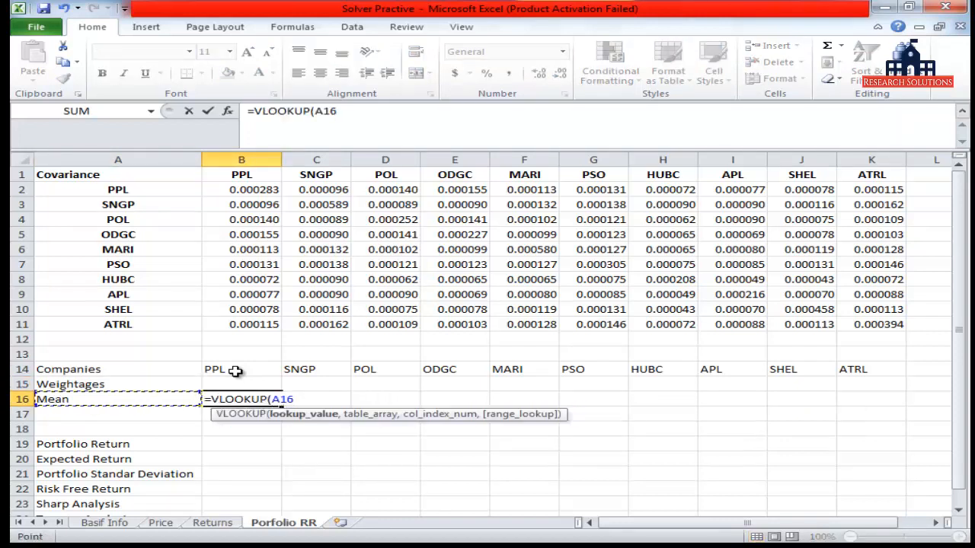
{"action": "type", "text": ","}
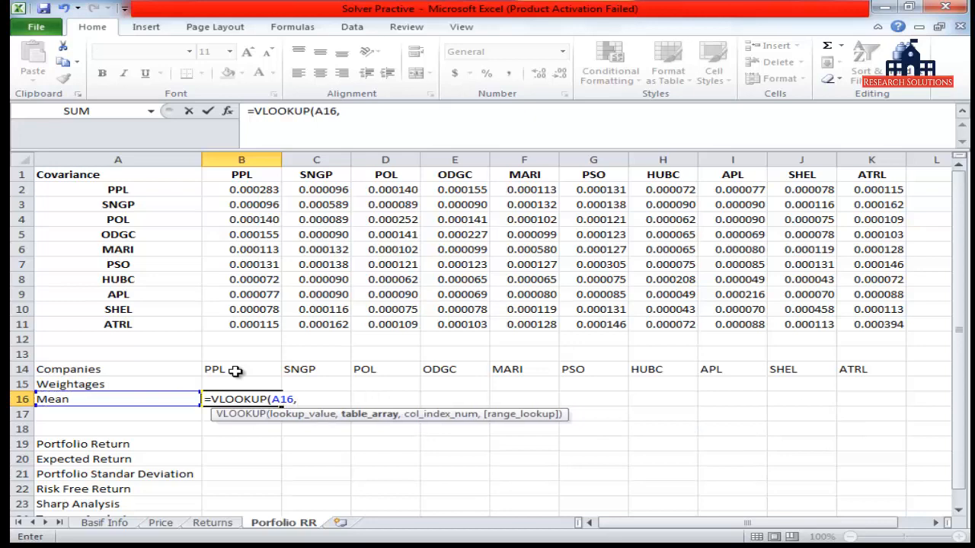
{"action": "key", "text": "Escape"}
Copy the Average label from A1461 on the Returns sheet over the Mean label in A16 on Porfolio RR
{"action": "key", "text": "ctrl+Page_Up"}
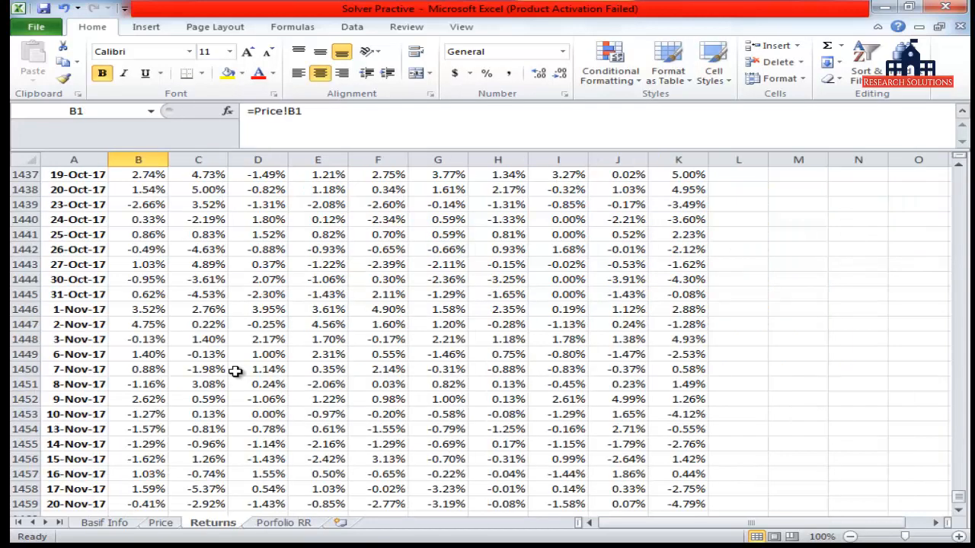
{"action": "key", "text": "Left"}
{"action": "key", "text": "ctrl+Down"}
{"action": "key", "text": "Down"}
{"action": "key", "text": "Down"}
{"action": "key", "text": "Down"}
{"action": "key", "text": "Down"}
{"action": "key", "text": "Down"}
{"action": "key", "text": "Down"}
{"action": "key", "text": "Down"}
{"action": "key", "text": "Down"}
{"action": "key", "text": "Down"}
{"action": "key", "text": "Down"}
{"action": "key", "text": "Down"}
{"action": "key", "text": "ctrl+Up"}
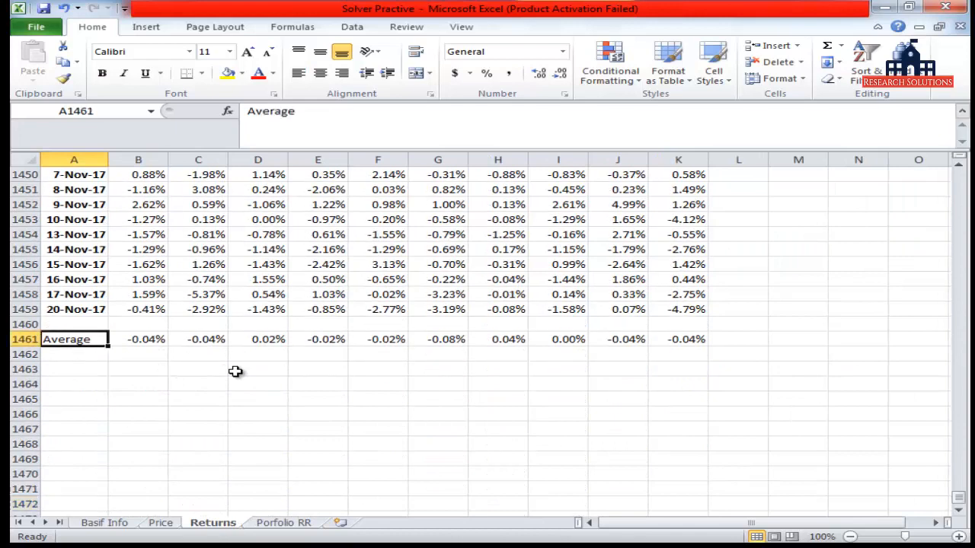
{"action": "key", "text": "ctrl+c"}
{"action": "key", "text": "ctrl+Page_Down"}
{"action": "key", "text": "Left"}
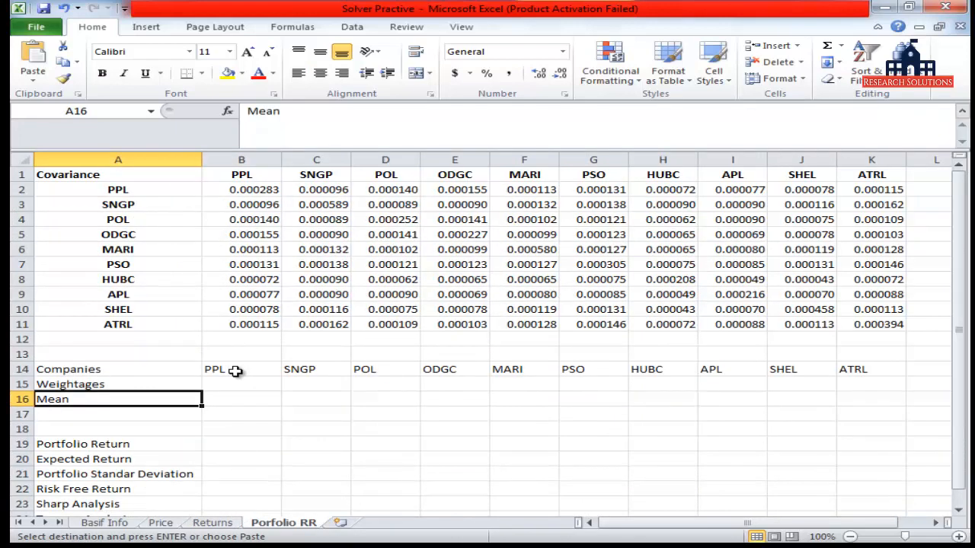
{"action": "key", "text": "ctrl+v"}
Look up the PPL average return in B16 with =VLOOKUP(A16,Returns!$A$1461:$K$1461,2,FALSE)
{"action": "key", "text": "Right"}
{"action": "type", "text": "=vloo"}
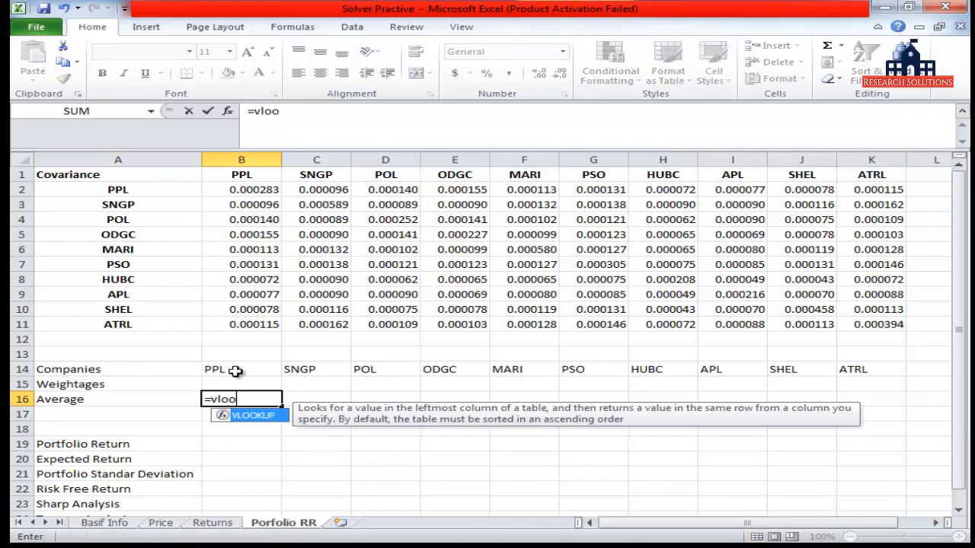
{"action": "key", "text": "Tab"}
{"action": "key", "text": "Left"}
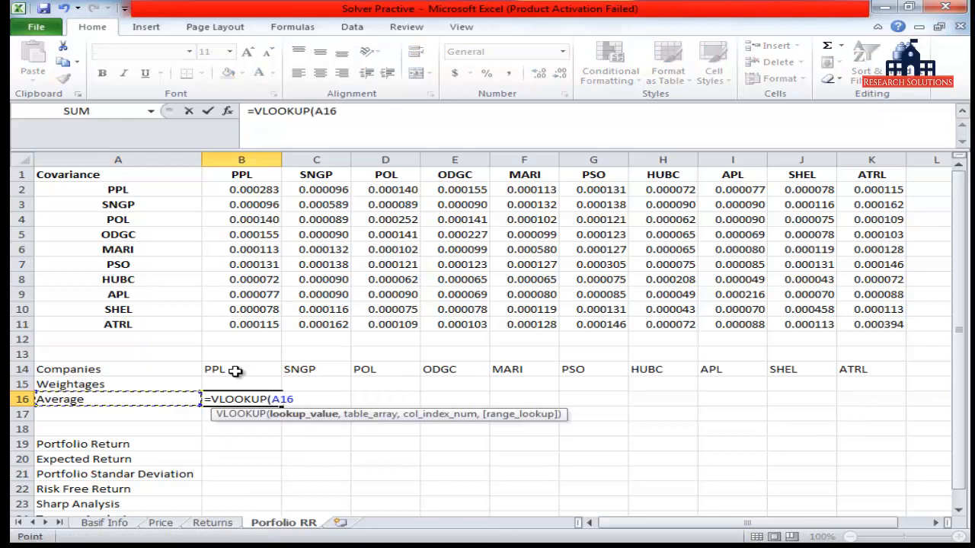
{"action": "type", "text": ","}
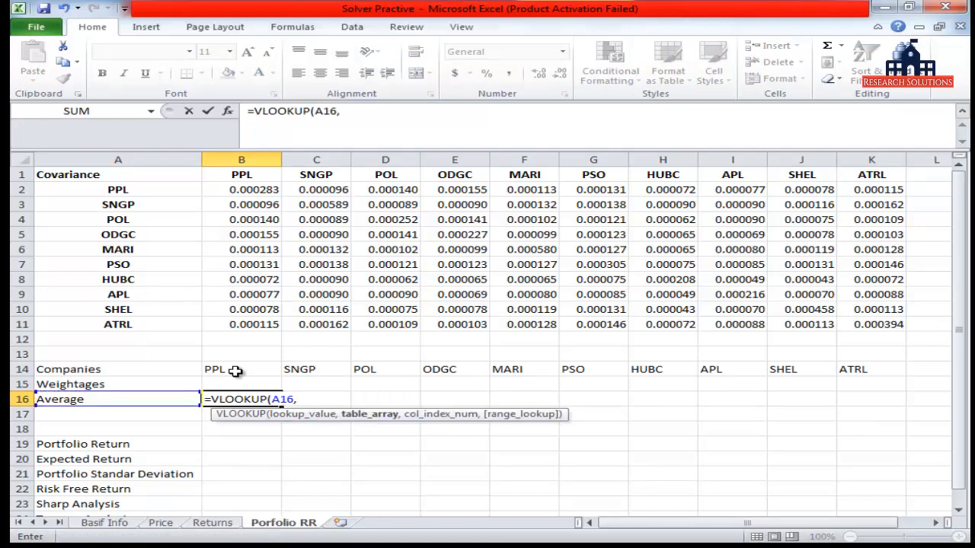
{"action": "key", "text": "ctrl+Page_Up"}
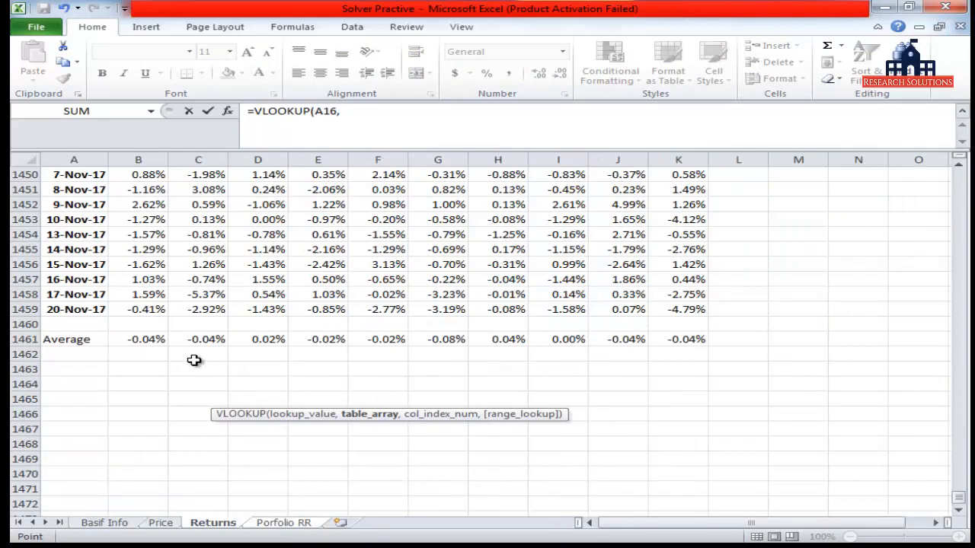
{"action": "left_click", "coordinate": [68, 340]}
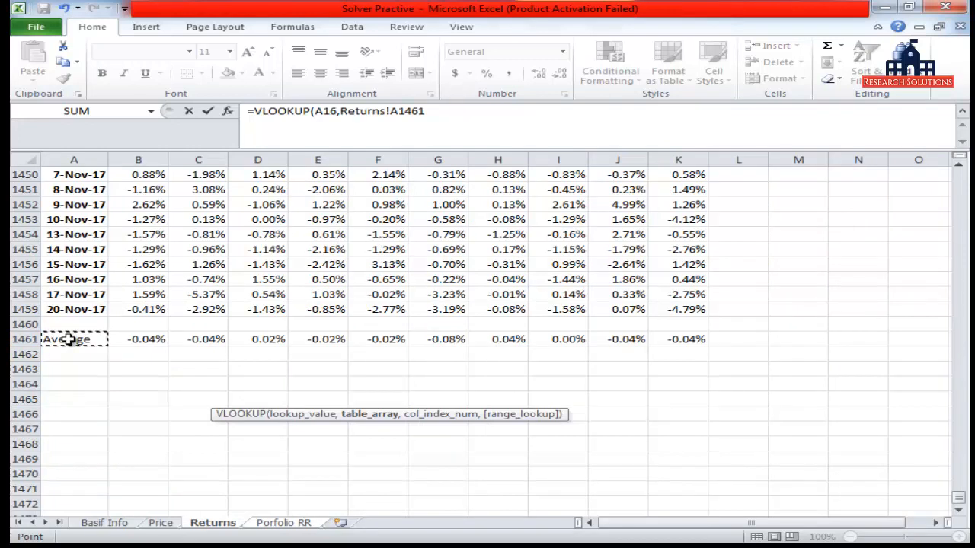
{"action": "key", "text": "ctrl+shift+Right"}
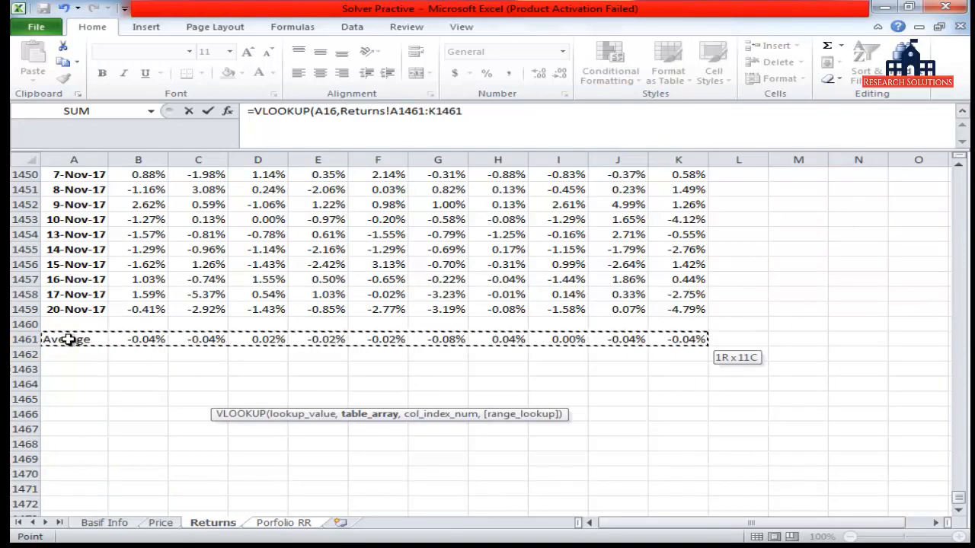
{"action": "key", "text": "F4"}
{"action": "type", "text": ","}
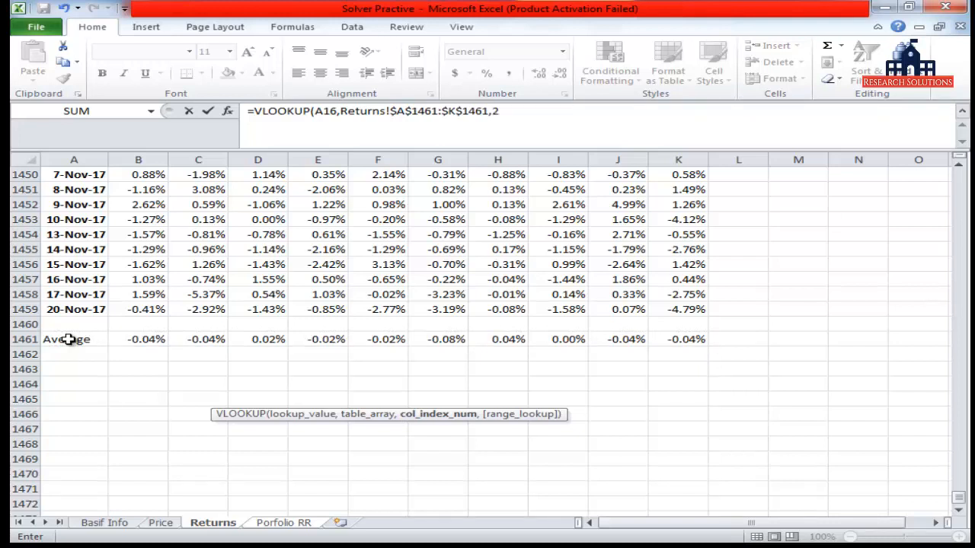
{"action": "type", "text": "2,"}
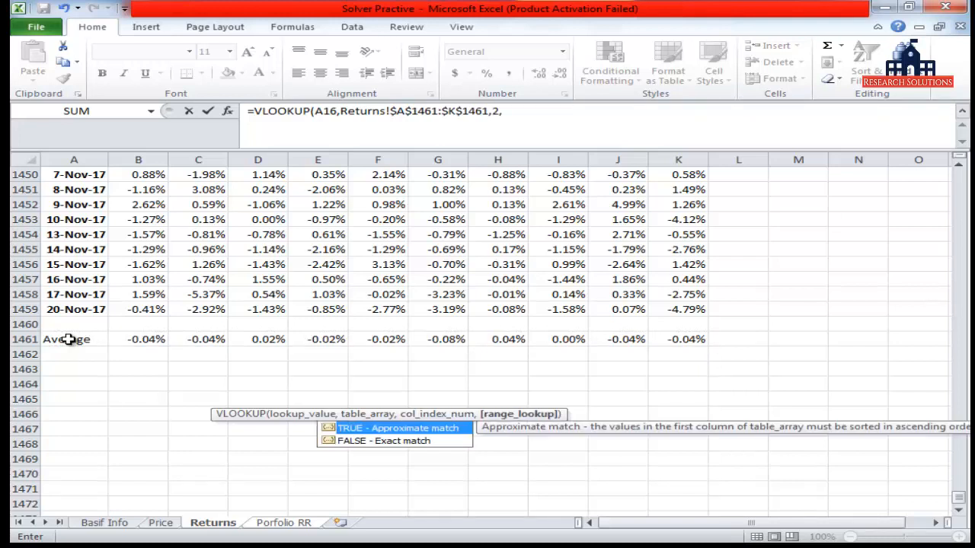
{"action": "key", "text": "Down"}
{"action": "key", "text": "Tab"}
{"action": "type", "text": ")"}
{"action": "key", "text": "Return"}
{"action": "key", "text": "Up"}
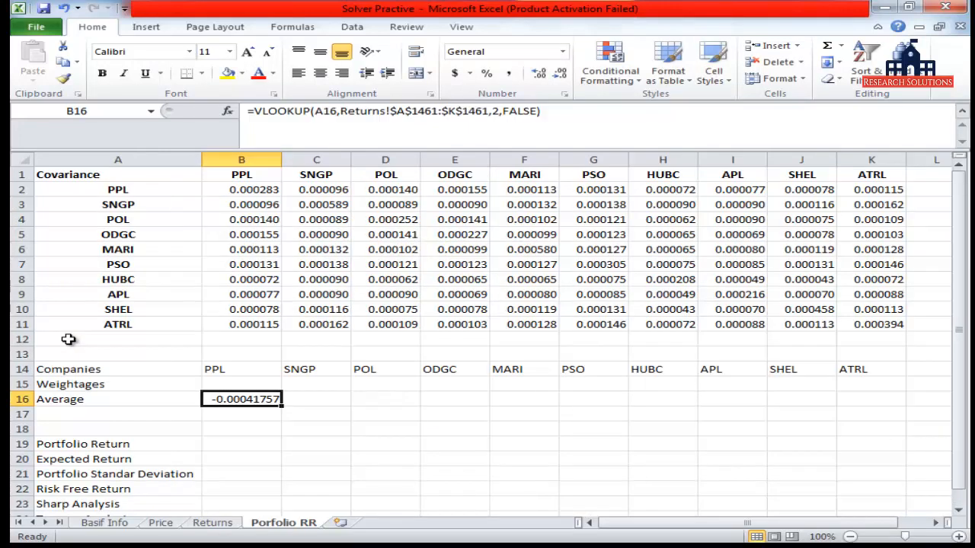
Format B16 as a percentage with two decimal places and try filling its lookup across the Average row to K16
{"action": "left_click", "coordinate": [486, 73]}
{"action": "left_click", "coordinate": [538, 75]}
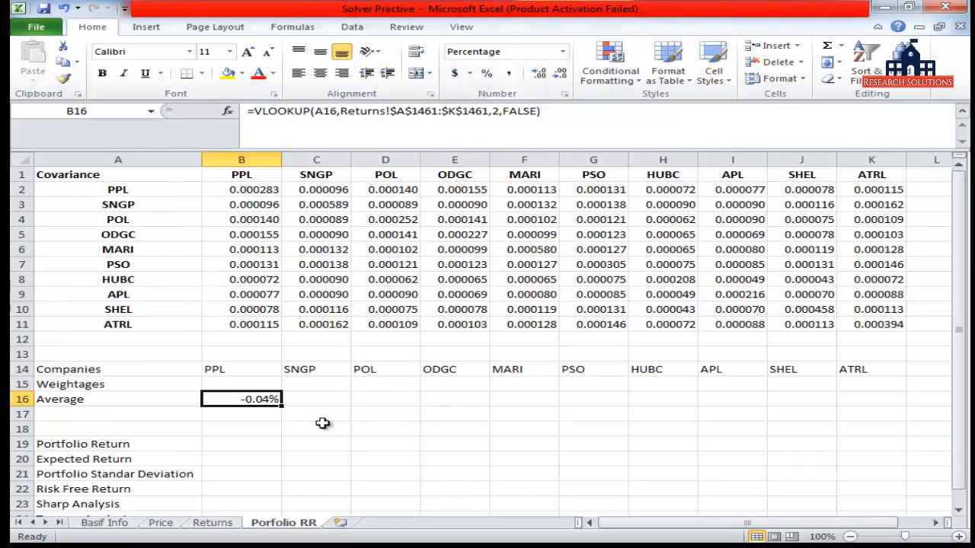
{"action": "left_click_drag", "start_coordinate": [281, 407], "coordinate": [884, 418]}
{"action": "left_click", "coordinate": [326, 399]}
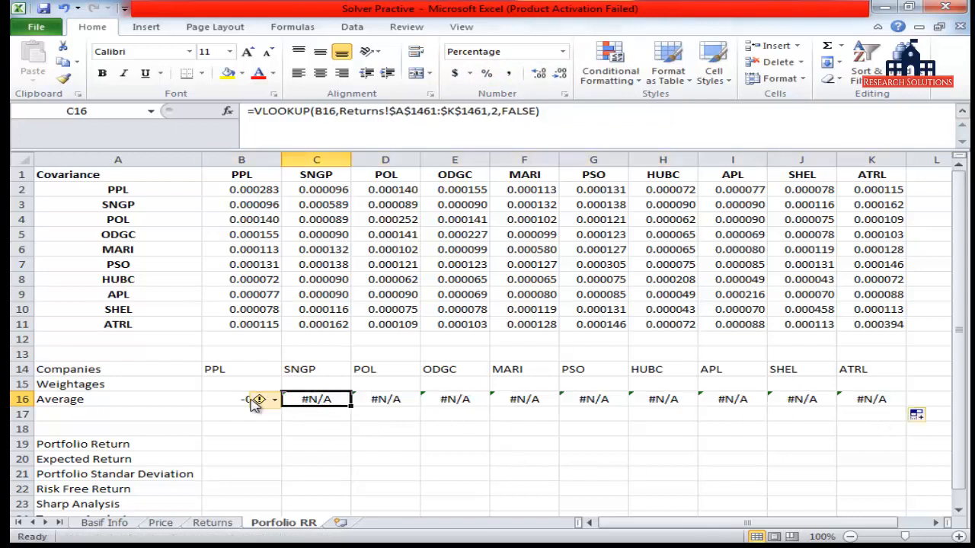
Replace the lookup in B16 with a direct link to the PPL average in B1461 on the Returns sheet
{"action": "left_click", "coordinate": [228, 399]}
{"action": "type", "text": "="}
{"action": "key", "text": "ctrl+Page_Up"}
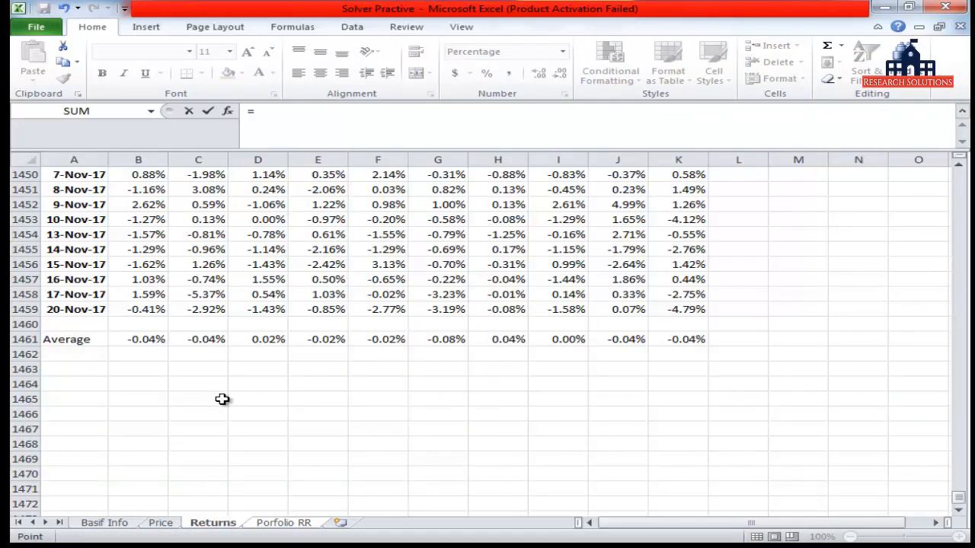
{"action": "left_click", "coordinate": [137, 339]}
{"action": "key", "text": "Return"}
{"action": "key", "text": "Up"}
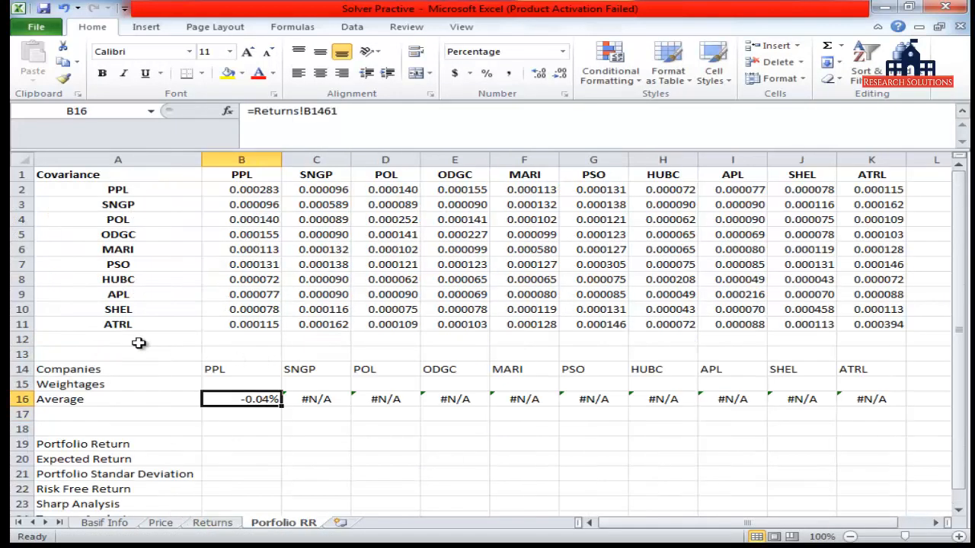
Fill the B16 link across the Average row to K16 and check the row's formulas
{"action": "key", "text": "ctrl+shift+Right"}
{"action": "key", "text": "ctrl+r"}
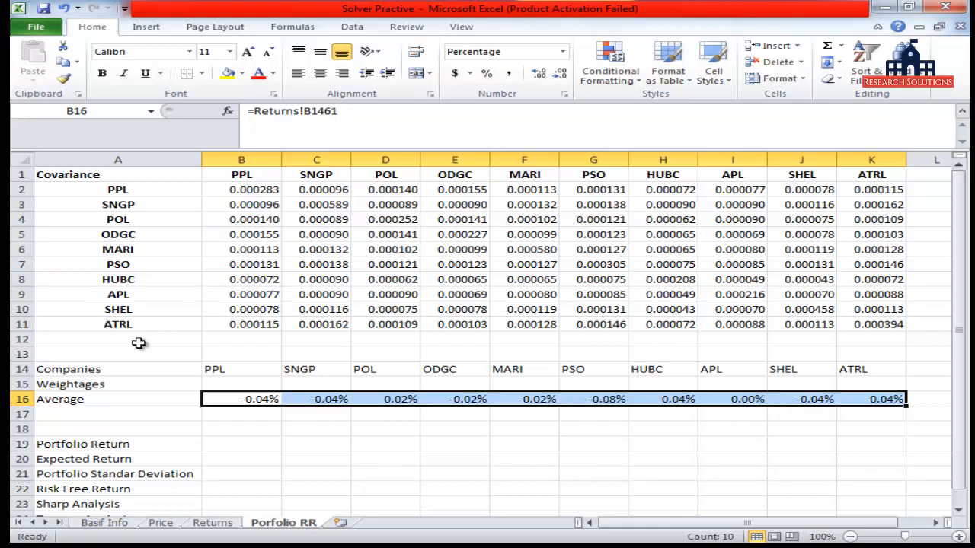
{"action": "key", "text": "shift+BackSpace"}
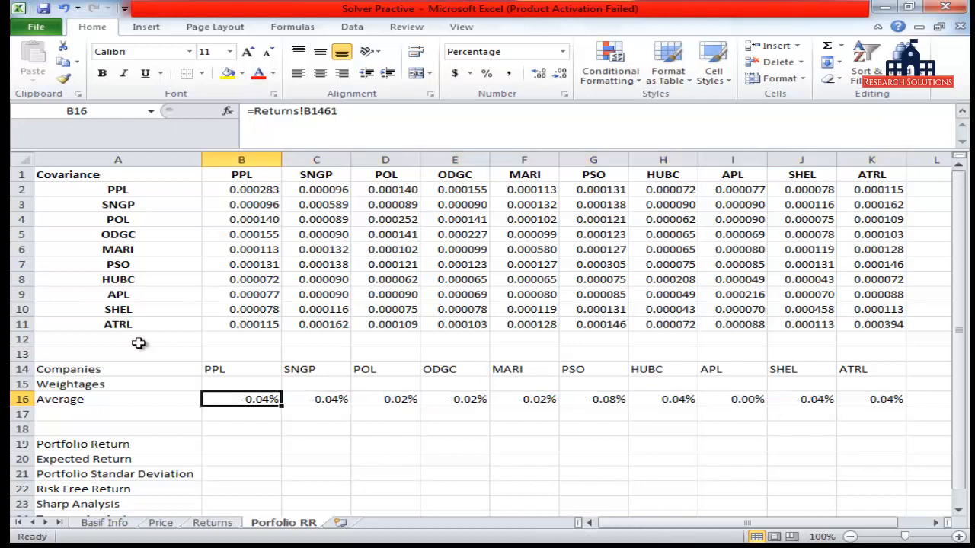
{"action": "key", "text": "Right"}
{"action": "key", "text": "Right"}
{"action": "key", "text": "Left"}
{"action": "key", "text": "Left"}
{"action": "key", "text": "Left"}
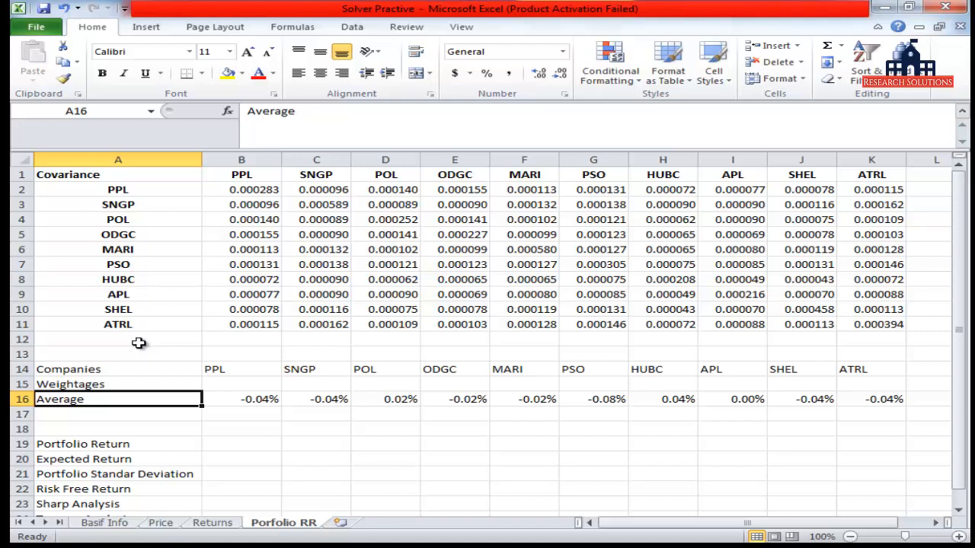
{"action": "key", "text": "Right"}
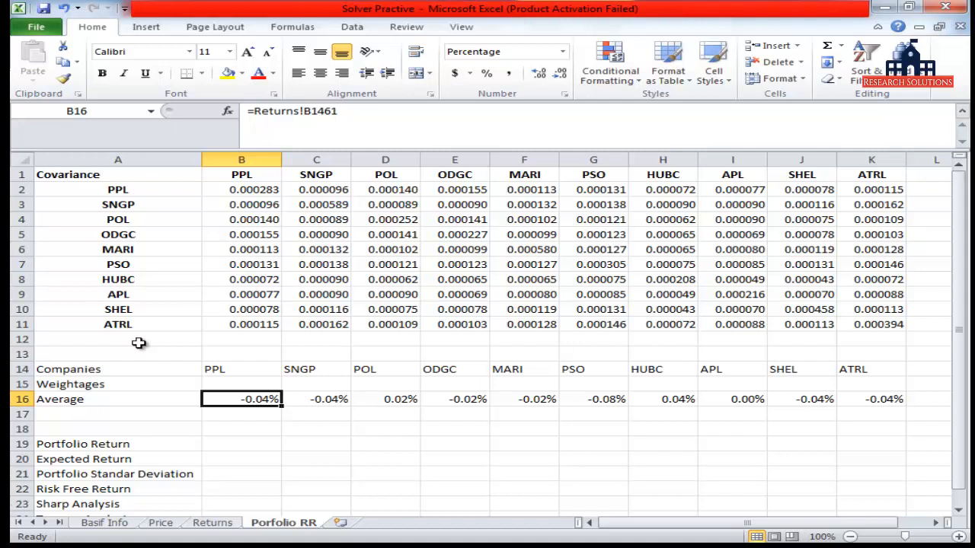
Center and bold the company names in B14:K14
{"action": "key", "text": "Up"}
{"action": "key", "text": "Up"}
{"action": "key", "text": "Left"}
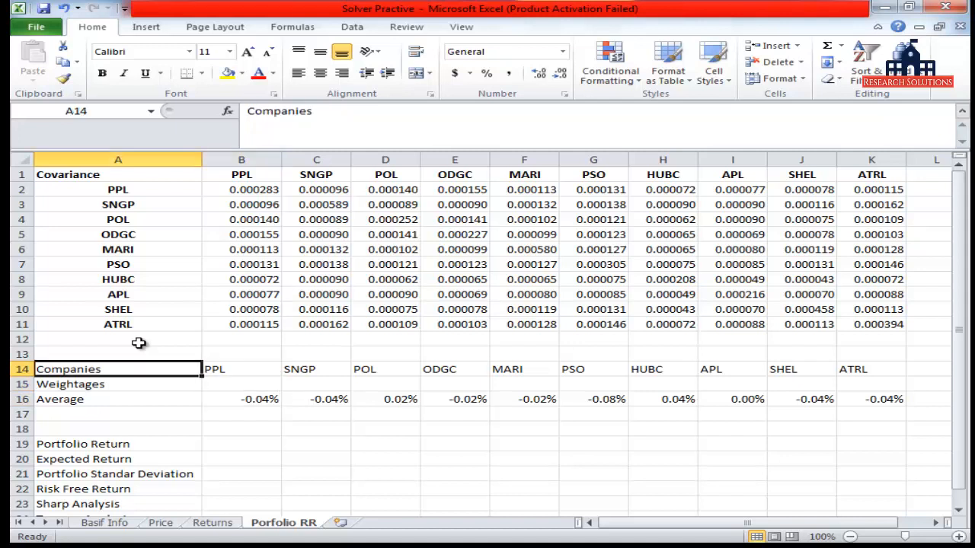
{"action": "key", "text": "Right"}
{"action": "key", "text": "ctrl+shift+Right"}
{"action": "left_click", "coordinate": [319, 73]}
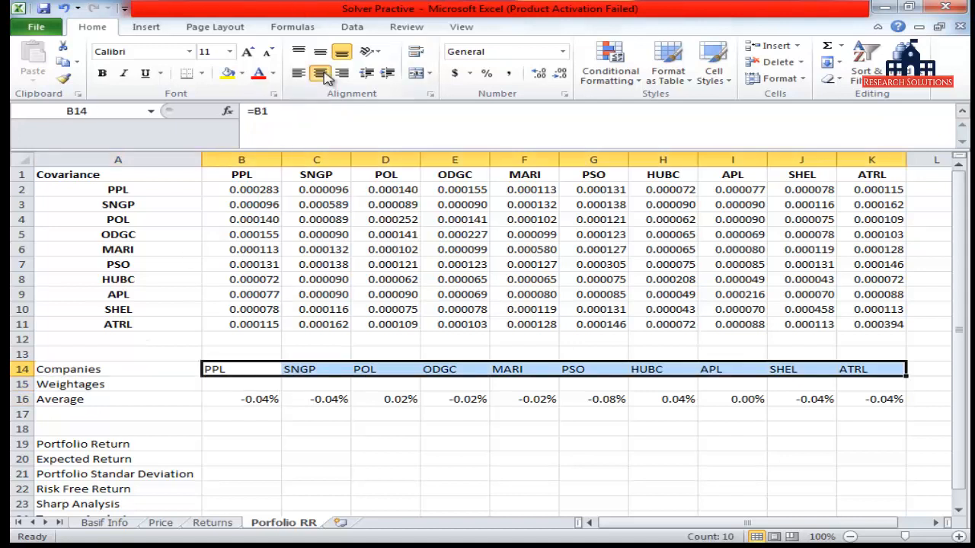
{"action": "left_click", "coordinate": [101, 73]}
{"action": "left_click", "coordinate": [618, 382]}
{"action": "left_click", "coordinate": [122, 444]}
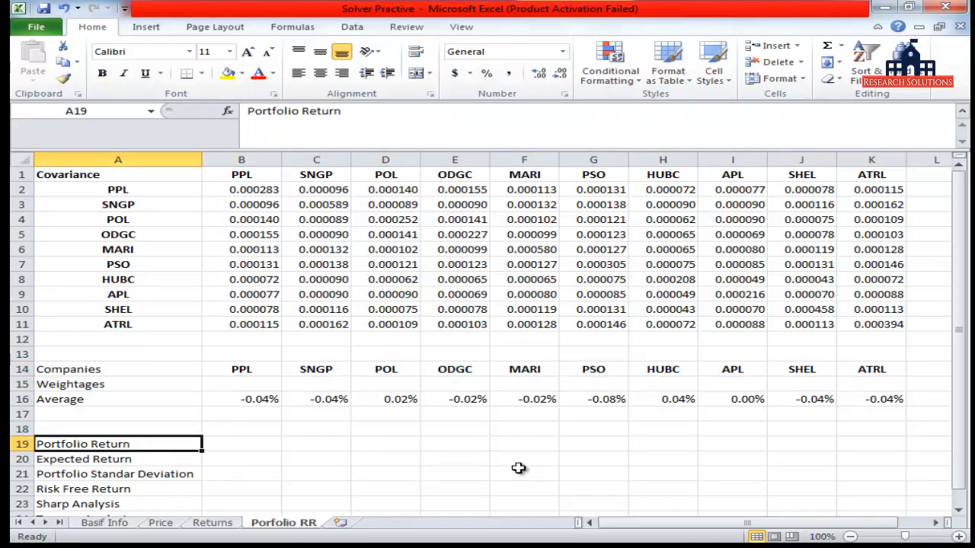
{"action": "key", "text": "Tab"}
{"action": "type", "text": "=-"}
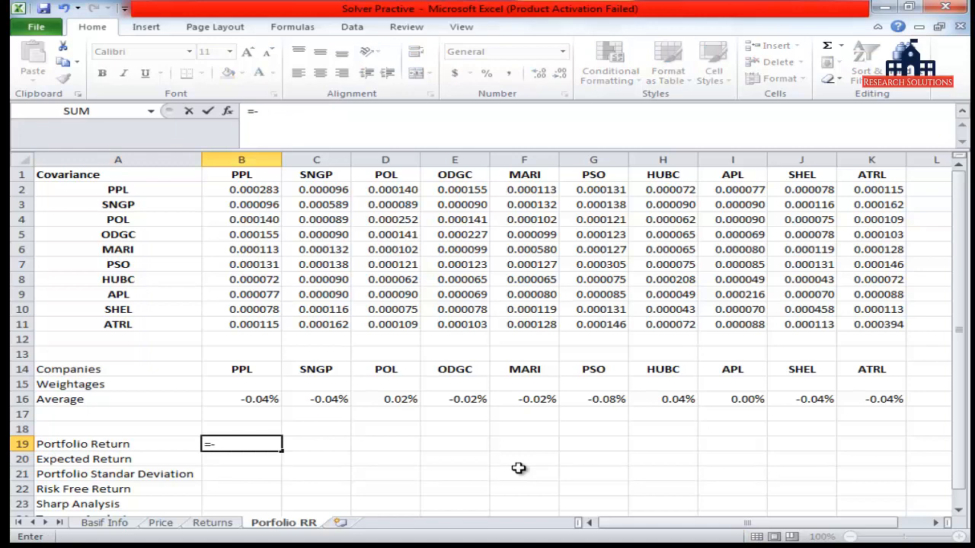
{"action": "key", "text": "Escape"}
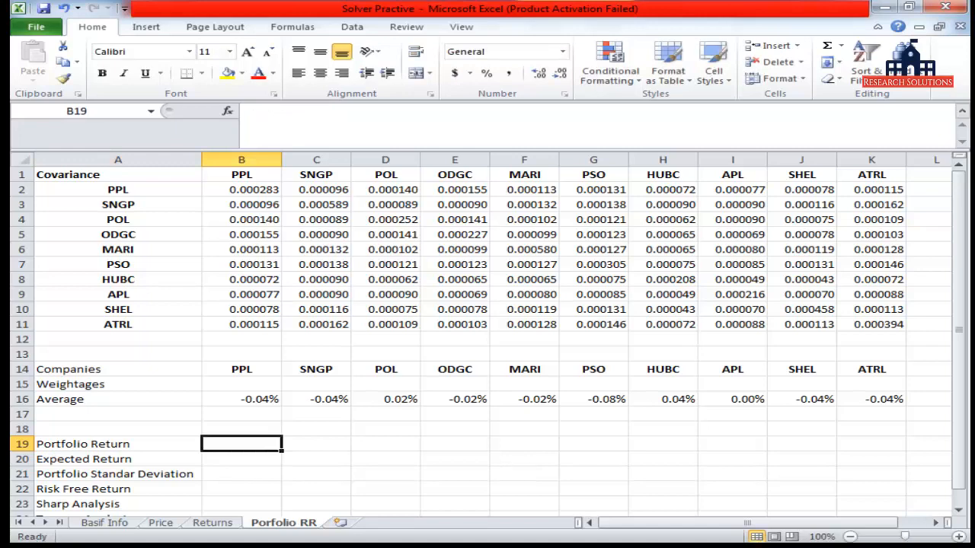
Switch to the Word document on portfolio management and review the Formula of Portfolio Return
{"action": "key", "text": "alt+Tab"}
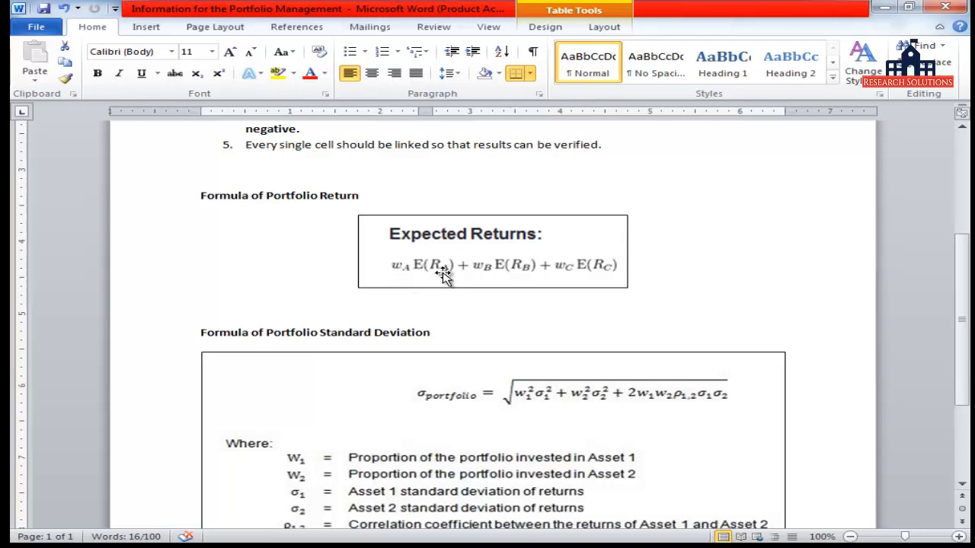
{"action": "left_click", "coordinate": [503, 547]}
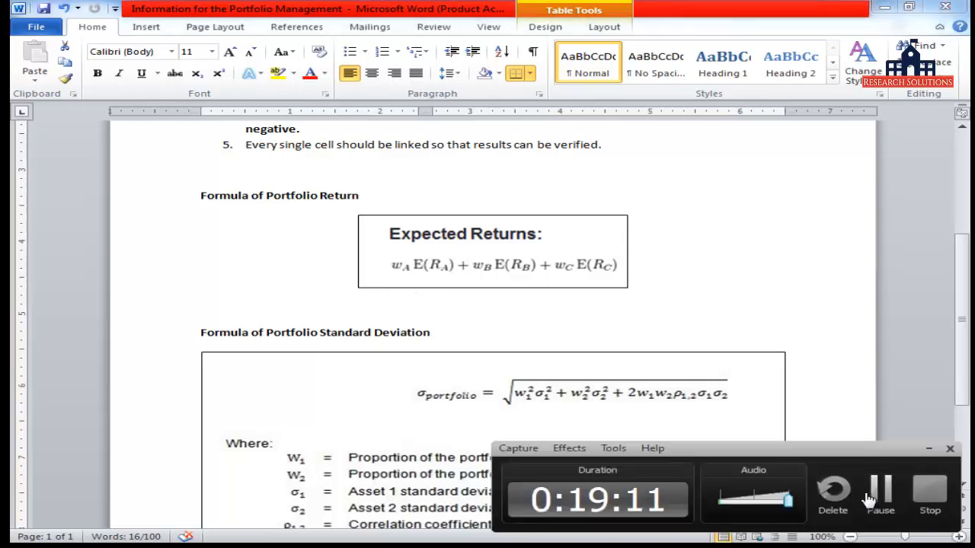
{"action": "left_click", "coordinate": [503, 333]}
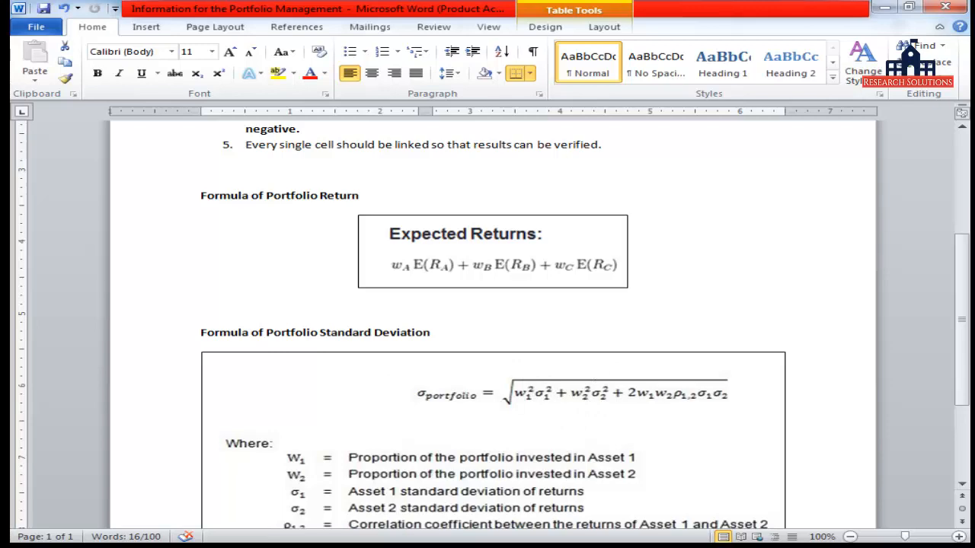
Switch back to the Excel workbook and calculate the Portfolio Return in B19 with =SUMPRODUCT(B15:K15,B16:K16)
{"action": "key", "text": "alt+Tab"}
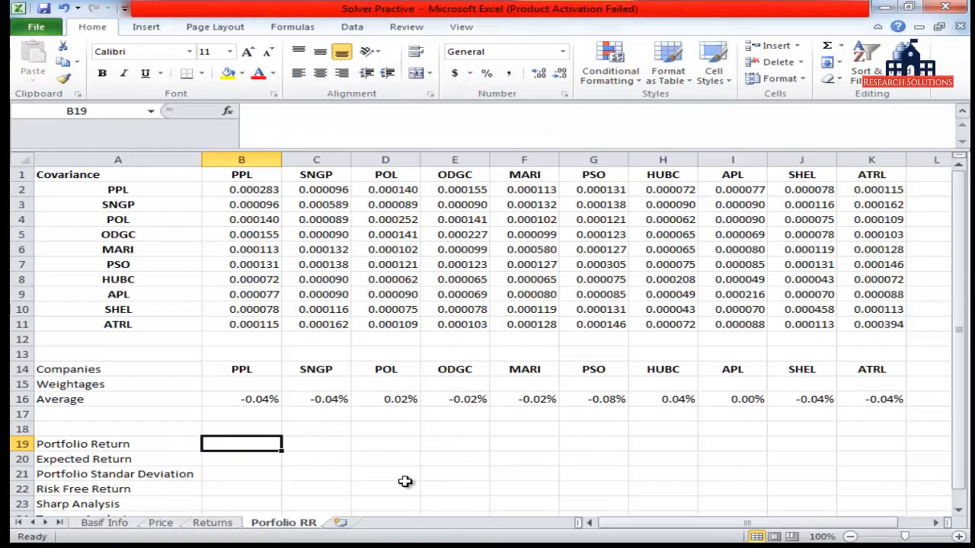
{"action": "type", "text": "=sum"}
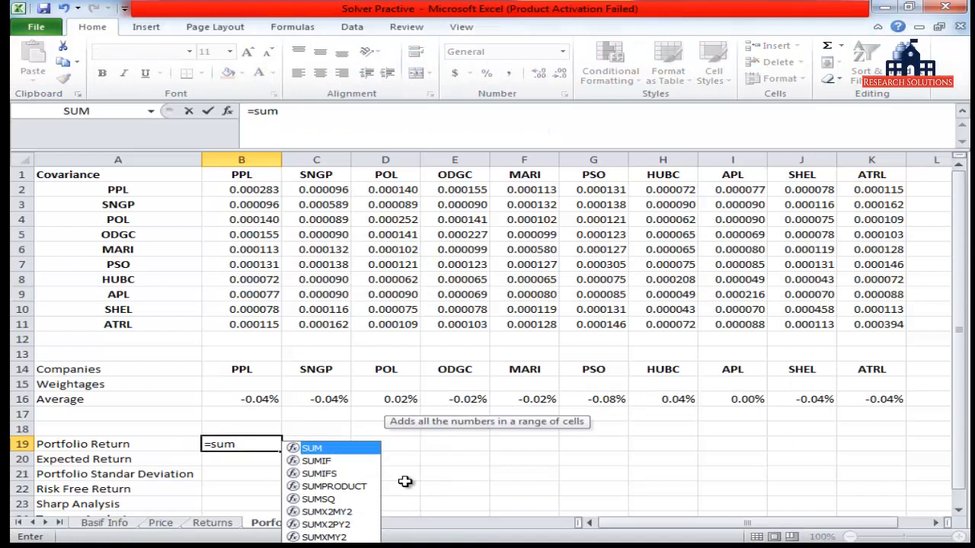
{"action": "key", "text": "Down"}
{"action": "key", "text": "Down"}
{"action": "key", "text": "Down"}
{"action": "key", "text": "Tab"}
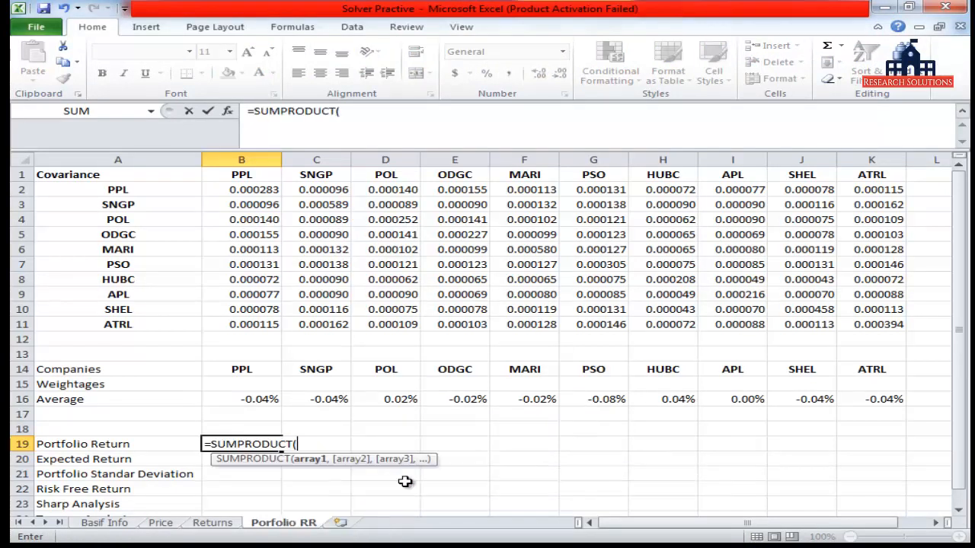
{"action": "key", "text": "Left"}
{"action": "key", "text": "Up"}
{"action": "key", "text": "Up"}
{"action": "key", "text": "Up"}
{"action": "key", "text": "Up"}
{"action": "key", "text": "Right"}
{"action": "key", "text": "shift+Right"}
{"action": "key", "text": "shift+Right"}
{"action": "key", "text": "shift+Right"}
{"action": "key", "text": "shift+Right"}
{"action": "key", "text": "shift+Right"}
{"action": "key", "text": "shift+Right"}
{"action": "key", "text": "shift+Right"}
{"action": "key", "text": "shift+Right"}
{"action": "key", "text": "shift+Right"}
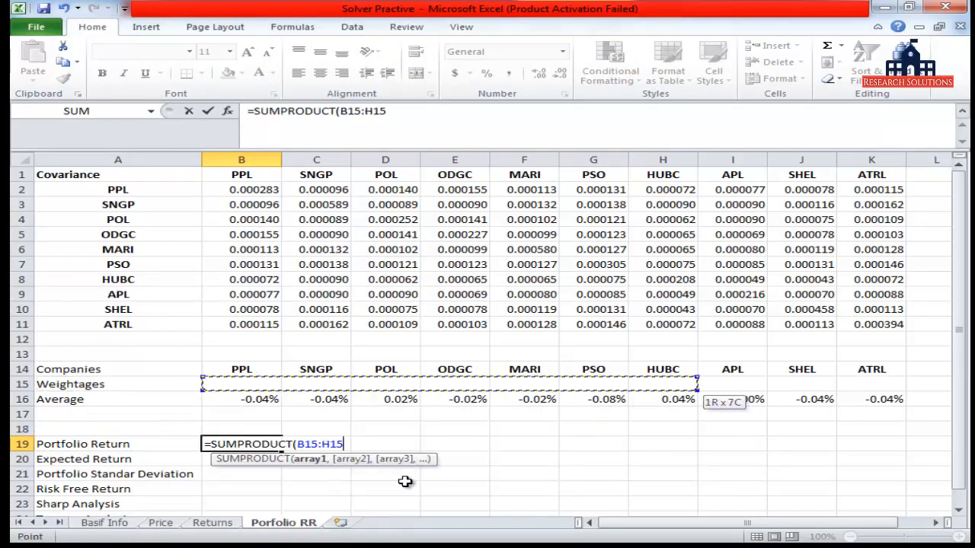
{"action": "type", "text": ","}
{"action": "key", "text": "Up"}
{"action": "key", "text": "Up"}
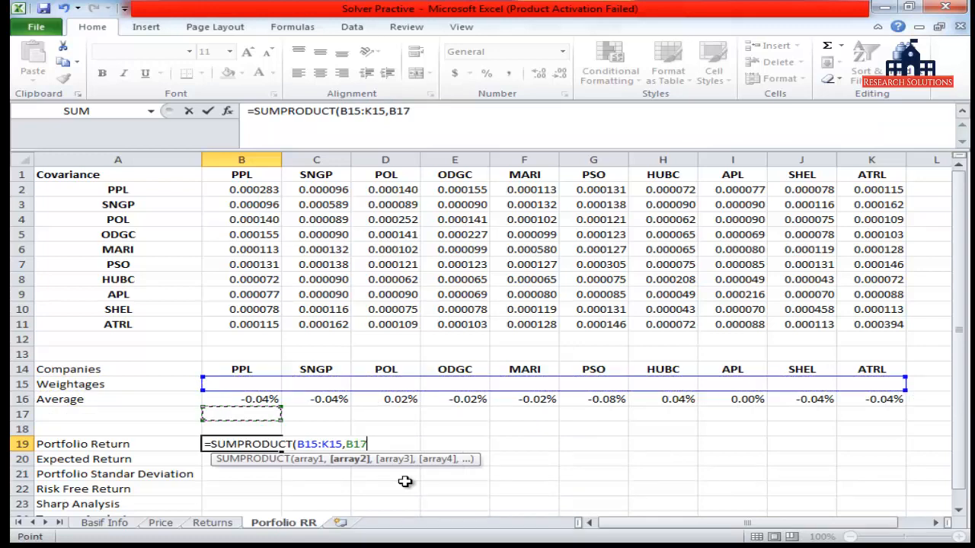
{"action": "key", "text": "Up"}
{"action": "key", "text": "shift+Right"}
{"action": "key", "text": "shift+Right"}
{"action": "key", "text": "shift+Right"}
{"action": "key", "text": "shift+Right"}
{"action": "key", "text": "shift+Right"}
{"action": "key", "text": "shift+Right"}
{"action": "key", "text": "shift+Right"}
{"action": "key", "text": "shift+Right"}
{"action": "key", "text": "shift+Right"}
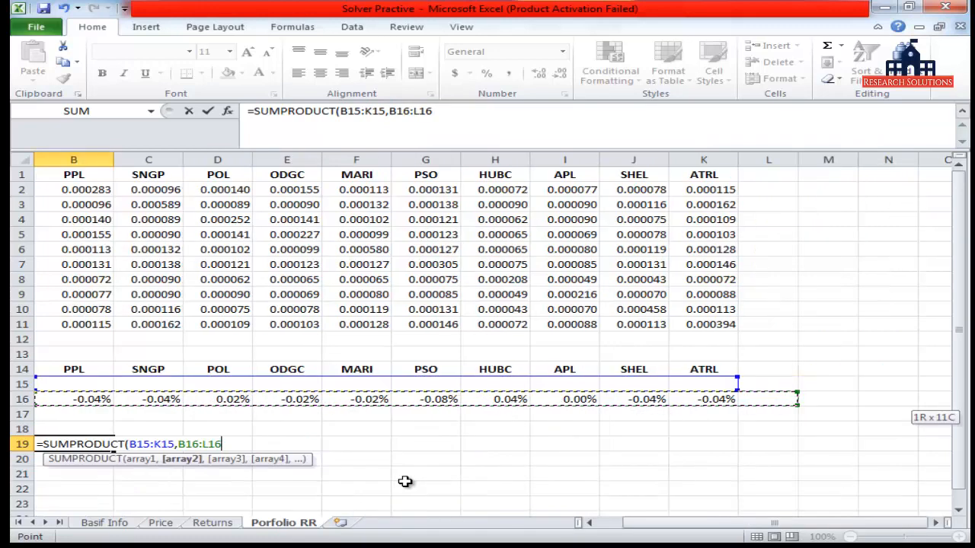
{"action": "type", "text": ")"}
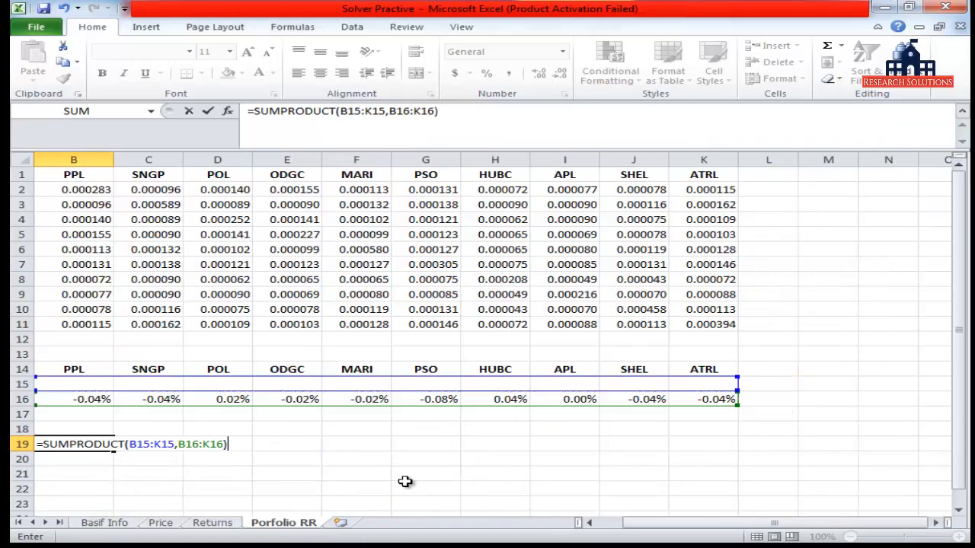
{"action": "key", "text": "ctrl+Return"}
{"action": "key", "text": "Left"}
{"action": "key", "text": "Right"}
{"action": "key", "text": "Up"}
{"action": "key", "text": "Up"}
{"action": "key", "text": "Up"}
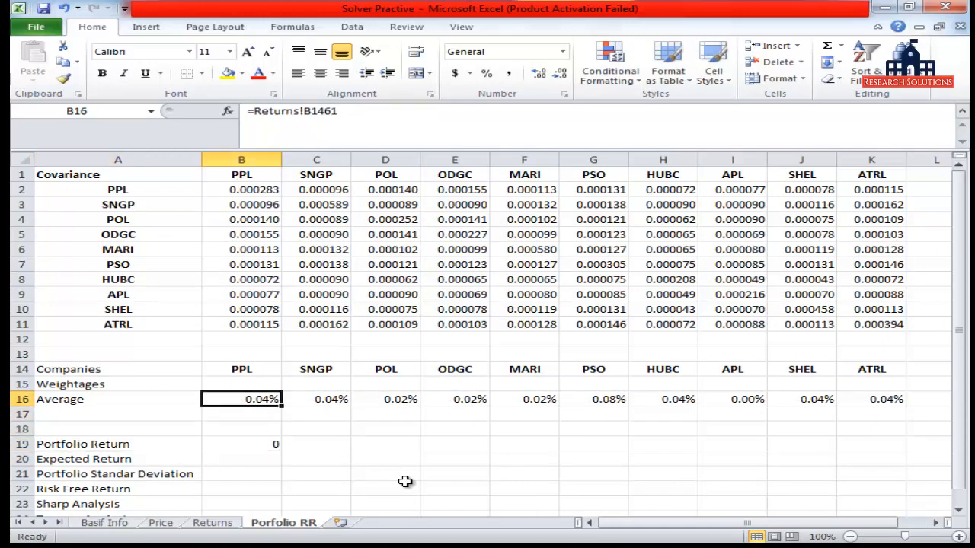
{"action": "key", "text": "Up"}
{"action": "key", "text": "Down"}
{"action": "key", "text": "Down"}
{"action": "key", "text": "Down"}
{"action": "key", "text": "Down"}
{"action": "key", "text": "Down"}
{"action": "key", "text": "Down"}
{"action": "key", "text": "Down"}
{"action": "key", "text": "Up"}
{"action": "key", "text": "Up"}
{"action": "key", "text": "Up"}
{"action": "key", "text": "Up"}
{"action": "key", "text": "Up"}
{"action": "key", "text": "Up"}
{"action": "key", "text": "Up"}
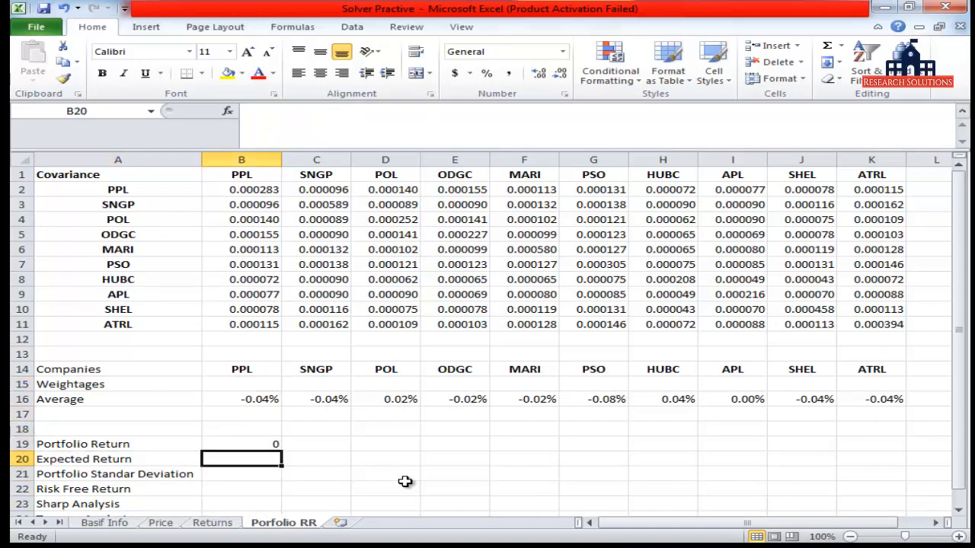
{"action": "key", "text": "Right"}
{"action": "key", "text": "Right"}
{"action": "key", "text": "Right"}
{"action": "key", "text": "Right"}
{"action": "key", "text": "Right"}
{"action": "key", "text": "Right"}
{"action": "key", "text": "Right"}
{"action": "key", "text": "Right"}
{"action": "key", "text": "Right"}
{"action": "key", "text": "Right"}
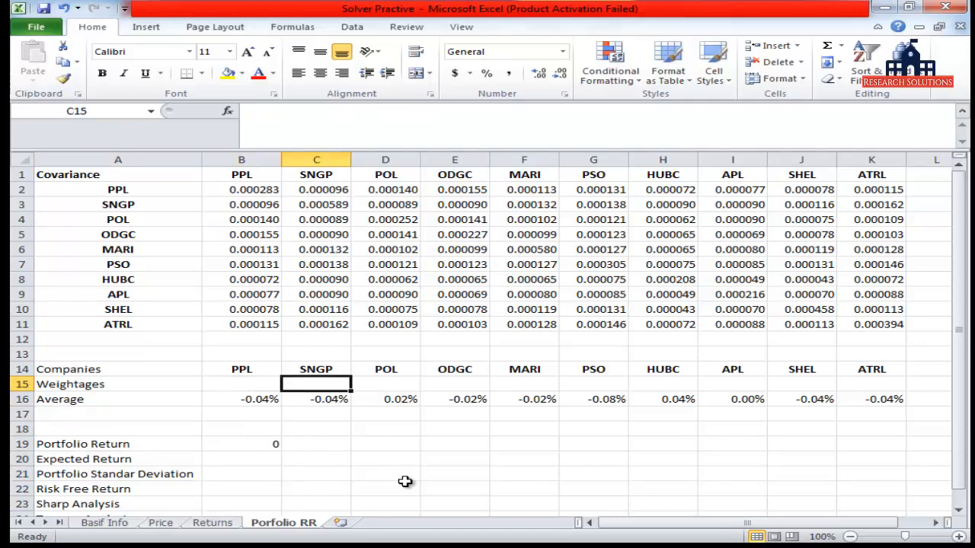
Total the weightages in L15 with =SUM(B15:K15)
{"action": "type", "text": "=sum"}
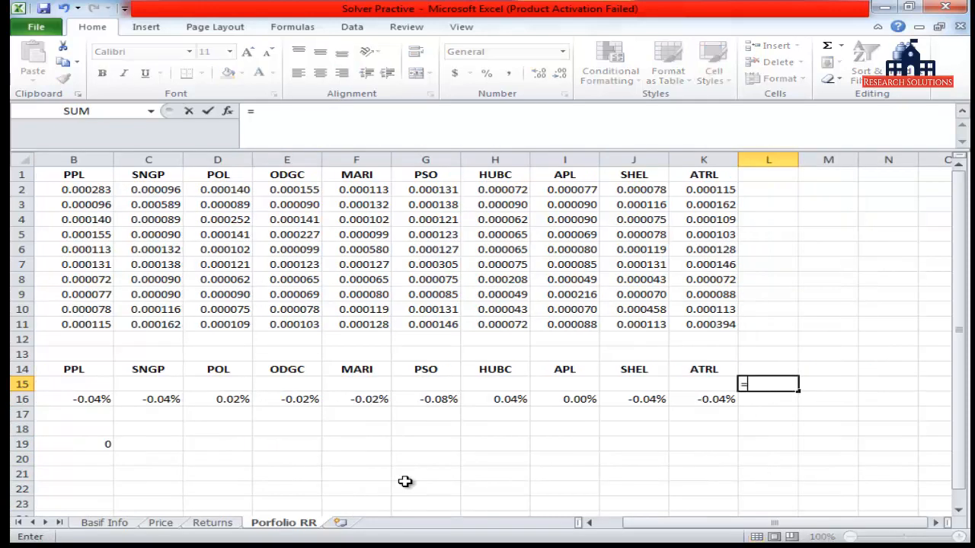
{"action": "key", "text": "Tab"}
{"action": "key", "text": "Left"}
{"action": "key", "text": "shift+Left"}
{"action": "key", "text": "shift+Left"}
{"action": "key", "text": "shift+Left"}
{"action": "key", "text": "shift+Left"}
{"action": "key", "text": "shift+Left"}
{"action": "key", "text": "shift+Left"}
{"action": "key", "text": "shift+Left"}
{"action": "key", "text": "shift+Left"}
{"action": "key", "text": "shift+Left"}
{"action": "key", "text": "shift+Left"}
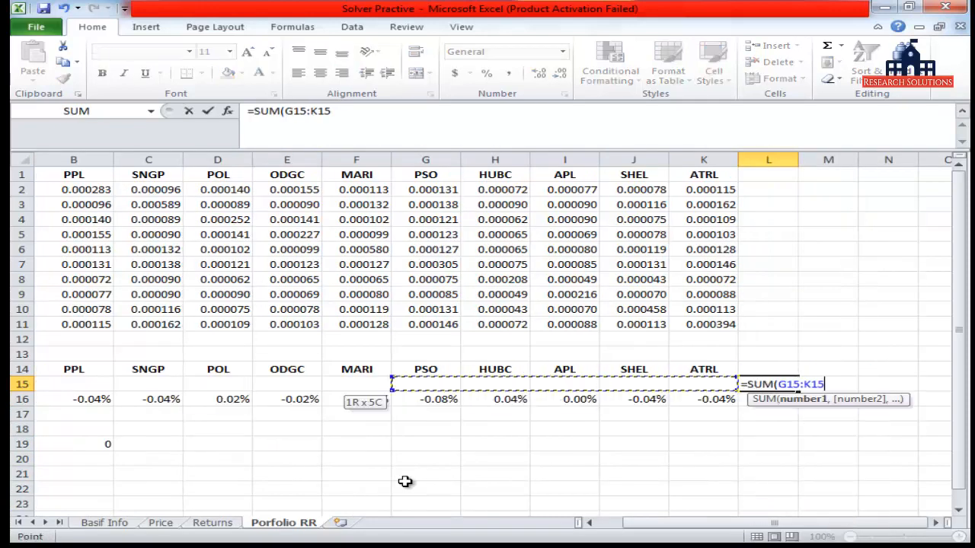
{"action": "key", "text": "shift+Right"}
{"action": "key", "text": "Return"}
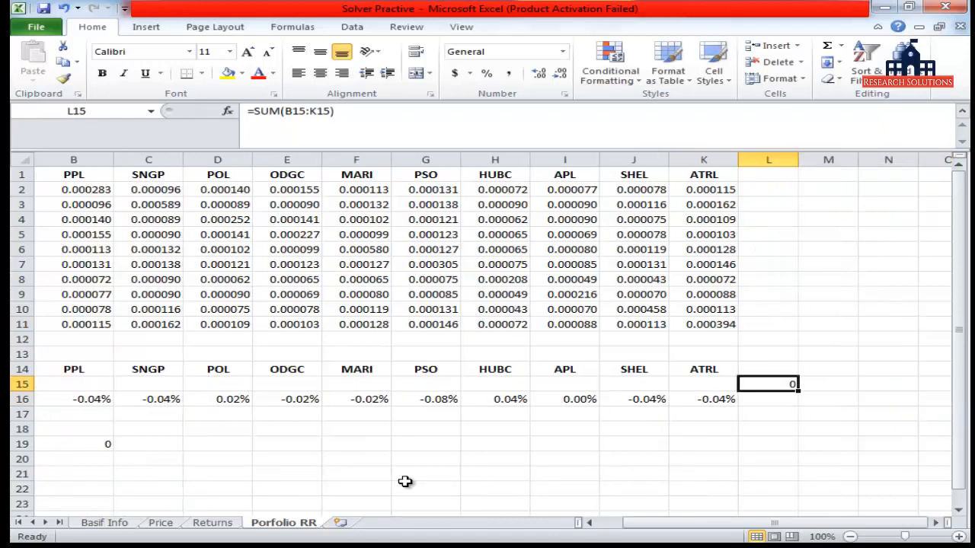
Select B21 for the portfolio standard deviation, then switch to the Word document to review the Formula of Portfolio Standard Deviation
{"action": "key", "text": "Left"}
{"action": "key", "text": "Left"}
{"action": "key", "text": "Left"}
{"action": "key", "text": "Left"}
{"action": "key", "text": "Left"}
{"action": "key", "text": "Left"}
{"action": "key", "text": "Left"}
{"action": "key", "text": "Left"}
{"action": "key", "text": "Left"}
{"action": "key", "text": "Left"}
{"action": "key", "text": "Left"}
{"action": "key", "text": "Down"}
{"action": "key", "text": "Down"}
{"action": "key", "text": "Down"}
{"action": "key", "text": "Down"}
{"action": "key", "text": "Down"}
{"action": "key", "text": "Down"}
{"action": "key", "text": "Down"}
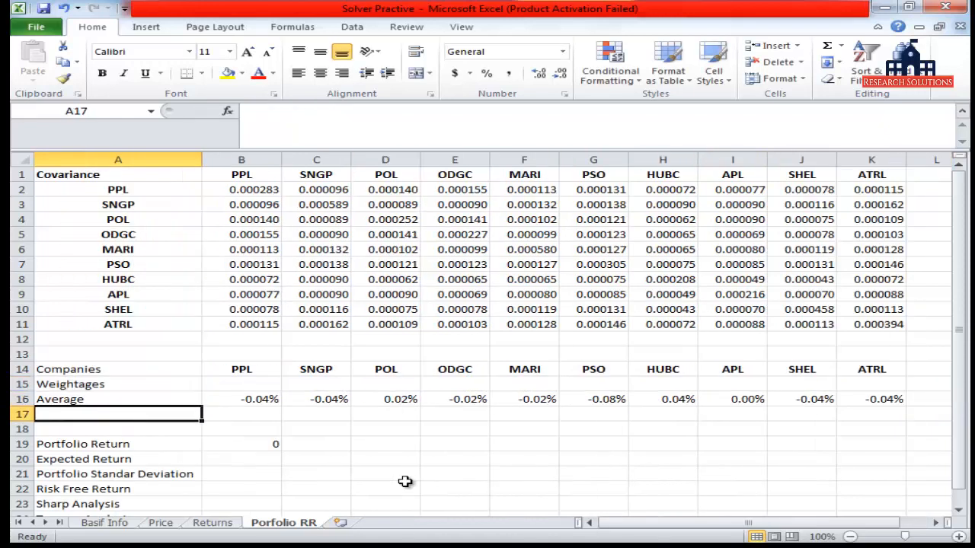
{"action": "key", "text": "Down"}
{"action": "key", "text": "Down"}
{"action": "key", "text": "Down"}
{"action": "key", "text": "Down"}
{"action": "key", "text": "Down"}
{"action": "key", "text": "Down"}
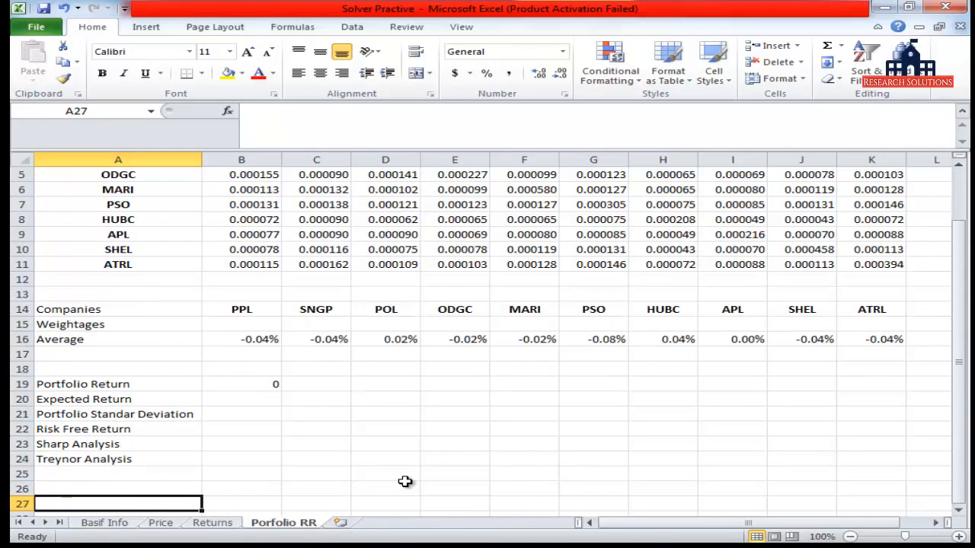
{"action": "key", "text": "Up"}
{"action": "key", "text": "Up"}
{"action": "key", "text": "Up"}
{"action": "key", "text": "Up"}
{"action": "key", "text": "Up"}
{"action": "key", "text": "Up"}
{"action": "key", "text": "Up"}
{"action": "key", "text": "Up"}
{"action": "key", "text": "Down"}
{"action": "key", "text": "Right"}
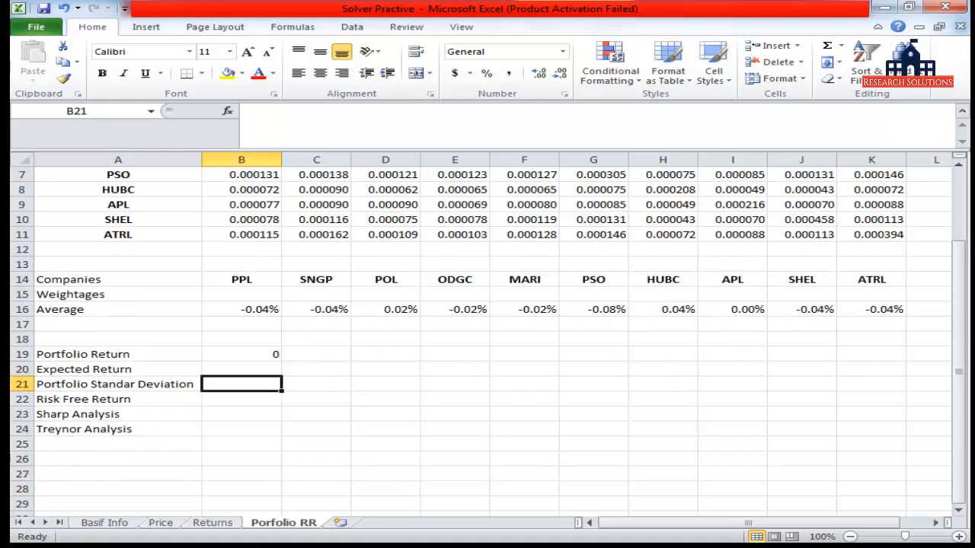
{"action": "key", "text": "alt+Tab"}
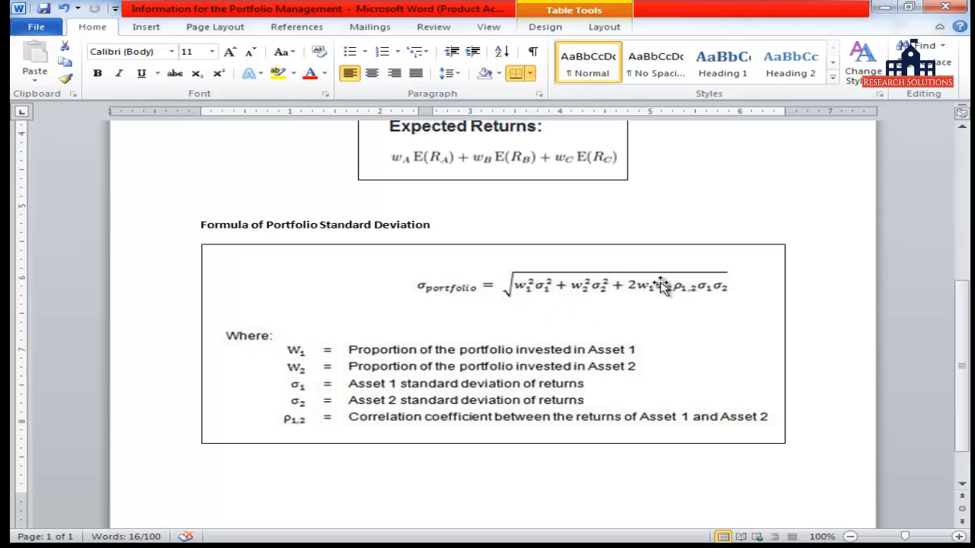
Switch back to the Excel workbook and start the portfolio standard deviation formula in B21 with =+SQRT(SUMPRODUCT(
{"action": "key", "text": "alt+Tab"}
{"action": "scroll", "coordinate": [503, 392], "scroll_direction": "up", "scroll_amount": 1}
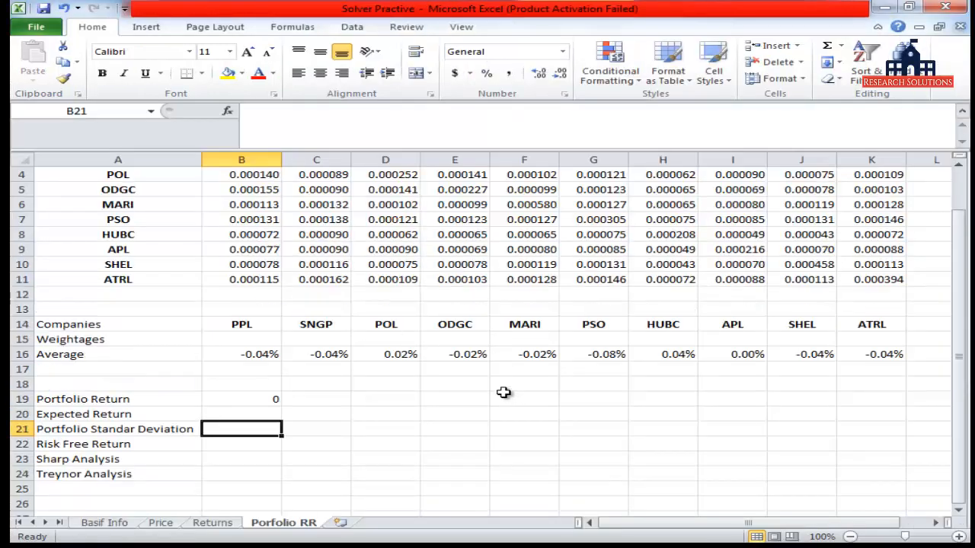
{"action": "type", "text": "="}
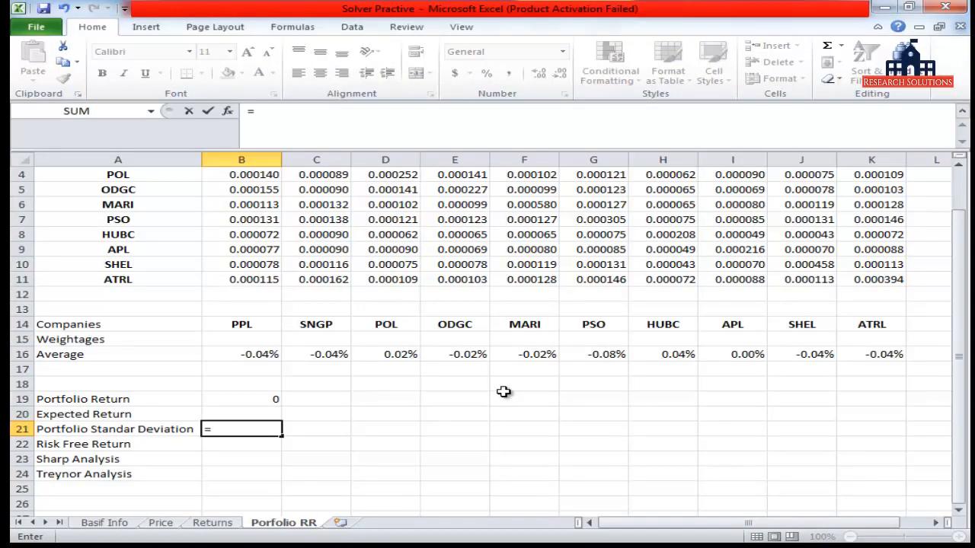
{"action": "type", "text": "+s"}
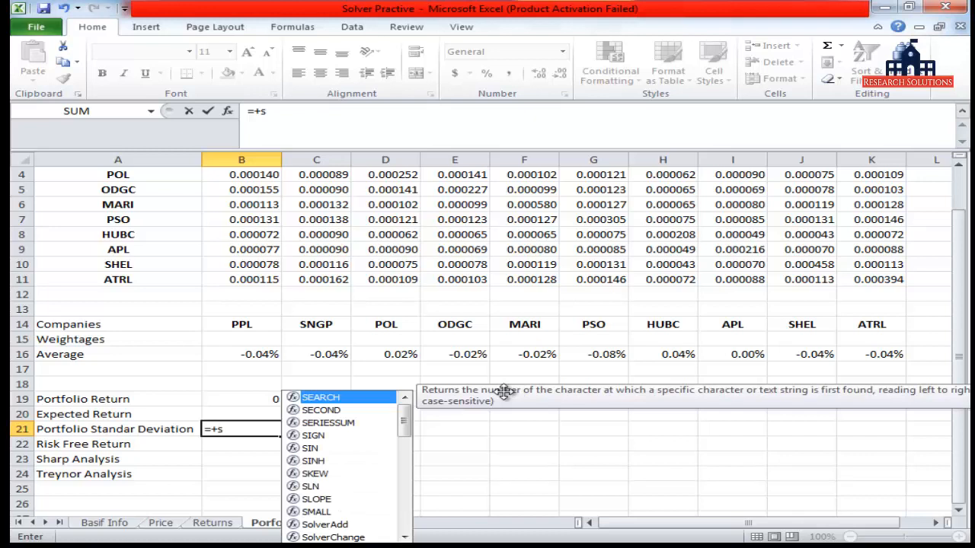
{"action": "type", "text": "qr"}
{"action": "key", "text": "Tab"}
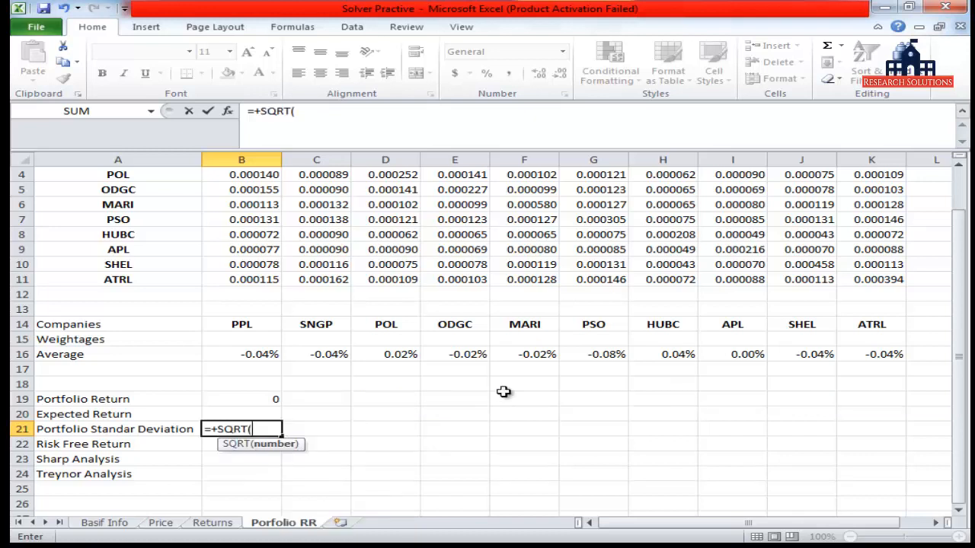
{"action": "type", "text": "sum"}
{"action": "key", "text": "Down"}
{"action": "key", "text": "Down"}
{"action": "key", "text": "Down"}
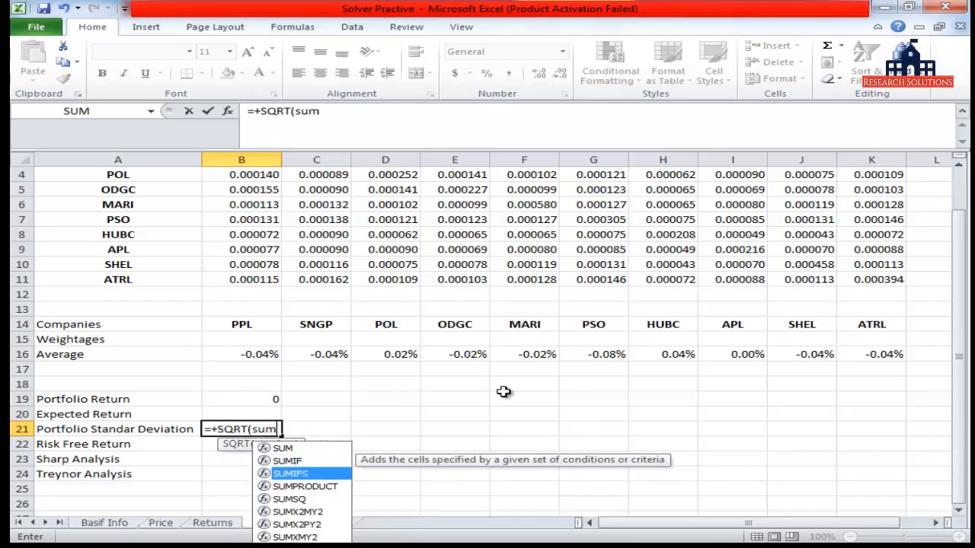
{"action": "key", "text": "Tab"}
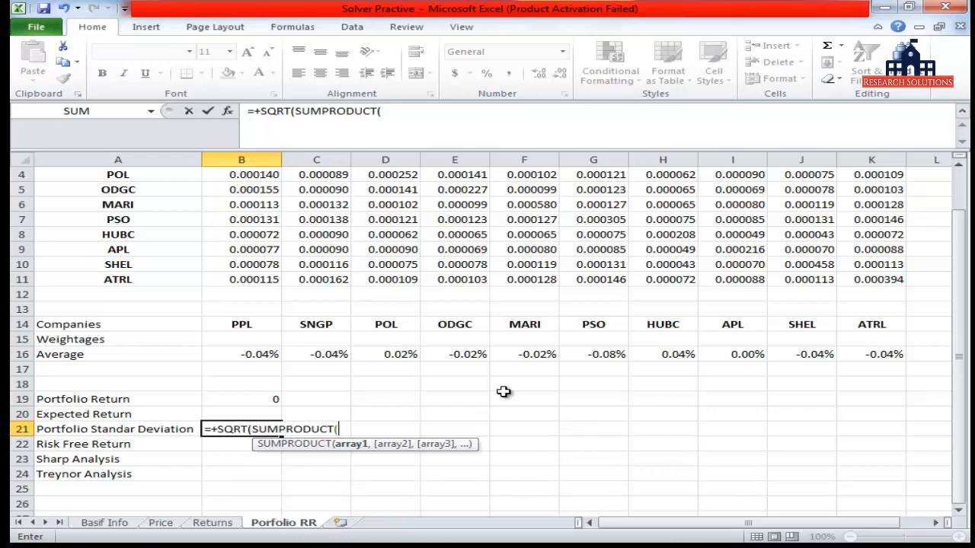
{"action": "scroll", "coordinate": [503, 391], "scroll_direction": "up", "scroll_amount": 1}
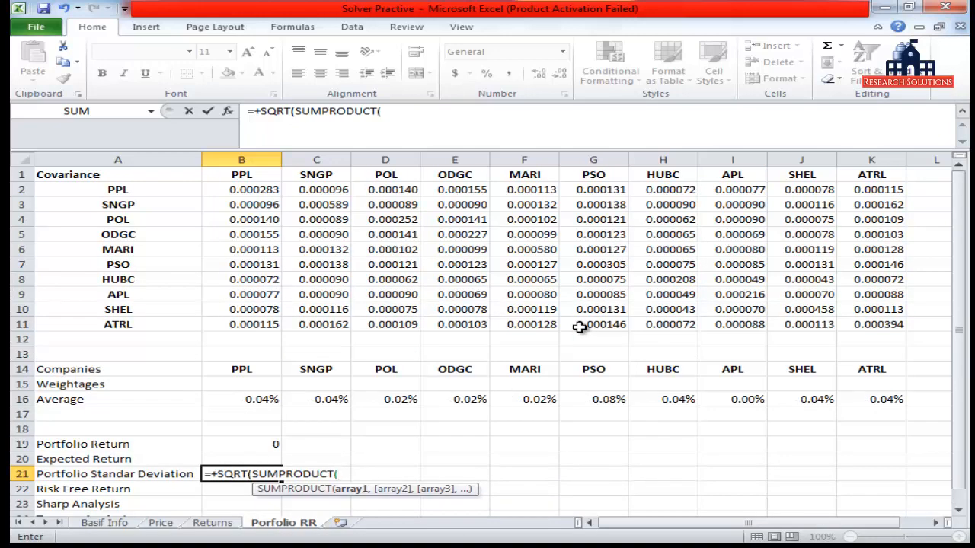
Nest MMULT inside the B21 formula with the weightages B15:K15 as its first array
{"action": "type", "text": "mmu"}
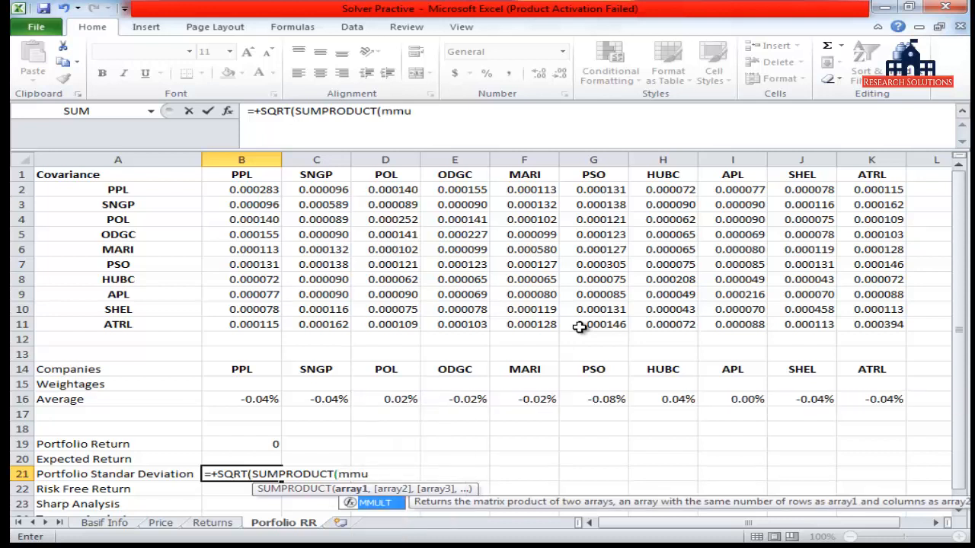
{"action": "key", "text": "Tab"}
{"action": "key", "text": "Up"}
{"action": "key", "text": "Up"}
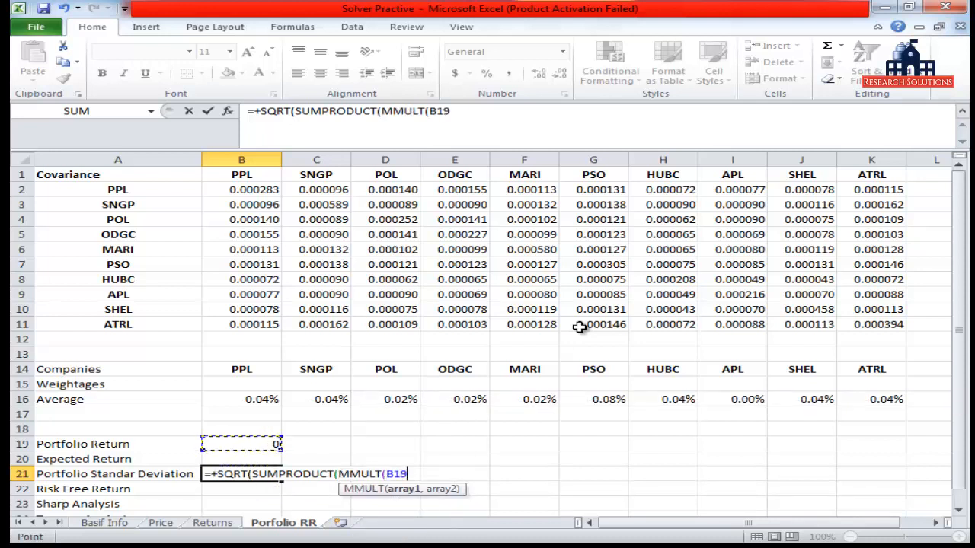
{"action": "key", "text": "Up"}
{"action": "key", "text": "Up"}
{"action": "key", "text": "Up"}
{"action": "key", "text": "Up"}
{"action": "key", "text": "Up"}
{"action": "key", "text": "Down"}
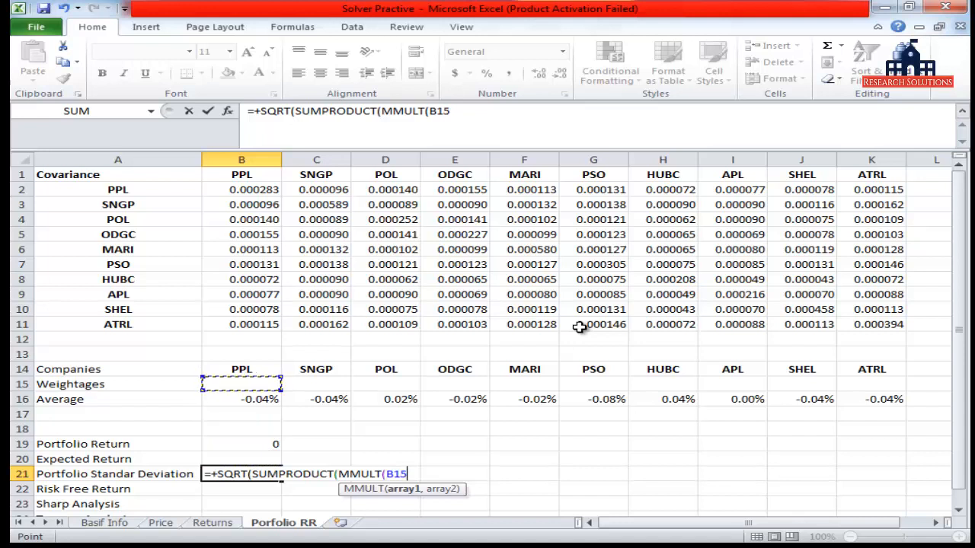
{"action": "key", "text": "shift+Right"}
{"action": "key", "text": "shift+Right"}
{"action": "key", "text": "shift+Right"}
{"action": "key", "text": "shift+Right"}
{"action": "key", "text": "shift+Right"}
{"action": "key", "text": "shift+Right"}
{"action": "key", "text": "shift+Right"}
{"action": "key", "text": "shift+Right"}
{"action": "key", "text": "shift+Right"}
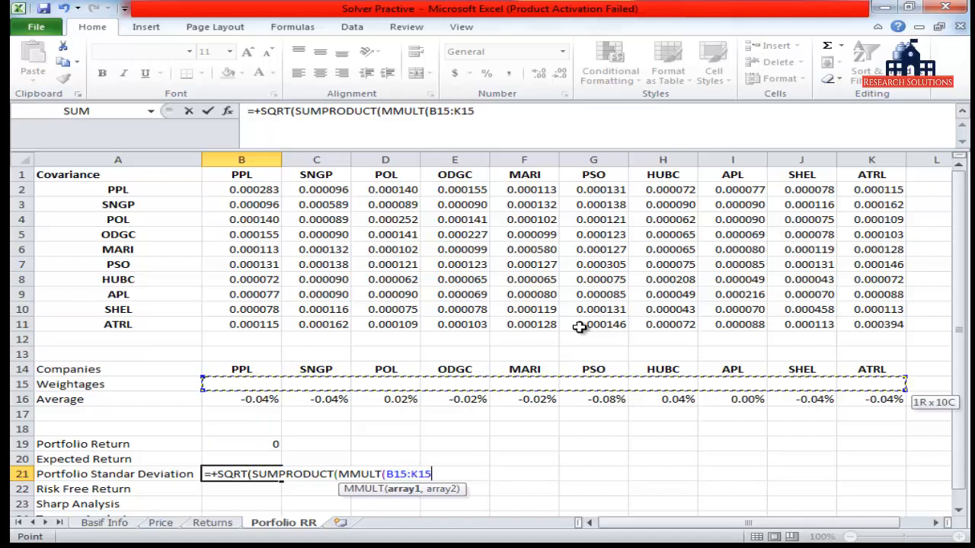
Add the covariance matrix B2:K11 as the second array of MMULT in the B21 formula
{"action": "type", "text": ","}
{"action": "key", "text": "Up"}
{"action": "key", "text": "Up"}
{"action": "key", "text": "Up"}
{"action": "key", "text": "Up"}
{"action": "key", "text": "Up"}
{"action": "key", "text": "Up"}
{"action": "key", "text": "Up"}
{"action": "key", "text": "Up"}
{"action": "key", "text": "Up"}
{"action": "key", "text": "Up"}
{"action": "key", "text": "Up"}
{"action": "key", "text": "Up"}
{"action": "key", "text": "Up"}
{"action": "key", "text": "Up"}
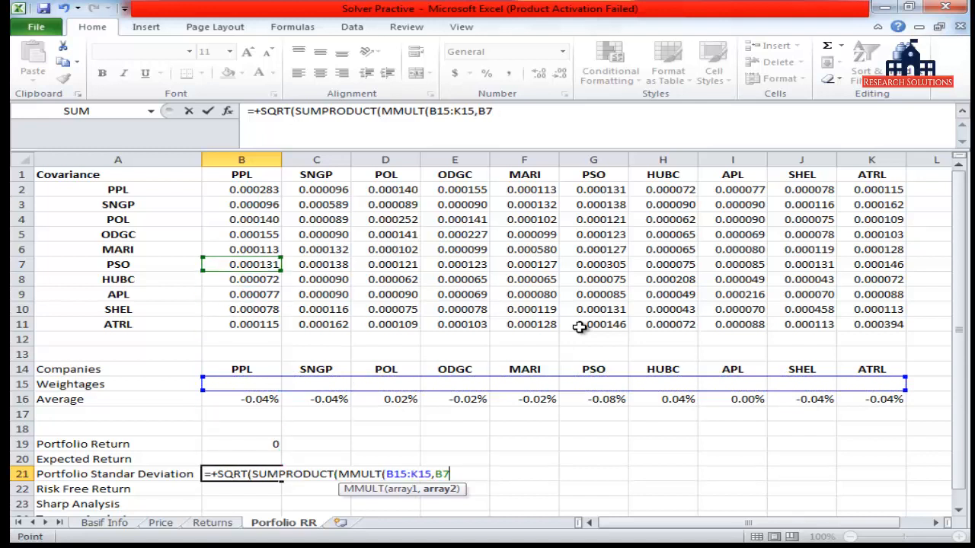
{"action": "key", "text": "Up"}
{"action": "key", "text": "Up"}
{"action": "key", "text": "Up"}
{"action": "key", "text": "Up"}
{"action": "key", "text": "Up"}
{"action": "key", "text": "ctrl+shift+Down"}
{"action": "key", "text": "ctrl+shift+Right"}
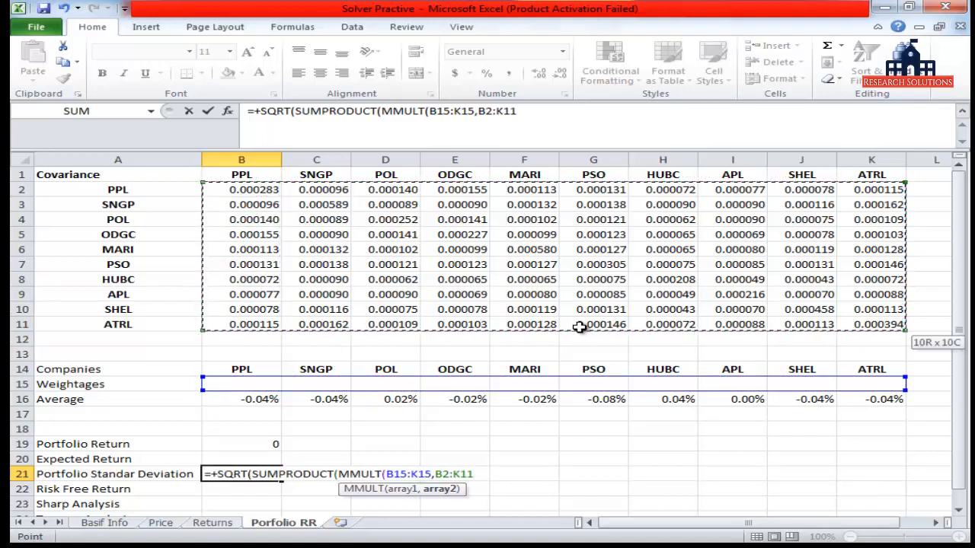
Close MMULT, add B15:K15 as the second SUMPRODUCT array, and enter the completed formula in B21
{"action": "type", "text": "),"}
{"action": "key", "text": "Up"}
{"action": "key", "text": "Up"}
{"action": "key", "text": "Up"}
{"action": "key", "text": "Up"}
{"action": "key", "text": "Up"}
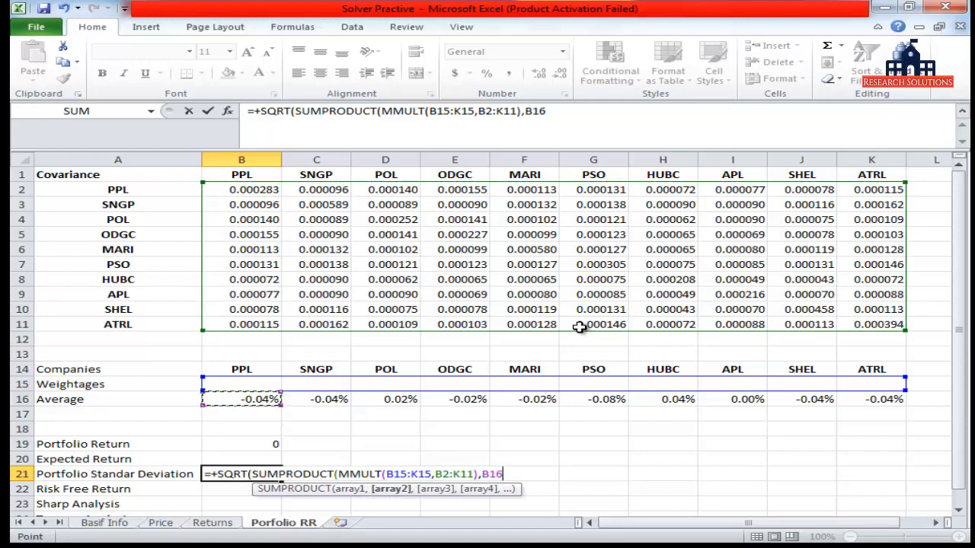
{"action": "key", "text": "Up"}
{"action": "key", "text": "shift+Right"}
{"action": "key", "text": "shift+Right"}
{"action": "key", "text": "shift+Right"}
{"action": "key", "text": "shift+Right"}
{"action": "key", "text": "shift+Right"}
{"action": "key", "text": "shift+Right"}
{"action": "key", "text": "shift+Right"}
{"action": "key", "text": "shift+Right"}
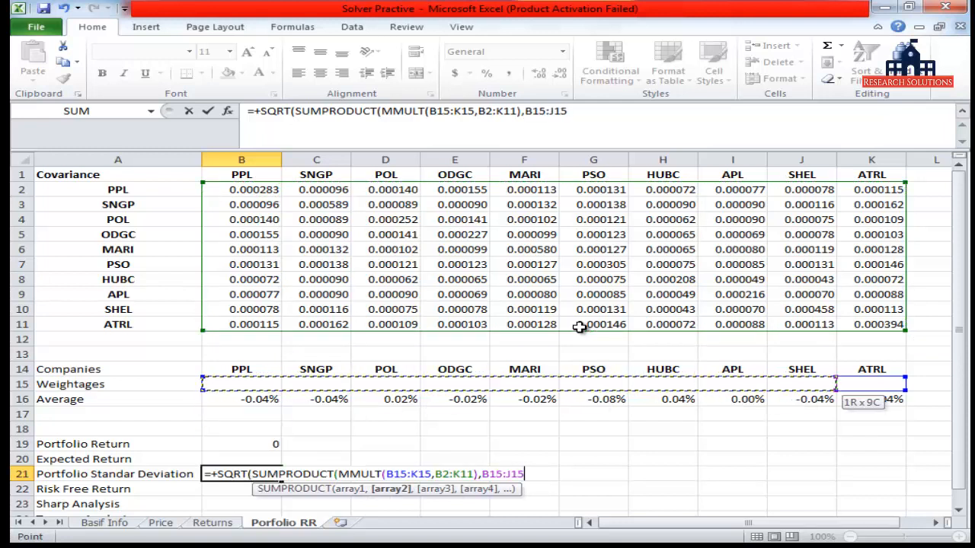
{"action": "key", "text": "shift+Right"}
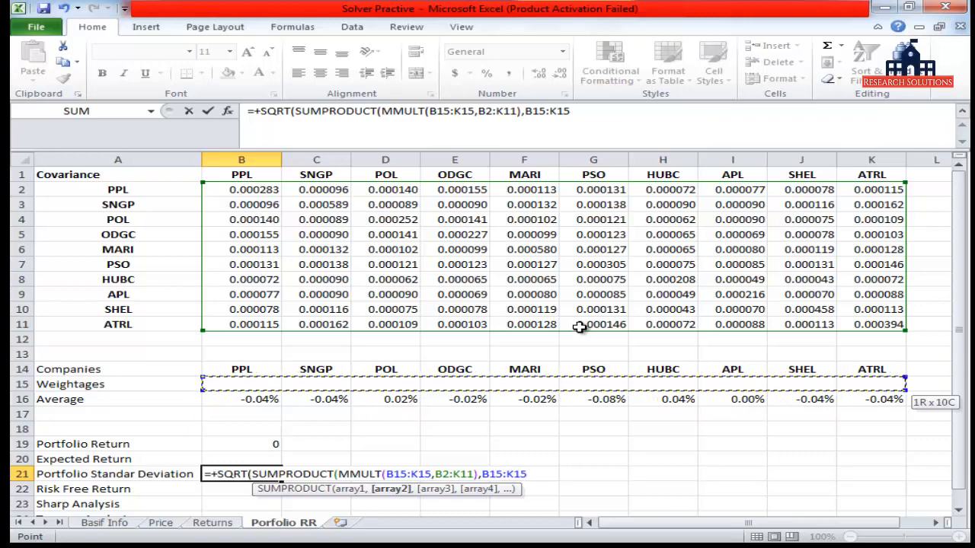
{"action": "type", "text": ")"}
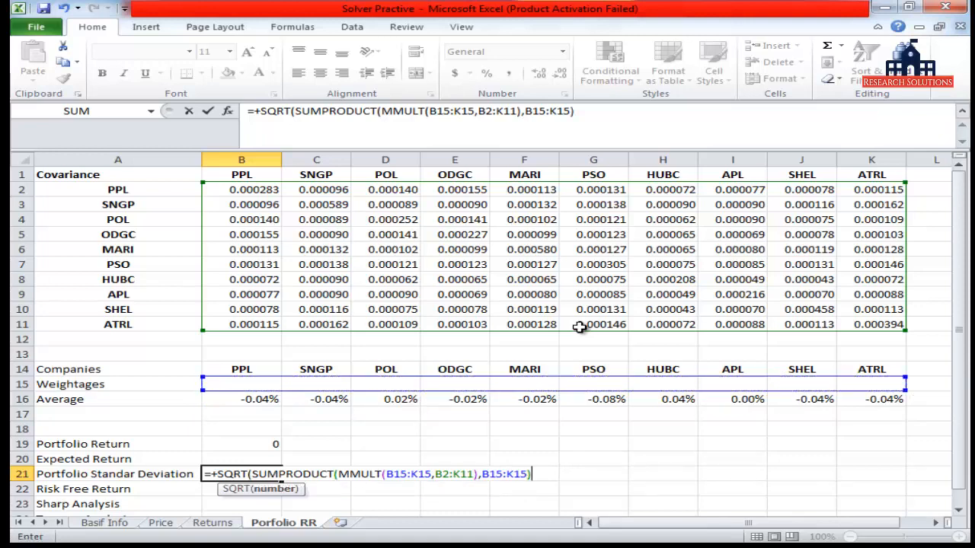
{"action": "key", "text": "Return"}
{"action": "key", "text": "Return"}
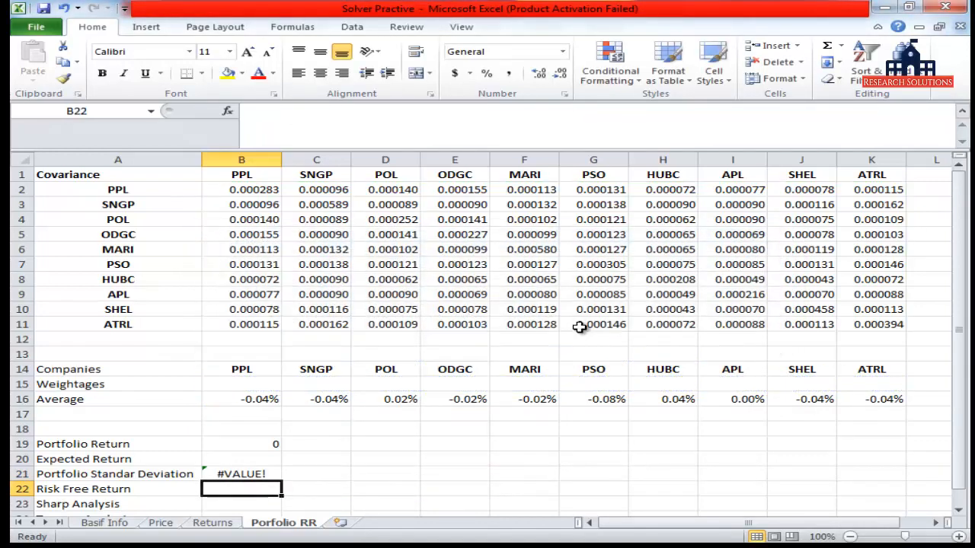
Check the portfolio standard deviation formula in B21 and the Weightages cell B15 it refers to
{"action": "key", "text": "Up"}
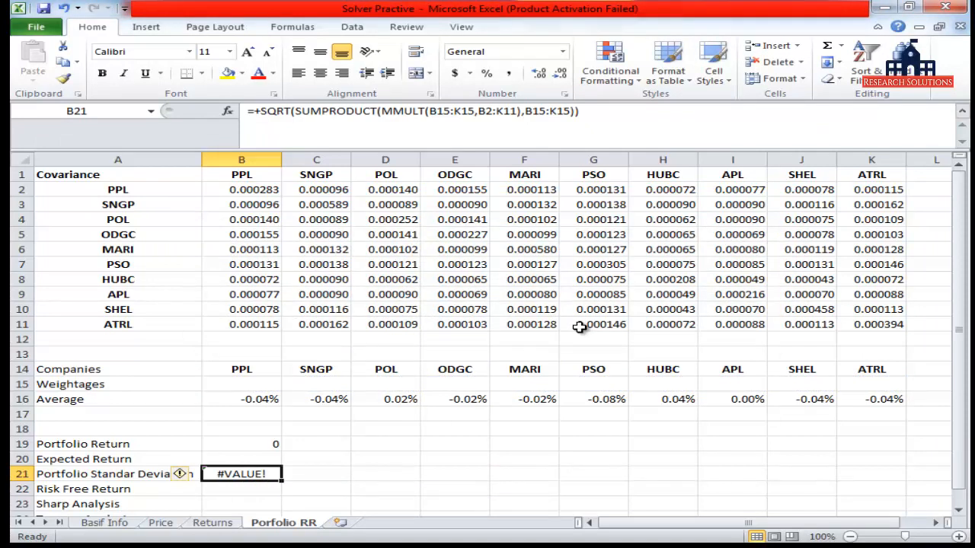
{"action": "key", "text": "Up"}
{"action": "key", "text": "Up"}
{"action": "key", "text": "Up"}
{"action": "key", "text": "Up"}
{"action": "key", "text": "Up"}
{"action": "key", "text": "Up"}
{"action": "key", "text": "Down"}
{"action": "key", "text": "Up"}
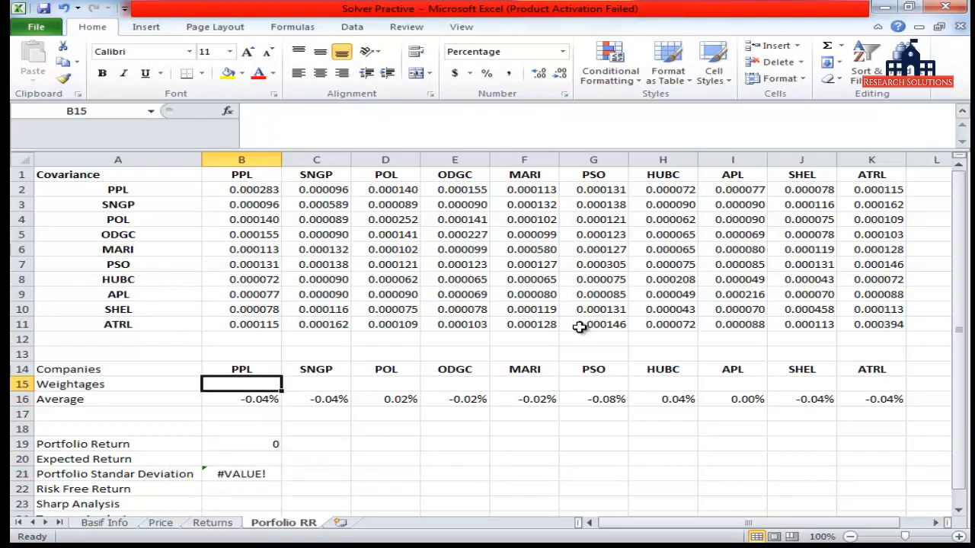
Look over column B from the Weightages row down to the Treynor Analysis row
{"action": "key", "text": "Down"}
{"action": "key", "text": "Down"}
{"action": "key", "text": "Down"}
{"action": "key", "text": "Down"}
{"action": "key", "text": "Down"}
{"action": "key", "text": "Down"}
{"action": "key", "text": "Down"}
{"action": "key", "text": "Down"}
{"action": "key", "text": "Down"}
{"action": "key", "text": "Down"}
{"action": "key", "text": "Down"}
{"action": "key", "text": "Down"}
{"action": "key", "text": "Down"}
{"action": "key", "text": "Down"}
{"action": "key", "text": "Down"}
{"action": "key", "text": "Down"}
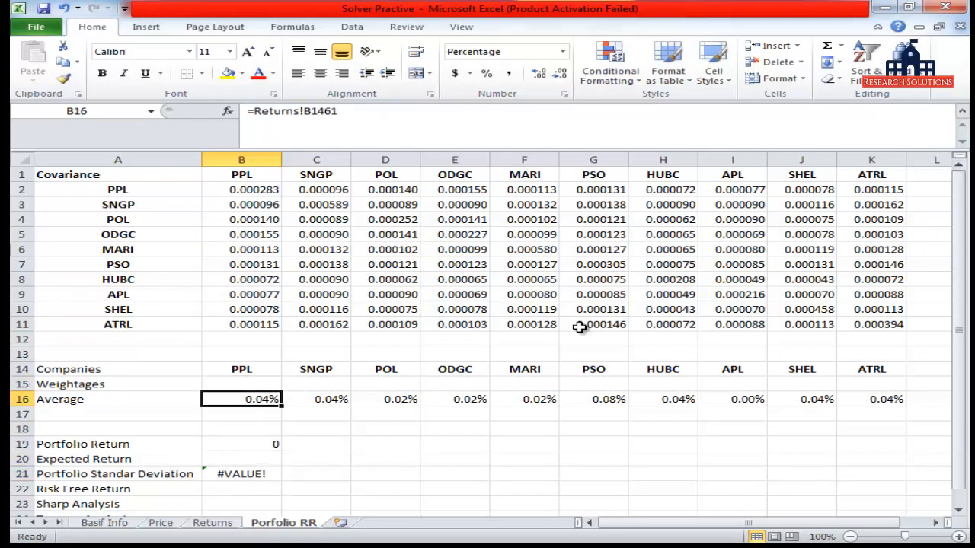
{"action": "key", "text": "Up"}
{"action": "key", "text": "Up"}
{"action": "key", "text": "Up"}
{"action": "key", "text": "Up"}
{"action": "key", "text": "Up"}
{"action": "key", "text": "Up"}
{"action": "key", "text": "Up"}
{"action": "key", "text": "Up"}
{"action": "key", "text": "Up"}
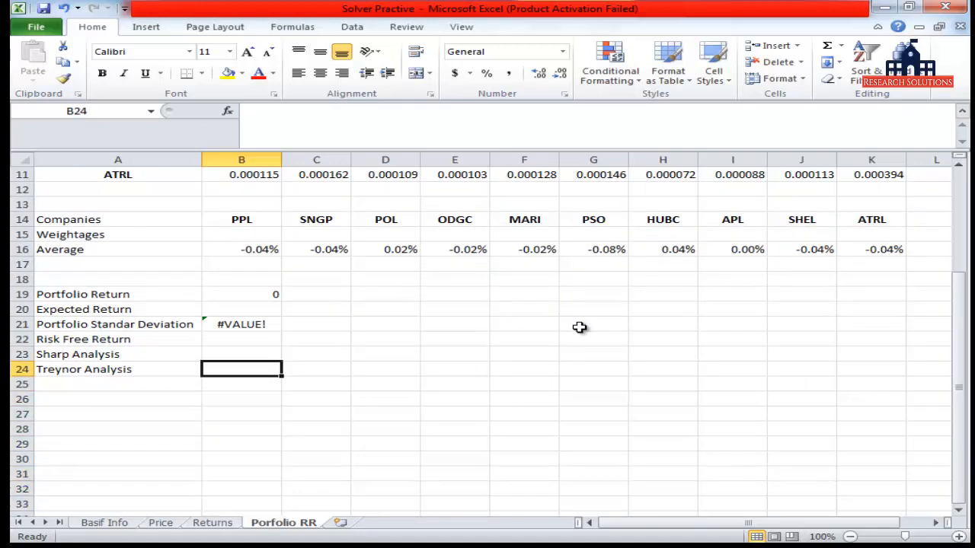
Link the Risk Free Return cell B22 to the risk free rate in B4 of the Basif Info sheet
{"action": "type", "text": "="}
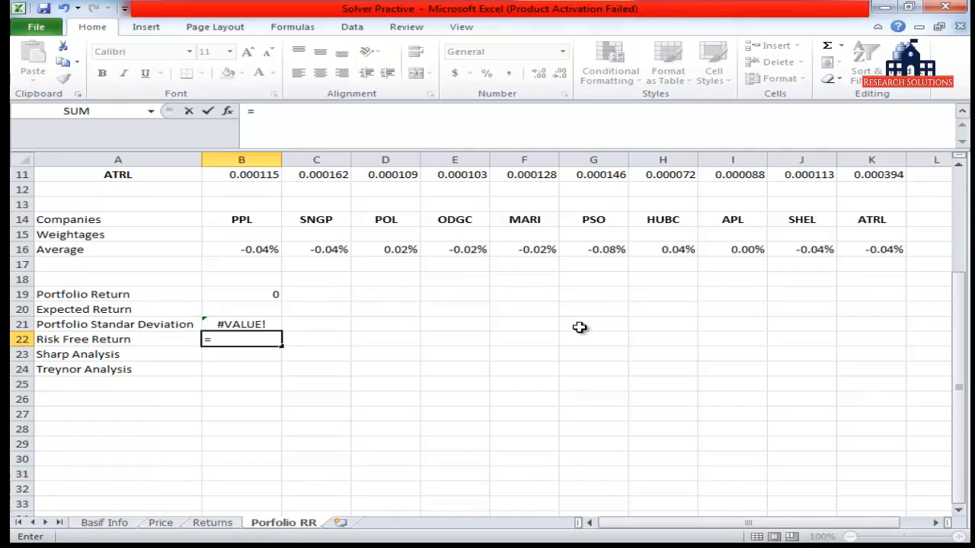
{"action": "key", "text": "ctrl+Page_Up"}
{"action": "key", "text": "ctrl+Page_Up"}
{"action": "key", "text": "Up"}
{"action": "key", "text": "Down"}
{"action": "key", "text": "Down"}
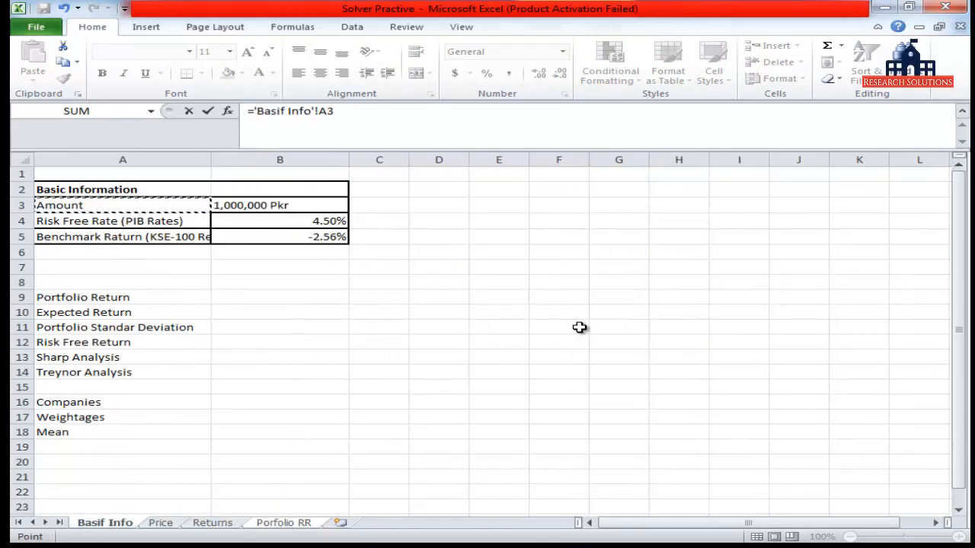
{"action": "key", "text": "Right"}
{"action": "key", "text": "Down"}
{"action": "key", "text": "Return"}
{"action": "key", "text": "Up"}
{"action": "key", "text": "shift+Down"}
{"action": "key", "text": "ctrl+d"}
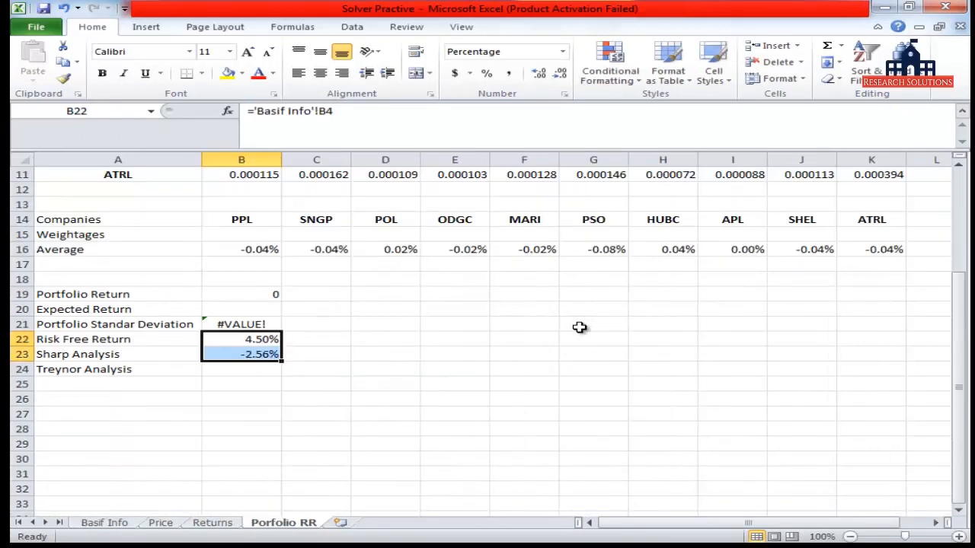
{"action": "key", "text": "Down"}
{"action": "key", "text": "Delete"}
{"action": "key", "text": "Up"}
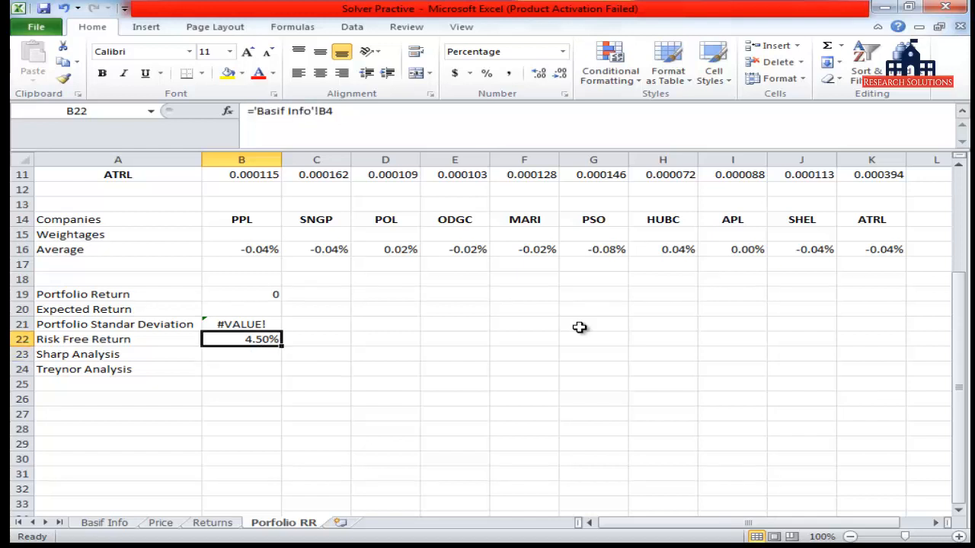
Move the labels Sharp Analysis and Treynor Analysis down one row to A24:A25
{"action": "key", "text": "Left"}
{"action": "key", "text": "Down"}
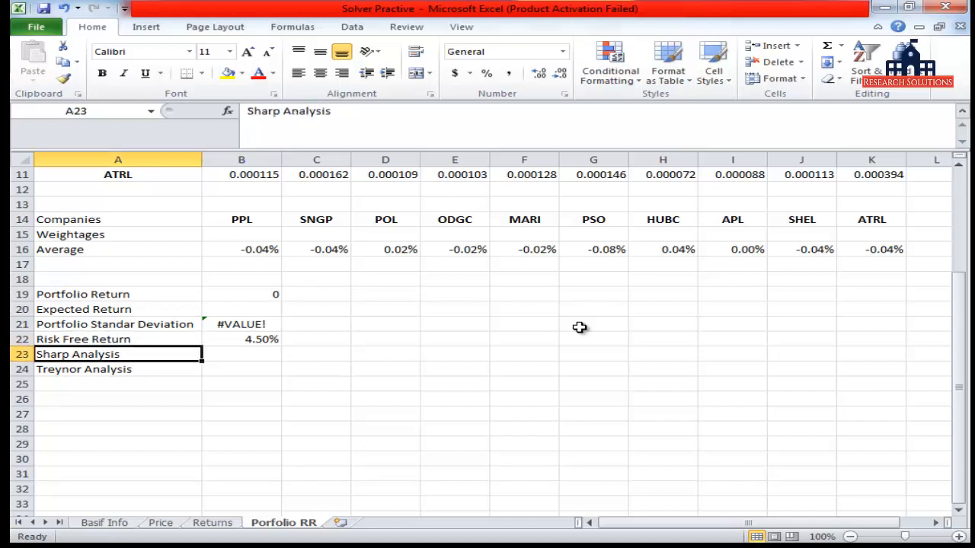
{"action": "key", "text": "shift+Down"}
{"action": "key", "text": "ctrl+x"}
{"action": "key", "text": "Down"}
{"action": "key", "text": "ctrl+v"}
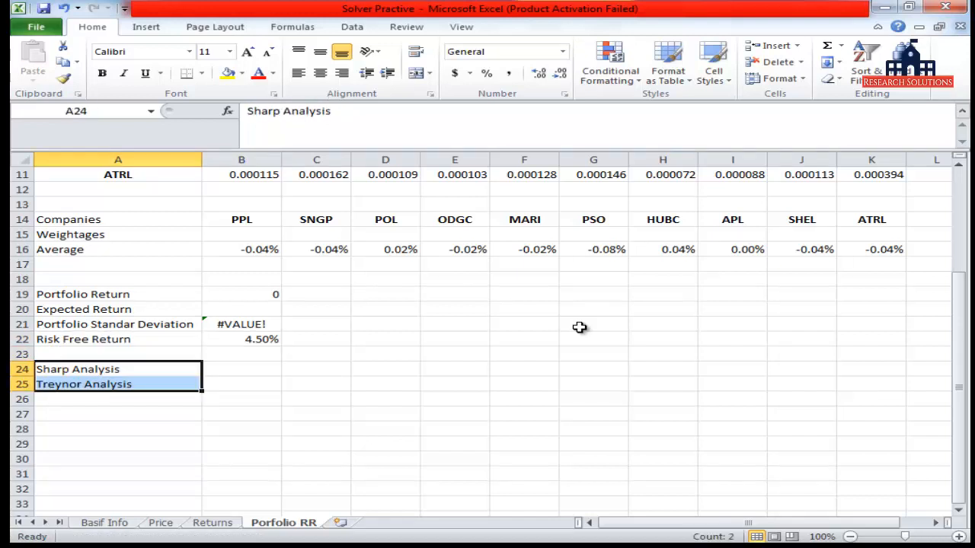
Enter the label Benchmark Rate in the freed cell A23
{"action": "key", "text": "Up"}
{"action": "type", "text": "BEc"}
{"action": "key", "text": "BackSpace"}
{"action": "key", "text": "BackSpace"}
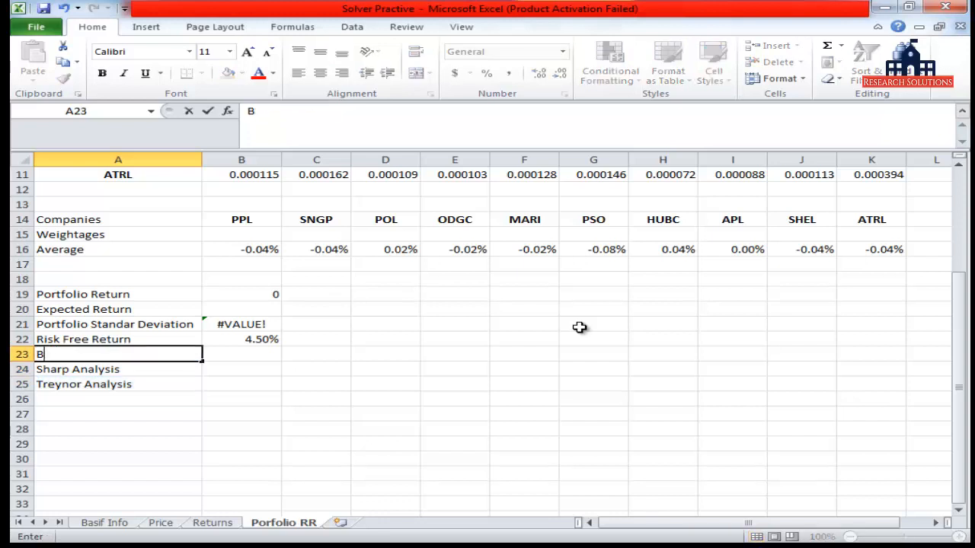
{"action": "type", "text": "enchmark Rate"}
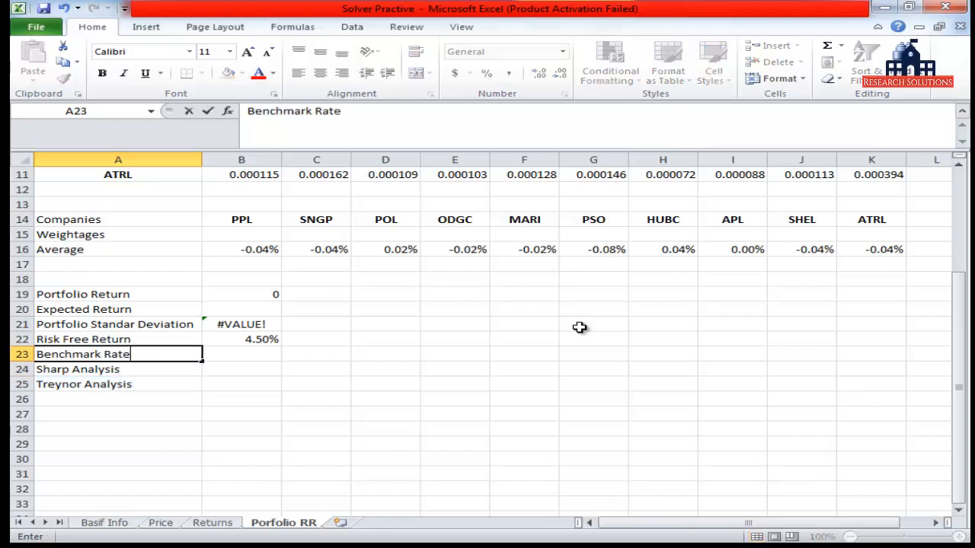
{"action": "key", "text": "Tab"}
Fill the Risk Free Return link from B22 down into the Benchmark Rate cell B23
{"action": "key", "text": "Up"}
{"action": "key", "text": "shift+Down"}
{"action": "key", "text": "ctrl+d"}
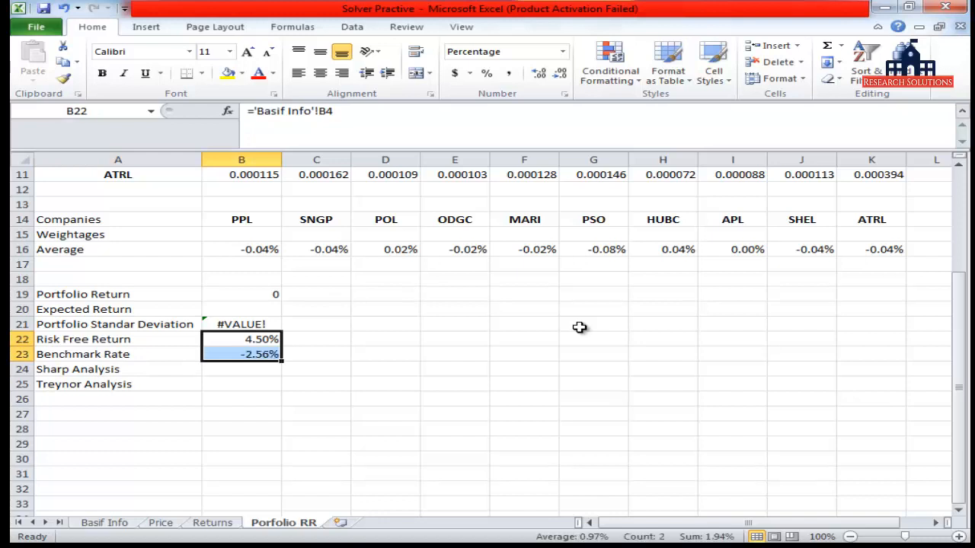
Check the linked formulas for Risk Free Return in B22 and Benchmark Rate in B23
{"action": "key", "text": "shift+Up"}
{"action": "key", "text": "Left"}
{"action": "key", "text": "Right"}
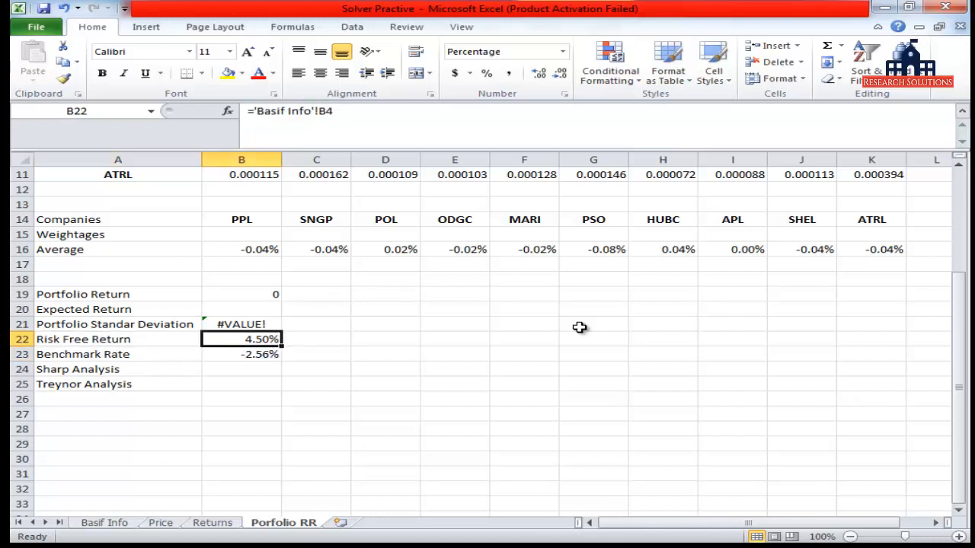
{"action": "key", "text": "Left"}
{"action": "key", "text": "Right"}
{"action": "key", "text": "Down"}
{"action": "key", "text": "Left"}
{"action": "key", "text": "Right"}
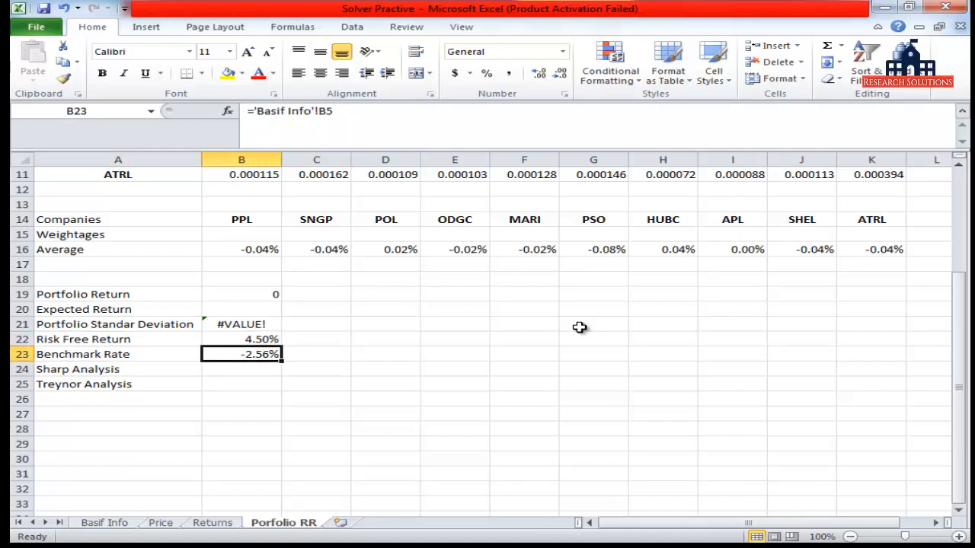
Look over column B between the Benchmark Rate row, the covariance matrix and the Weightages row
{"action": "key", "text": "Up"}
{"action": "key", "text": "Up"}
{"action": "key", "text": "Up"}
{"action": "key", "text": "Up"}
{"action": "key", "text": "Up"}
{"action": "key", "text": "Up"}
{"action": "key", "text": "Up"}
{"action": "key", "text": "Up"}
{"action": "key", "text": "Up"}
{"action": "key", "text": "Up"}
{"action": "key", "text": "Up"}
{"action": "key", "text": "Up"}
{"action": "key", "text": "Up"}
{"action": "key", "text": "Up"}
{"action": "key", "text": "Up"}
{"action": "key", "text": "Up"}
{"action": "key", "text": "Up"}
{"action": "key", "text": "Up"}
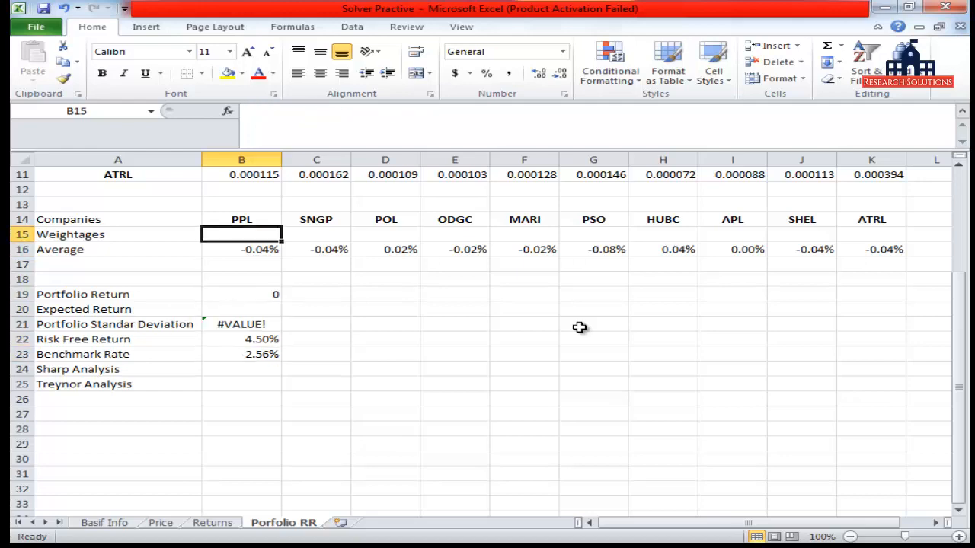
{"action": "key", "text": "Down"}
{"action": "key", "text": "Down"}
{"action": "key", "text": "Down"}
{"action": "key", "text": "Down"}
{"action": "key", "text": "Down"}
{"action": "key", "text": "Down"}
{"action": "key", "text": "Down"}
{"action": "key", "text": "Down"}
{"action": "key", "text": "Down"}
{"action": "key", "text": "Down"}
{"action": "key", "text": "Down"}
{"action": "key", "text": "Down"}
{"action": "key", "text": "Up"}
{"action": "key", "text": "Up"}
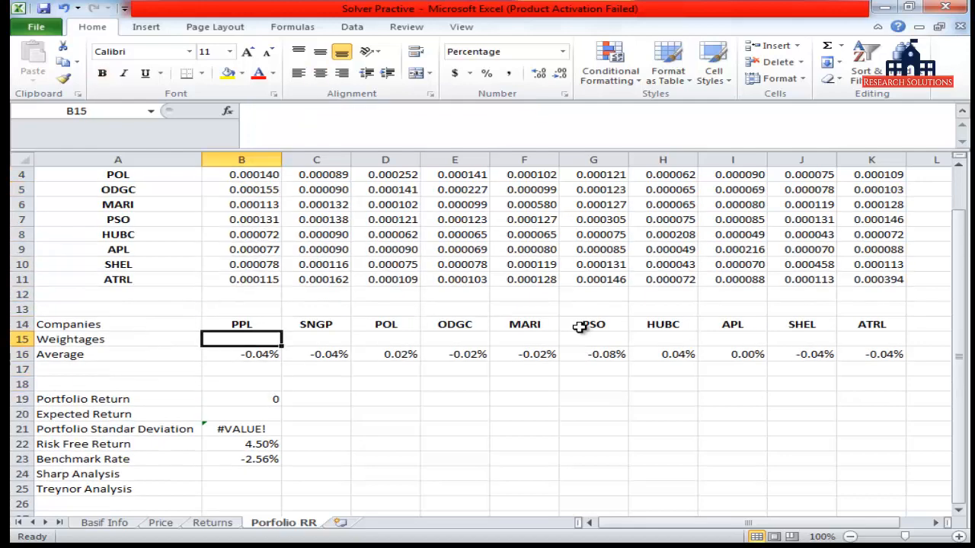
Examine the Weightages row across all companies from PPL to ATRL
{"action": "key", "text": "Right"}
{"action": "key", "text": "Right"}
{"action": "key", "text": "Right"}
{"action": "key", "text": "Right"}
{"action": "key", "text": "Right"}
{"action": "key", "text": "Right"}
{"action": "key", "text": "Right"}
{"action": "key", "text": "Right"}
{"action": "key", "text": "Right"}
{"action": "key", "text": "Right"}
{"action": "key", "text": "Home"}
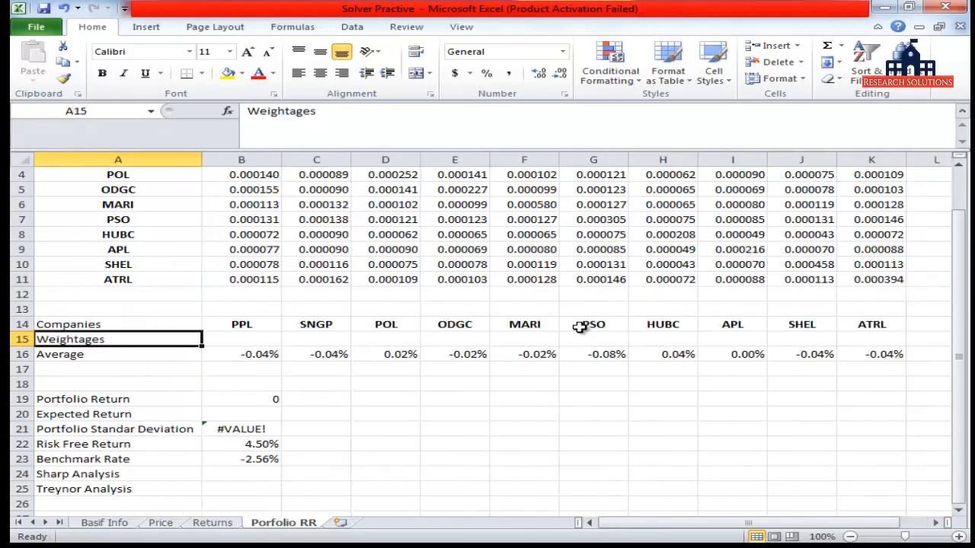
{"action": "key", "text": "Right"}
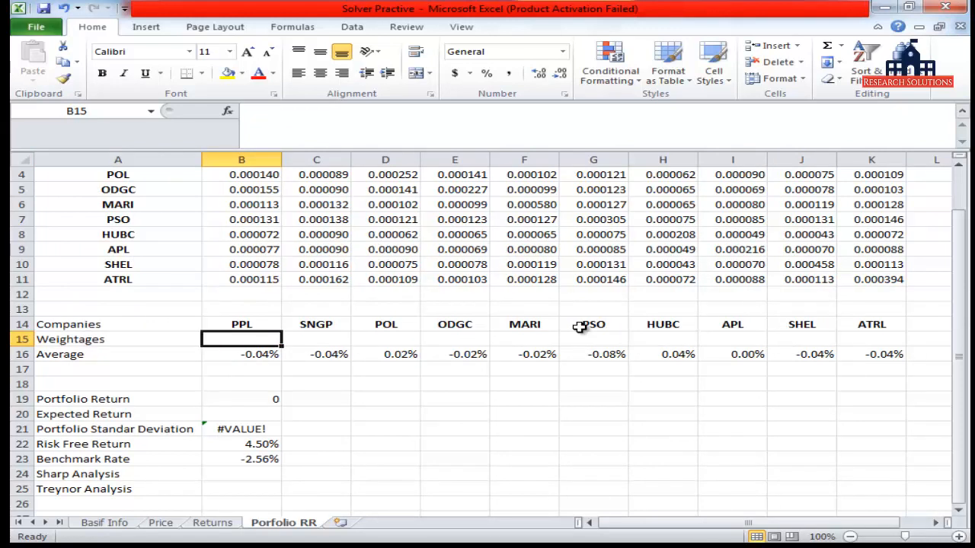
Examine the PPL and SNGP entries in the Companies, Weightages and Average rows
{"action": "type", "text": "1"}
{"action": "key", "text": "Escape"}
{"action": "key", "text": "Up"}
{"action": "key", "text": "Right"}
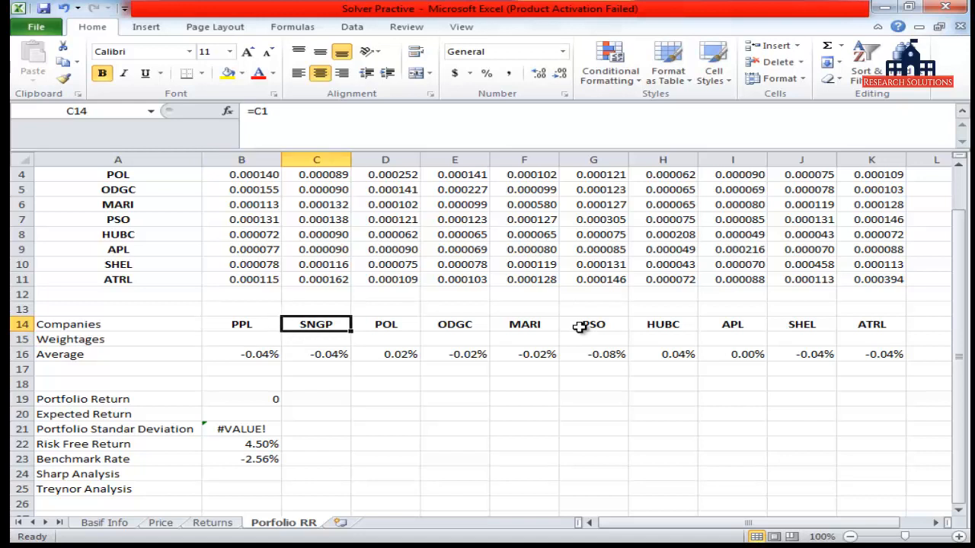
{"action": "key", "text": "Left"}
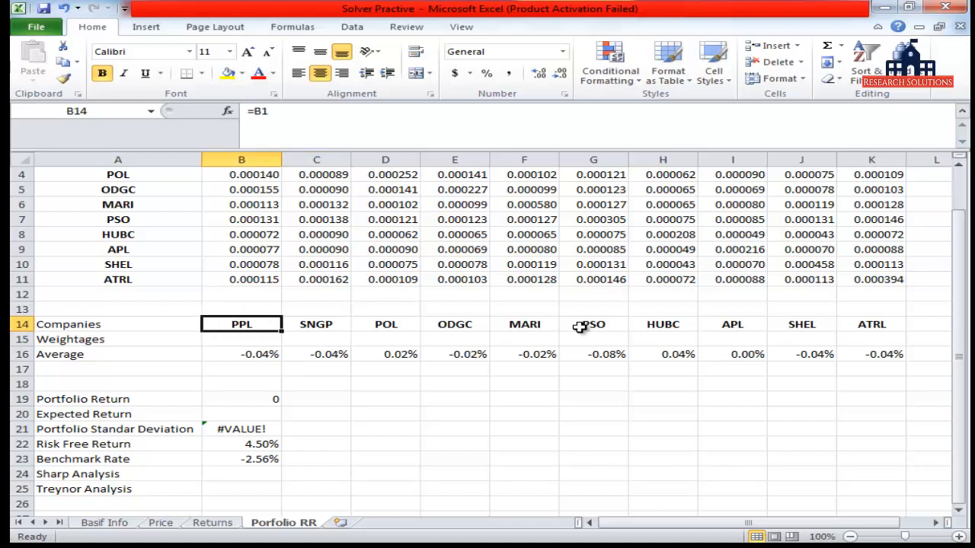
{"action": "key", "text": "Right"}
{"action": "key", "text": "shift+Down"}
{"action": "key", "text": "shift+Down"}
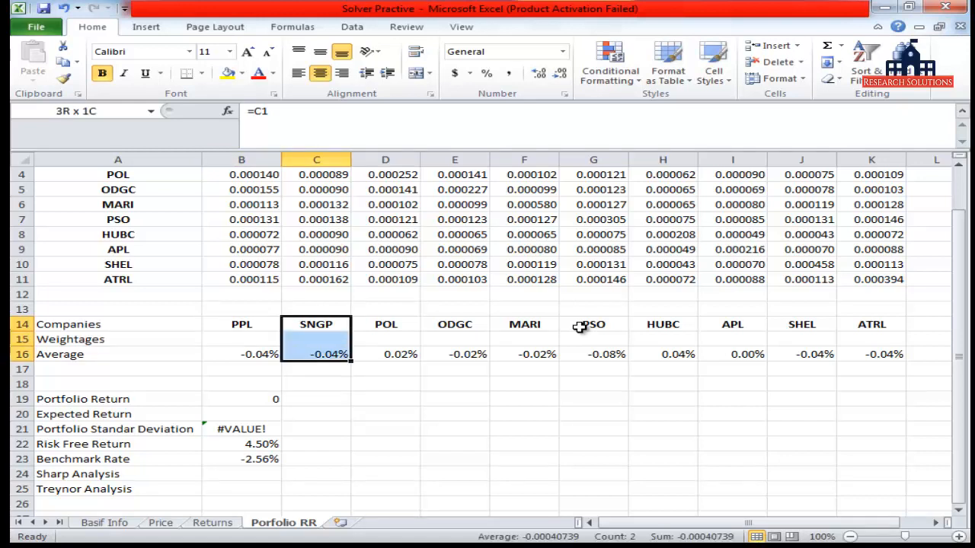
{"action": "key", "text": "Right"}
{"action": "key", "text": "Left"}
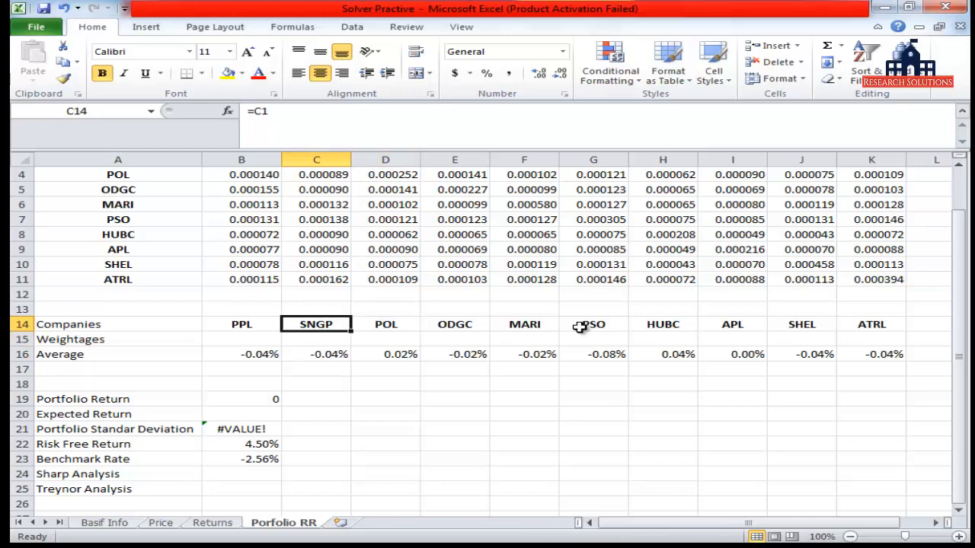
{"action": "key", "text": "Left"}
{"action": "key", "text": "Down"}
{"action": "key", "text": "shift+space"}
{"action": "key", "text": "Left"}
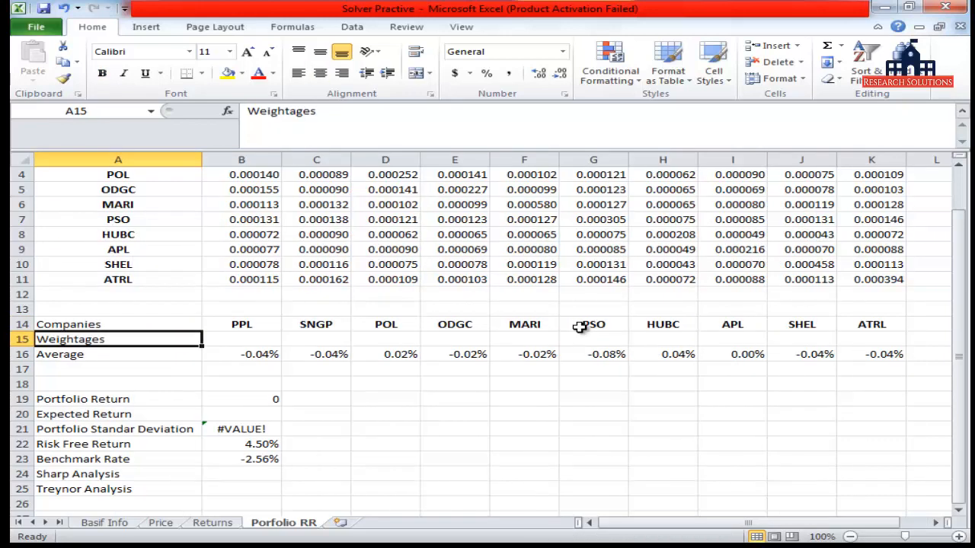
Select the weightage cells B15:K15 for all companies
{"action": "key", "text": "Right"}
{"action": "key", "text": "shift+Right"}
{"action": "key", "text": "shift+Right"}
{"action": "key", "text": "shift+Right"}
{"action": "key", "text": "shift+Right"}
{"action": "key", "text": "shift+Right"}
{"action": "key", "text": "shift+Right"}
{"action": "key", "text": "shift+Right"}
{"action": "key", "text": "shift+Right"}
{"action": "key", "text": "shift+Right"}
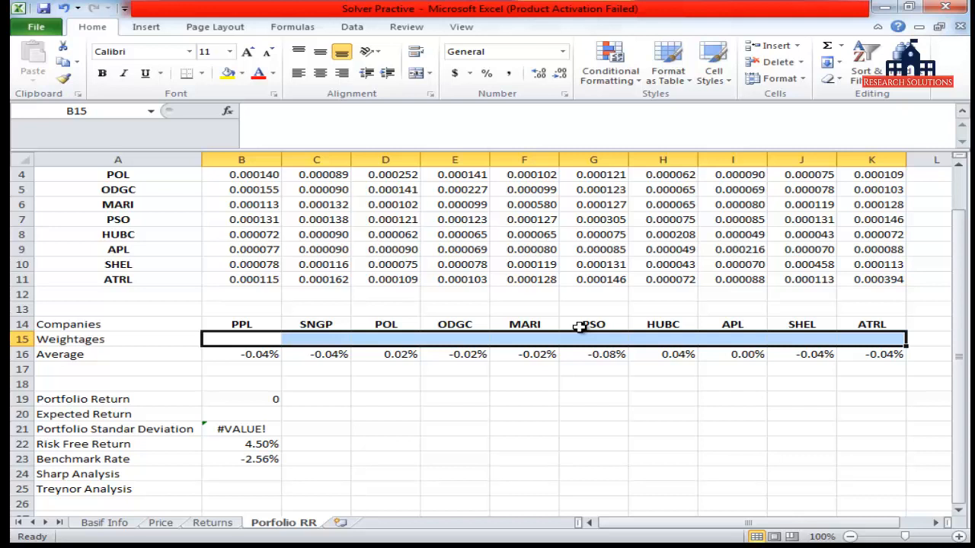
Compare the PPL name in B14 with its weightage cell, and go through B15:K15 again
{"action": "key", "text": "Up"}
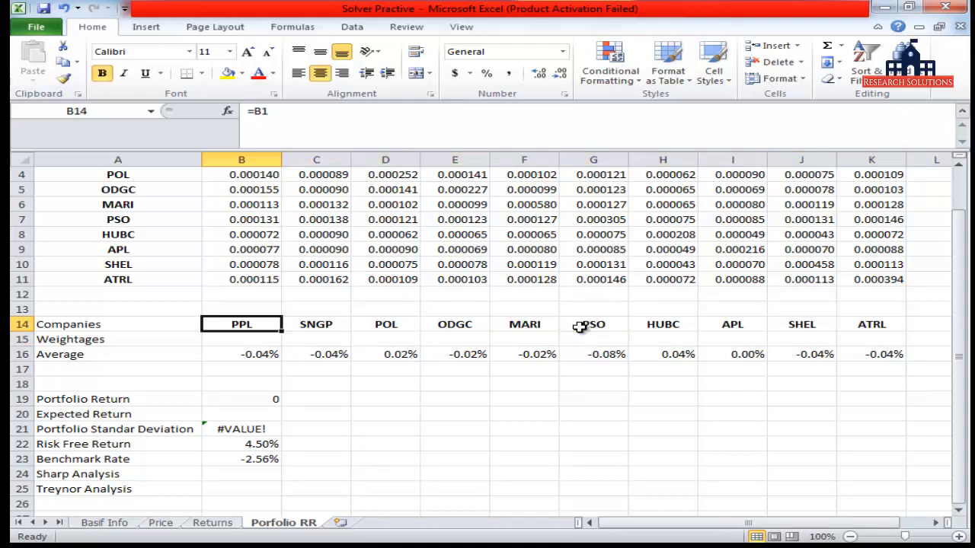
{"action": "key", "text": "Down"}
{"action": "key", "text": "Up"}
{"action": "key", "text": "Down"}
{"action": "key", "text": "shift+Right"}
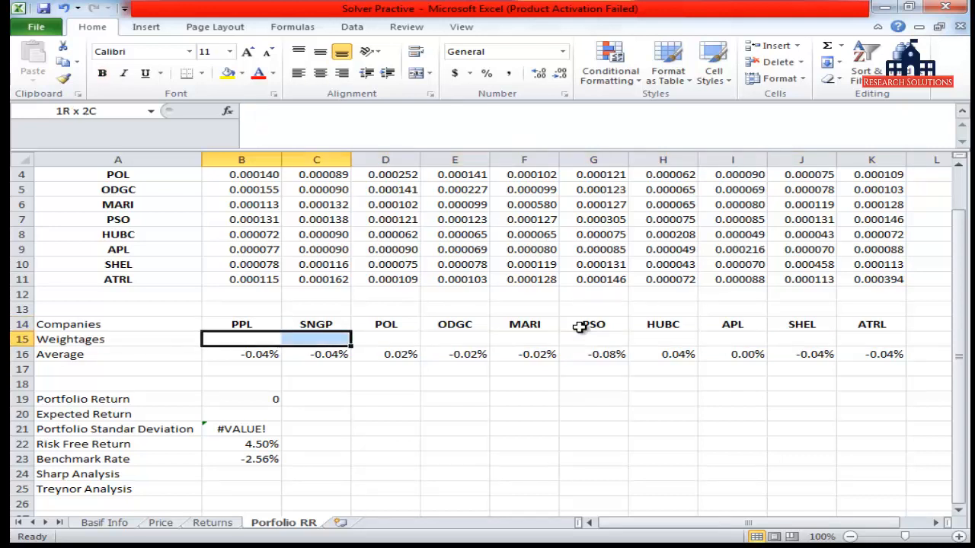
{"action": "key", "text": "shift+Right"}
{"action": "key", "text": "shift+Right"}
{"action": "key", "text": "shift+Right"}
{"action": "key", "text": "shift+Right"}
{"action": "key", "text": "shift+Right"}
{"action": "key", "text": "shift+Right"}
{"action": "key", "text": "shift+Right"}
{"action": "key", "text": "shift+Right"}
{"action": "key", "text": "Right"}
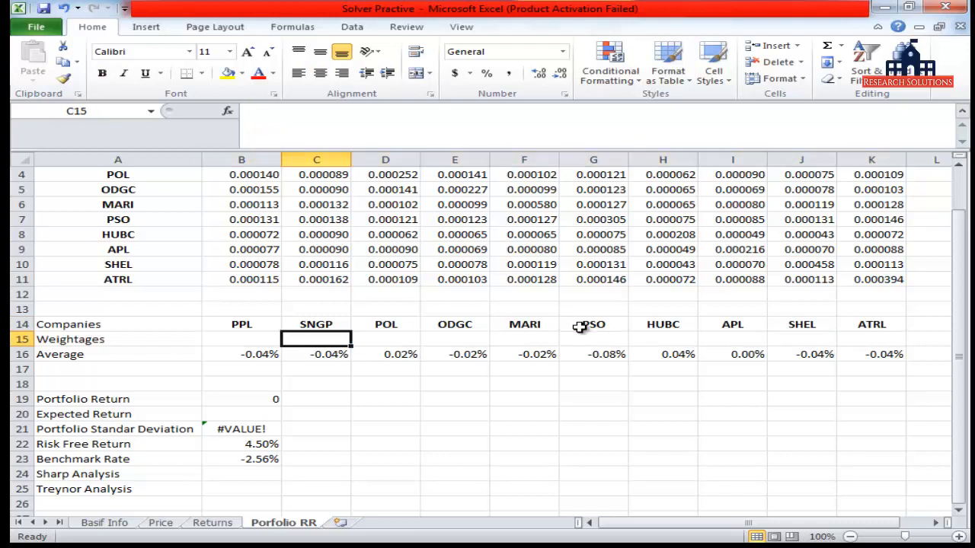
{"action": "key", "text": "Left"}
{"action": "key", "text": "Left"}
{"action": "key", "text": "Right"}
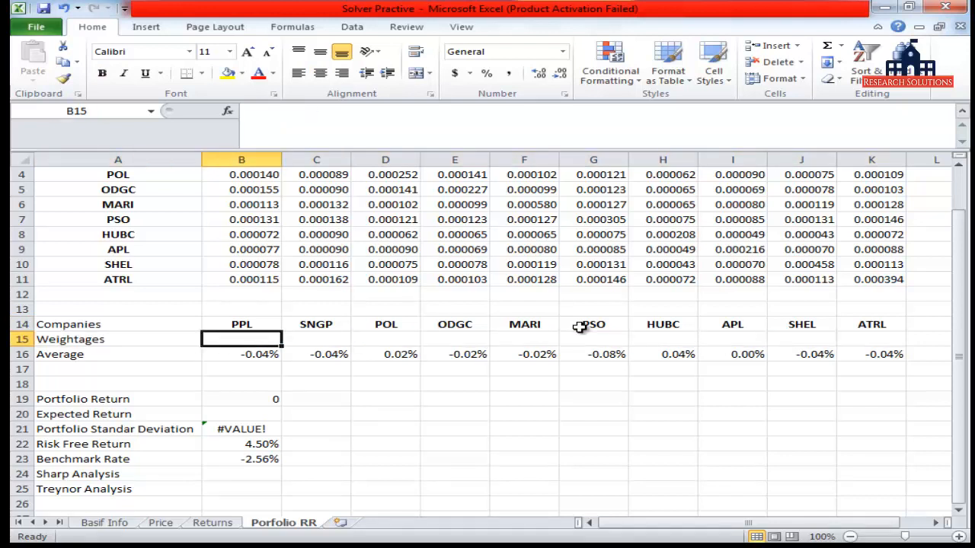
Examine the Companies and Weightages cells from PPL to SHEL, B14:J15
{"action": "key", "text": "Up"}
{"action": "key", "text": "shift+Down"}
{"action": "key", "text": "shift+Right"}
{"action": "key", "text": "shift+Right"}
{"action": "key", "text": "shift+Right"}
{"action": "key", "text": "shift+Right"}
{"action": "key", "text": "shift+Right"}
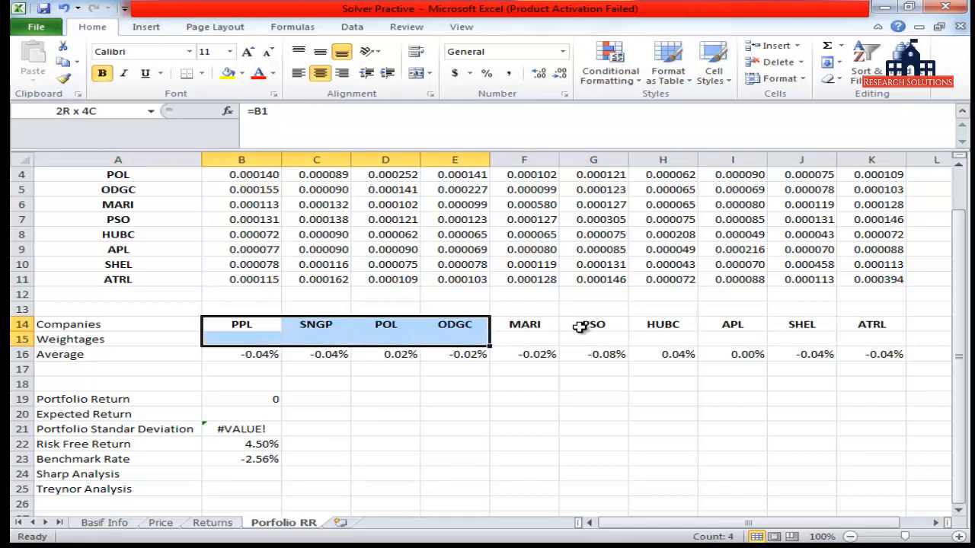
{"action": "key", "text": "shift+Right"}
{"action": "key", "text": "shift+Right"}
{"action": "key", "text": "shift+Right"}
{"action": "key", "text": "shift+Right"}
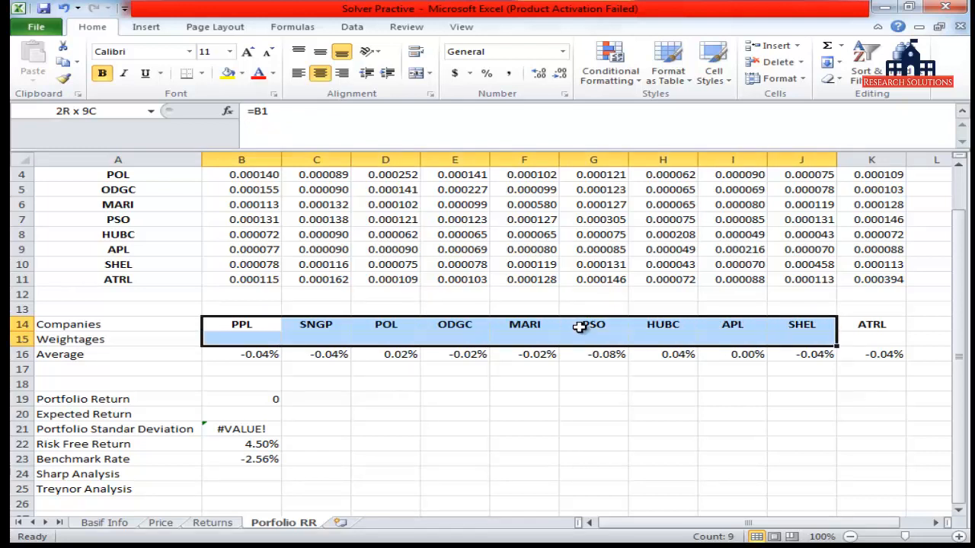
{"action": "key", "text": "Left"}
{"action": "key", "text": "Down"}
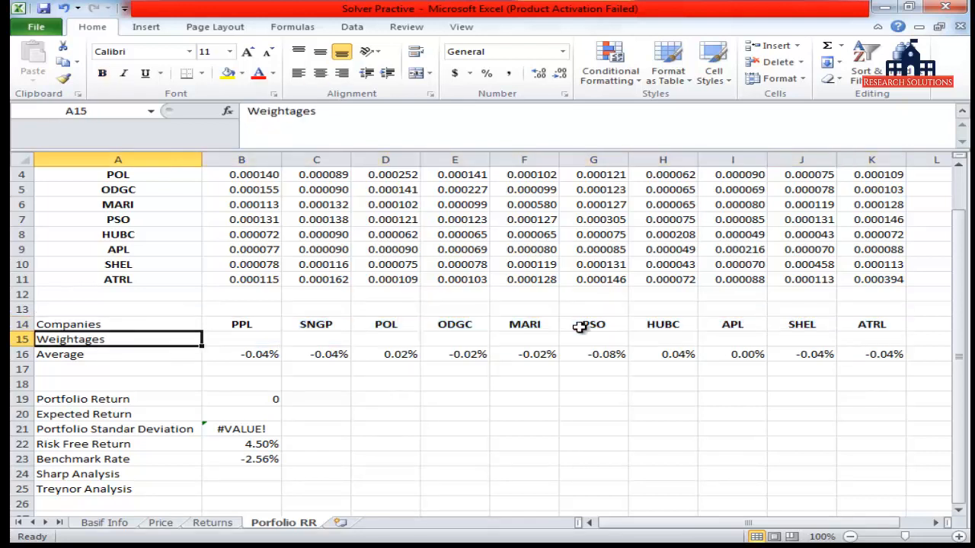
{"action": "key", "text": "Right"}
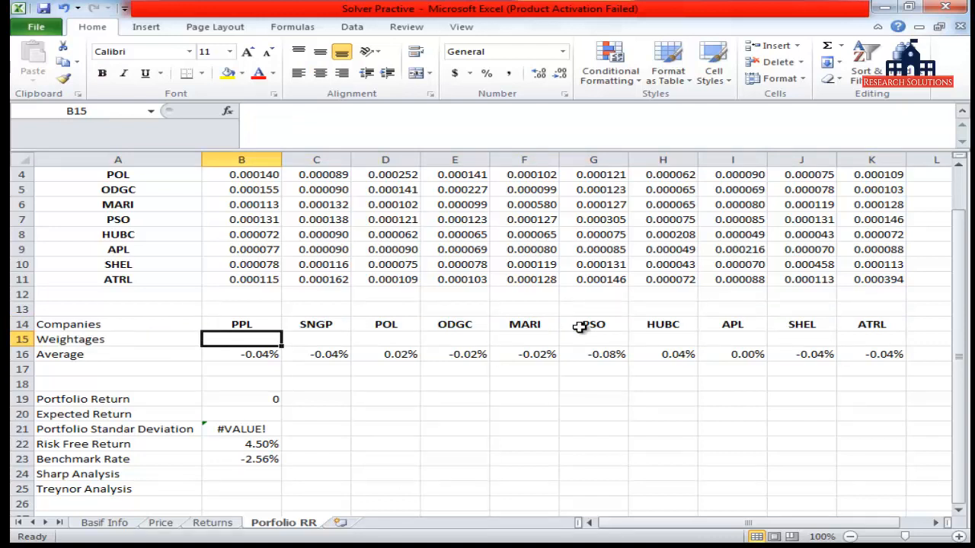
Compare the PPL company name with its weightage cell, and go through the weightage cells from PPL to ODGC
{"action": "key", "text": "Up"}
{"action": "key", "text": "Down"}
{"action": "key", "text": "Up"}
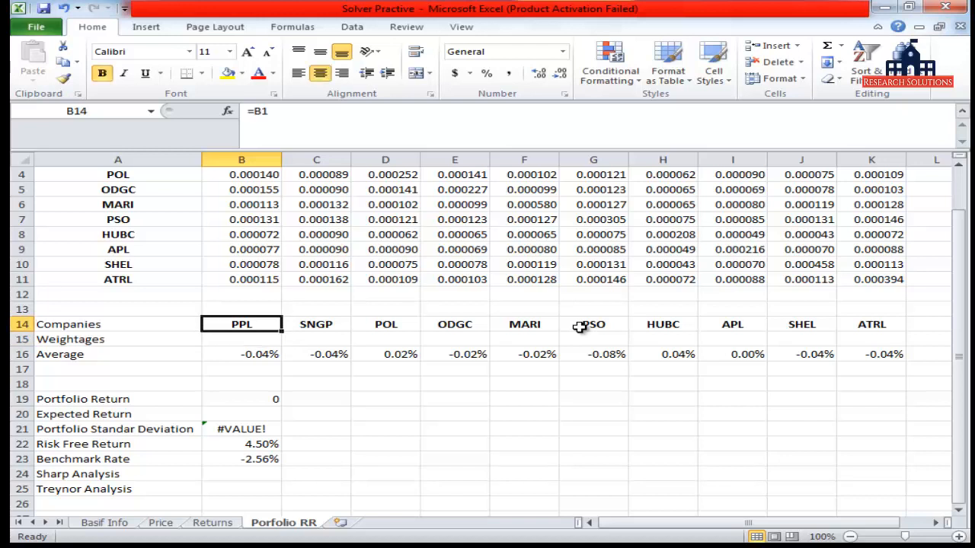
{"action": "key", "text": "Down"}
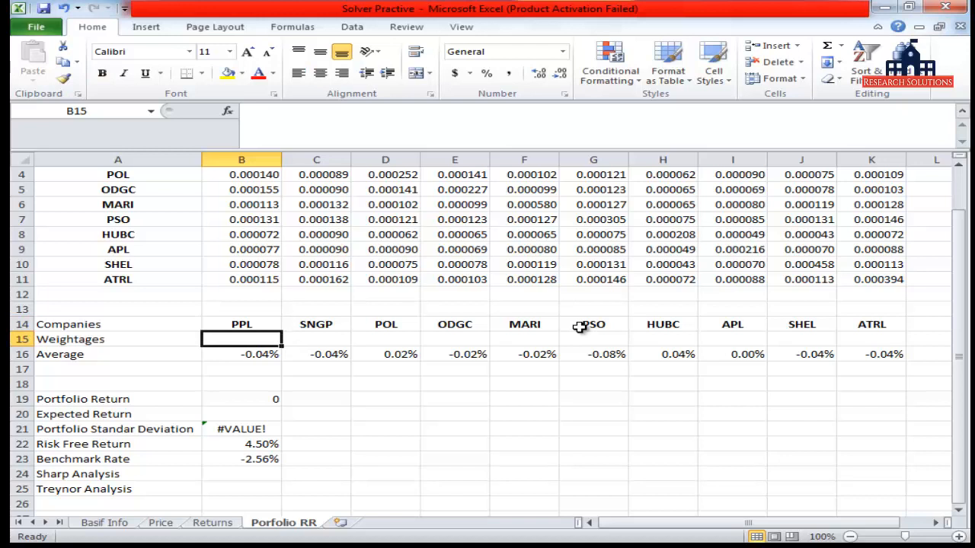
{"action": "key", "text": "Right"}
{"action": "key", "text": "Right"}
{"action": "key", "text": "Right"}
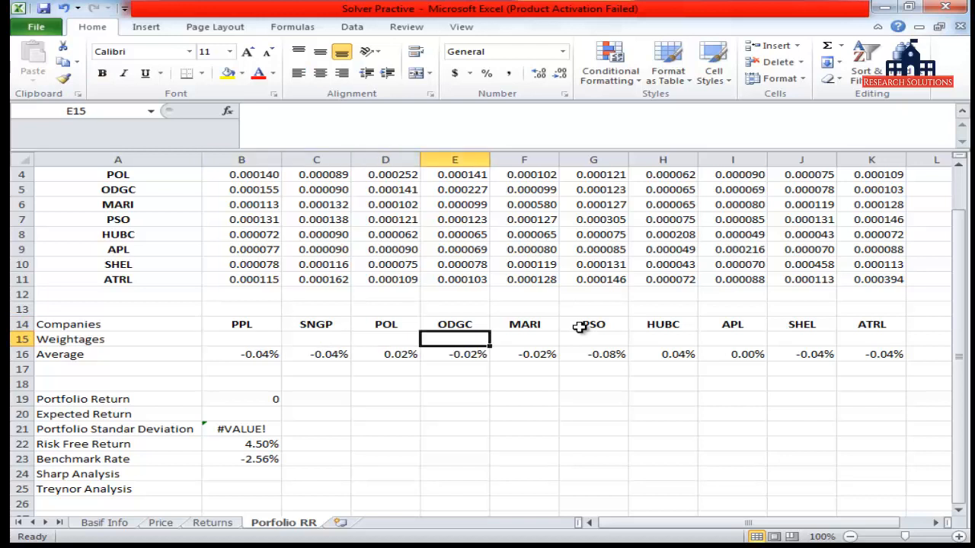
{"action": "key", "text": "Left"}
{"action": "key", "text": "Left"}
{"action": "key", "text": "Left"}
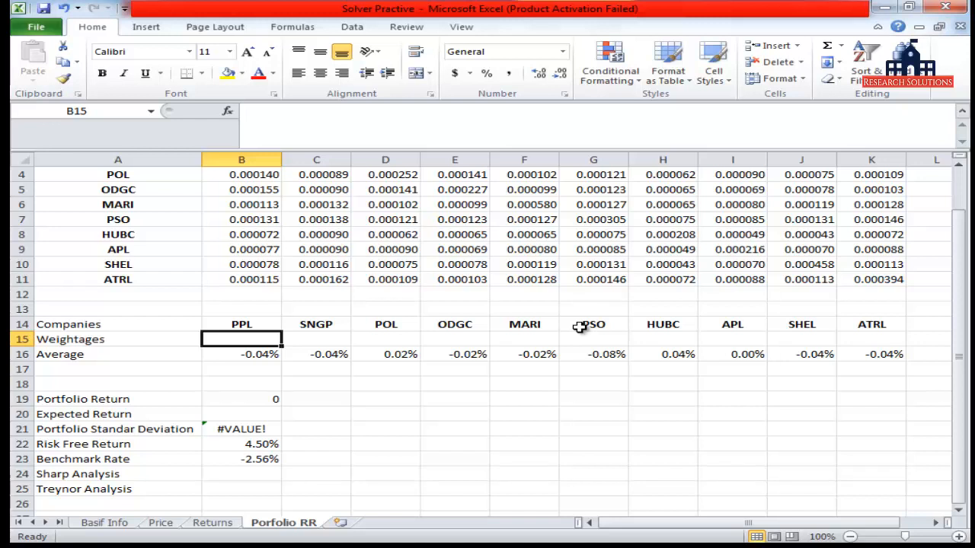
{"action": "key", "text": "Up"}
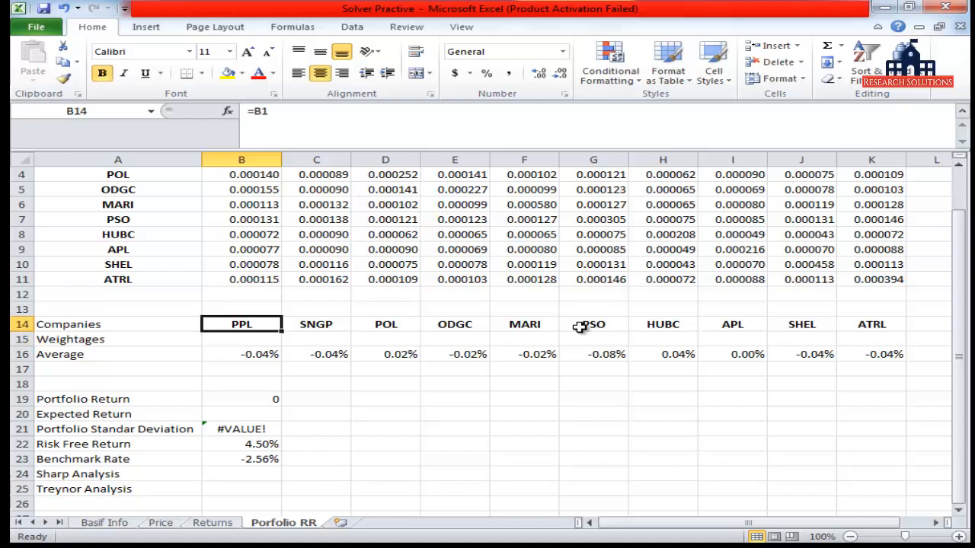
{"action": "key", "text": "Down"}
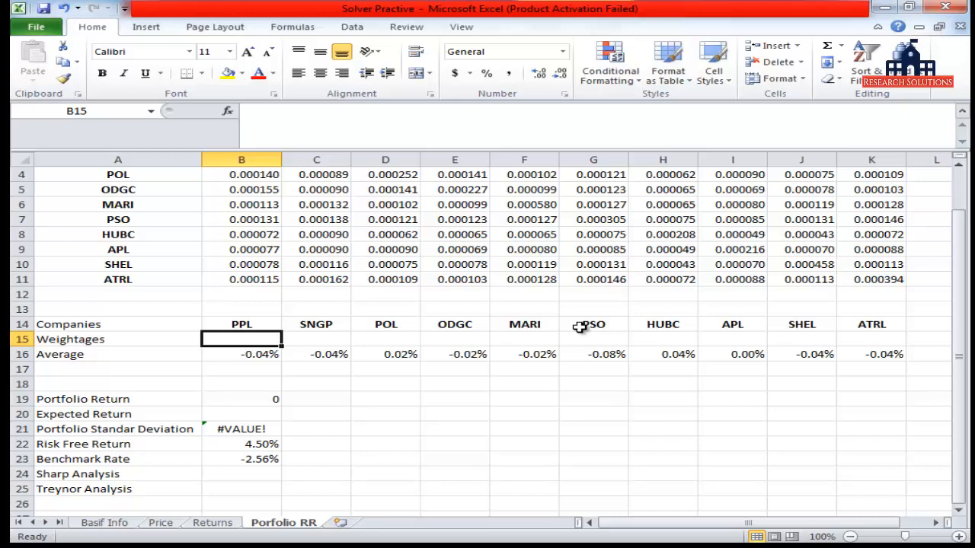
Start Solver and set it to minimise the portfolio standard deviation in B21
{"action": "left_click", "coordinate": [364, 27]}
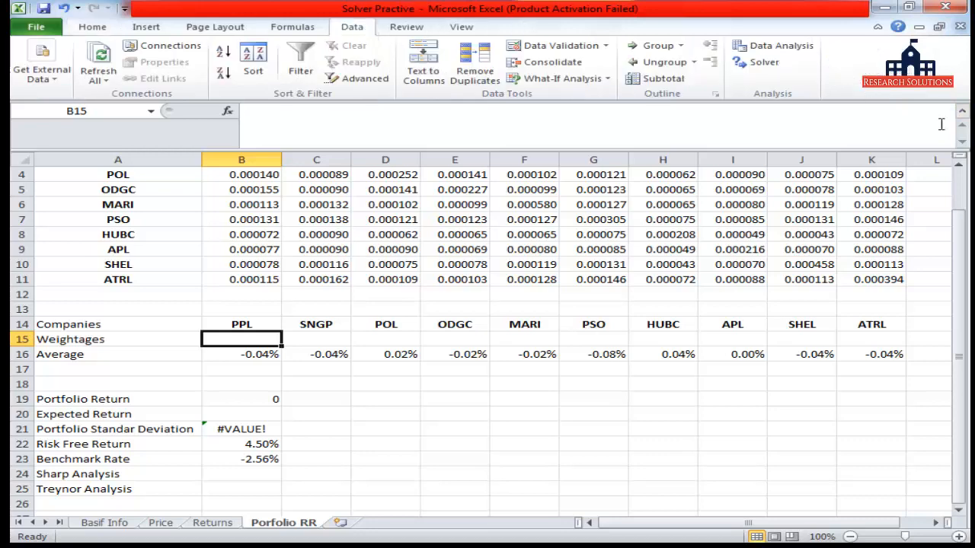
{"action": "left_click", "coordinate": [760, 63]}
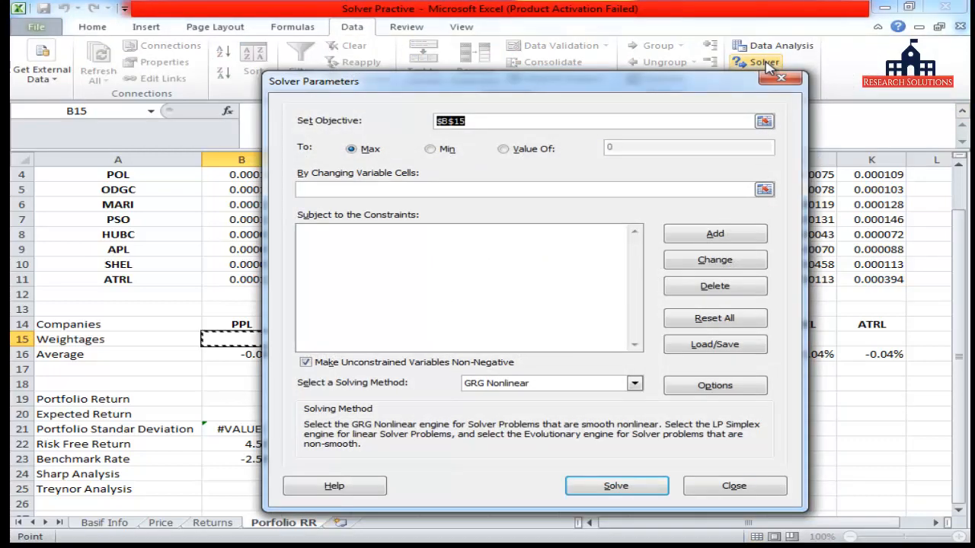
{"action": "left_click", "coordinate": [431, 150]}
{"action": "left_click_drag", "start_coordinate": [558, 91], "coordinate": [661, 113]}
{"action": "left_click", "coordinate": [646, 139]}
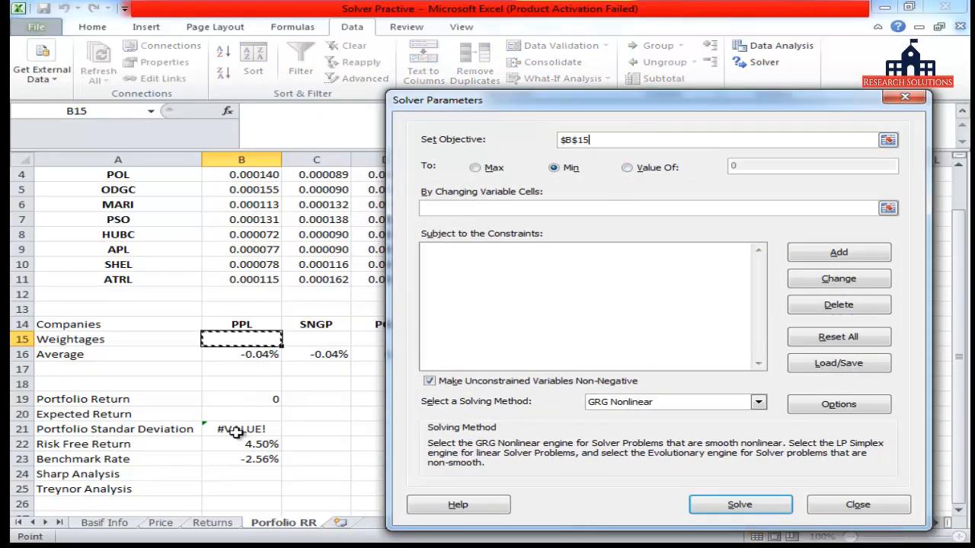
{"action": "left_click", "coordinate": [237, 431]}
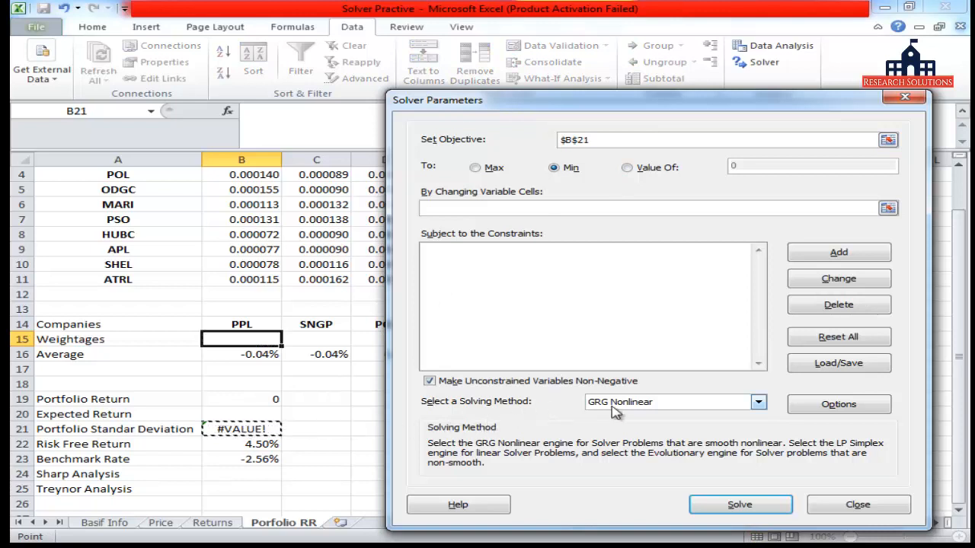
{"action": "left_click", "coordinate": [497, 204]}
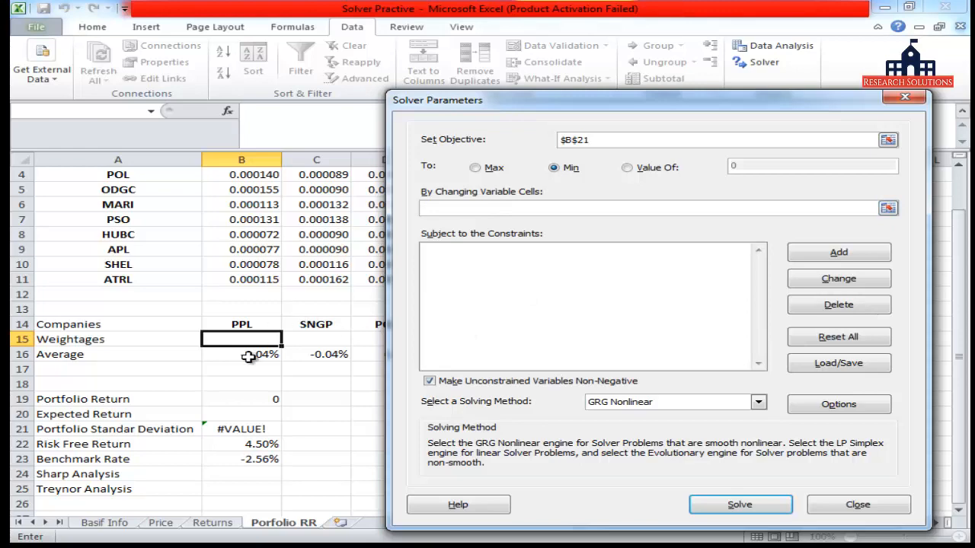
{"action": "left_click", "coordinate": [103, 340]}
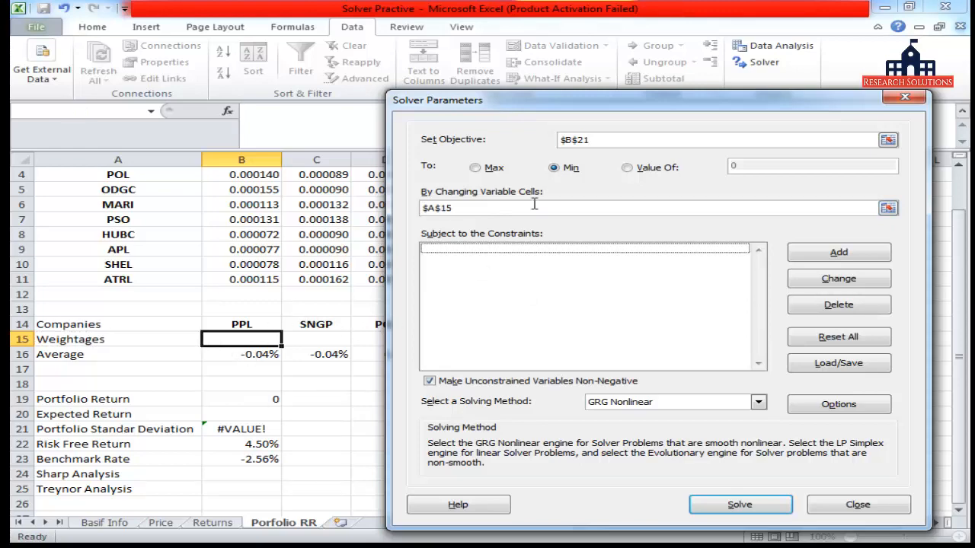
{"action": "left_click_drag", "start_coordinate": [626, 97], "coordinate": [492, 376]}
{"action": "left_click", "coordinate": [342, 481]}
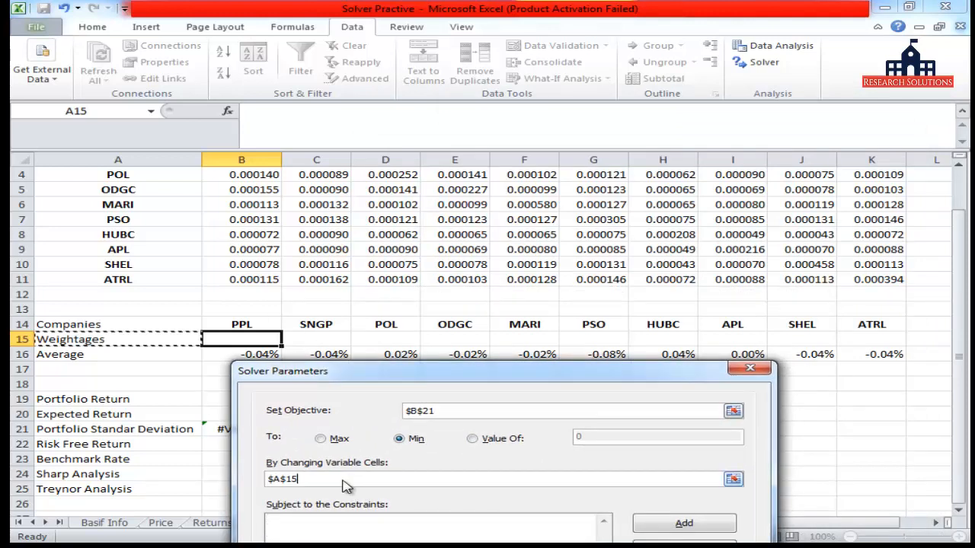
{"action": "left_click_drag", "start_coordinate": [298, 479], "coordinate": [257, 478]}
{"action": "key", "text": "Delete"}
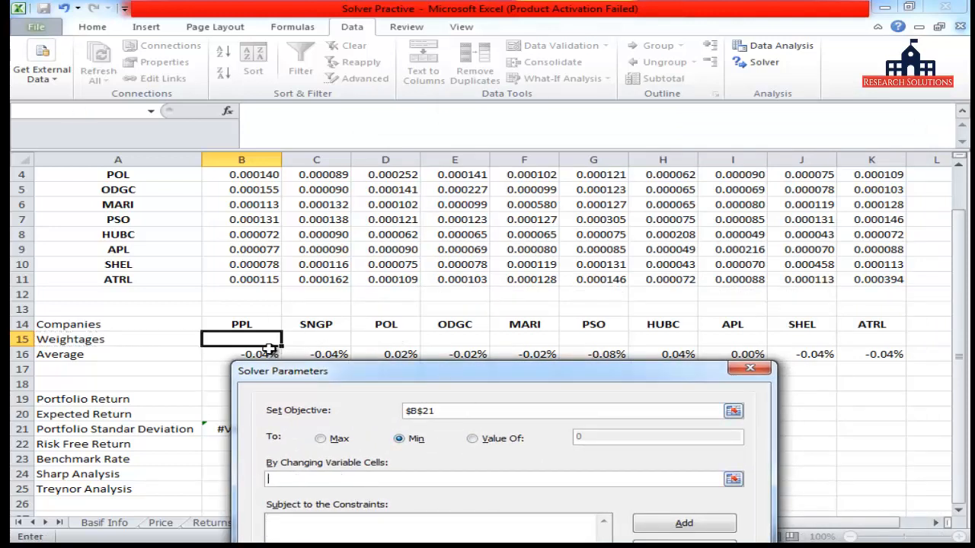
Set Solver's changing variable cells to the company weightages B15:K15
{"action": "left_click", "coordinate": [369, 339]}
{"action": "left_click_drag", "start_coordinate": [256, 340], "coordinate": [899, 339]}
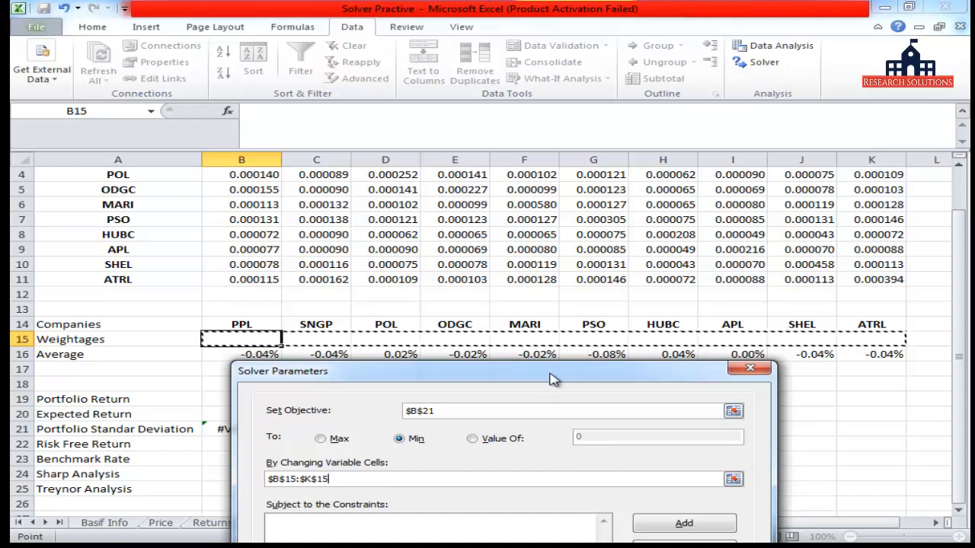
{"action": "left_click_drag", "start_coordinate": [553, 377], "coordinate": [552, 251]}
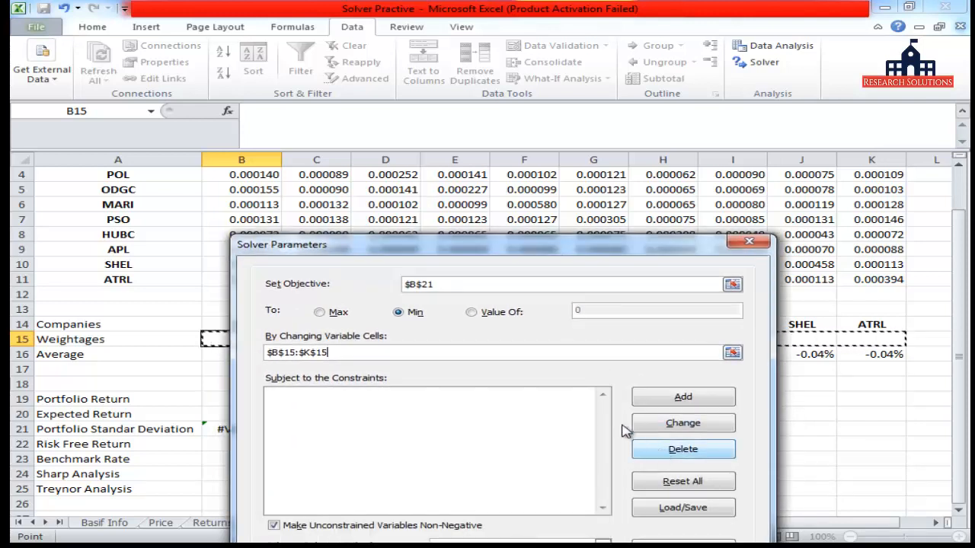
Add a Solver constraint requiring the weightages B15:K15 to be >= 1
{"action": "left_click", "coordinate": [683, 403]}
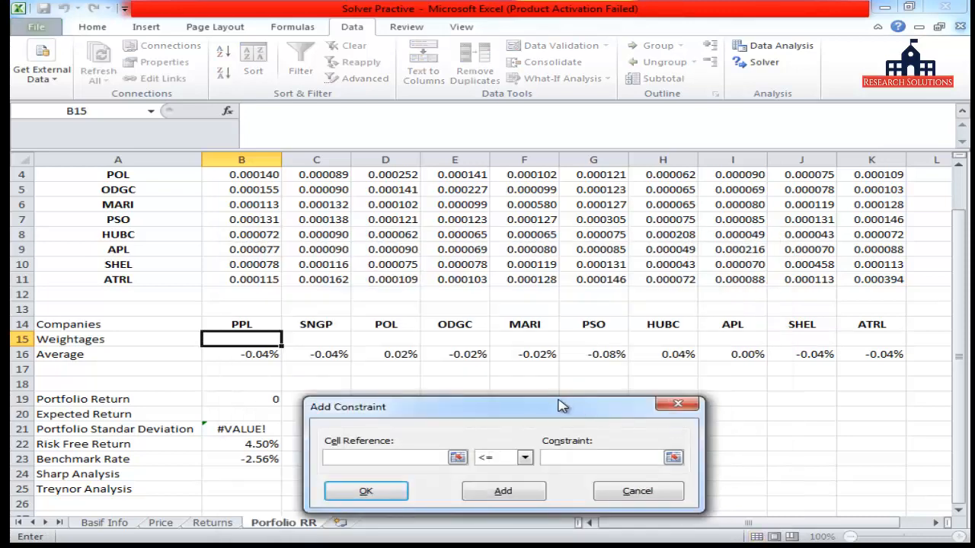
{"action": "left_click_drag", "start_coordinate": [562, 405], "coordinate": [553, 325]}
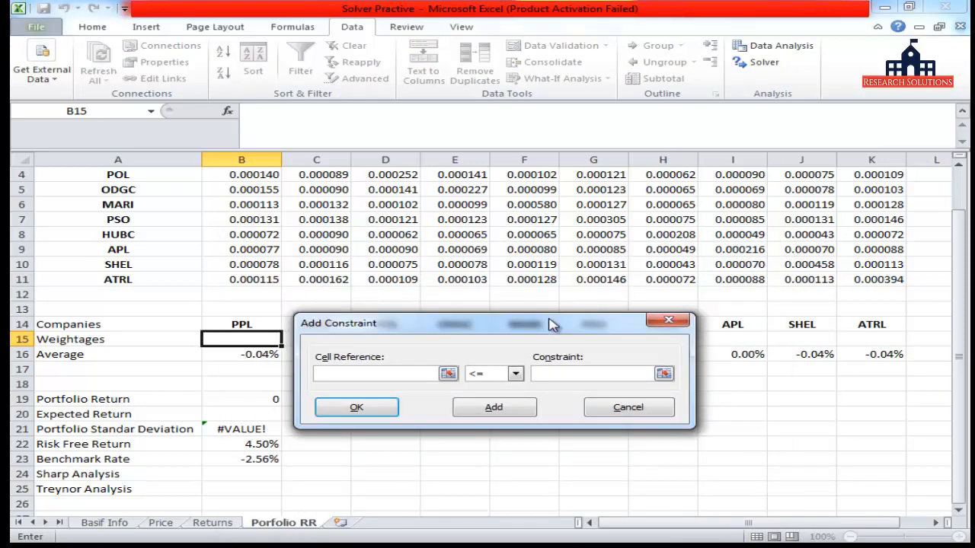
{"action": "left_click_drag", "start_coordinate": [482, 324], "coordinate": [509, 409]}
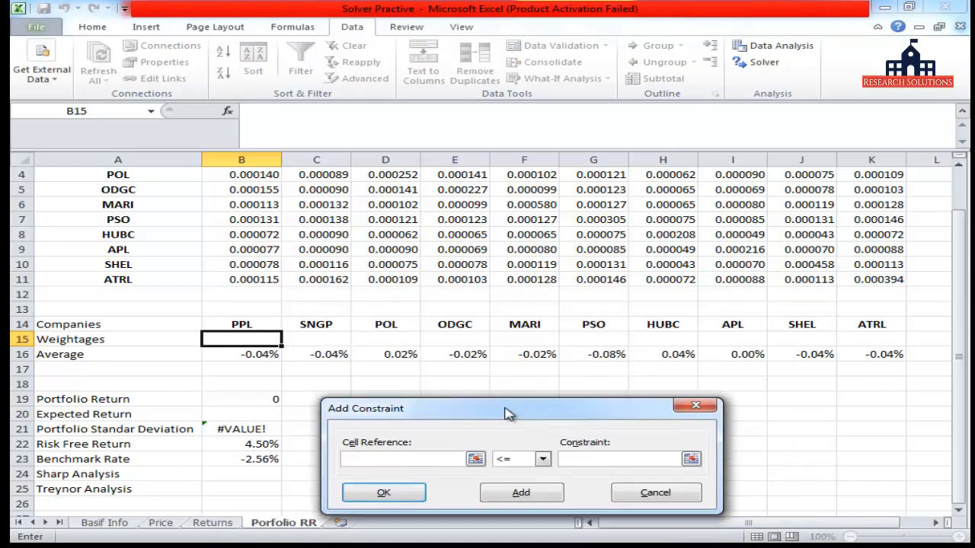
{"action": "left_click", "coordinate": [246, 337]}
{"action": "left_click_drag", "start_coordinate": [246, 338], "coordinate": [846, 341]}
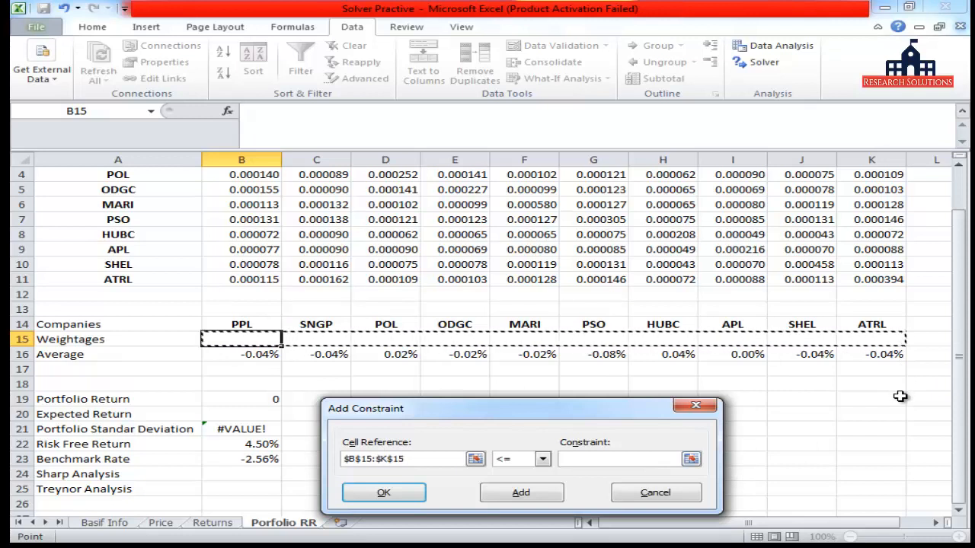
{"action": "left_click", "coordinate": [544, 463]}
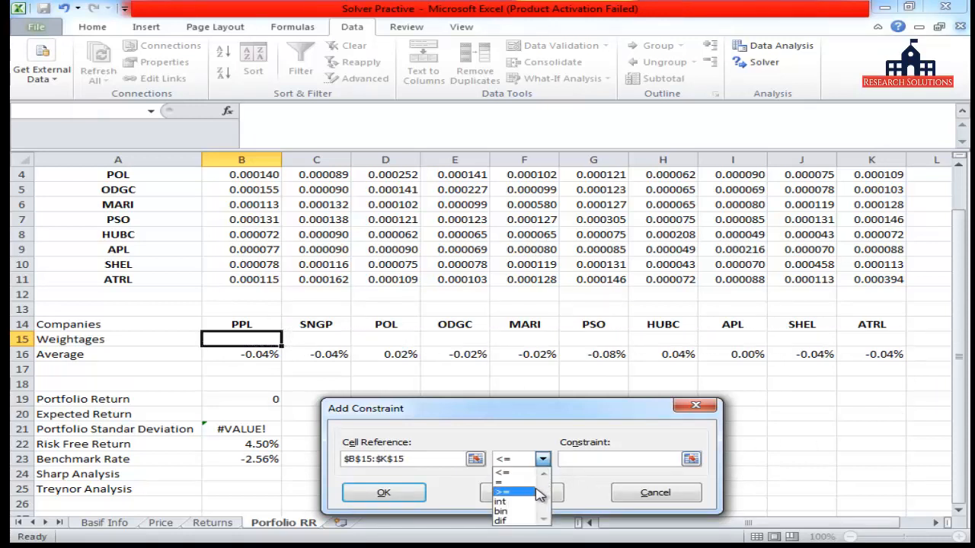
{"action": "left_click", "coordinate": [503, 492]}
{"action": "left_click", "coordinate": [618, 460]}
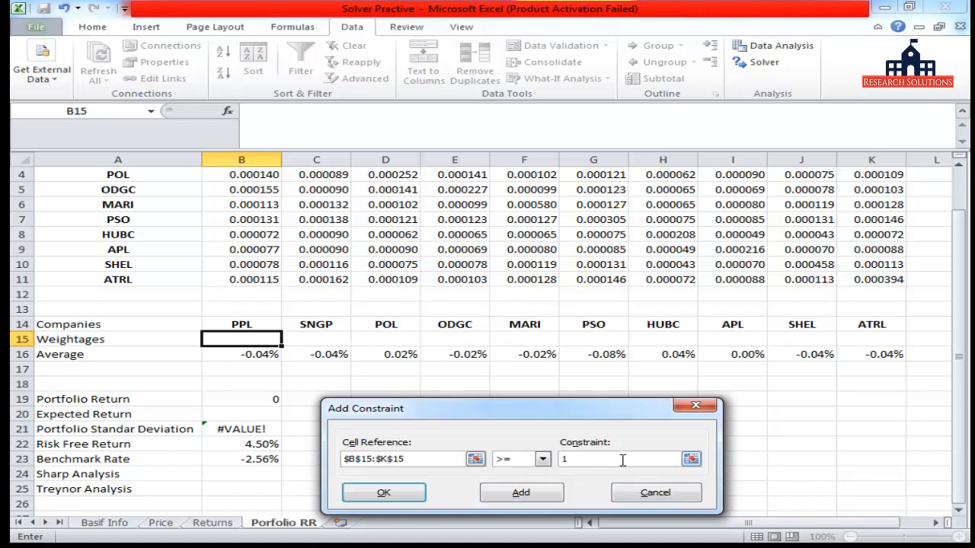
{"action": "left_click", "coordinate": [535, 493]}
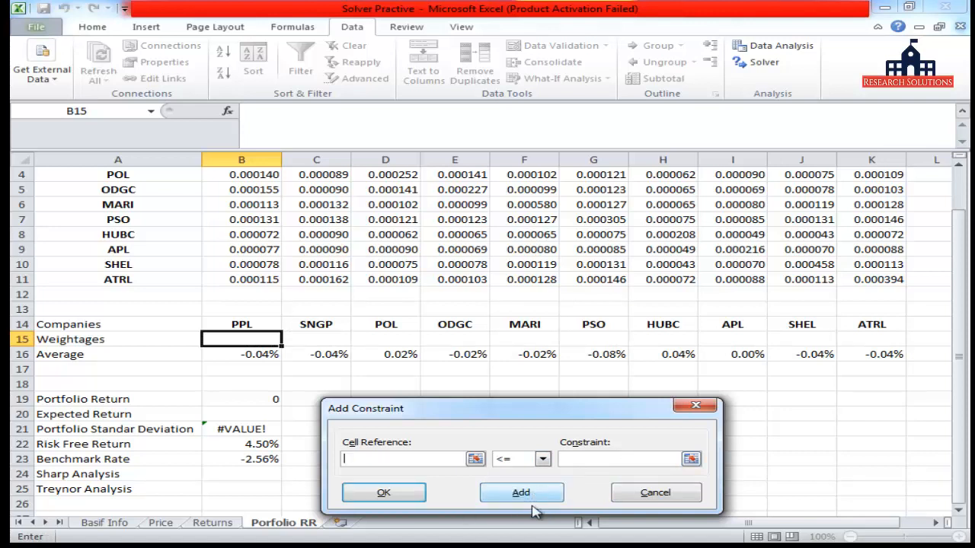
Add a second Solver constraint requiring the weightages B15:K15 to be <= 0
{"action": "left_click", "coordinate": [328, 339]}
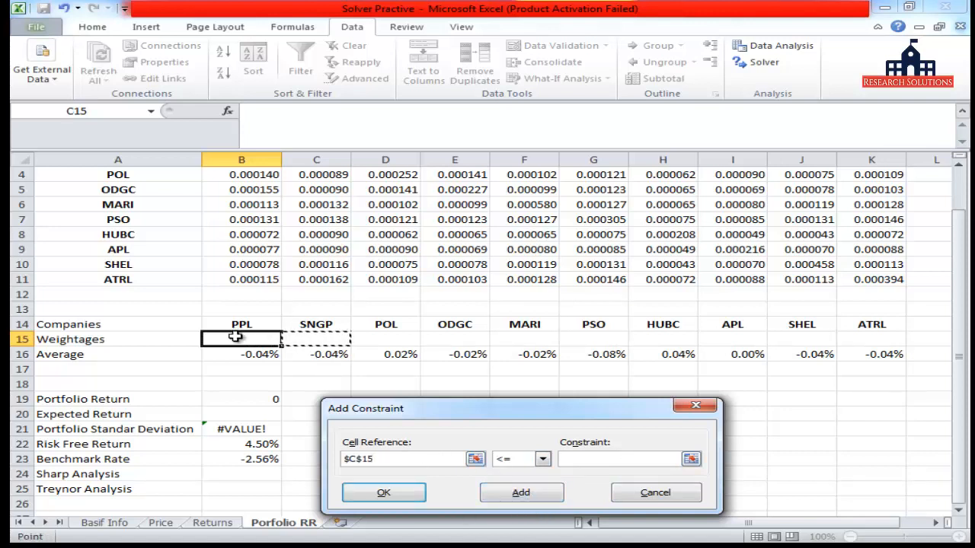
{"action": "left_click_drag", "start_coordinate": [236, 338], "coordinate": [849, 345]}
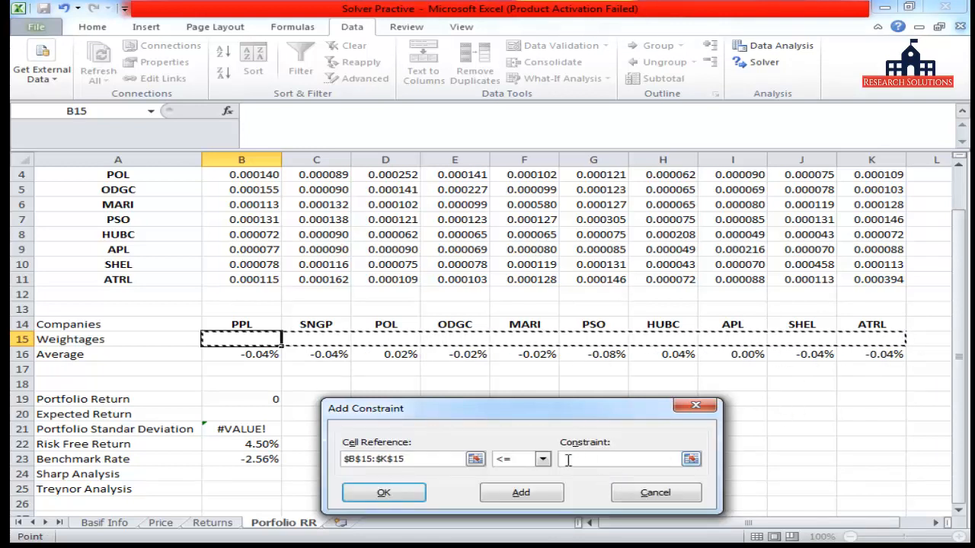
{"action": "left_click", "coordinate": [618, 460]}
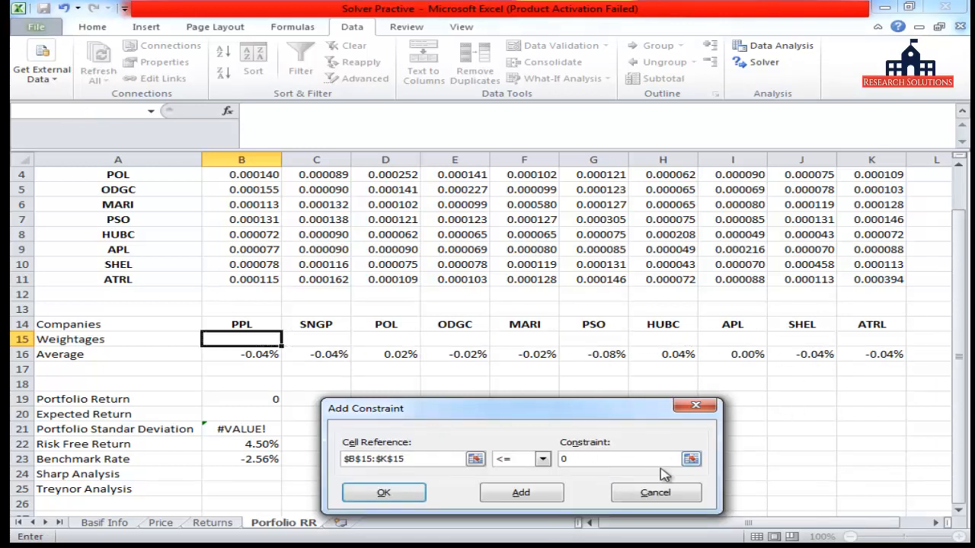
{"action": "left_click", "coordinate": [514, 495]}
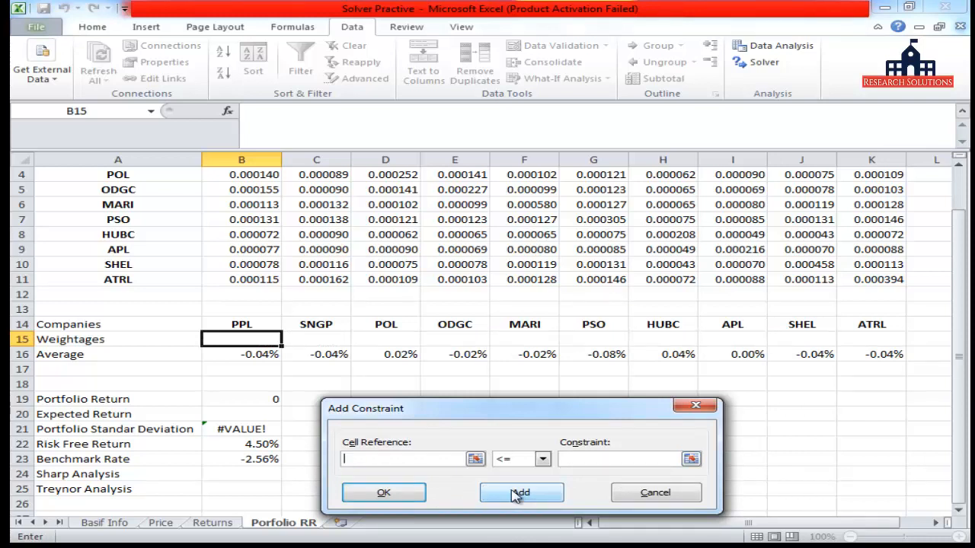
Add a Solver constraint requiring the portfolio return in B19 to be >= the expected return in B20
{"action": "left_click", "coordinate": [257, 399]}
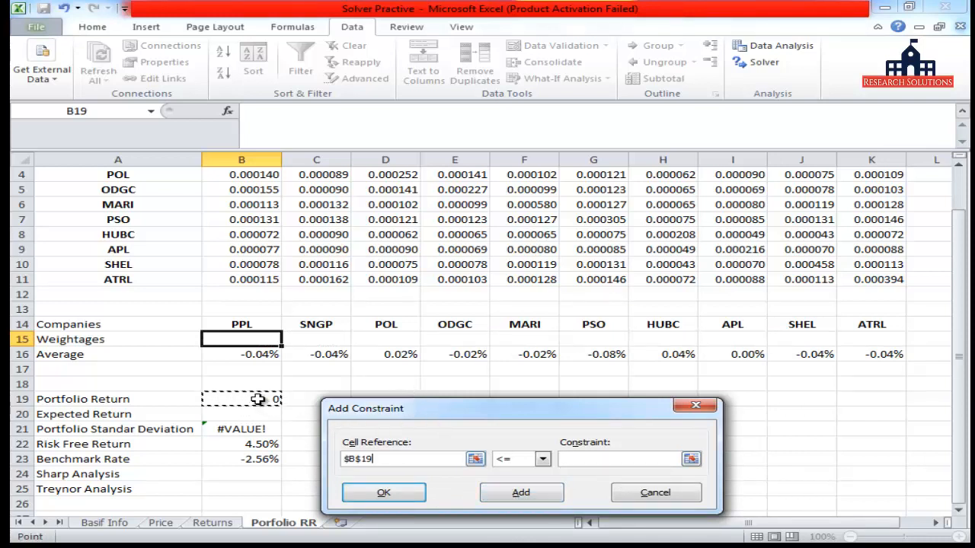
{"action": "left_click", "coordinate": [542, 458]}
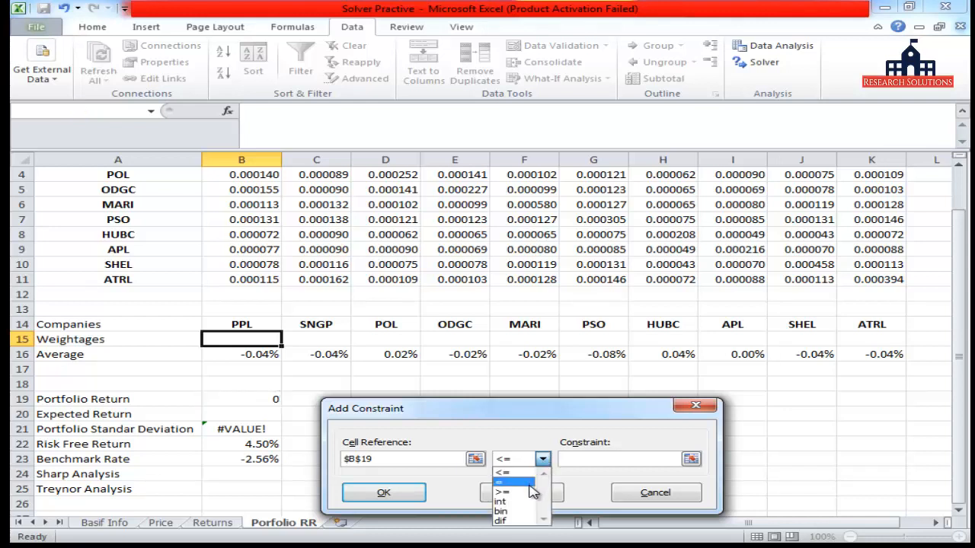
{"action": "left_click", "coordinate": [532, 492]}
{"action": "left_click", "coordinate": [604, 458]}
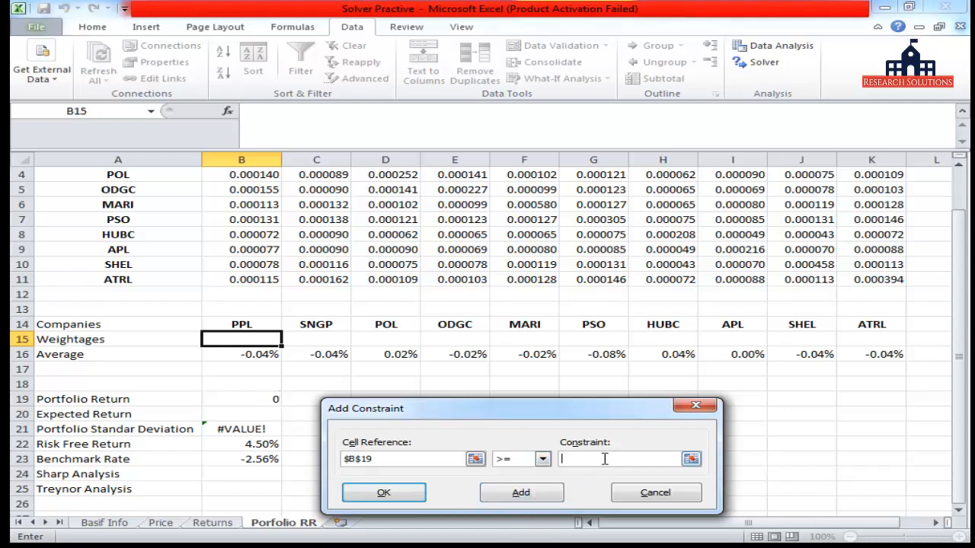
{"action": "left_click", "coordinate": [232, 412]}
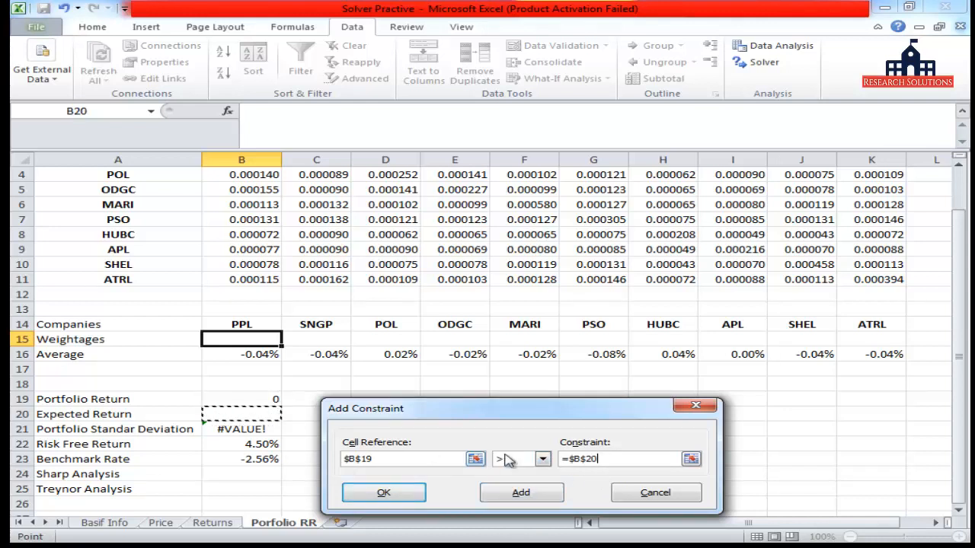
{"action": "left_click", "coordinate": [505, 459]}
{"action": "left_click", "coordinate": [504, 470]}
{"action": "left_click", "coordinate": [545, 496]}
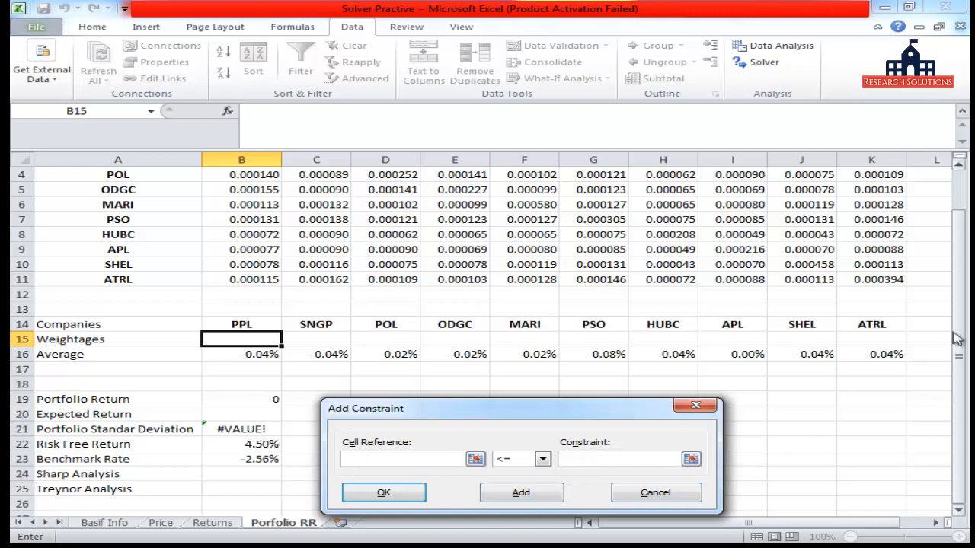
Add a Solver constraint requiring the total of the weightages in L15 to equal 1
{"action": "left_click", "coordinate": [930, 339]}
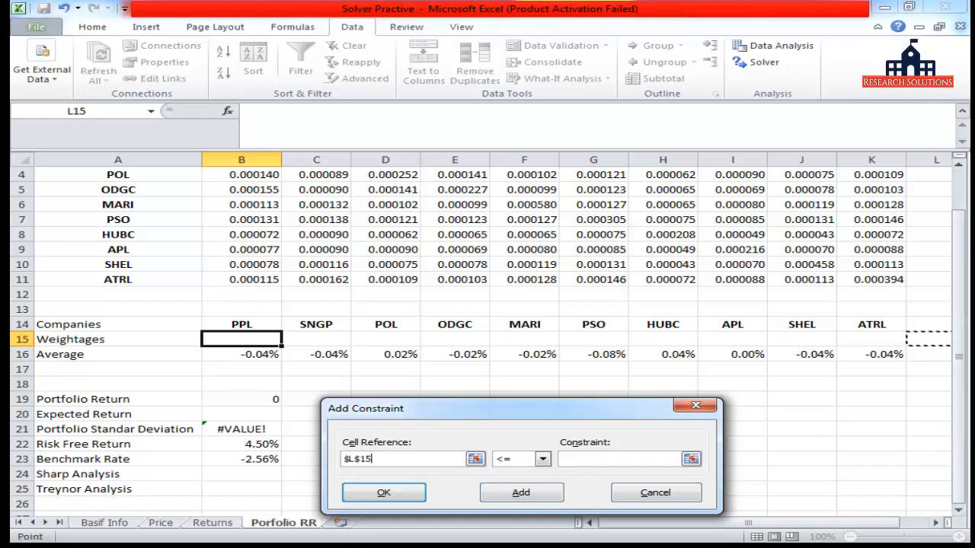
{"action": "left_click", "coordinate": [936, 522]}
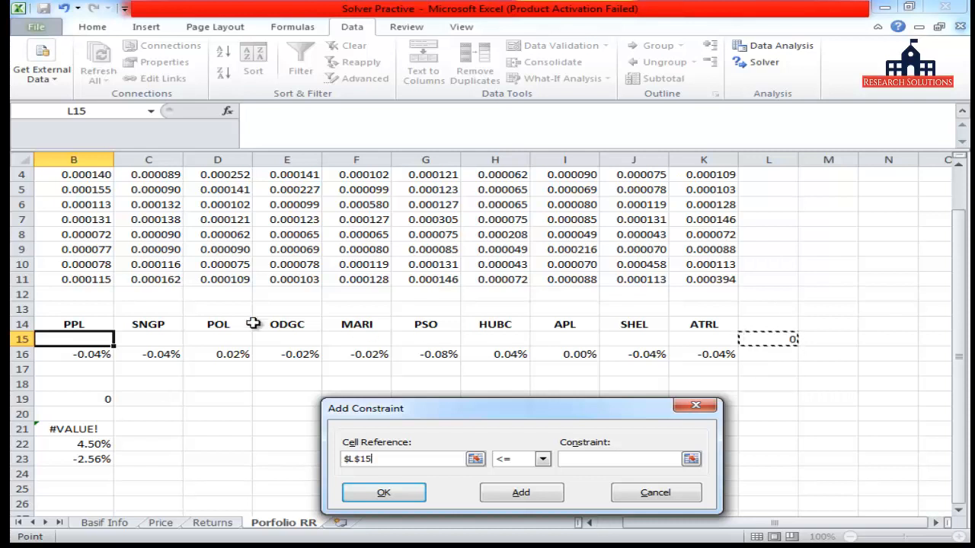
{"action": "left_click", "coordinate": [543, 460]}
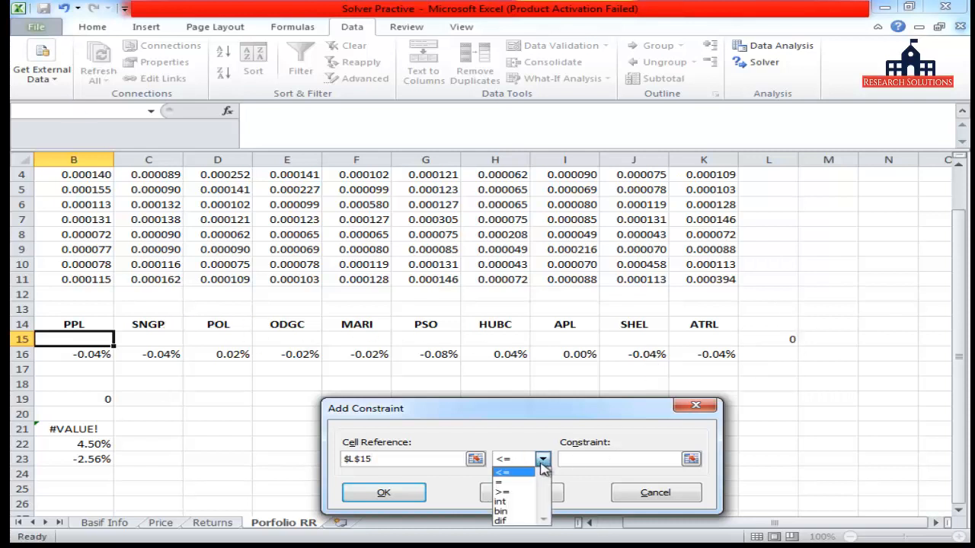
{"action": "left_click", "coordinate": [533, 492]}
{"action": "left_click", "coordinate": [617, 458]}
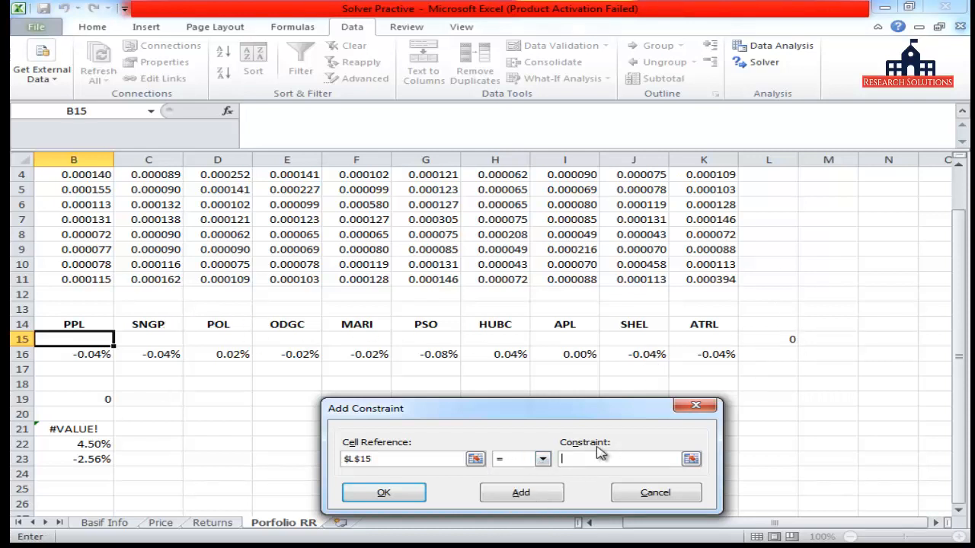
{"action": "type", "text": "1"}
{"action": "left_click", "coordinate": [544, 494]}
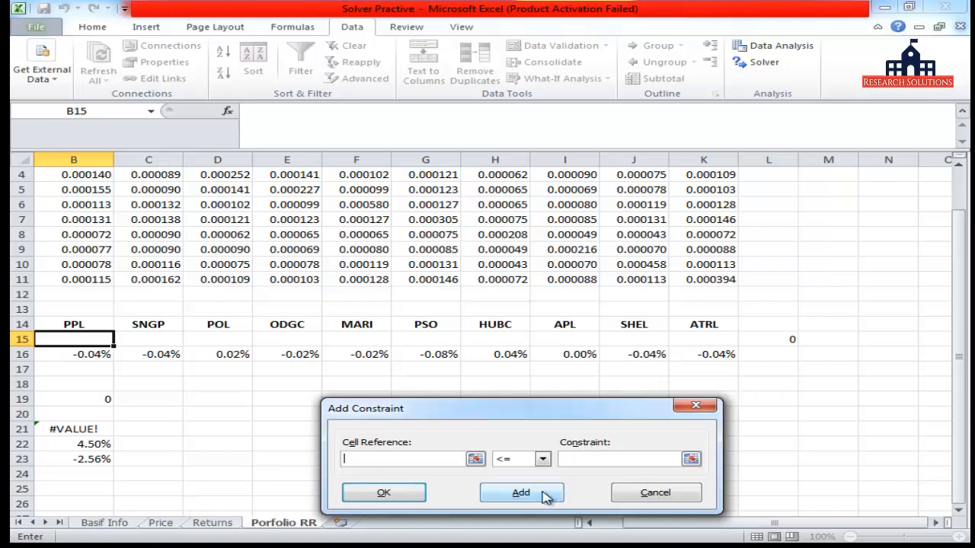
Finish adding constraints, solve the model with GRG Nonlinear and keep the Solver solution
{"action": "left_click_drag", "start_coordinate": [577, 415], "coordinate": [431, 373]}
{"action": "left_click", "coordinate": [509, 451]}
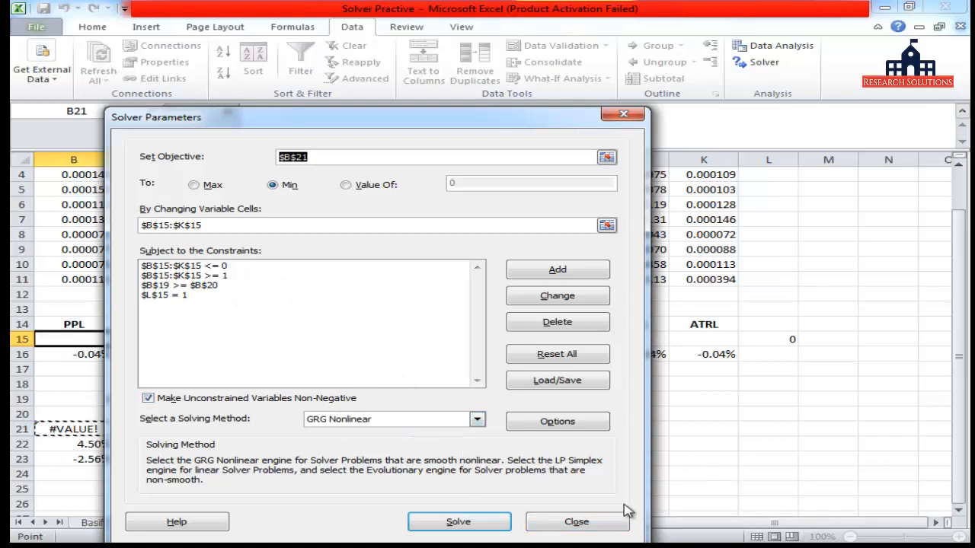
{"action": "left_click", "coordinate": [474, 522]}
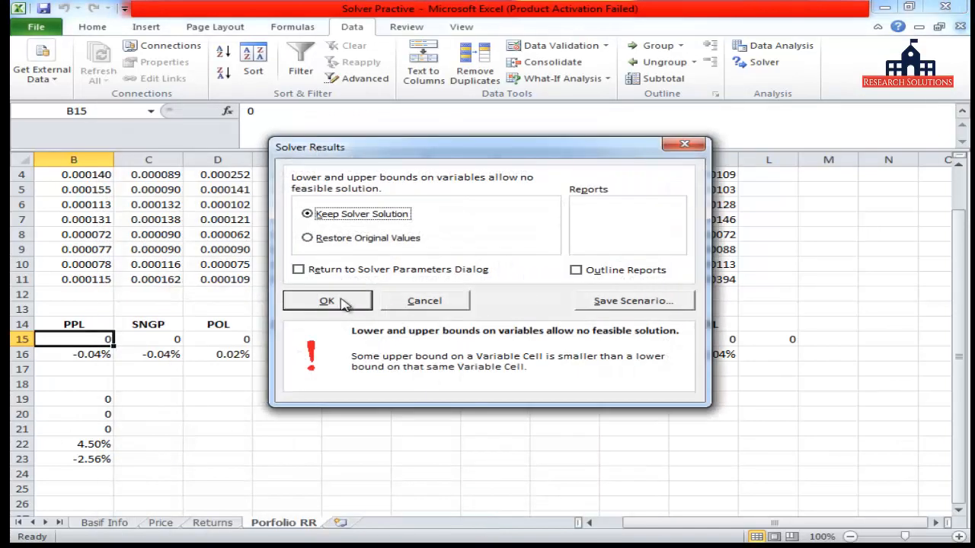
{"action": "left_click", "coordinate": [327, 302]}
Format the company weightages B15:K15 as percentages with two decimal places
{"action": "left_click", "coordinate": [718, 340]}
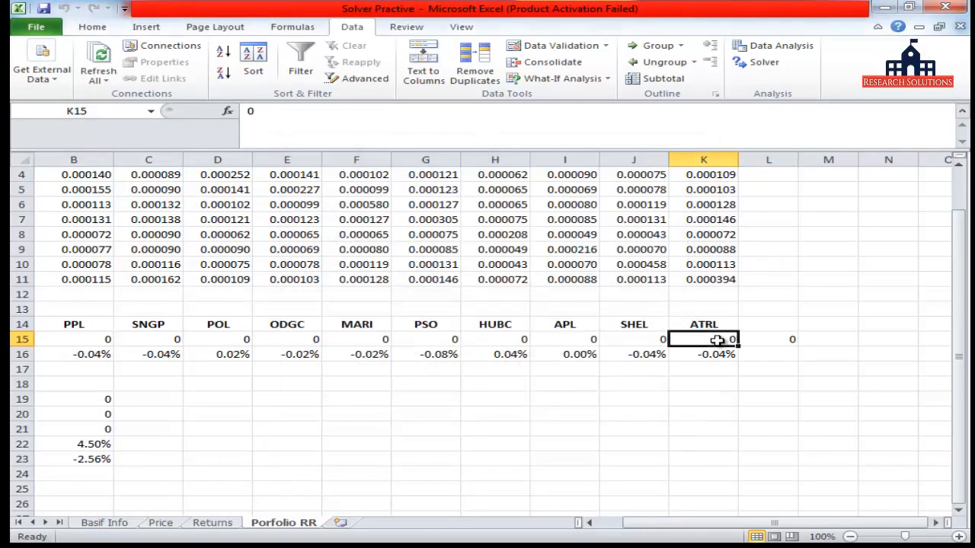
{"action": "key", "text": "ctrl+Left"}
{"action": "key", "text": "shift+Right"}
{"action": "key", "text": "shift+Right"}
{"action": "key", "text": "shift+Right"}
{"action": "key", "text": "shift+Right"}
{"action": "key", "text": "shift+Right"}
{"action": "key", "text": "shift+Right"}
{"action": "key", "text": "shift+Right"}
{"action": "key", "text": "shift+Right"}
{"action": "key", "text": "shift+Right"}
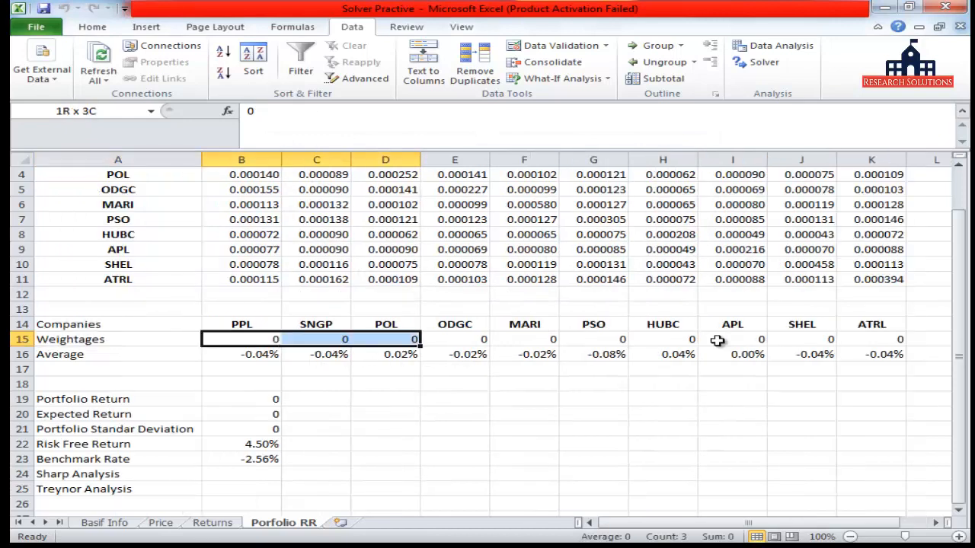
{"action": "scroll", "coordinate": [717, 340], "scroll_direction": "right", "scroll_amount": 1}
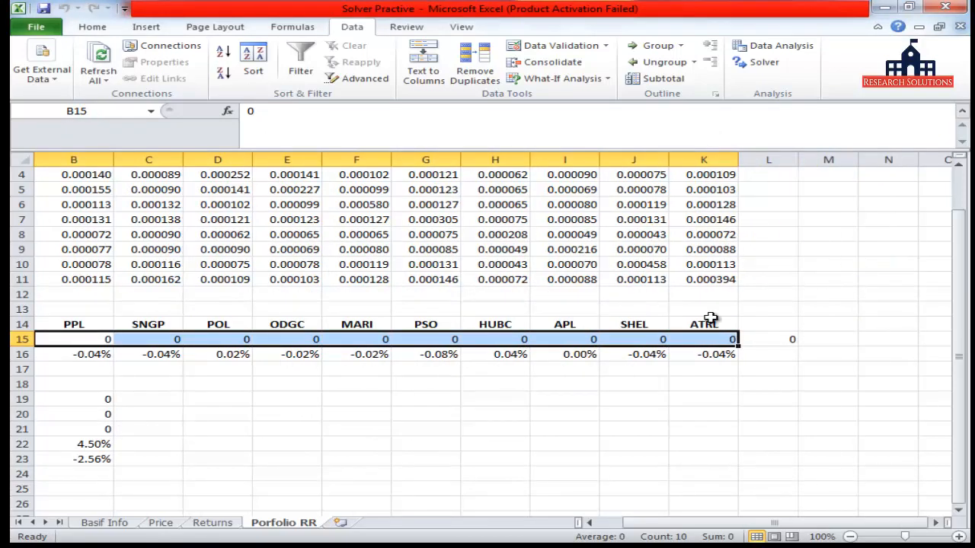
{"action": "left_click", "coordinate": [90, 27]}
{"action": "left_click", "coordinate": [539, 73]}
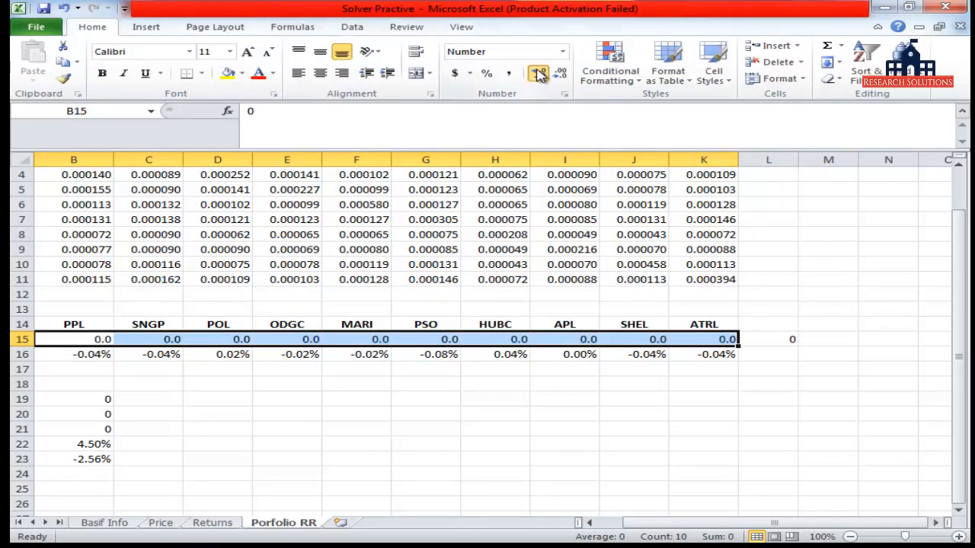
{"action": "left_click", "coordinate": [538, 73]}
{"action": "left_click", "coordinate": [487, 73]}
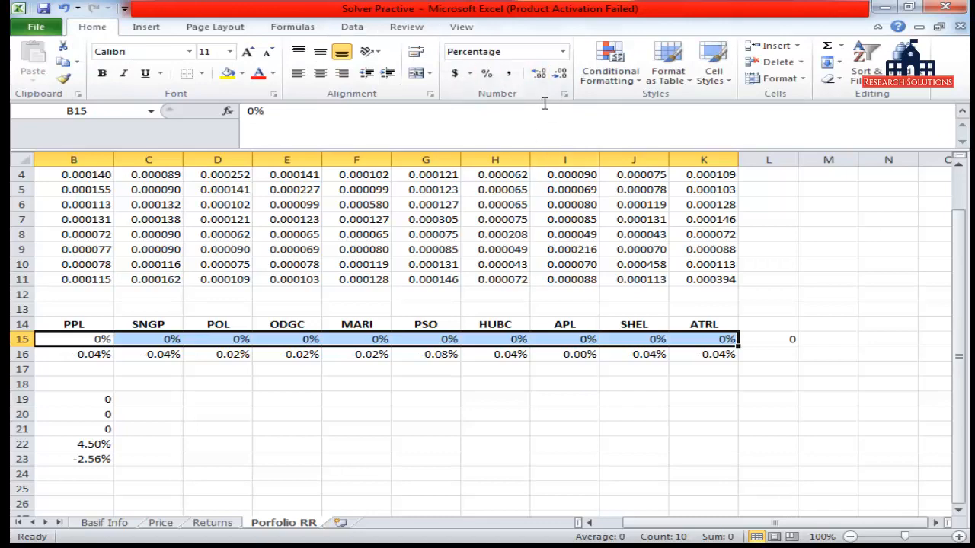
{"action": "left_click", "coordinate": [539, 73]}
{"action": "left_click", "coordinate": [538, 73]}
Inspect the portfolio standard deviation formula in B21 and the ranges it references, leaving the formula as is
{"action": "left_click_drag", "start_coordinate": [641, 525], "coordinate": [615, 528]}
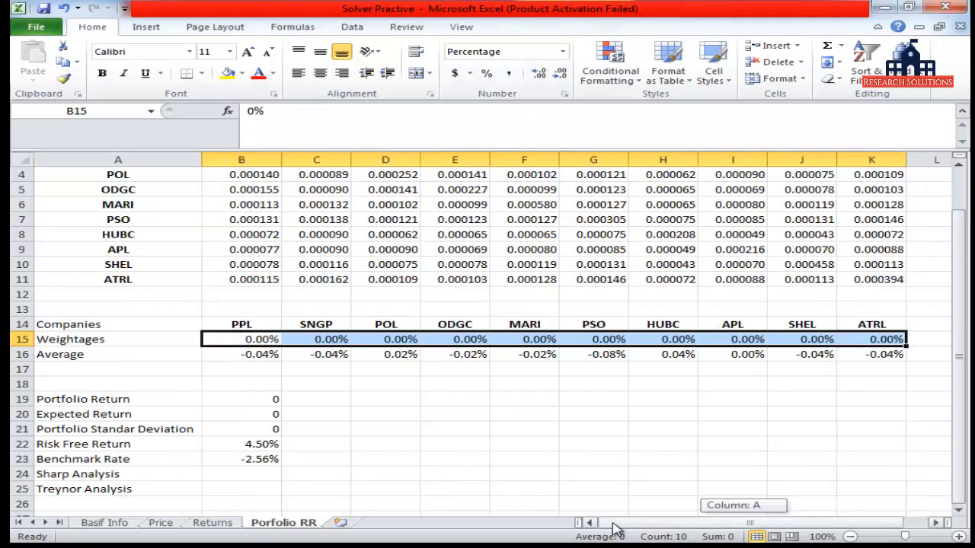
{"action": "left_click", "coordinate": [266, 431]}
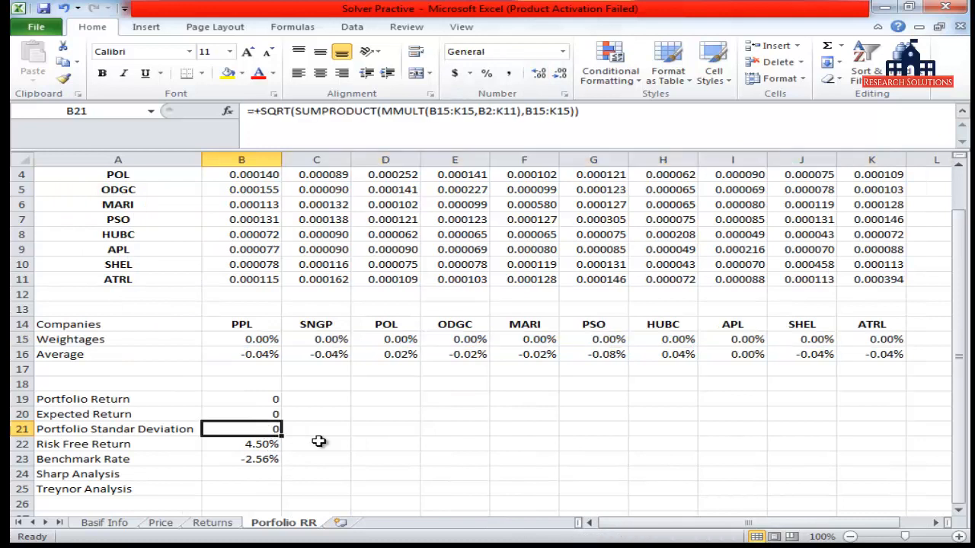
{"action": "key", "text": "F2"}
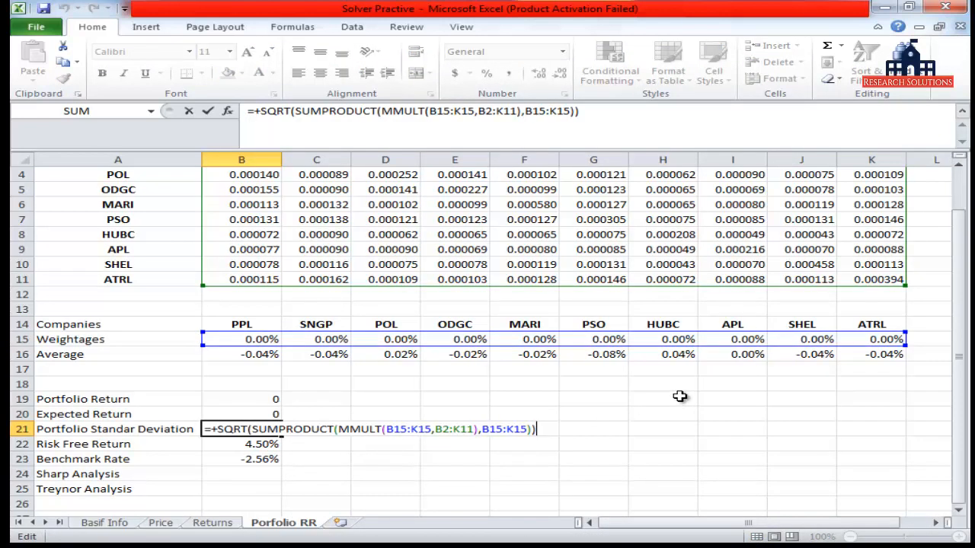
{"action": "key", "text": "ctrl+Return"}
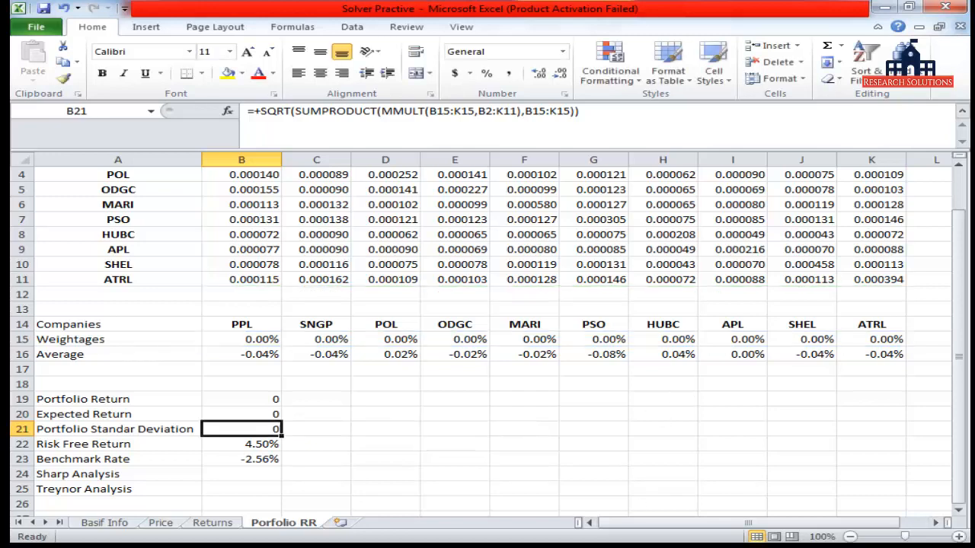
{"action": "left_click", "coordinate": [508, 543]}
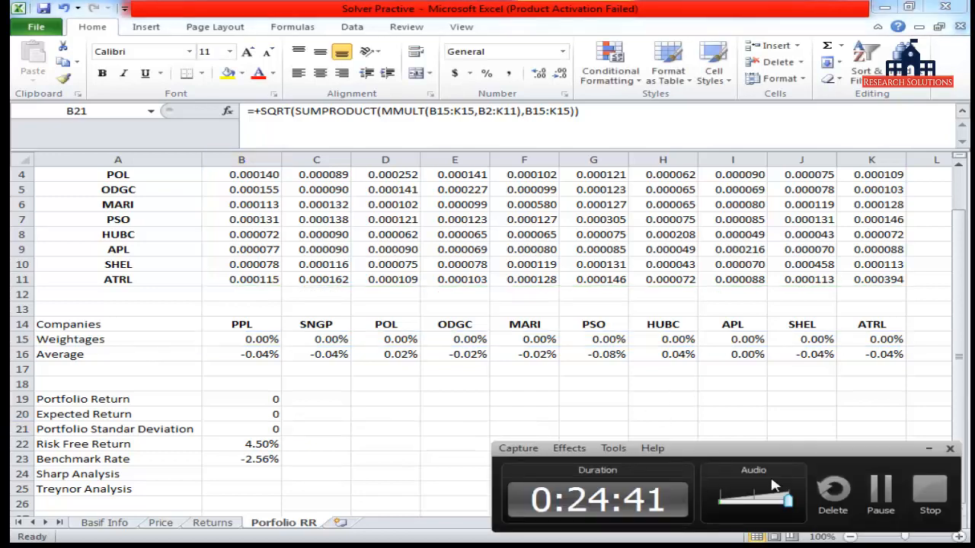
{"action": "left_click", "coordinate": [882, 499]}
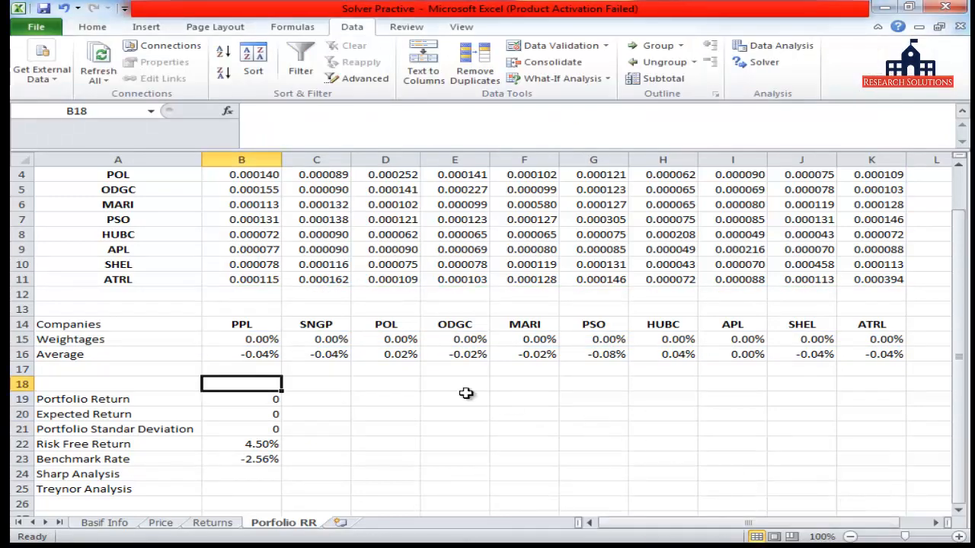
Examine the solved weightages across B15:K15 and the formula for their total in L15
{"action": "left_click", "coordinate": [255, 344]}
{"action": "key", "text": "Right"}
{"action": "key", "text": "Right"}
{"action": "key", "text": "Right"}
{"action": "key", "text": "Right"}
{"action": "key", "text": "Right"}
{"action": "key", "text": "Right"}
{"action": "key", "text": "Right"}
{"action": "key", "text": "Right"}
{"action": "key", "text": "Right"}
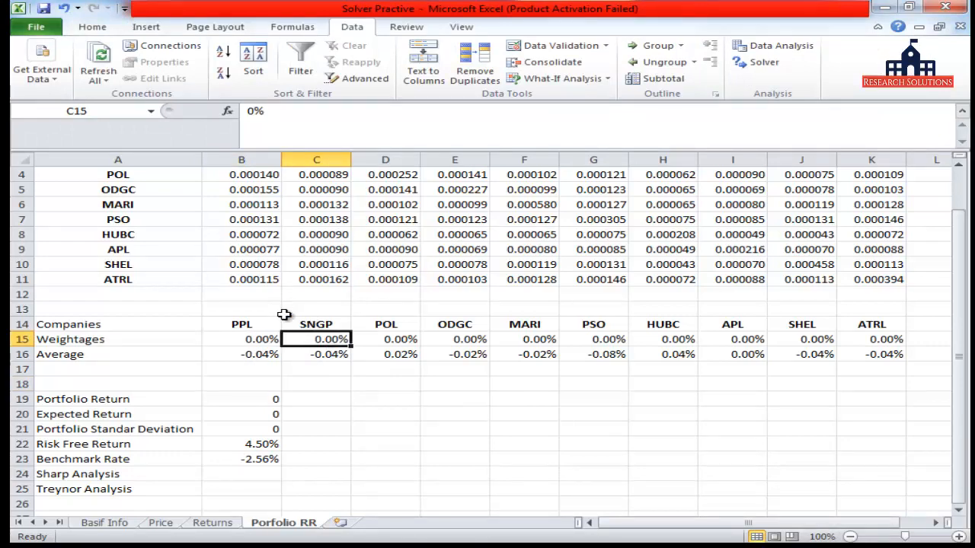
{"action": "key", "text": "Left"}
{"action": "key", "text": "Left"}
{"action": "key", "text": "Left"}
{"action": "key", "text": "Left"}
{"action": "key", "text": "Left"}
{"action": "key", "text": "Left"}
{"action": "key", "text": "Left"}
{"action": "key", "text": "Left"}
{"action": "key", "text": "Left"}
{"action": "key", "text": "Left"}
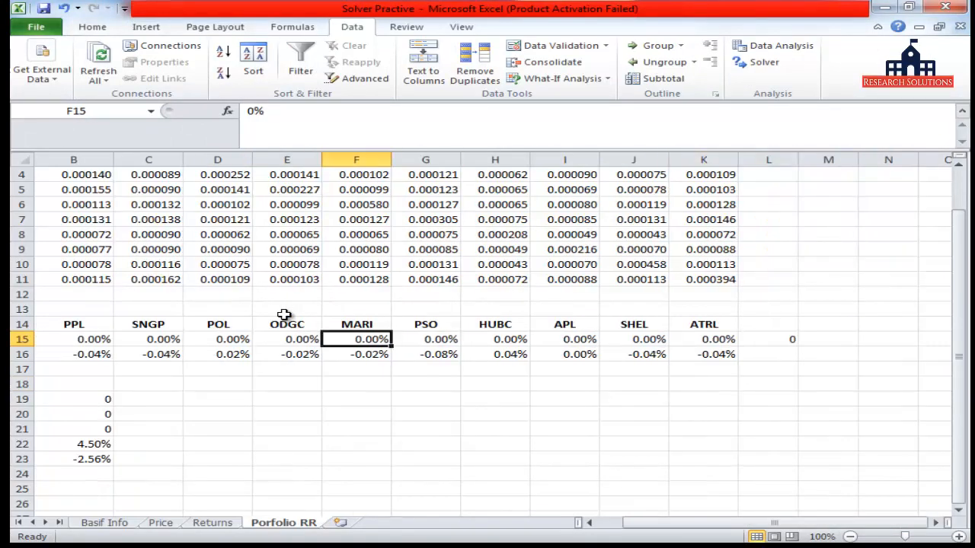
{"action": "key", "text": "Right"}
{"action": "key", "text": "Right"}
{"action": "key", "text": "Left"}
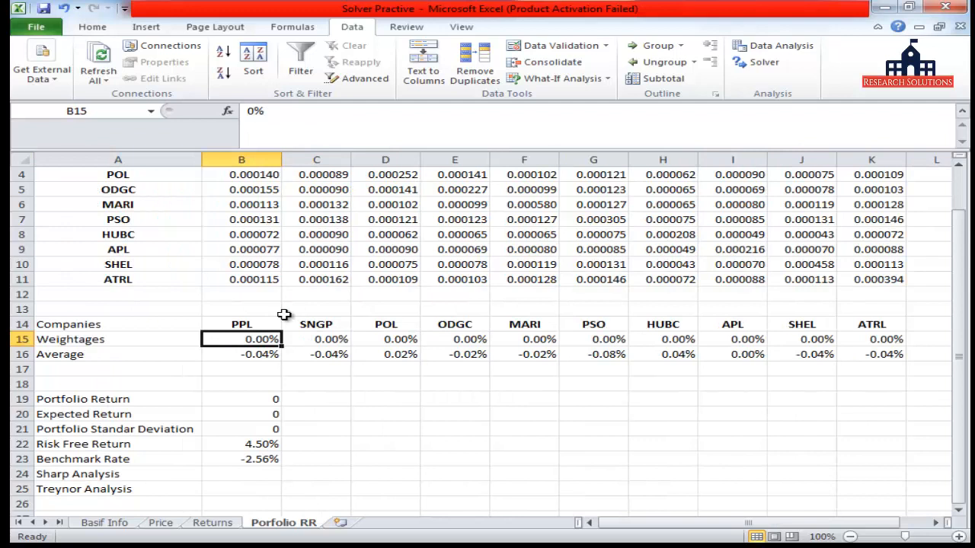
{"action": "key", "text": "Right"}
{"action": "key", "text": "Right"}
{"action": "key", "text": "Right"}
{"action": "key", "text": "Right"}
{"action": "key", "text": "Right"}
{"action": "key", "text": "Right"}
{"action": "key", "text": "Right"}
{"action": "key", "text": "Right"}
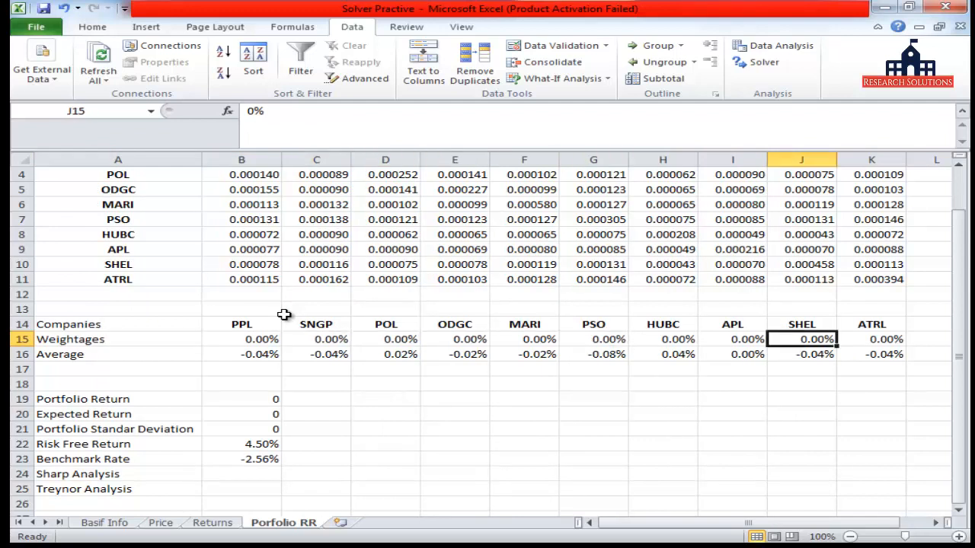
{"action": "key", "text": "Left"}
{"action": "key", "text": "Left"}
{"action": "key", "text": "Left"}
{"action": "key", "text": "Left"}
{"action": "key", "text": "Left"}
{"action": "key", "text": "Left"}
{"action": "key", "text": "Left"}
{"action": "key", "text": "Left"}
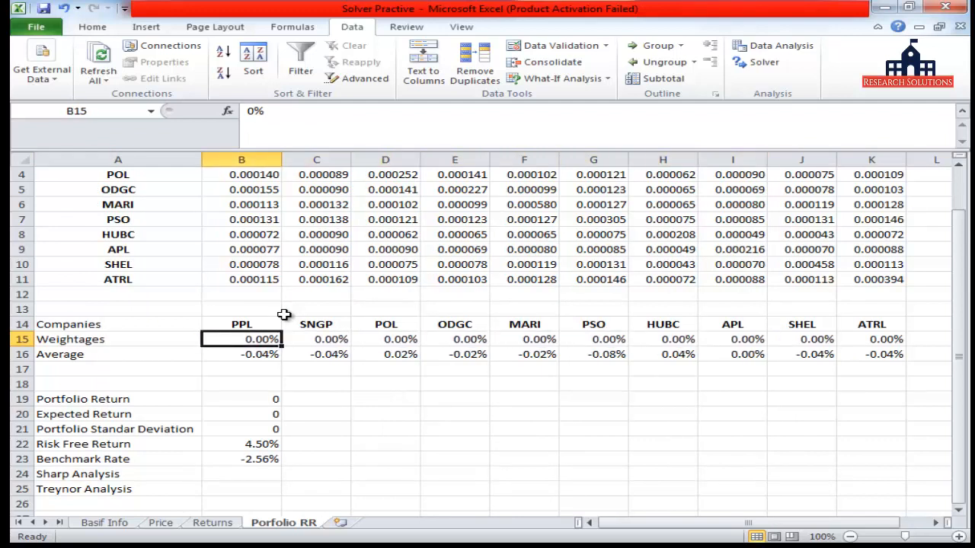
{"action": "key", "text": "Right"}
{"action": "key", "text": "Right"}
{"action": "key", "text": "Right"}
{"action": "key", "text": "Right"}
{"action": "key", "text": "Right"}
{"action": "key", "text": "Right"}
{"action": "key", "text": "Right"}
{"action": "key", "text": "Right"}
{"action": "key", "text": "Right"}
{"action": "key", "text": "Right"}
{"action": "key", "text": "Left"}
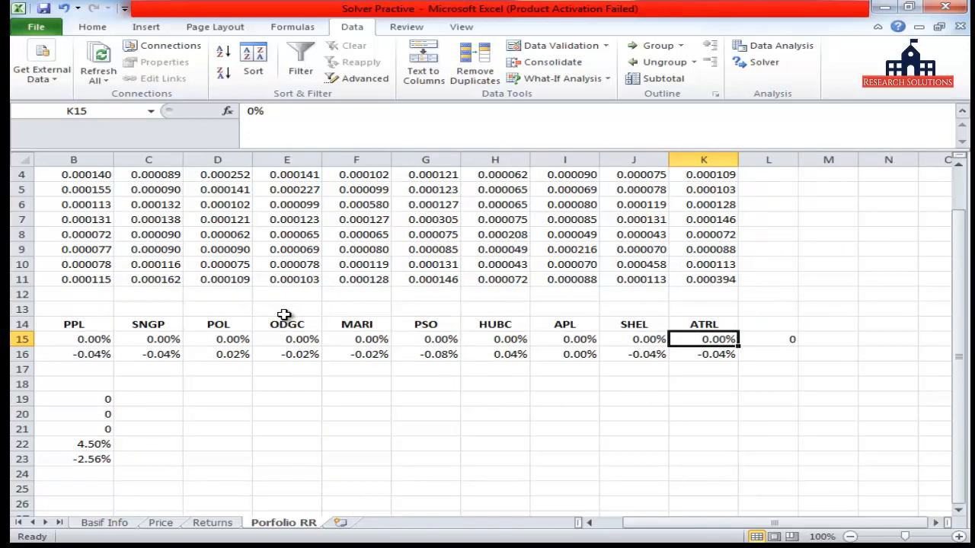
{"action": "key", "text": "Right"}
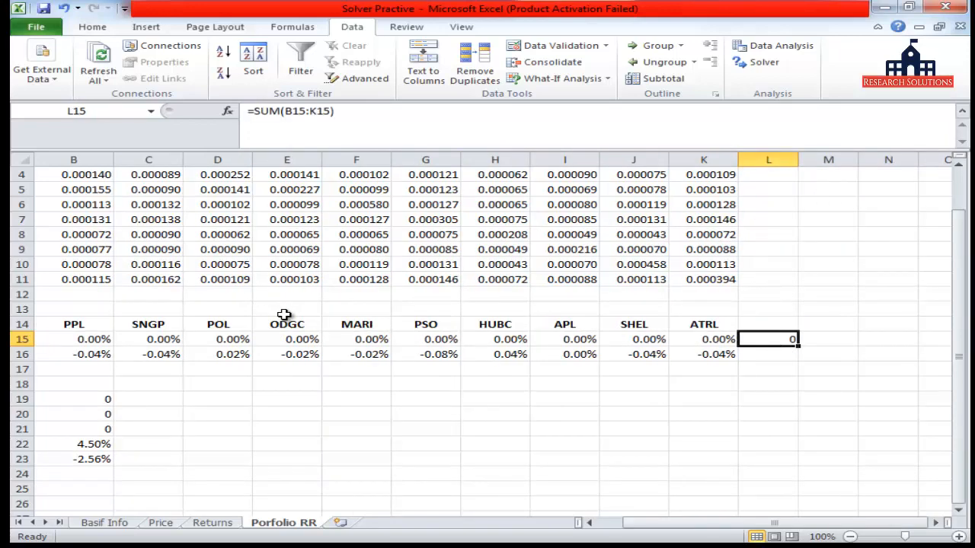
{"action": "key", "text": "Left"}
{"action": "key", "text": "Left"}
{"action": "key", "text": "Left"}
{"action": "key", "text": "Left"}
{"action": "key", "text": "Left"}
{"action": "key", "text": "Left"}
{"action": "key", "text": "Left"}
{"action": "key", "text": "Left"}
{"action": "key", "text": "Left"}
{"action": "key", "text": "Left"}
{"action": "key", "text": "Left"}
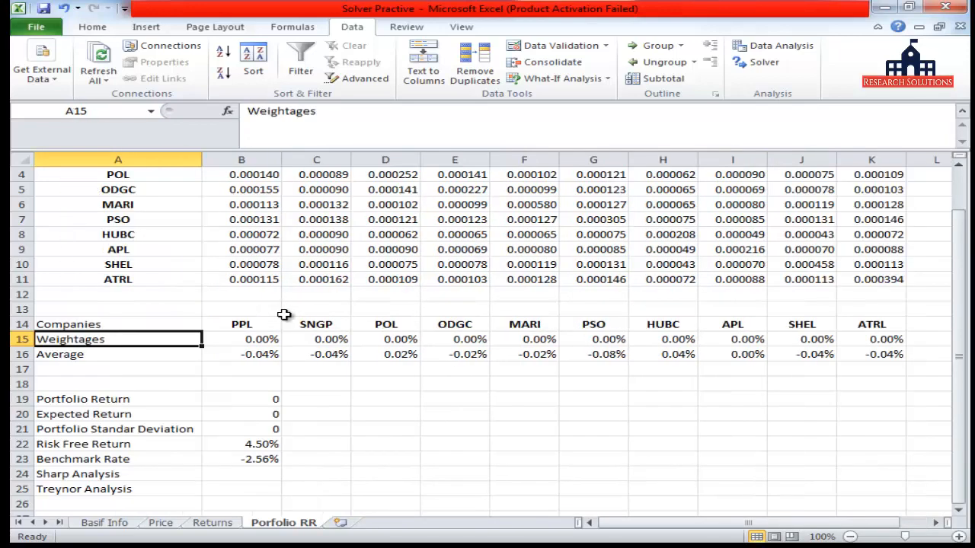
{"action": "key", "text": "Right"}
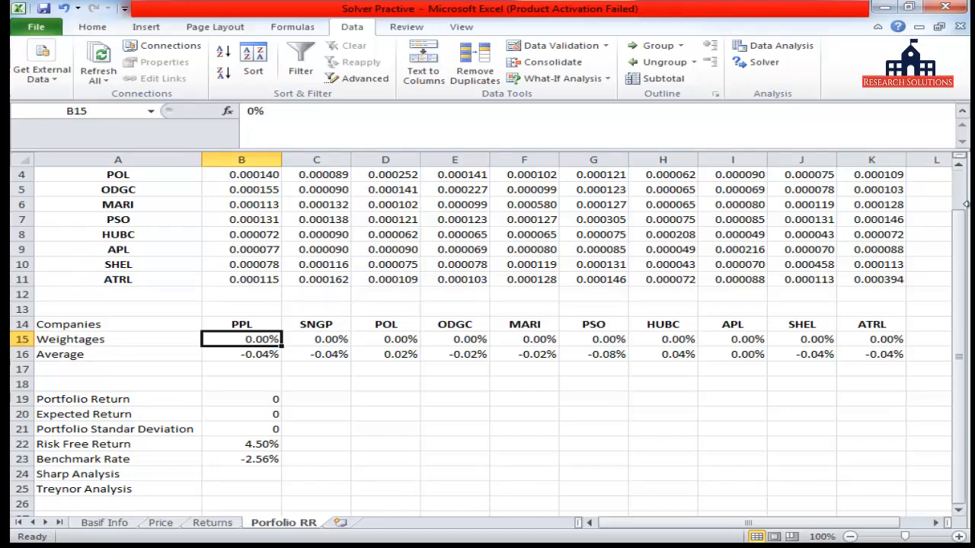
Reopen Solver to review its parameters and select the constraint requiring B15:K15 to be <= 1
{"action": "left_click", "coordinate": [764, 63]}
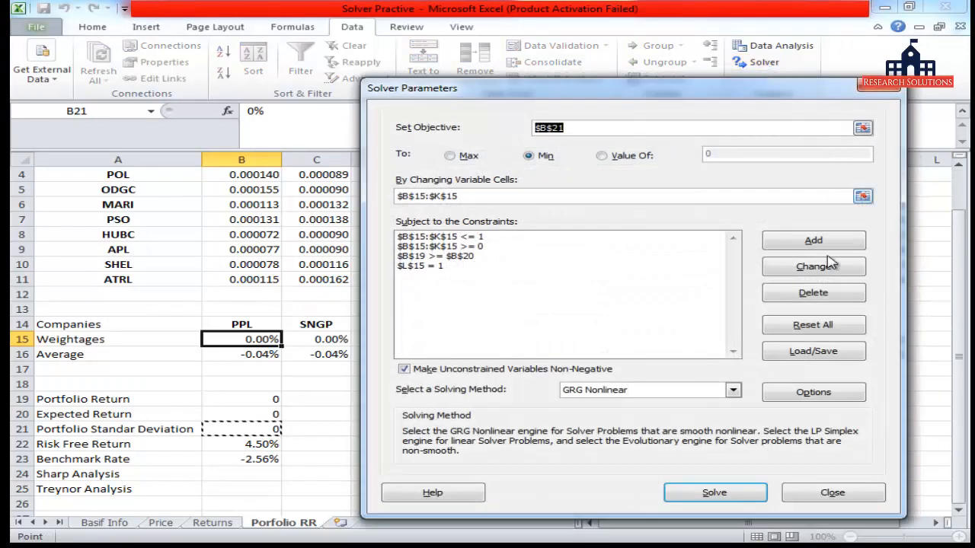
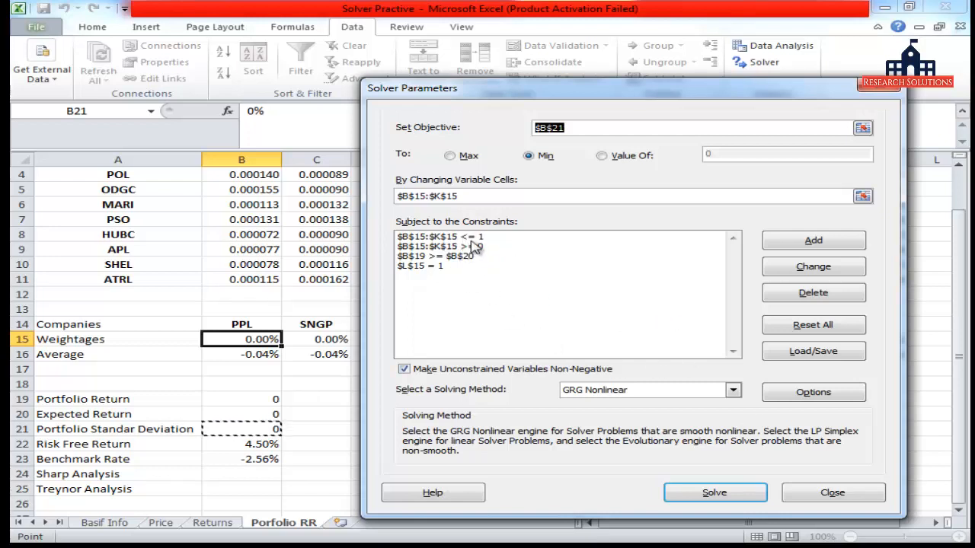
{"action": "left_click", "coordinate": [471, 239]}
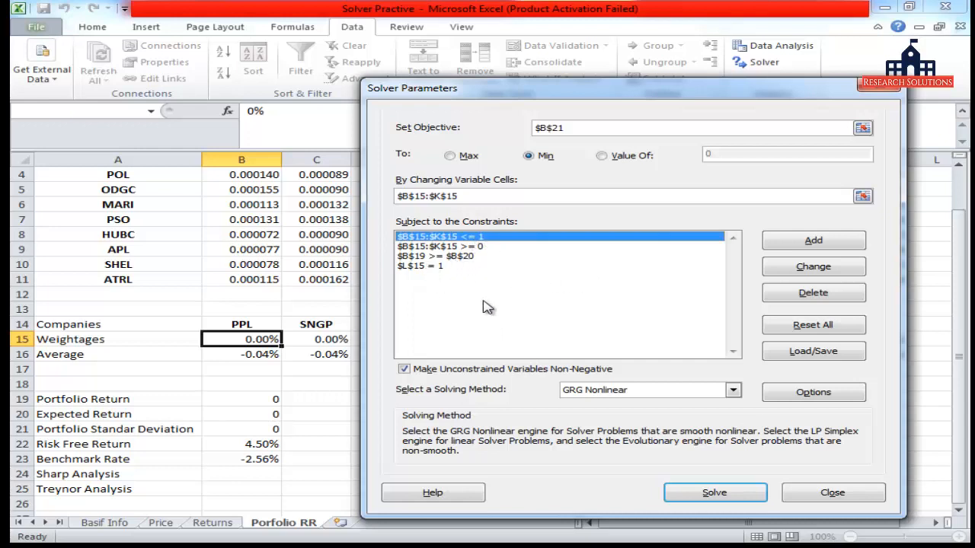
Compare the Solver constraints on B15:K15 and L15 with the weightage cells, and check the total formula in L15
{"action": "left_click", "coordinate": [478, 247]}
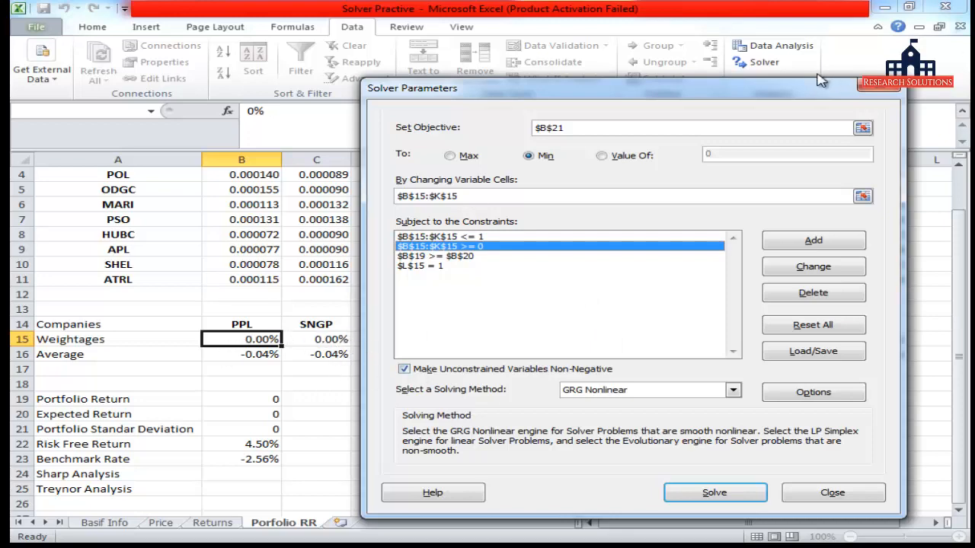
{"action": "left_click_drag", "start_coordinate": [820, 80], "coordinate": [832, 459]}
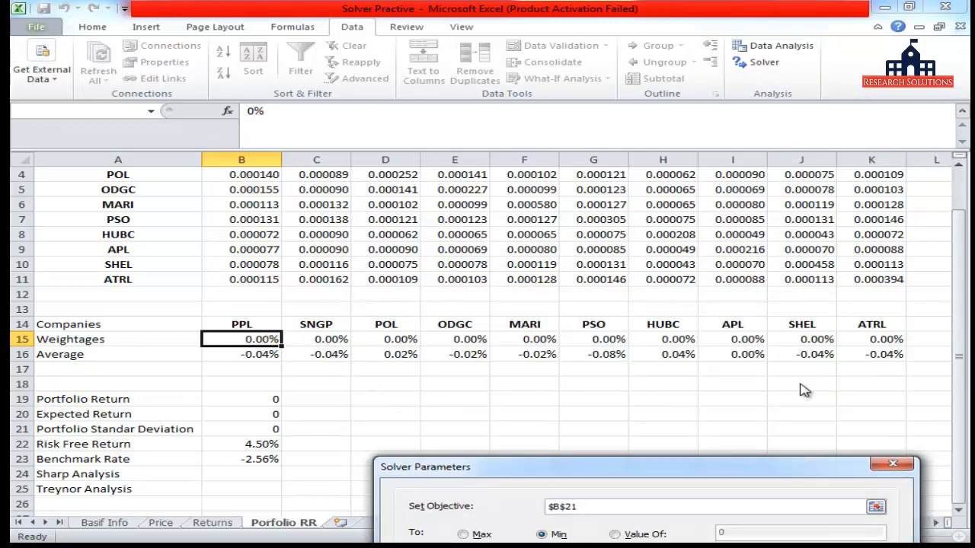
{"action": "left_click_drag", "start_coordinate": [640, 468], "coordinate": [599, 183]}
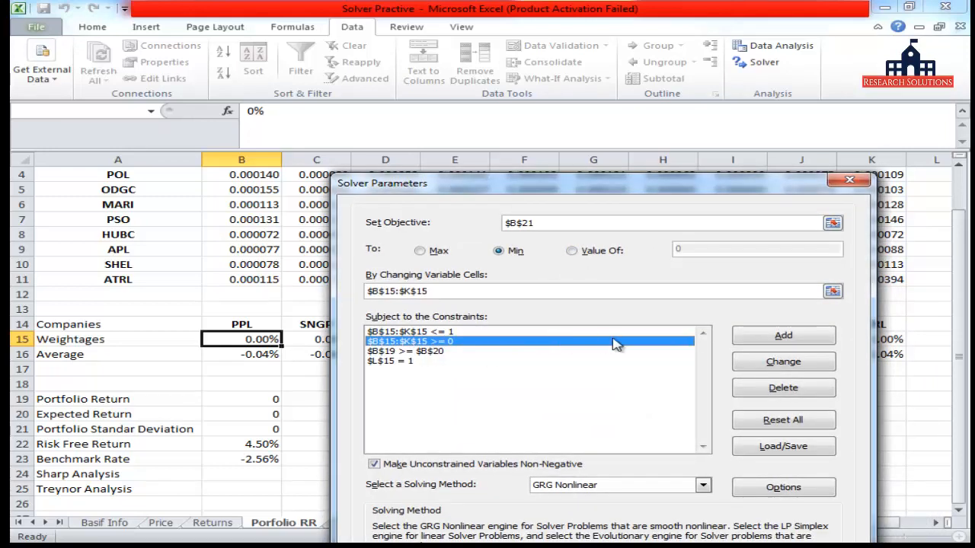
{"action": "left_click", "coordinate": [393, 362]}
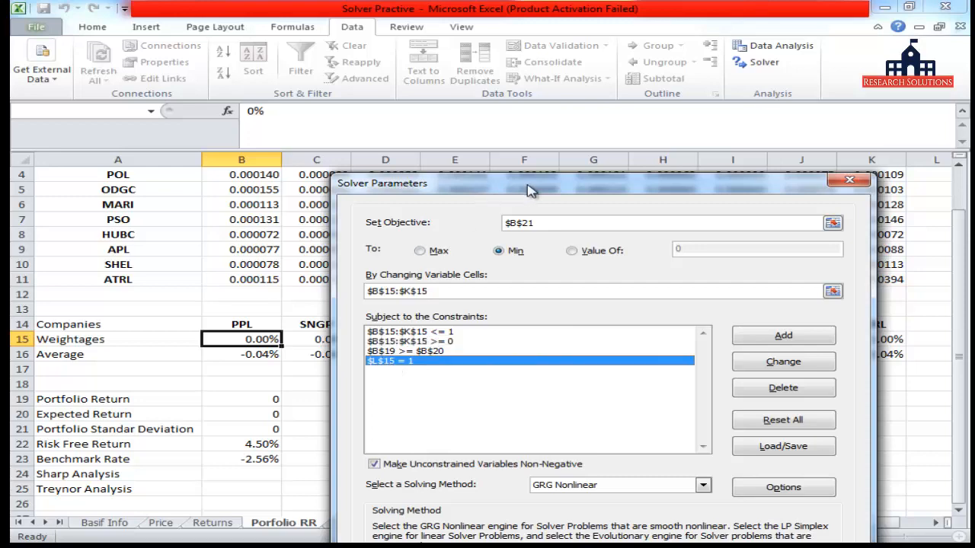
{"action": "left_click_drag", "start_coordinate": [528, 184], "coordinate": [560, 415]}
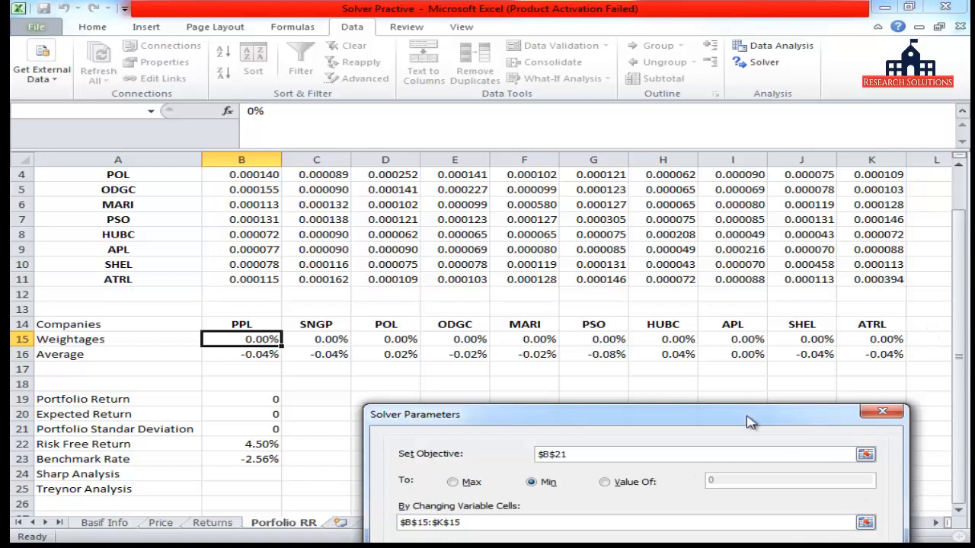
{"action": "left_click_drag", "start_coordinate": [747, 417], "coordinate": [608, 335]}
{"action": "left_click", "coordinate": [754, 333]}
{"action": "left_click_drag", "start_coordinate": [827, 523], "coordinate": [965, 505]}
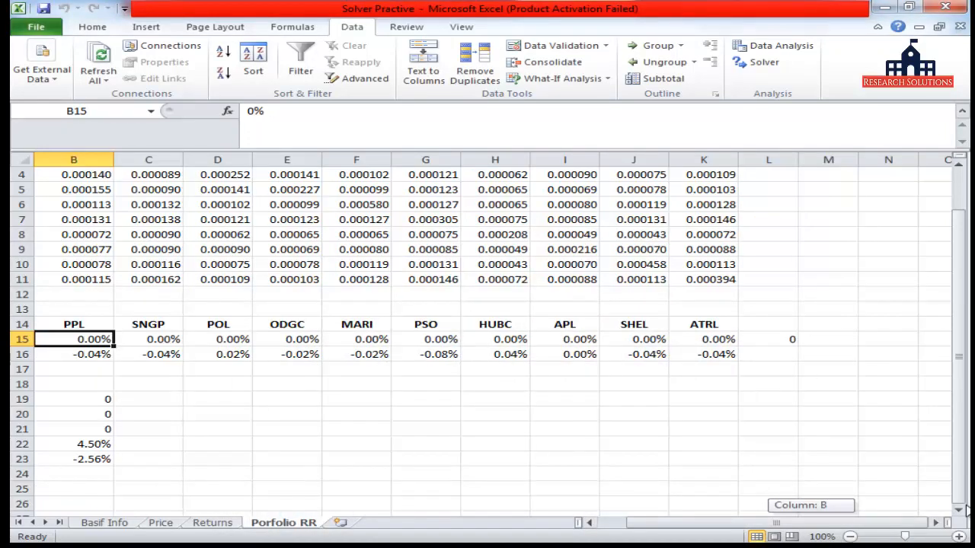
{"action": "left_click", "coordinate": [766, 339]}
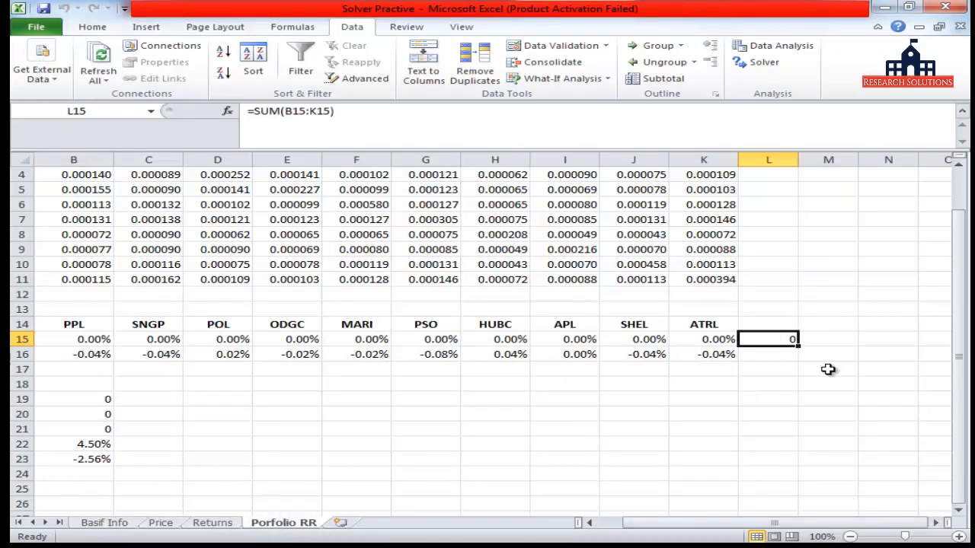
Run Solver with the existing objective B21 and constraints, and keep the Solver solution
{"action": "left_click_drag", "start_coordinate": [750, 522], "coordinate": [639, 519]}
{"action": "left_click", "coordinate": [762, 63]}
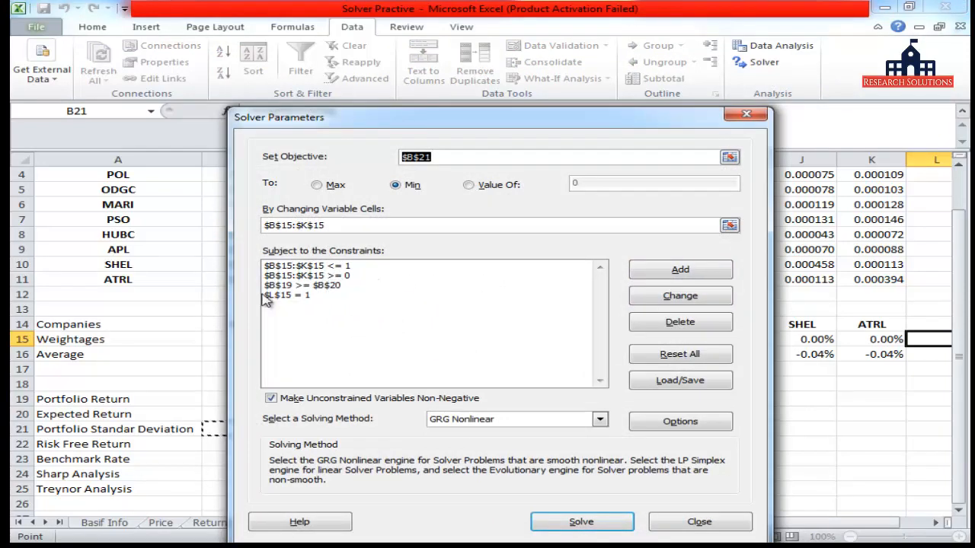
{"action": "left_click", "coordinate": [578, 523]}
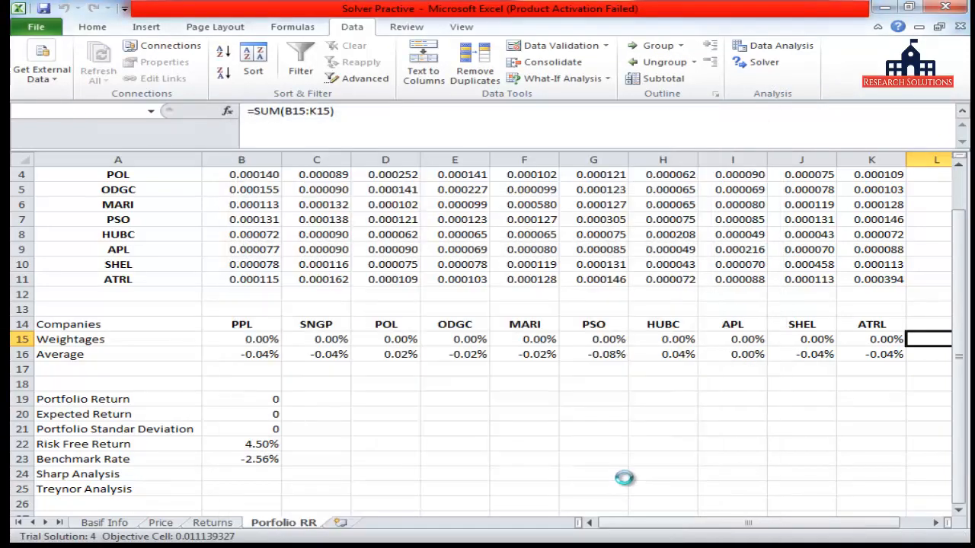
{"action": "left_click", "coordinate": [320, 302]}
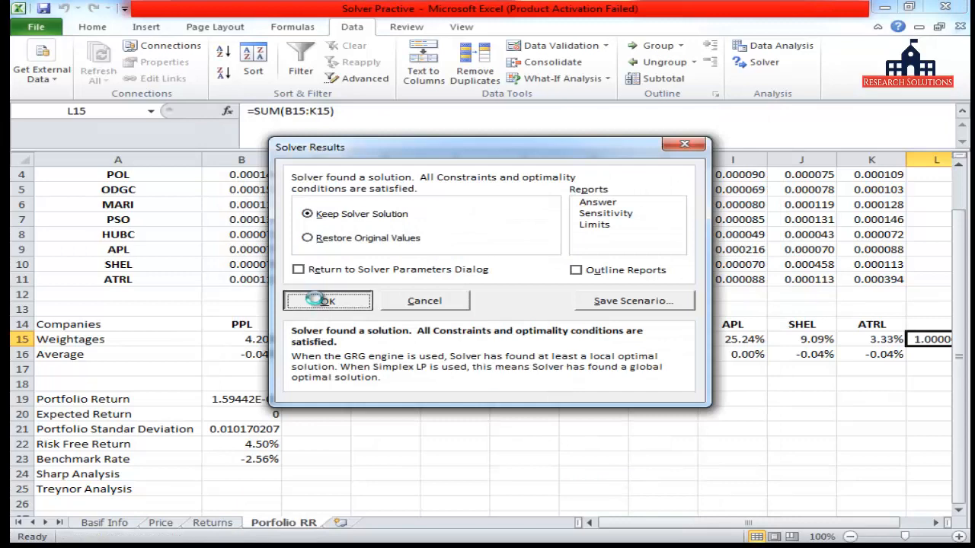
Examine the solved weightages one by one from B15 through K15 and their total in L15
{"action": "left_click", "coordinate": [255, 335]}
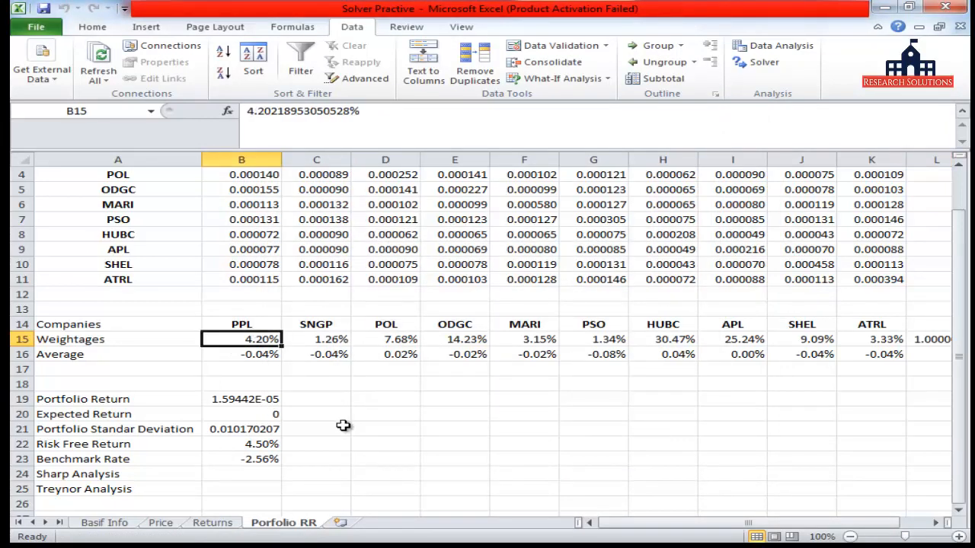
{"action": "key", "text": "Right"}
{"action": "key", "text": "Right"}
{"action": "key", "text": "Right"}
{"action": "key", "text": "Right"}
{"action": "key", "text": "Right"}
{"action": "key", "text": "Right"}
{"action": "key", "text": "Right"}
{"action": "key", "text": "Right"}
{"action": "key", "text": "Right"}
{"action": "key", "text": "Right"}
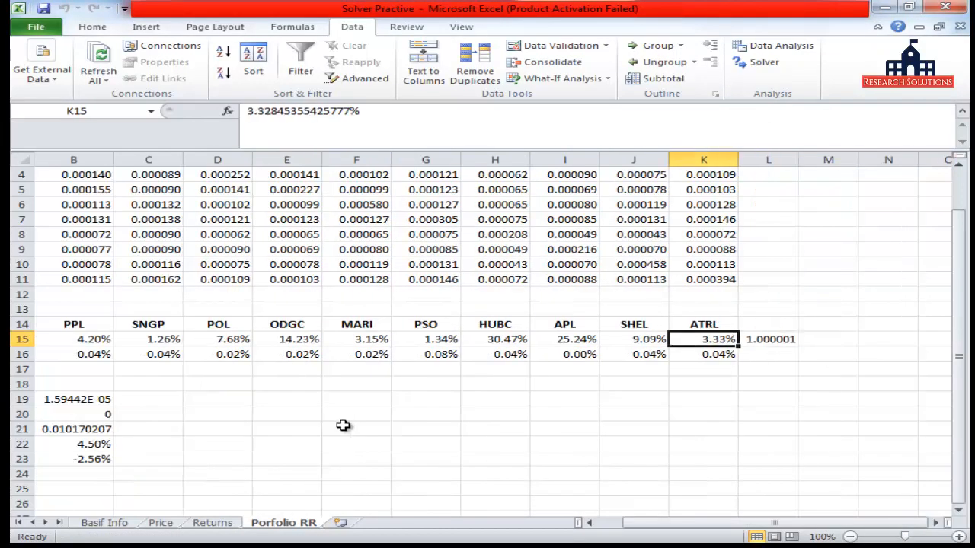
Format the weightage total in L15 as a percentage with two decimal places
{"action": "left_click", "coordinate": [93, 27]}
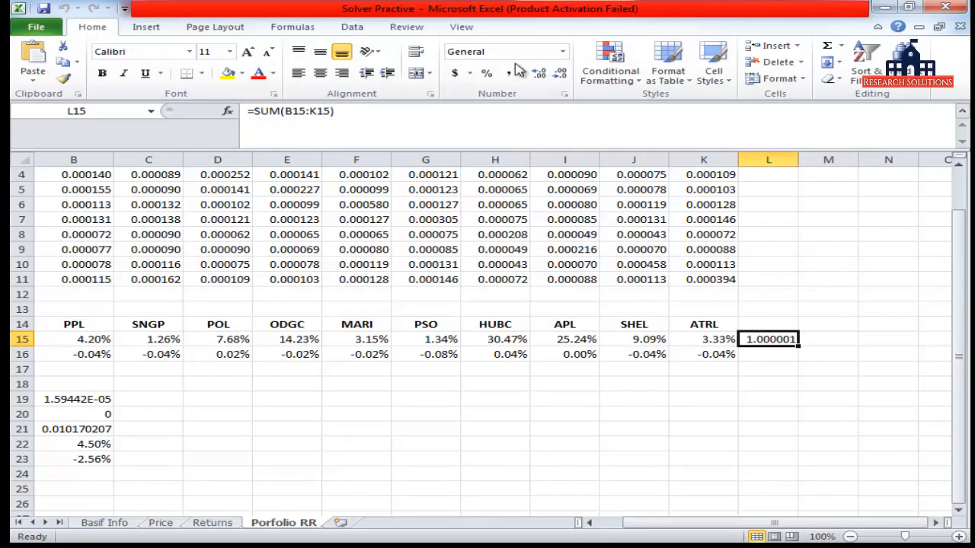
{"action": "left_click", "coordinate": [488, 73]}
{"action": "left_click", "coordinate": [538, 73]}
{"action": "left_click", "coordinate": [538, 73]}
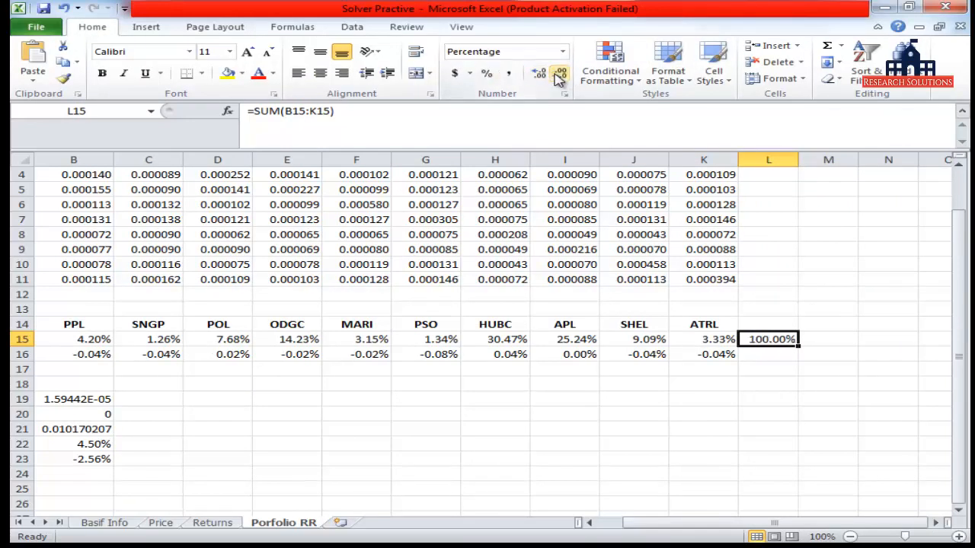
Review the company names in row 14 against their weightages in row 15, from PPL through ODGC
{"action": "left_click", "coordinate": [710, 342]}
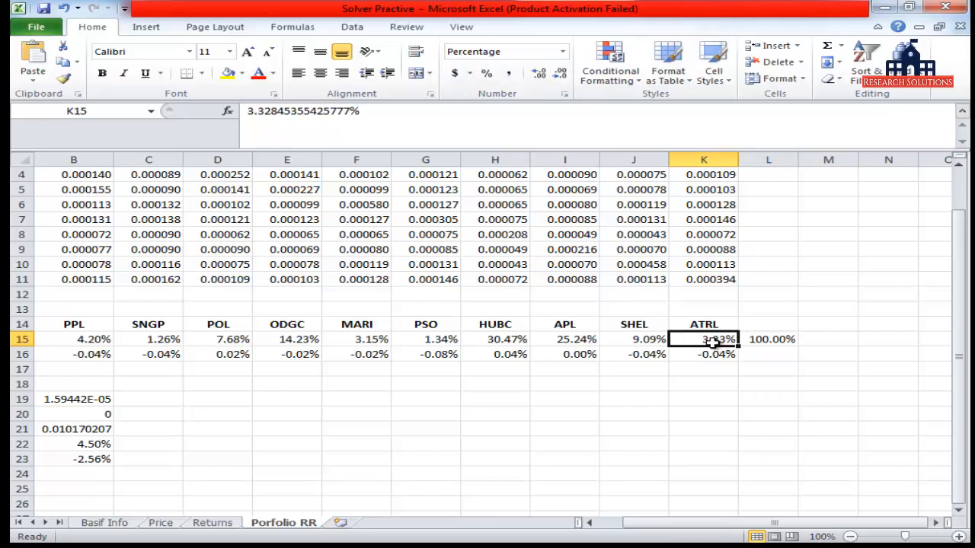
{"action": "key", "text": "Home"}
{"action": "key", "text": "Right"}
{"action": "key", "text": "Right"}
{"action": "key", "text": "Up"}
{"action": "key", "text": "Left"}
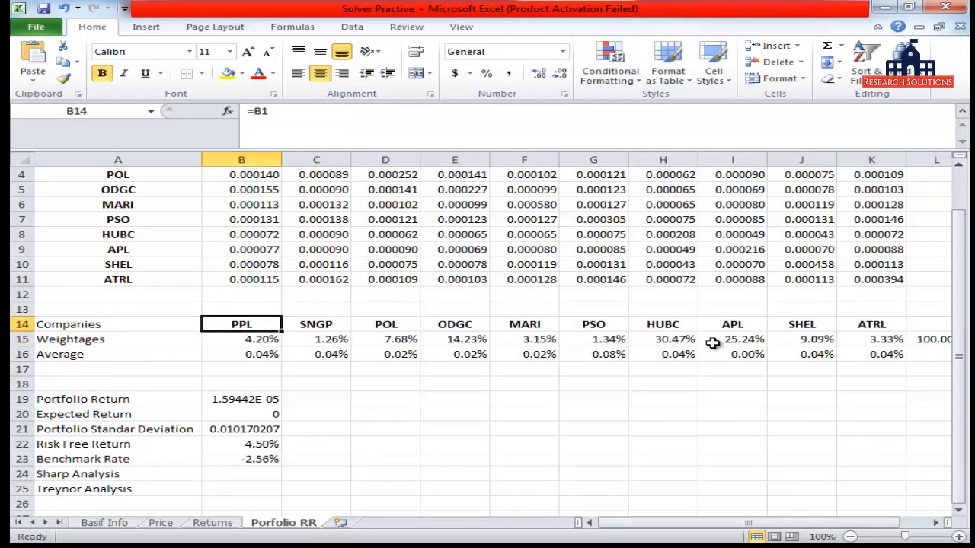
{"action": "key", "text": "Down"}
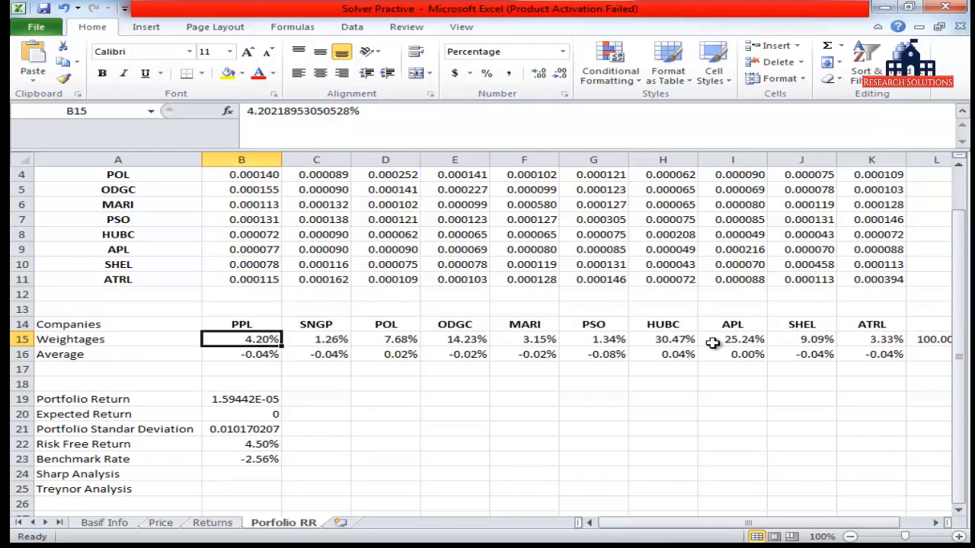
{"action": "key", "text": "Left"}
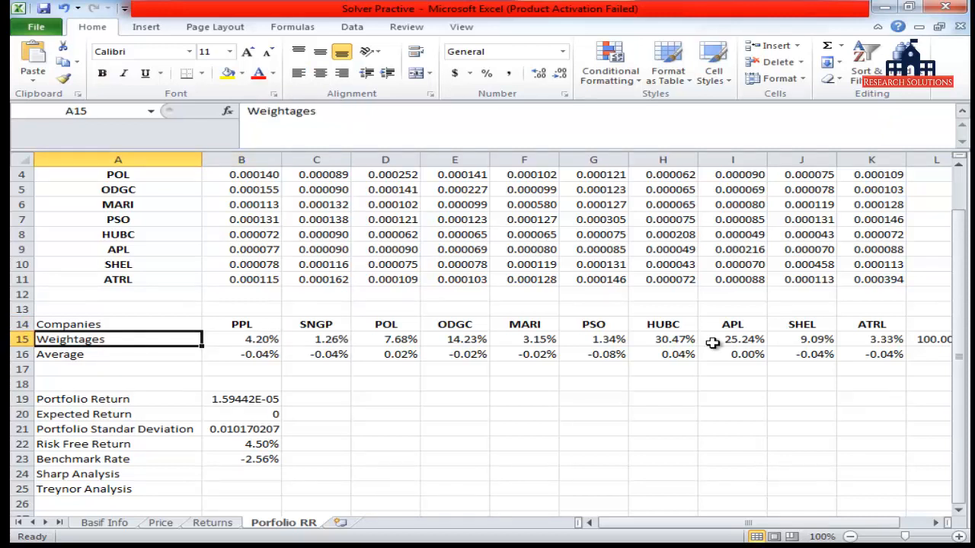
{"action": "key", "text": "Right"}
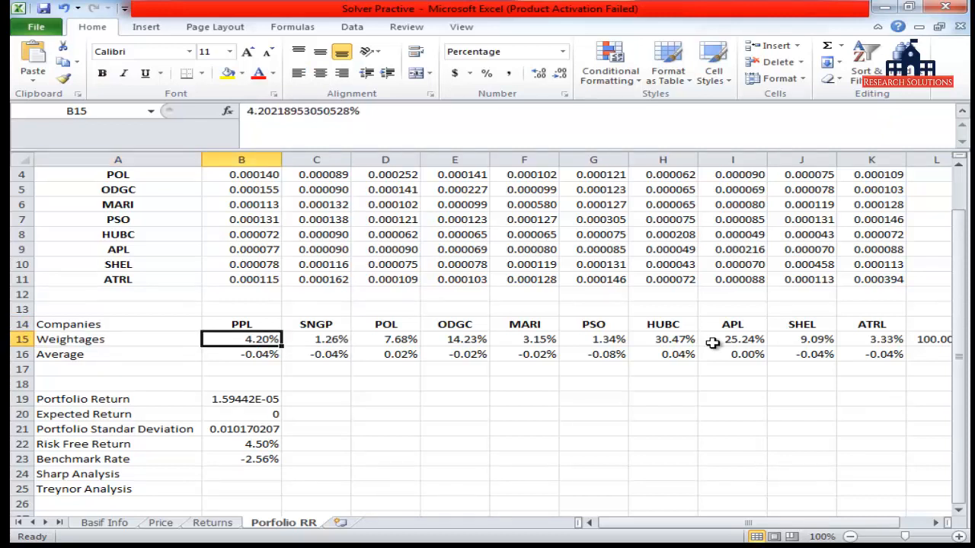
{"action": "key", "text": "Up"}
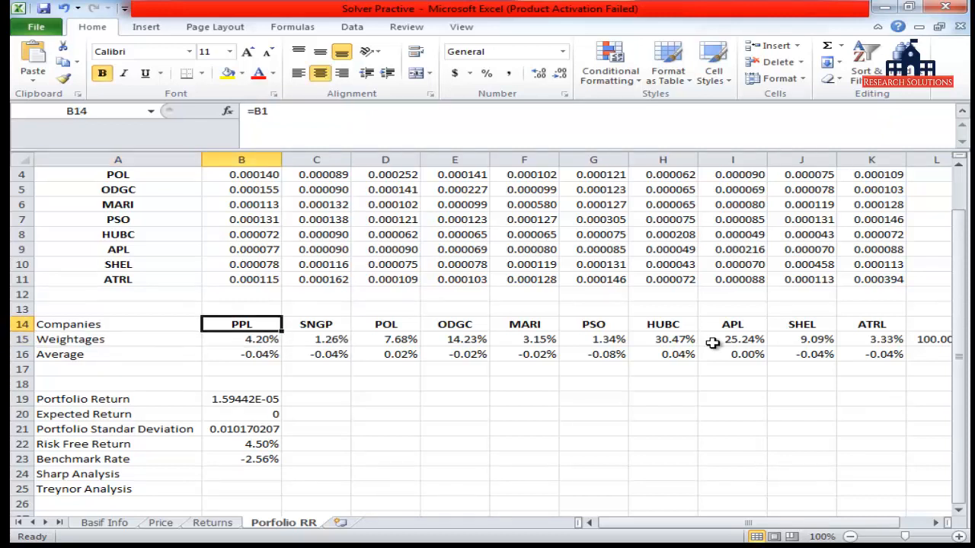
{"action": "key", "text": "Down"}
{"action": "key", "text": "Right"}
{"action": "key", "text": "Up"}
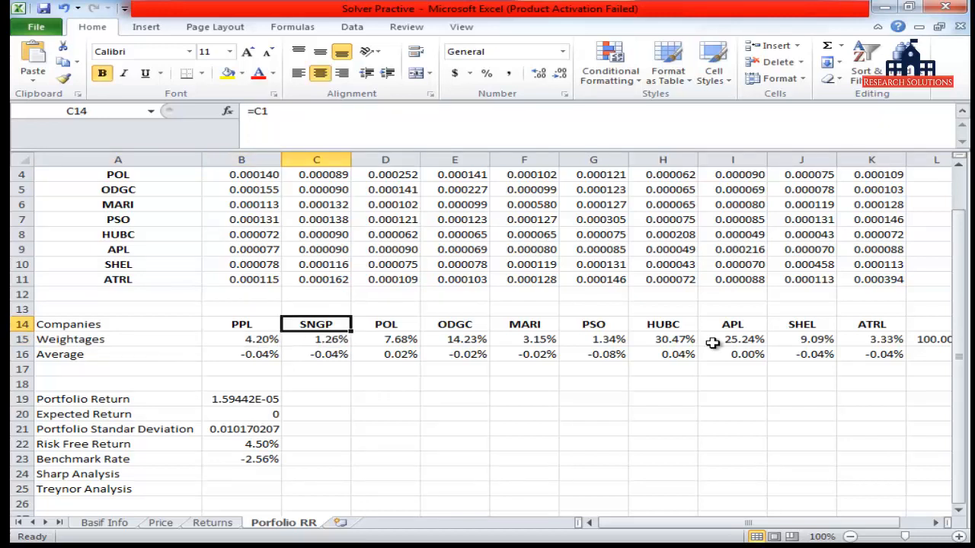
{"action": "key", "text": "Down"}
{"action": "key", "text": "Right"}
{"action": "key", "text": "Up"}
{"action": "key", "text": "Left"}
{"action": "key", "text": "Right"}
{"action": "key", "text": "Down"}
{"action": "key", "text": "Up"}
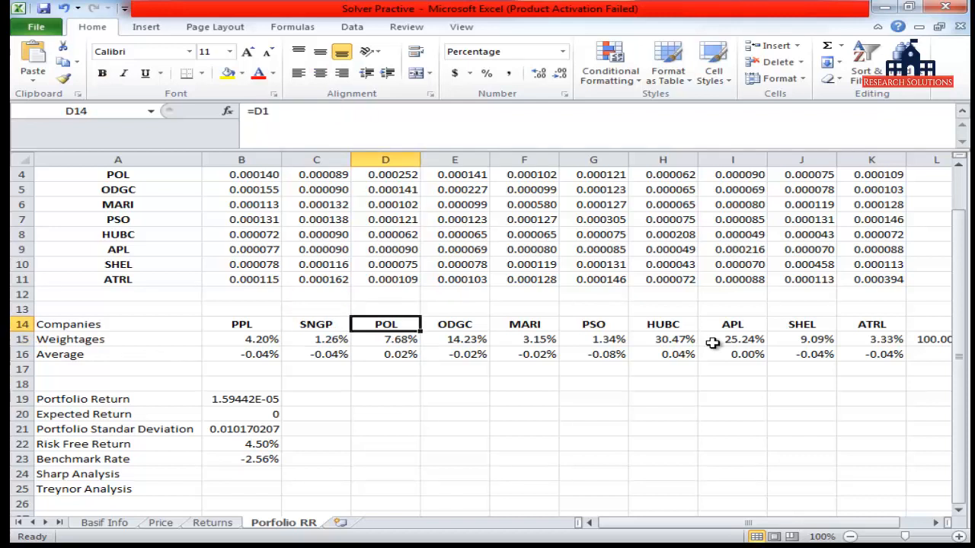
{"action": "key", "text": "Down"}
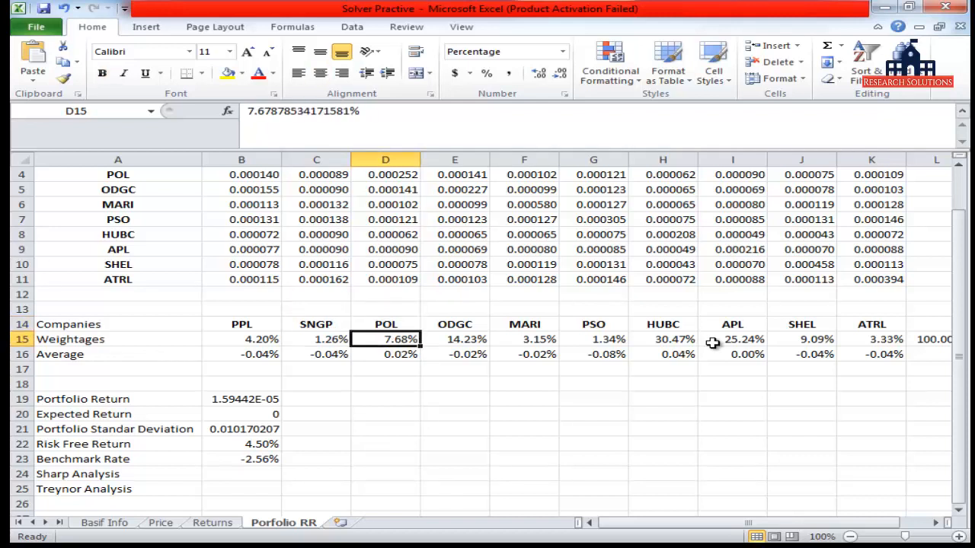
{"action": "key", "text": "Right"}
{"action": "key", "text": "Up"}
{"action": "key", "text": "Down"}
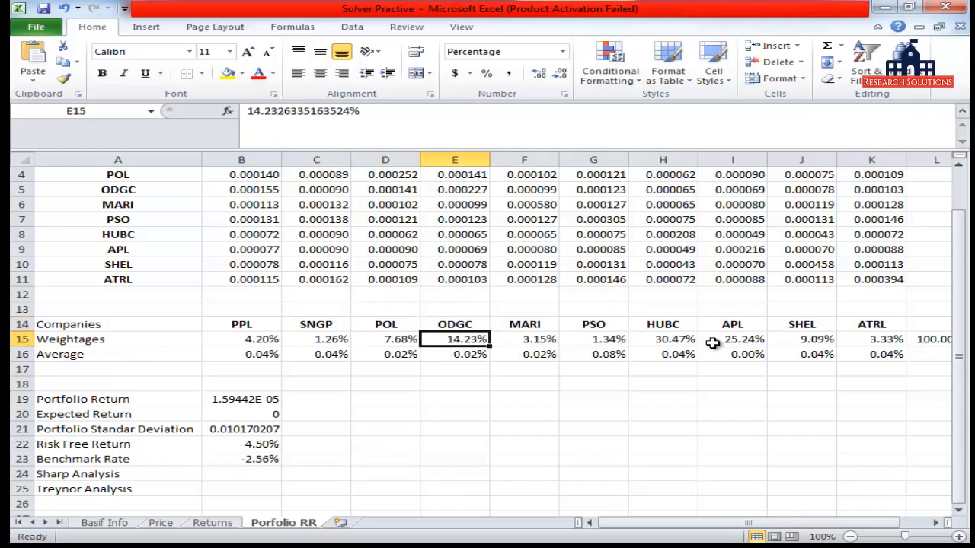
{"action": "key", "text": "Up"}
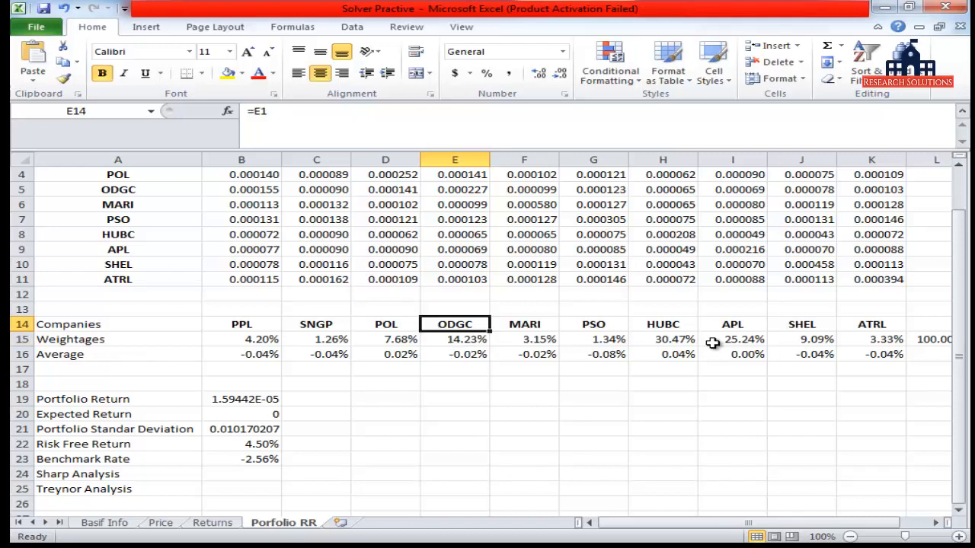
{"action": "key", "text": "Down"}
Highlight the name, weightage and average cells of ODGC, HUBC and APL together to examine their allocations
{"action": "key", "text": "Up"}
{"action": "key", "text": "shift+Down"}
{"action": "key", "text": "shift+Down"}
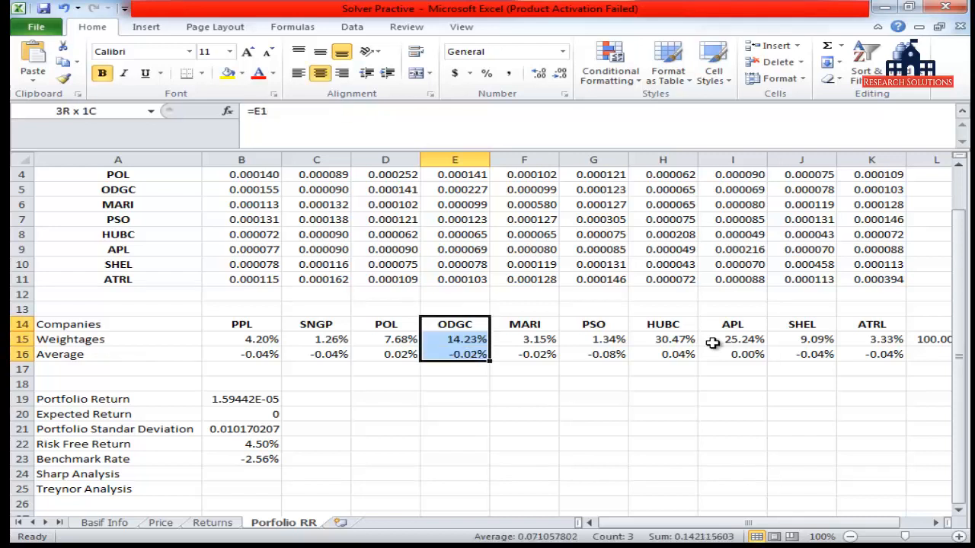
{"action": "left_click_drag", "start_coordinate": [671, 313], "coordinate": [745, 350]}
{"action": "left_click", "coordinate": [736, 343]}
{"action": "left_click_drag", "start_coordinate": [478, 324], "coordinate": [471, 356]}
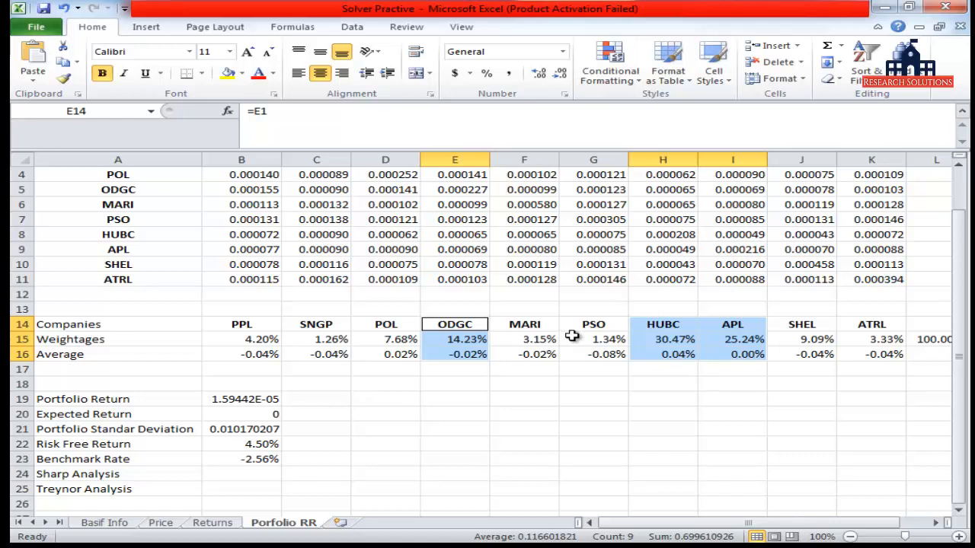
{"action": "left_click", "coordinate": [466, 341]}
Format the portfolio return and expected return in B19:B20 as percentages with four decimal places
{"action": "left_click_drag", "start_coordinate": [228, 399], "coordinate": [267, 415]}
{"action": "left_click", "coordinate": [488, 73]}
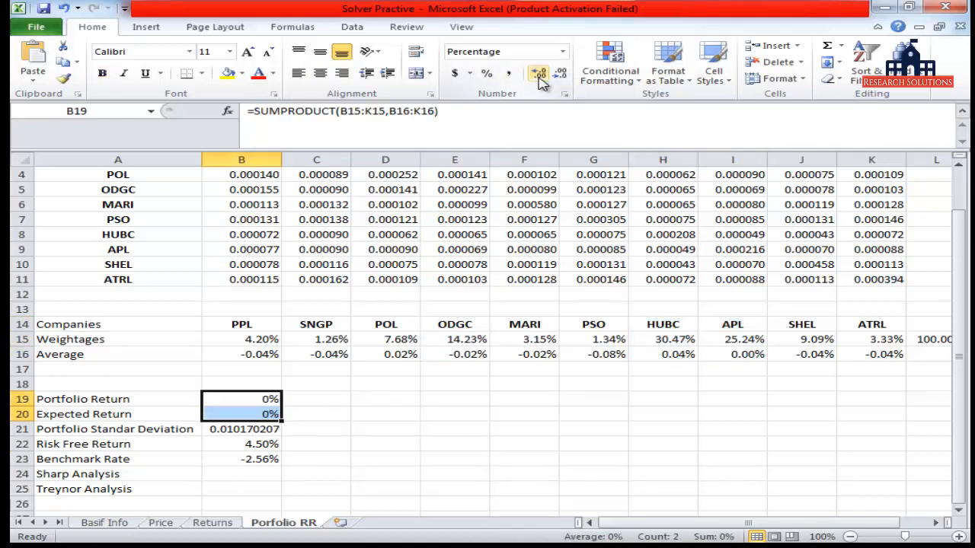
{"action": "left_click", "coordinate": [539, 73]}
{"action": "left_click", "coordinate": [539, 73]}
{"action": "left_click", "coordinate": [539, 73]}
{"action": "left_click", "coordinate": [539, 73]}
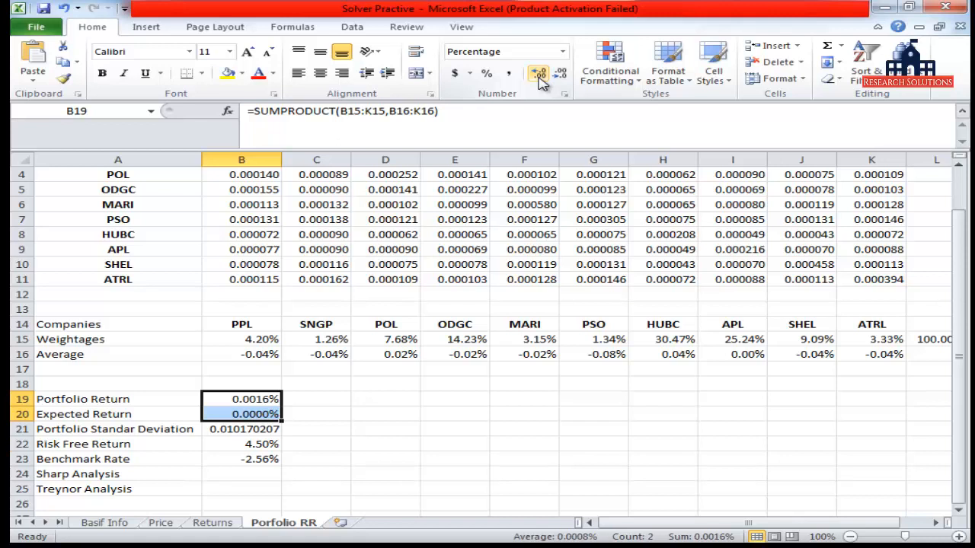
{"action": "left_click", "coordinate": [239, 399]}
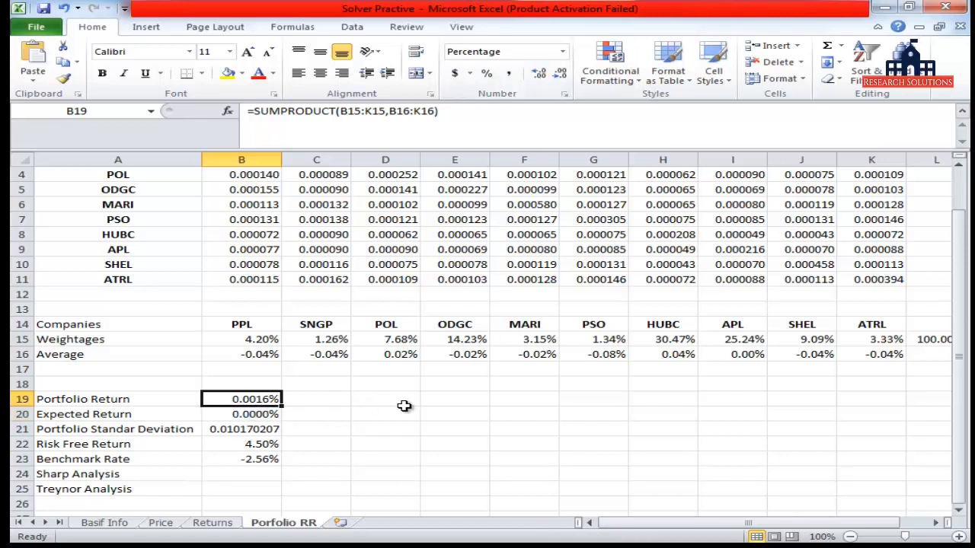
{"action": "left_click", "coordinate": [251, 414]}
Format the portfolio standard deviation in B21 as a percentage with four decimal places
{"action": "left_click", "coordinate": [228, 434]}
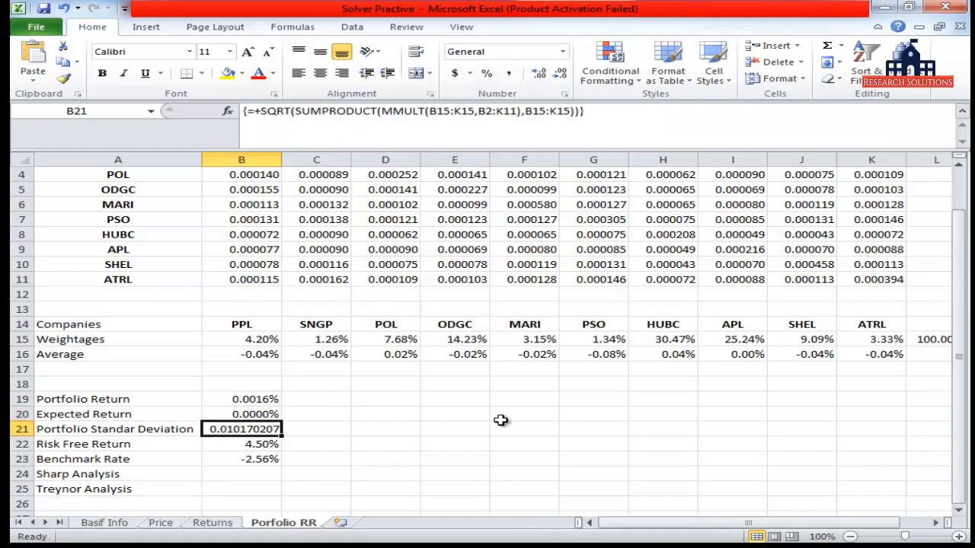
{"action": "left_click", "coordinate": [488, 74]}
{"action": "left_click", "coordinate": [538, 74]}
{"action": "left_click", "coordinate": [538, 74]}
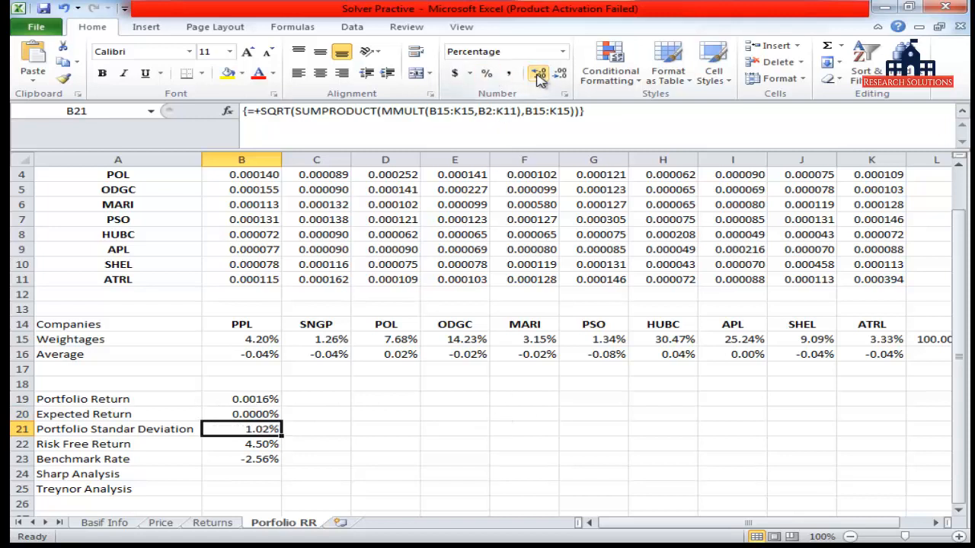
{"action": "left_click", "coordinate": [538, 74]}
{"action": "left_click", "coordinate": [538, 74]}
Enter the Sharp Analysis formula =B19-B22/B21 in cell B24
{"action": "scroll", "coordinate": [400, 378], "scroll_direction": "down", "scroll_amount": 1}
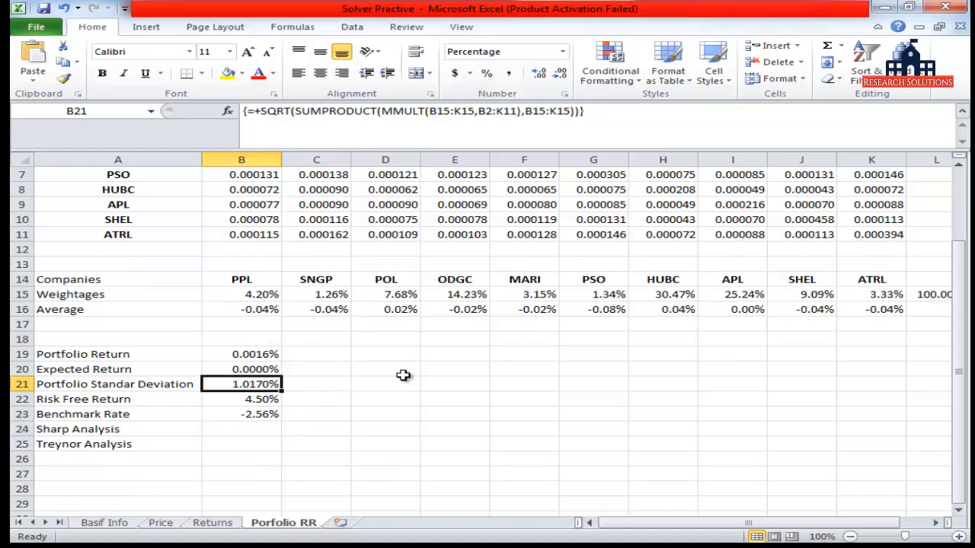
{"action": "left_click", "coordinate": [81, 428]}
{"action": "left_click", "coordinate": [252, 434]}
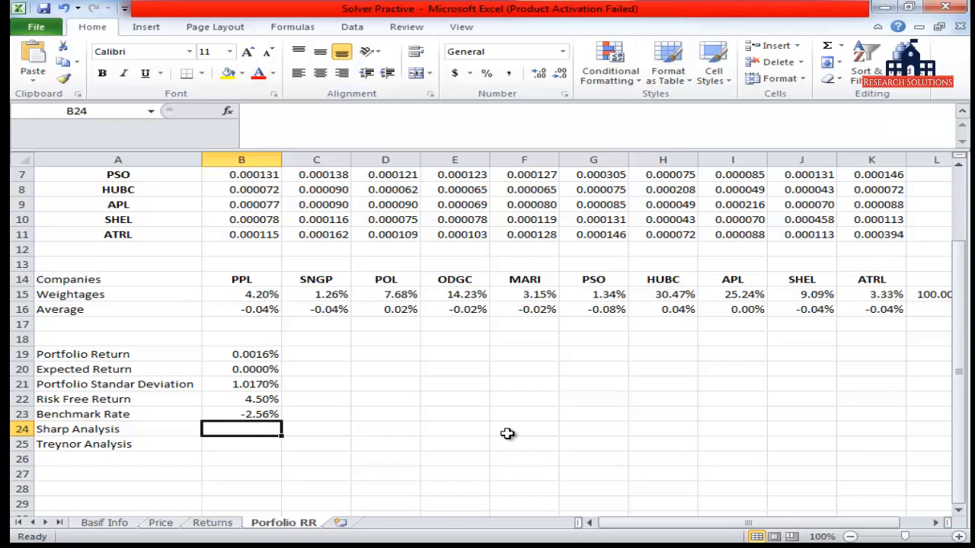
{"action": "type", "text": "="}
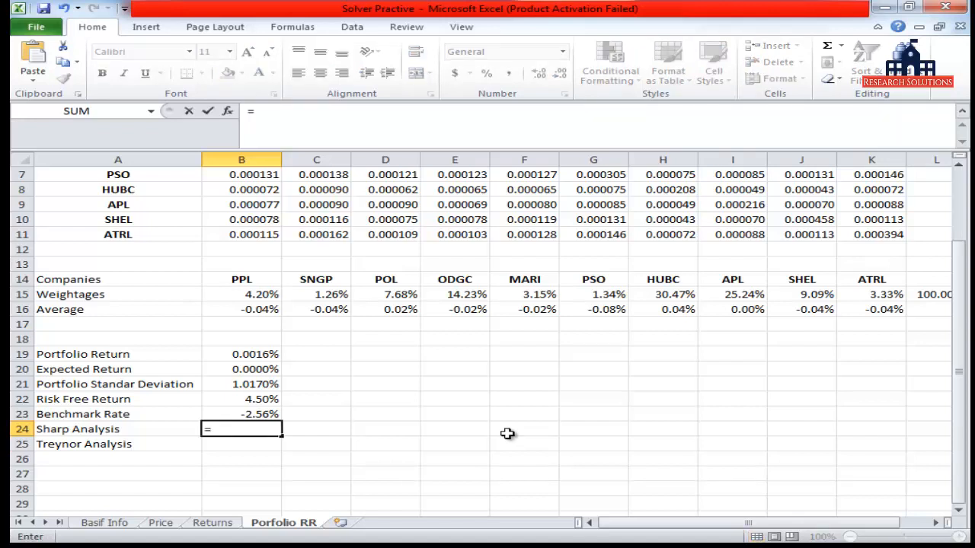
{"action": "key", "text": "Up"}
{"action": "key", "text": "Up"}
{"action": "key", "text": "Up"}
{"action": "key", "text": "Up"}
{"action": "key", "text": "Up"}
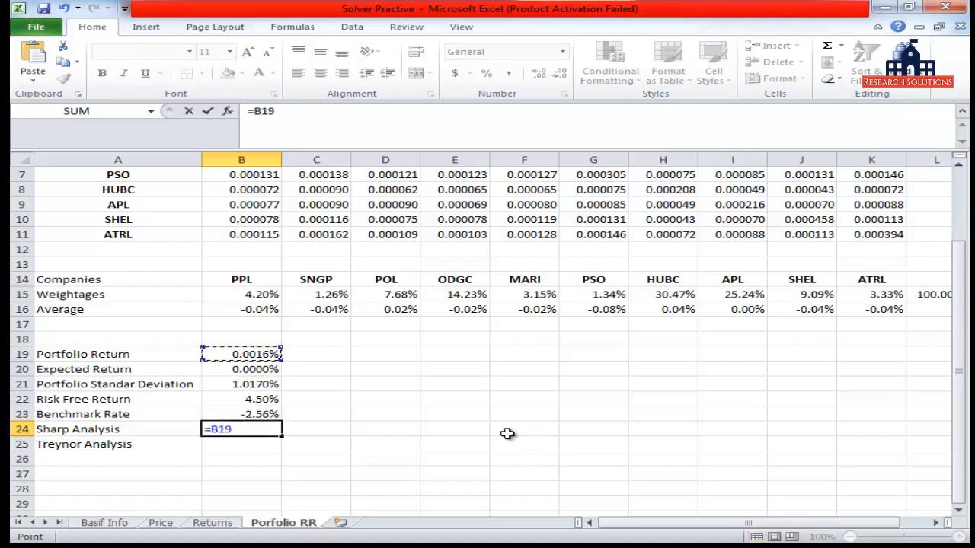
{"action": "type", "text": "-"}
{"action": "key", "text": "Up"}
{"action": "key", "text": "Up"}
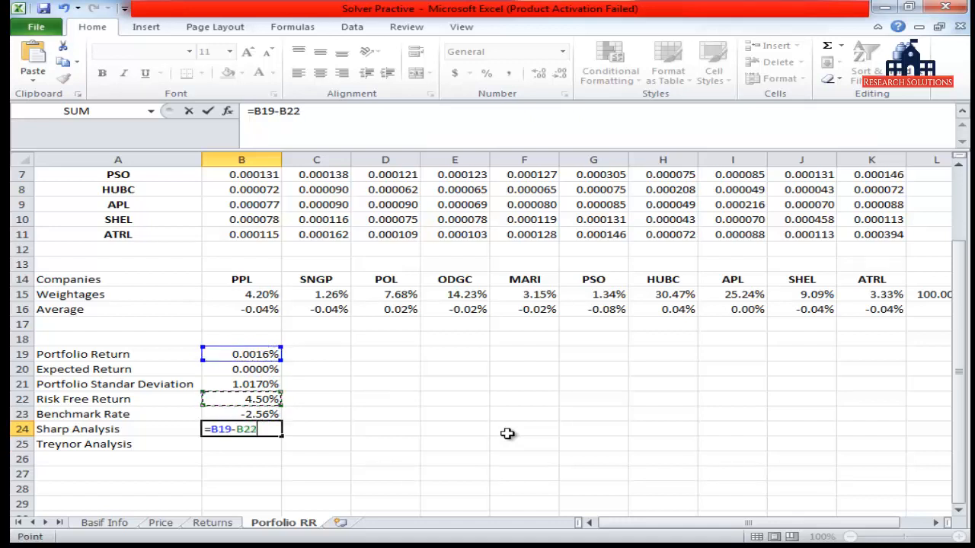
{"action": "type", "text": "/"}
{"action": "key", "text": "Up"}
{"action": "key", "text": "Up"}
{"action": "key", "text": "Up"}
{"action": "key", "text": "Return"}
{"action": "key", "text": "Up"}
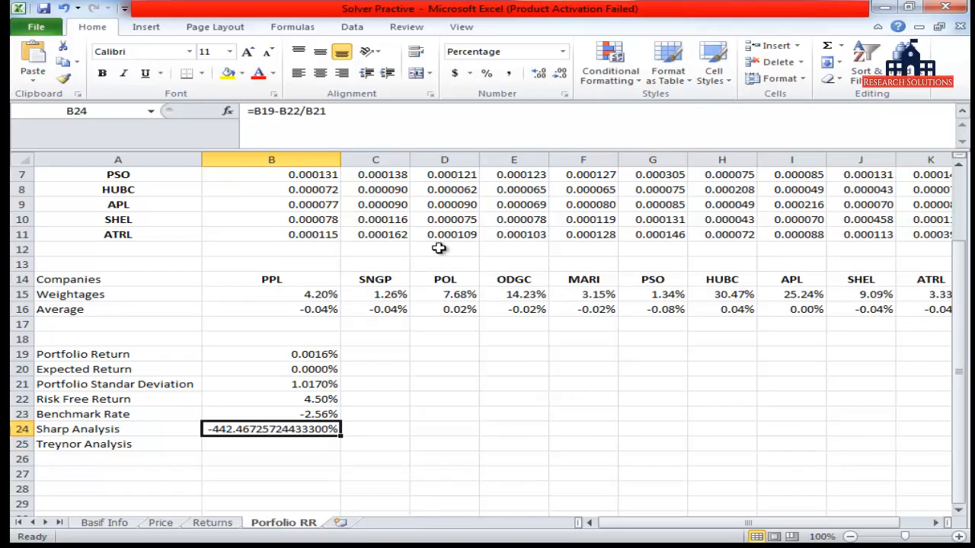
Format the Sharp Analysis result in B24 as a percentage with three decimal places
{"action": "left_click", "coordinate": [486, 73]}
{"action": "left_click", "coordinate": [539, 73]}
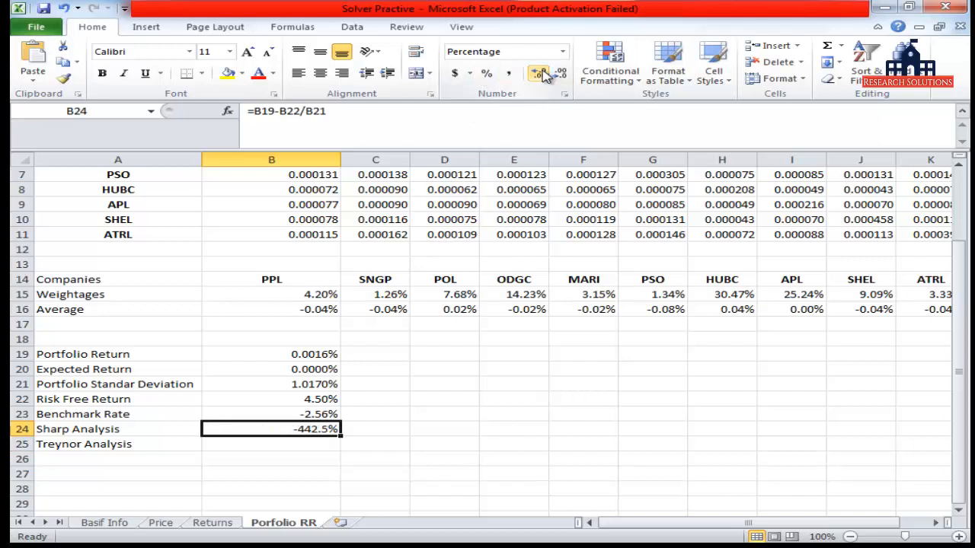
{"action": "left_click", "coordinate": [539, 73]}
{"action": "left_click", "coordinate": [539, 73]}
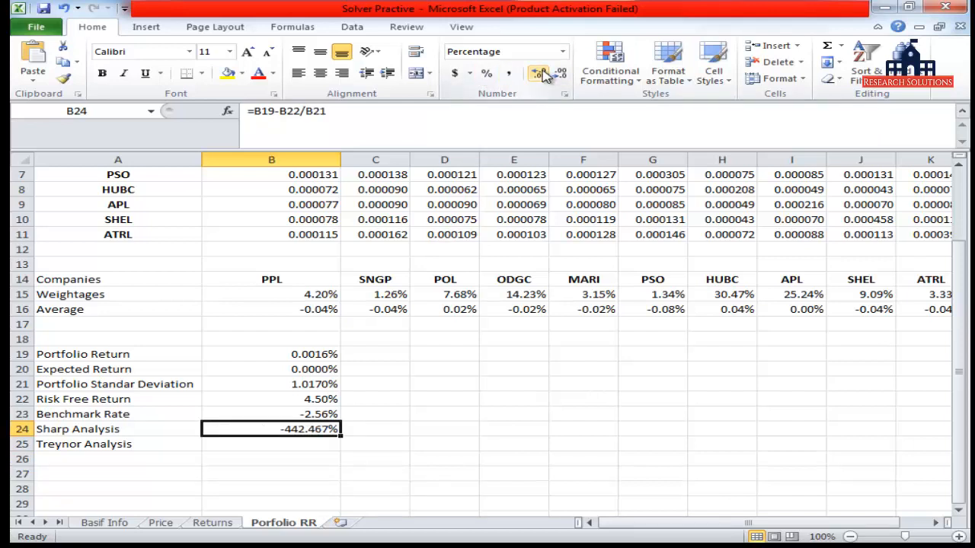
Edit the B24 formula to enclose B19-B22 in parentheses and divide that difference by 365 before dividing by B21
{"action": "double_click", "coordinate": [297, 429]}
{"action": "key", "text": "Left"}
{"action": "key", "text": "Left"}
{"action": "key", "text": "Left"}
{"action": "key", "text": "Left"}
{"action": "key", "text": "Left"}
{"action": "key", "text": "Left"}
{"action": "key", "text": "Left"}
{"action": "key", "text": "Left"}
{"action": "key", "text": "Left"}
{"action": "key", "text": "Left"}
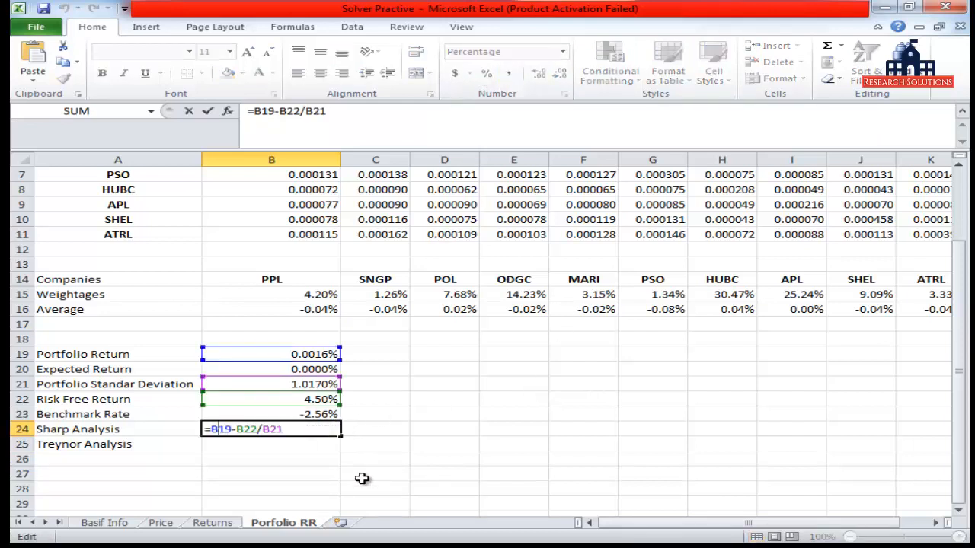
{"action": "type", "text": "("}
{"action": "key", "text": "Right"}
{"action": "key", "text": "Right"}
{"action": "key", "text": "Right"}
{"action": "key", "text": "Right"}
{"action": "key", "text": "Right"}
{"action": "key", "text": "Right"}
{"action": "key", "text": "Right"}
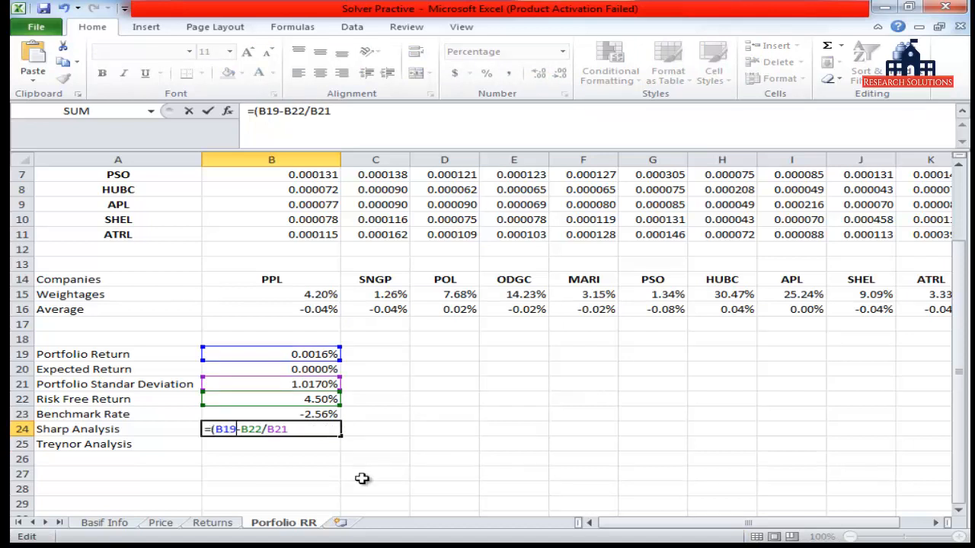
{"action": "type", "text": ")/365"}
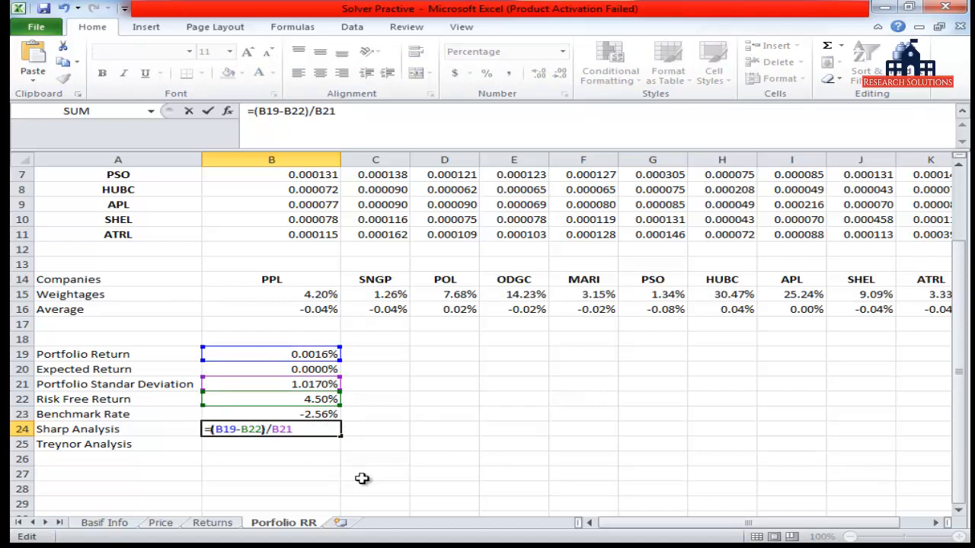
{"action": "type", "text": ")/"}
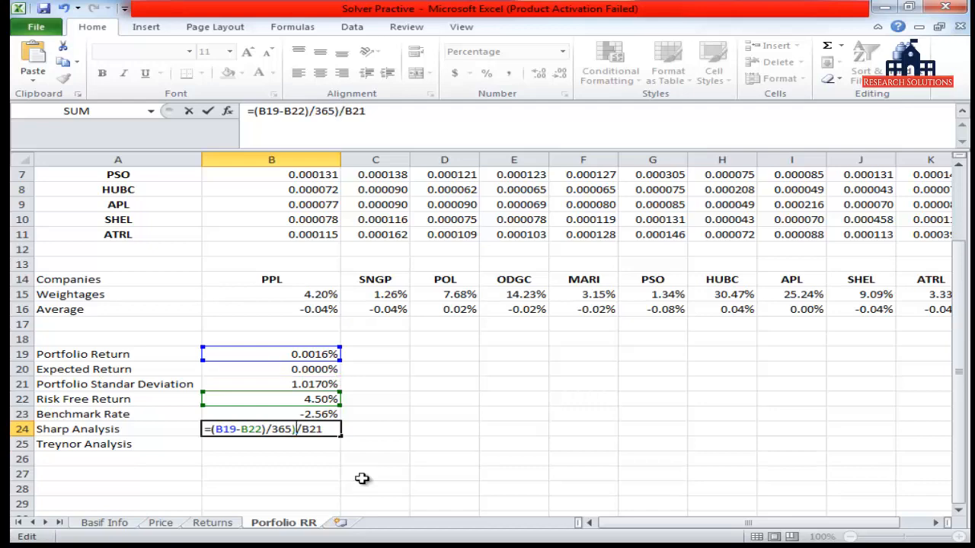
{"action": "key", "text": "Return"}
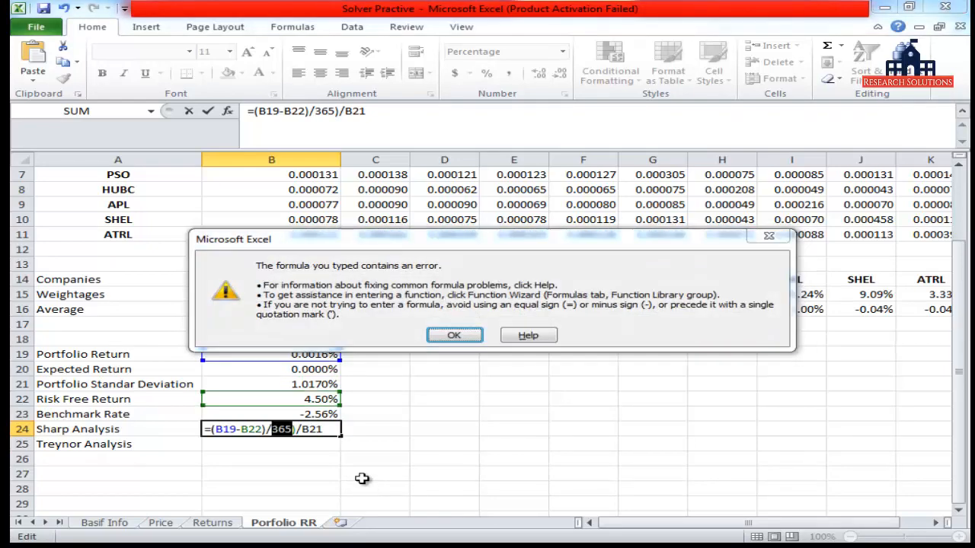
Add the missing opening parenthesis in B24 so the formula reads =((B19-B22)/365)/B21
{"action": "key", "text": "Return"}
{"action": "key", "text": "Left"}
{"action": "key", "text": "Left"}
{"action": "key", "text": "Left"}
{"action": "key", "text": "Left"}
{"action": "key", "text": "Left"}
{"action": "key", "text": "Left"}
{"action": "key", "text": "Left"}
{"action": "key", "text": "Left"}
{"action": "key", "text": "Left"}
{"action": "key", "text": "Left"}
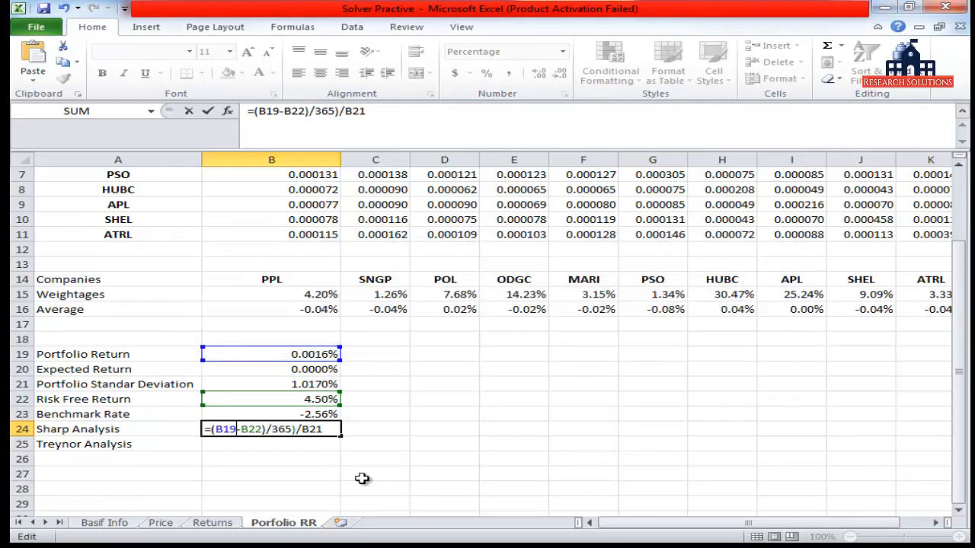
{"action": "type", "text": "("}
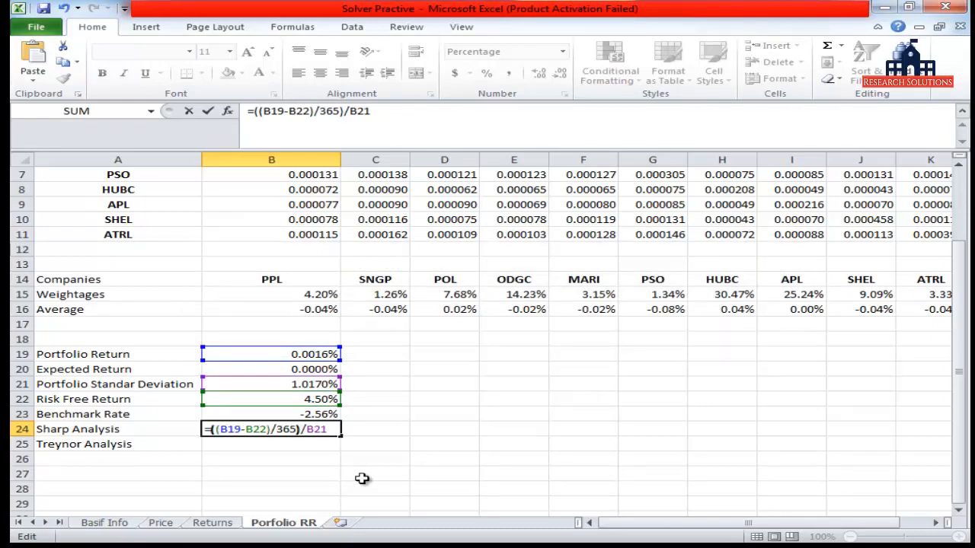
{"action": "key", "text": "Return"}
{"action": "key", "text": "Up"}
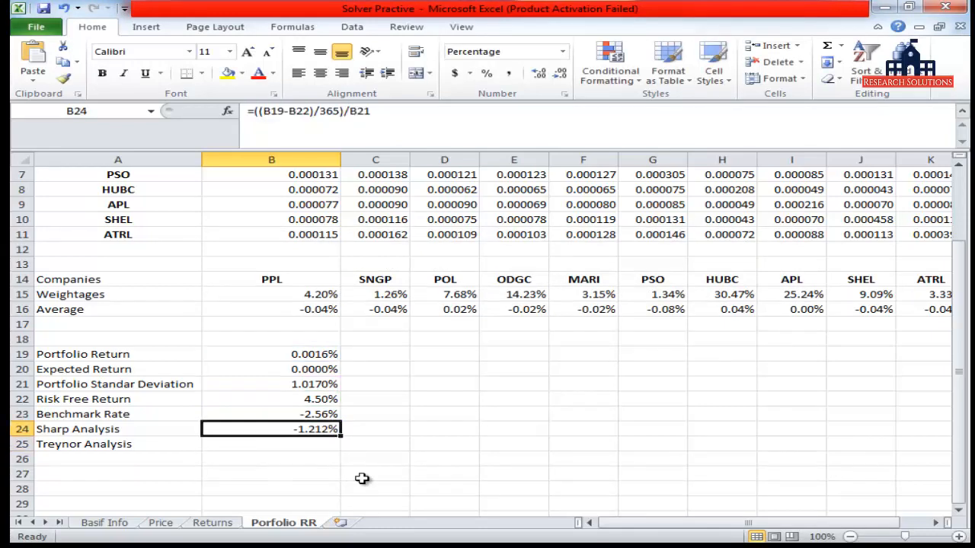
Fill the Sharp Analysis formula and its percentage format down from B24 to B25 and check the copied references
{"action": "key", "text": "shift+Down"}
{"action": "key", "text": "ctrl+d"}
{"action": "key", "text": "Down"}
{"action": "key", "text": "F2"}
{"action": "key", "text": "F1"}
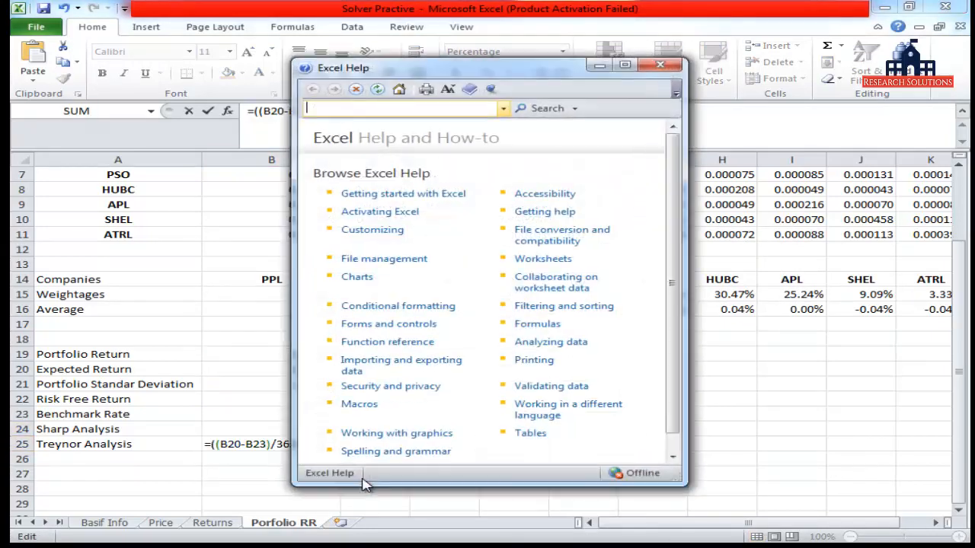
{"action": "left_click", "coordinate": [659, 65]}
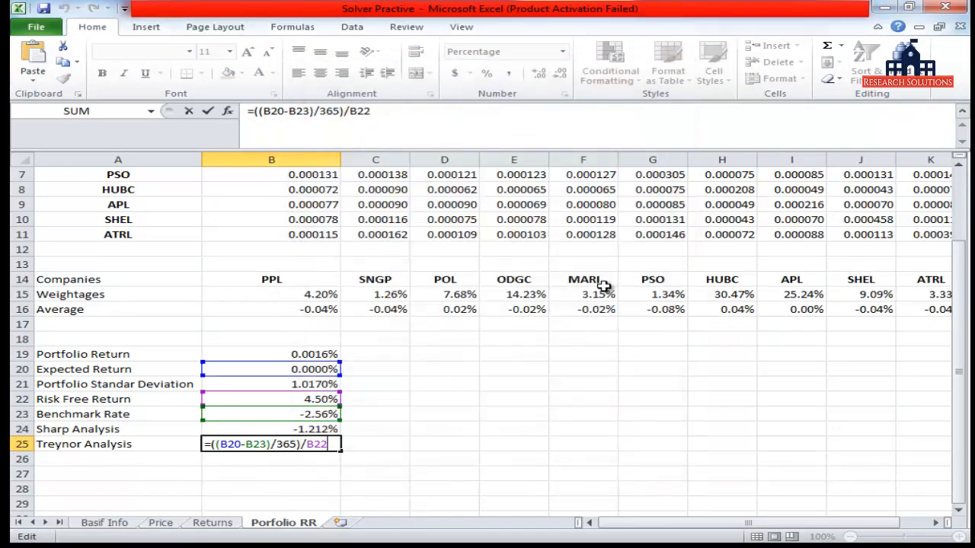
{"action": "key", "text": "Escape"}
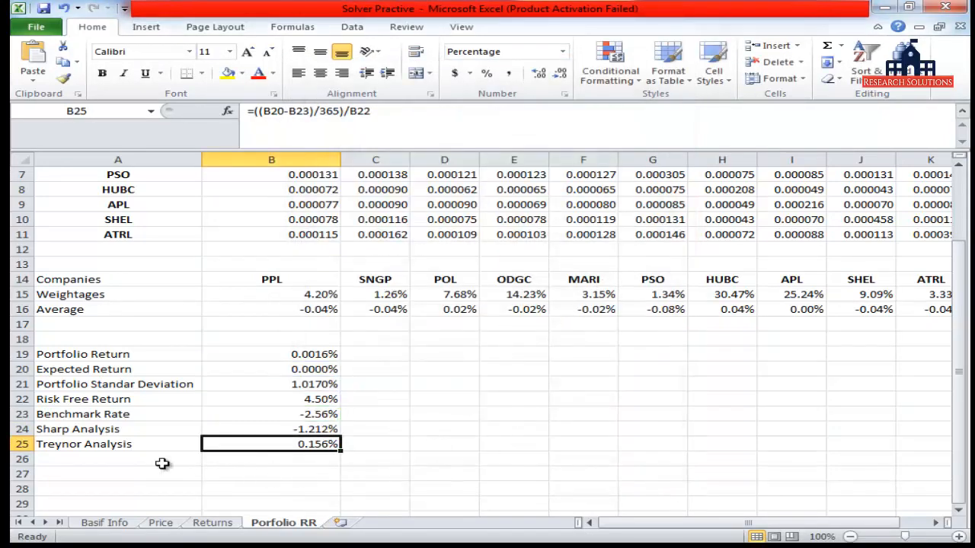
Replace the Treynor Analysis label in A25 with "Information Ratio"
{"action": "left_click", "coordinate": [83, 444]}
{"action": "type", "text": "Ino"}
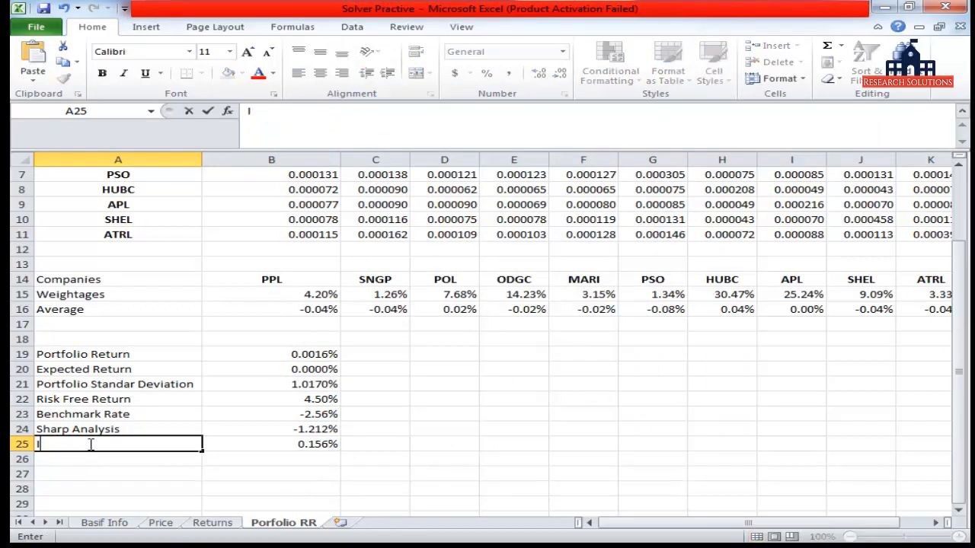
{"action": "key", "text": "BackSpace"}
{"action": "type", "text": "fope"}
{"action": "key", "text": "BackSpace"}
{"action": "key", "text": "BackSpace"}
{"action": "type", "text": "rmatio"}
{"action": "type", "text": "n Ri"}
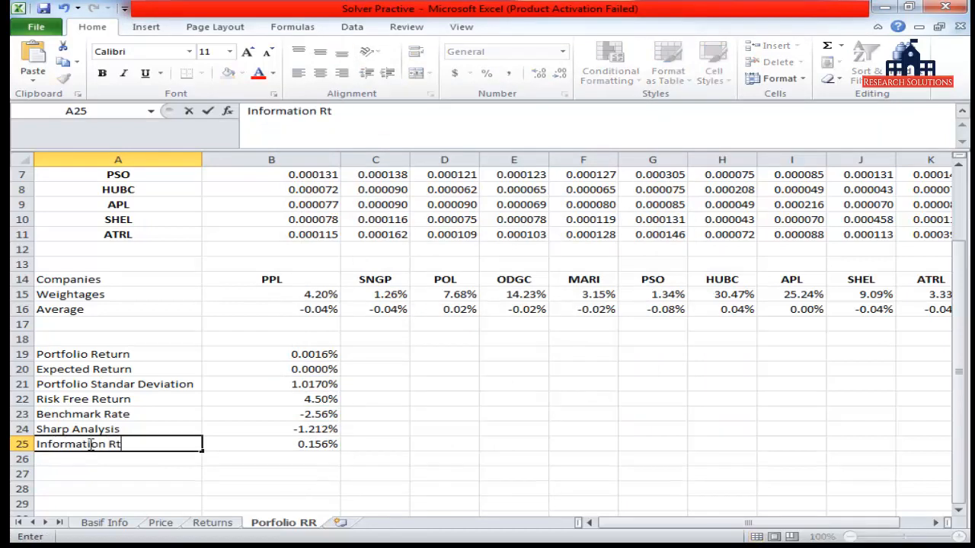
{"action": "key", "text": "BackSpace"}
{"action": "type", "text": "atio"}
{"action": "key", "text": "ctrl+Return"}
Replace the copied formula in B25 with =((B19-B23)/365)/B21 to calculate the Information Ratio from the benchmark rate
{"action": "key", "text": "Right"}
{"action": "key", "text": "F2"}
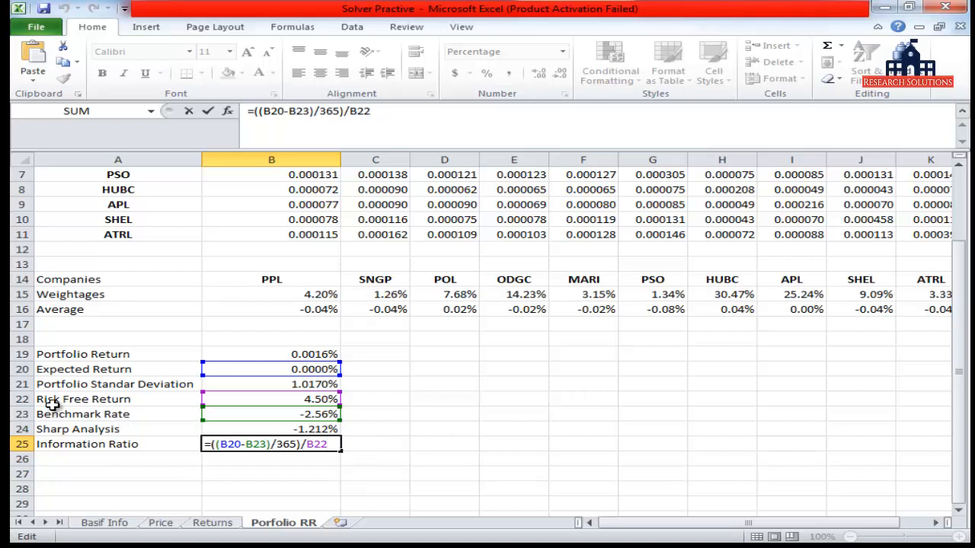
{"action": "key", "text": "Escape"}
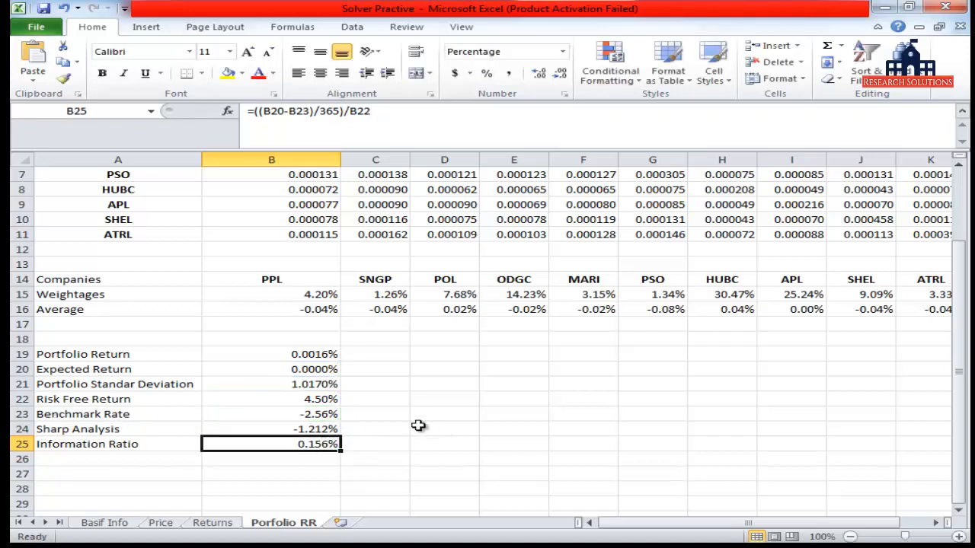
{"action": "type", "text": "="}
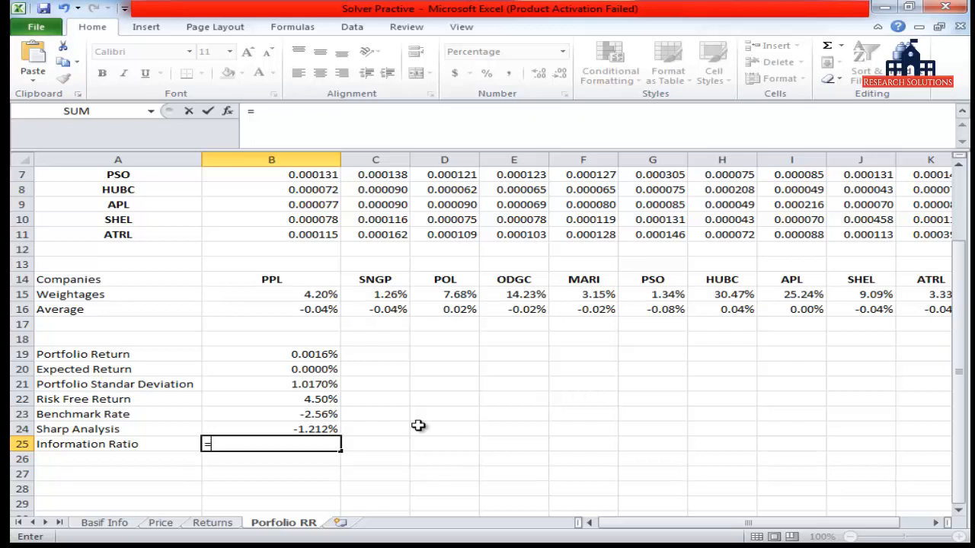
{"action": "type", "text": "(("}
{"action": "key", "text": "Up"}
{"action": "key", "text": "Up"}
{"action": "key", "text": "Up"}
{"action": "key", "text": "Up"}
{"action": "key", "text": "Up"}
{"action": "key", "text": "Up"}
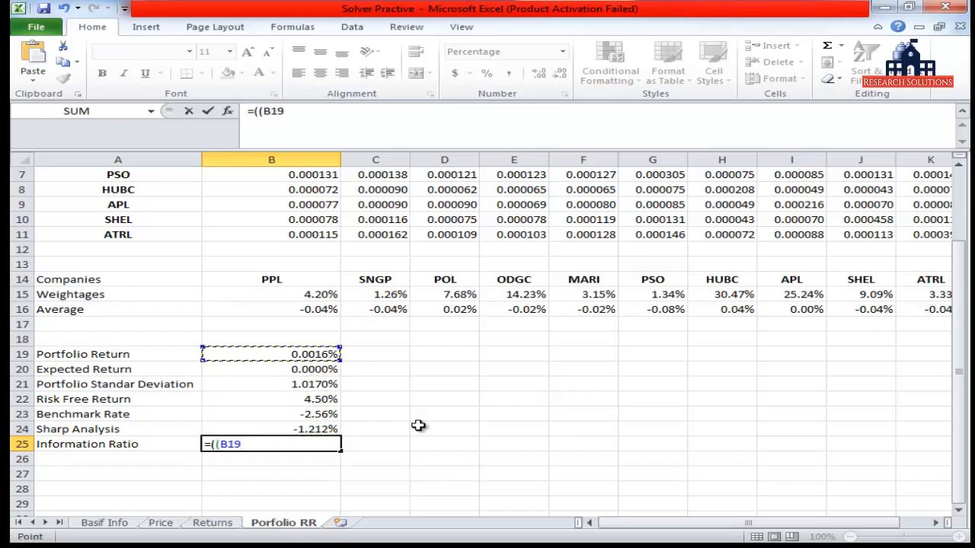
{"action": "type", "text": "-"}
{"action": "key", "text": "Up"}
{"action": "key", "text": "Up"}
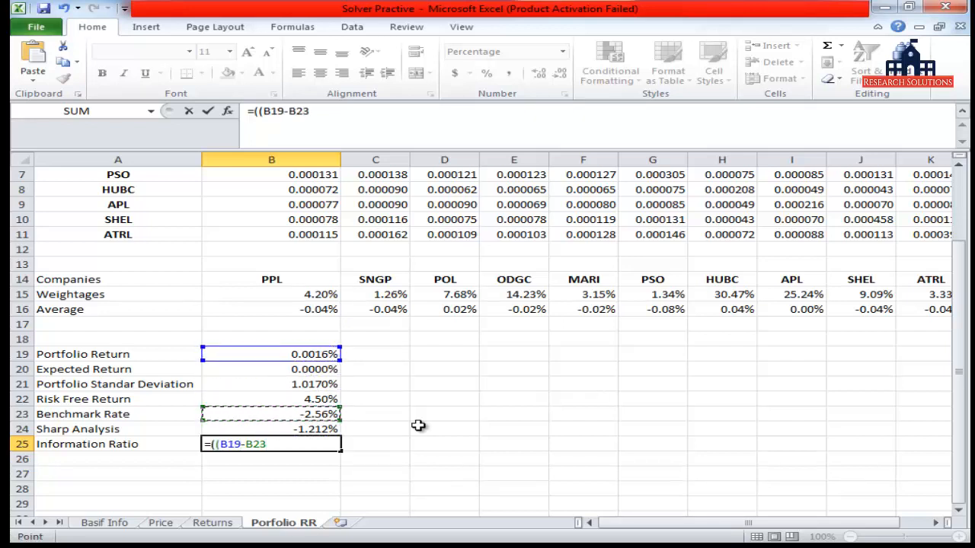
{"action": "type", "text": ")/365"}
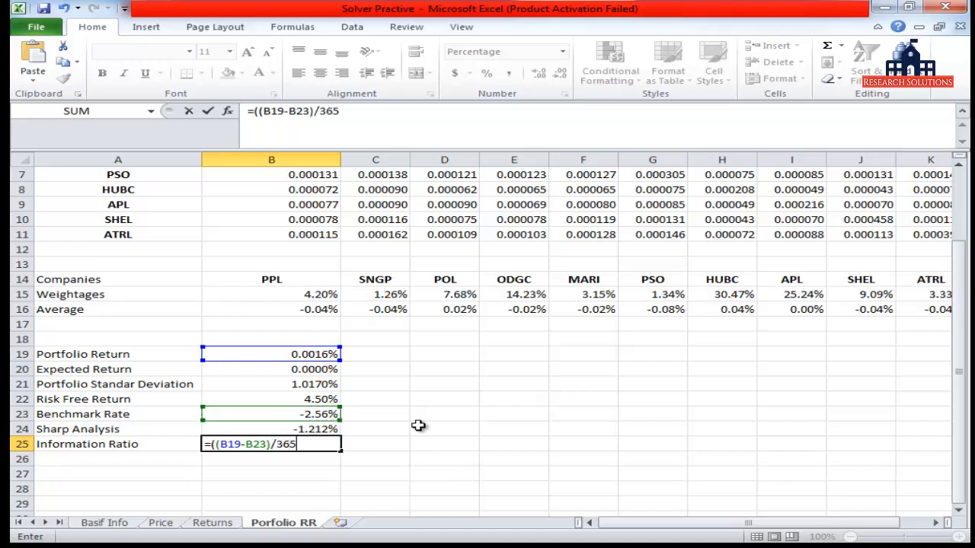
{"action": "type", "text": ")/"}
{"action": "left_click", "coordinate": [307, 385]}
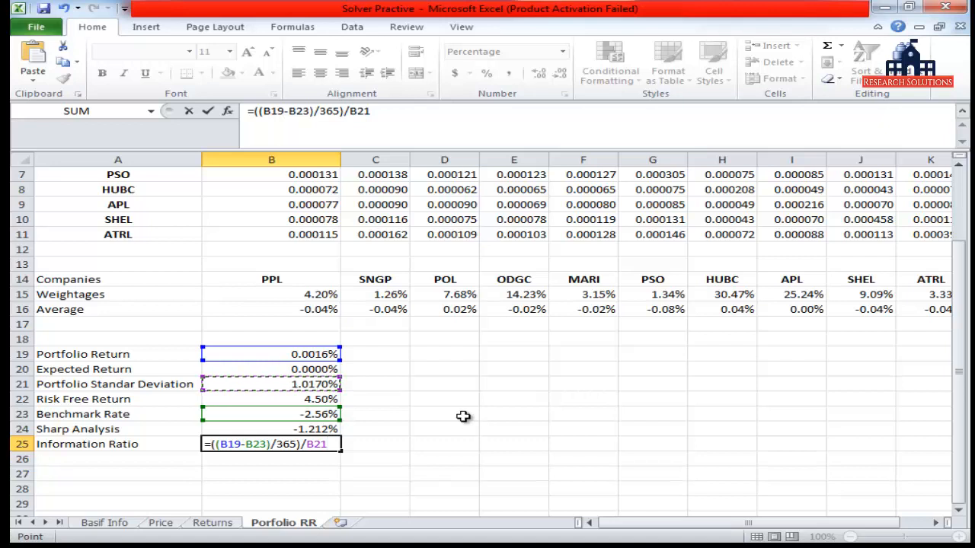
{"action": "key", "text": "Return"}
{"action": "key", "text": "Up"}
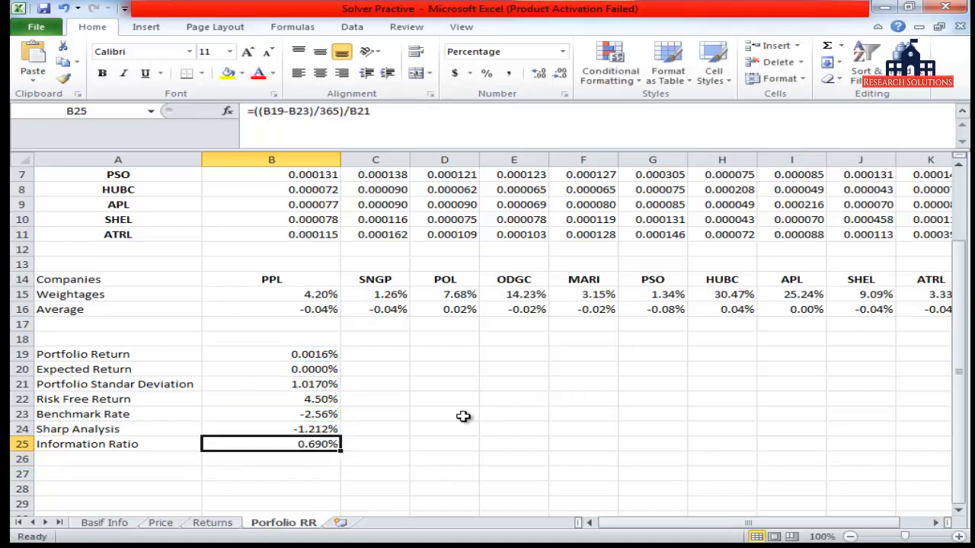
Review the portfolio results and their formulas in B19:B25, including the benchmark rate, Information Ratio and Sharp Analysis
{"action": "key", "text": "Up"}
{"action": "key", "text": "Up"}
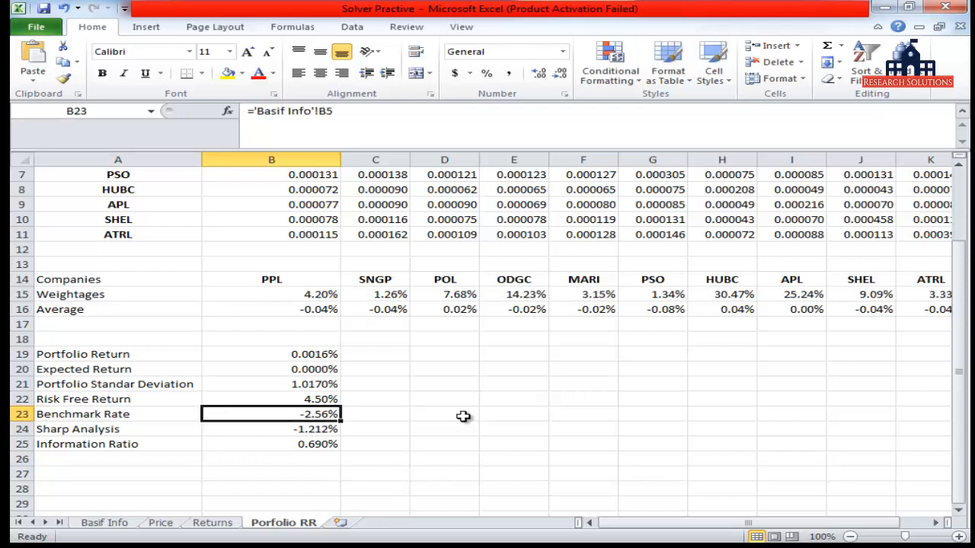
{"action": "key", "text": "Down"}
{"action": "key", "text": "Down"}
{"action": "key", "text": "Down"}
{"action": "key", "text": "Up"}
{"action": "key", "text": "Left"}
{"action": "key", "text": "Right"}
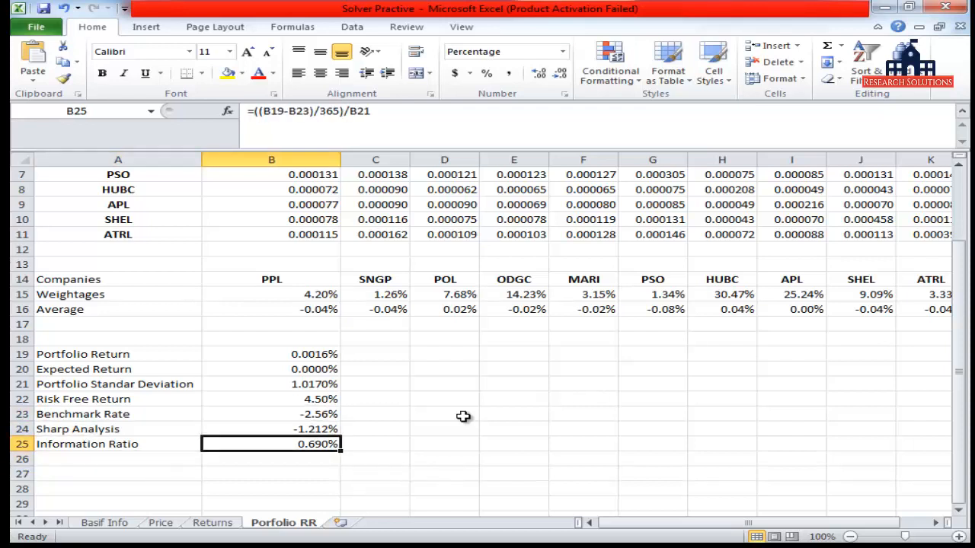
{"action": "key", "text": "Up"}
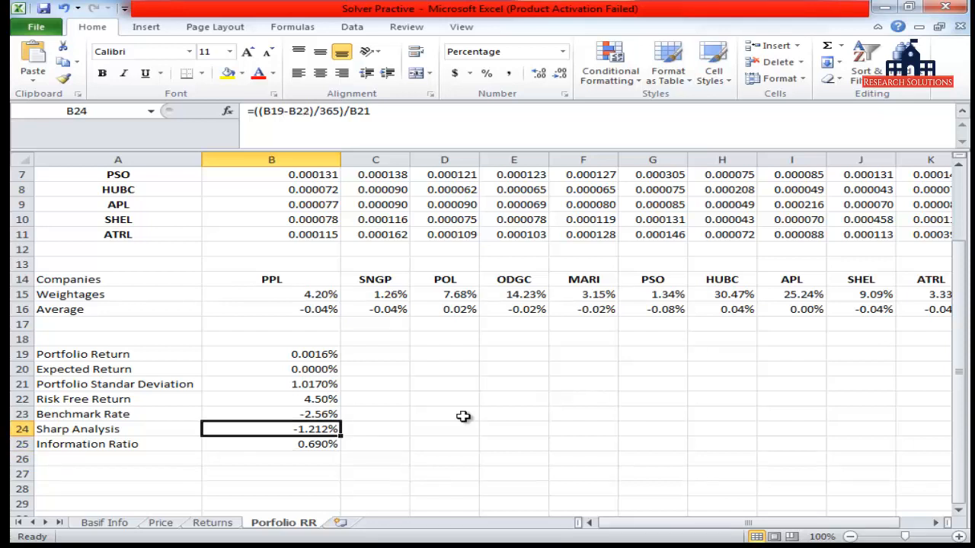
{"action": "key", "text": "Up"}
{"action": "key", "text": "Up"}
{"action": "key", "text": "Up"}
{"action": "key", "text": "Up"}
{"action": "key", "text": "Up"}
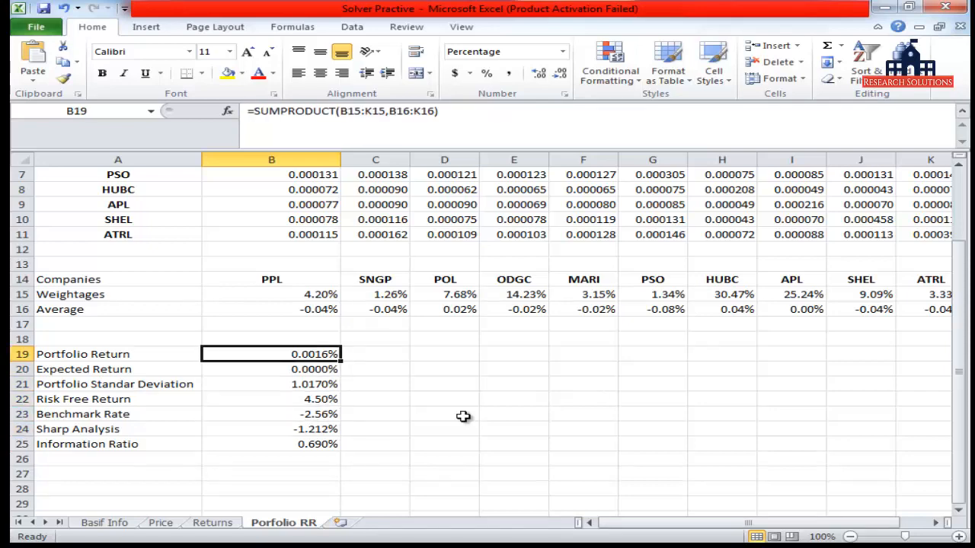
Go back up column B through the company weightages to examine the covariance matrix starting at B2
{"action": "key", "text": "Up"}
{"action": "key", "text": "Up"}
{"action": "key", "text": "Up"}
{"action": "key", "text": "Up"}
{"action": "key", "text": "Up"}
{"action": "key", "text": "Up"}
{"action": "key", "text": "Up"}
{"action": "key", "text": "Up"}
{"action": "key", "text": "Up"}
{"action": "key", "text": "Up"}
{"action": "key", "text": "Up"}
{"action": "key", "text": "Up"}
{"action": "key", "text": "Up"}
{"action": "key", "text": "Up"}
{"action": "key", "text": "Up"}
{"action": "key", "text": "Up"}
{"action": "key", "text": "Up"}
{"action": "key", "text": "Up"}
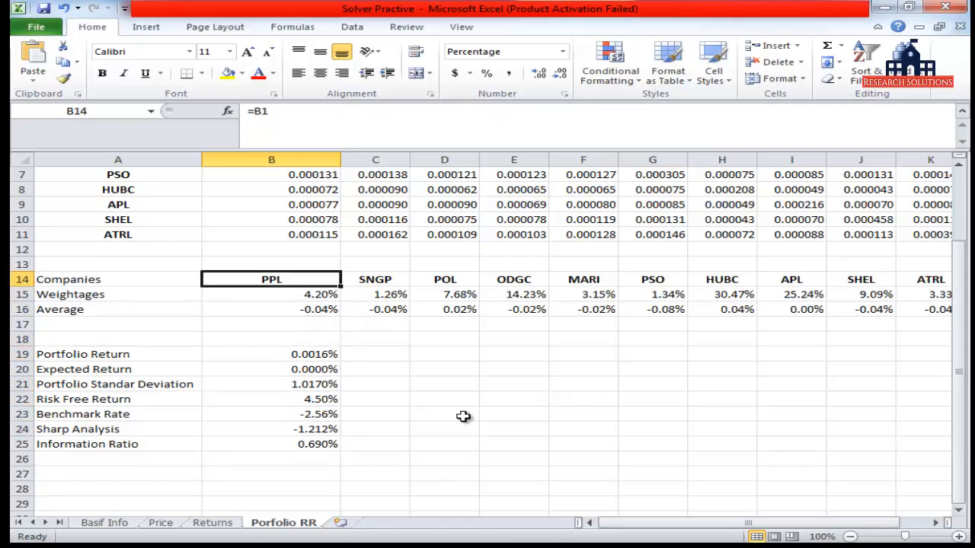
{"action": "key", "text": "Down"}
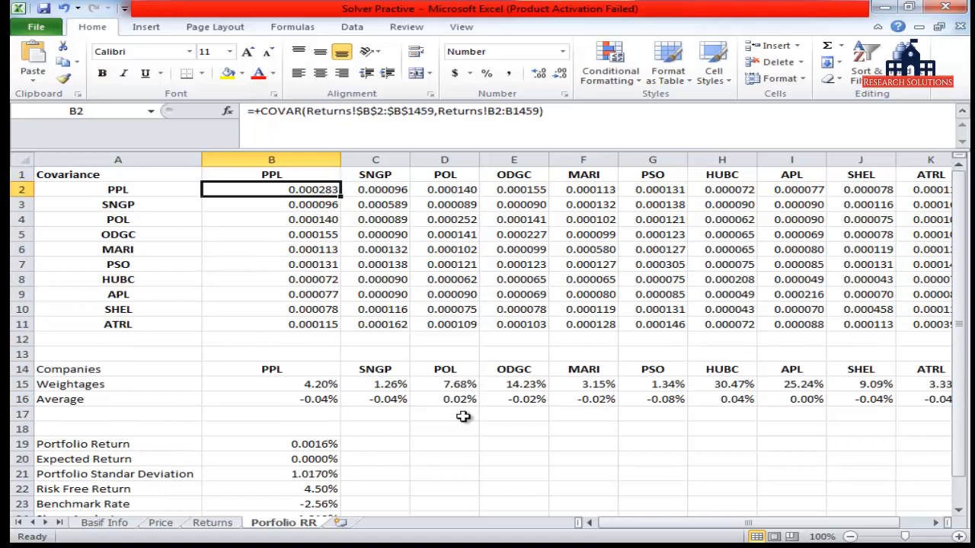
Go down column B of the portfolio sheet from the covariance matrix to the Benchmark Rate in B23, examining the formulas
{"action": "key", "text": "Down"}
{"action": "key", "text": "Down"}
{"action": "key", "text": "Down"}
{"action": "key", "text": "Down"}
{"action": "key", "text": "Down"}
{"action": "key", "text": "Down"}
{"action": "key", "text": "Down"}
{"action": "key", "text": "Down"}
{"action": "key", "text": "Down"}
{"action": "key", "text": "Down"}
{"action": "key", "text": "Down"}
{"action": "key", "text": "Down"}
{"action": "key", "text": "Down"}
{"action": "key", "text": "Down"}
{"action": "key", "text": "Down"}
{"action": "key", "text": "Down"}
{"action": "key", "text": "Down"}
{"action": "key", "text": "Down"}
{"action": "key", "text": "Down"}
{"action": "key", "text": "Down"}
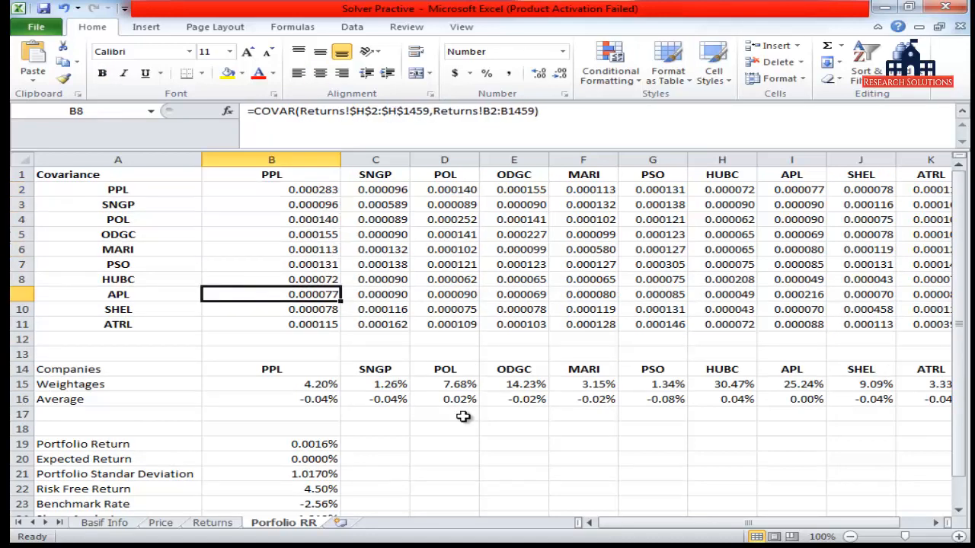
{"action": "scroll", "coordinate": [513, 427], "scroll_direction": "down", "scroll_amount": 1}
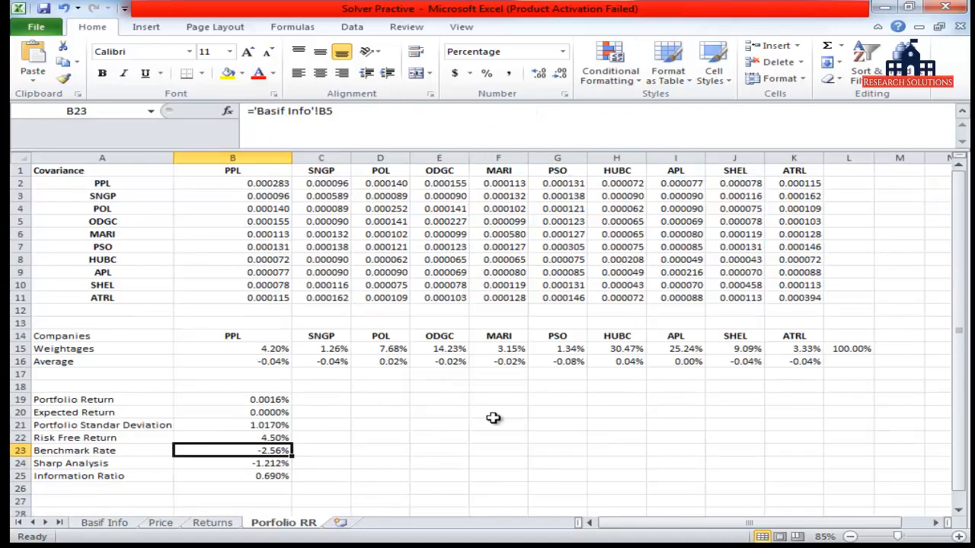
Compare the company names in B14:K14 of the portfolio sheet with the company columns on the Price sheet
{"action": "left_click", "coordinate": [233, 337]}
{"action": "key", "text": "ctrl+shift+Right"}
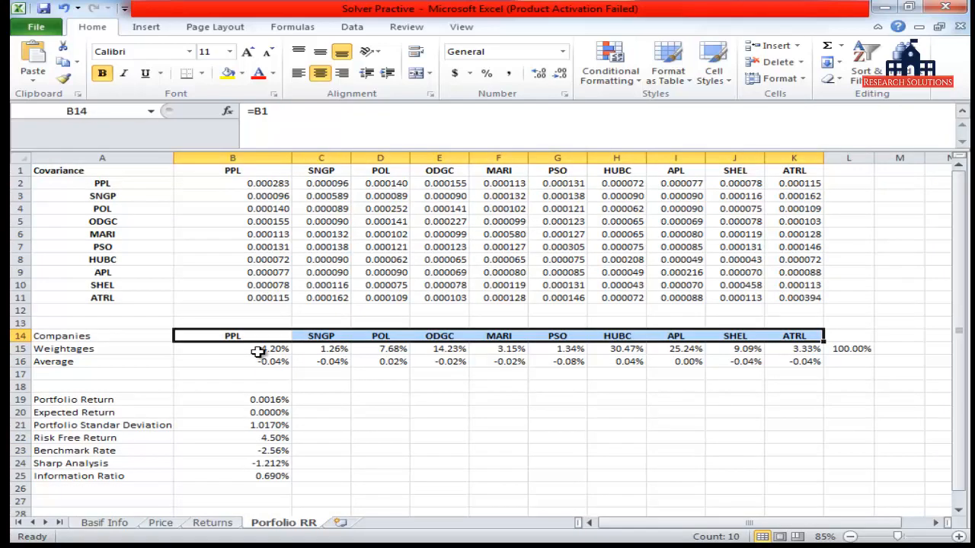
{"action": "key", "text": "ctrl+Page_Up"}
{"action": "key", "text": "ctrl+Page_Up"}
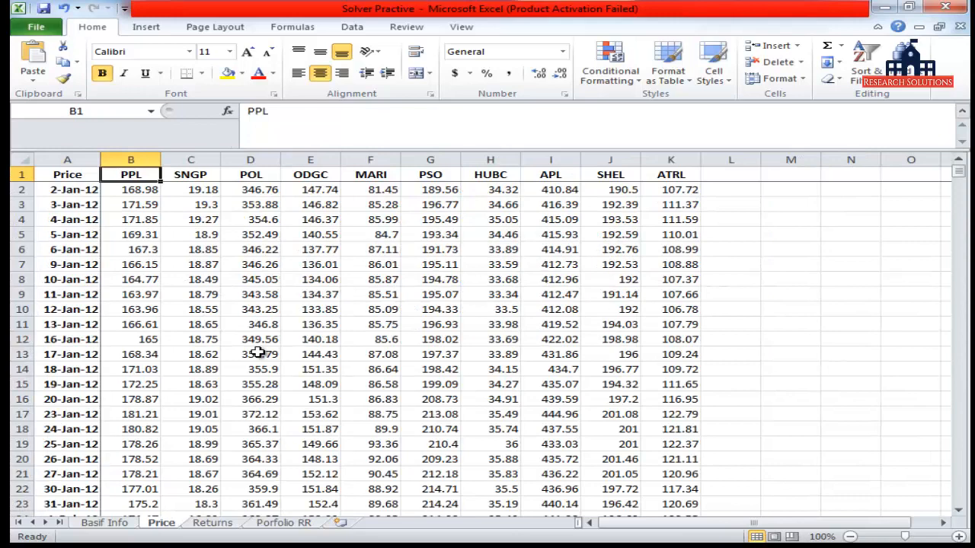
{"action": "key", "text": "Left"}
{"action": "key", "text": "Right"}
{"action": "key", "text": "Down"}
{"action": "key", "text": "Up"}
{"action": "key", "text": "ctrl+Page_Down"}
{"action": "key", "text": "ctrl+Page_Down"}
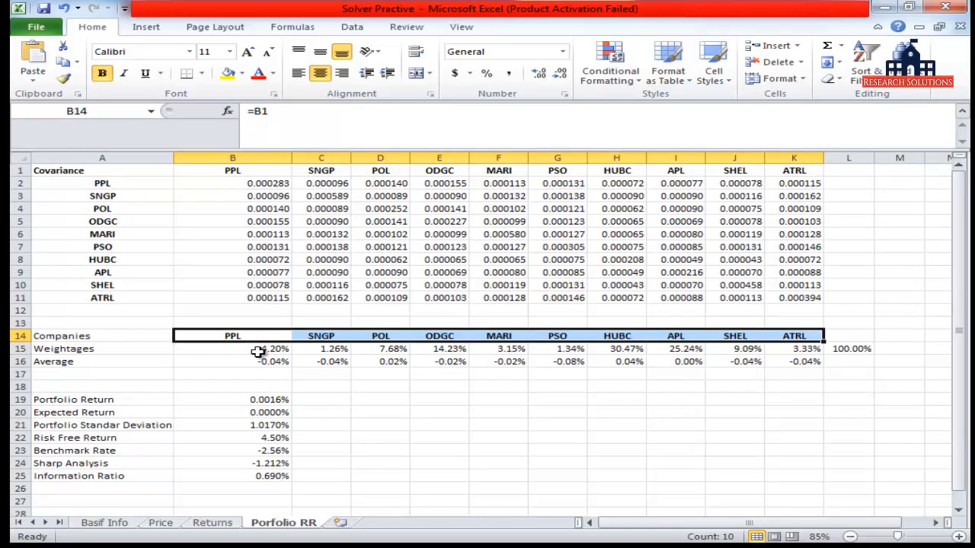
Check the company prices on the Price sheet and the Average row on the Returns sheet, ending on the portfolio sheet
{"action": "key", "text": "ctrl+Page_Up"}
{"action": "key", "text": "ctrl+Page_Up"}
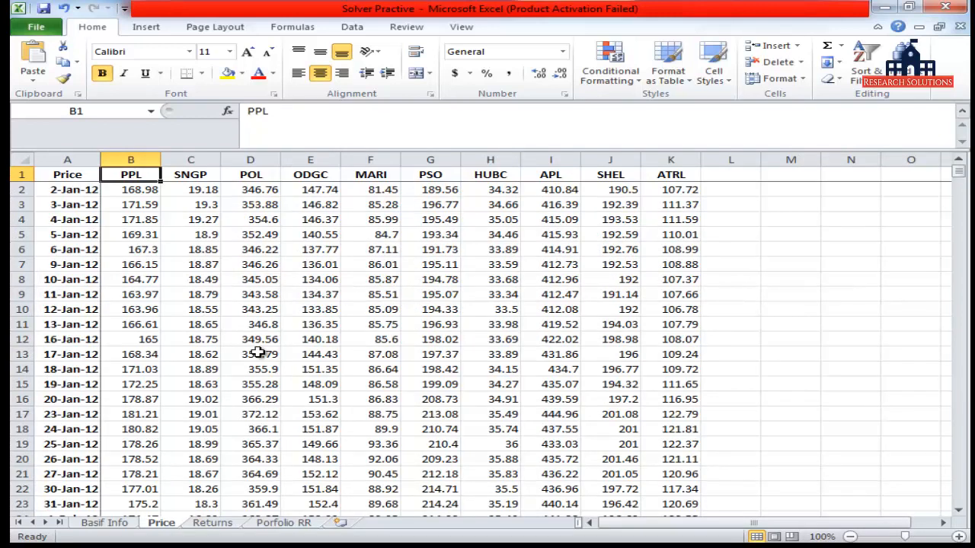
{"action": "key", "text": "ctrl+Page_Down"}
{"action": "key", "text": "ctrl+Page_Down"}
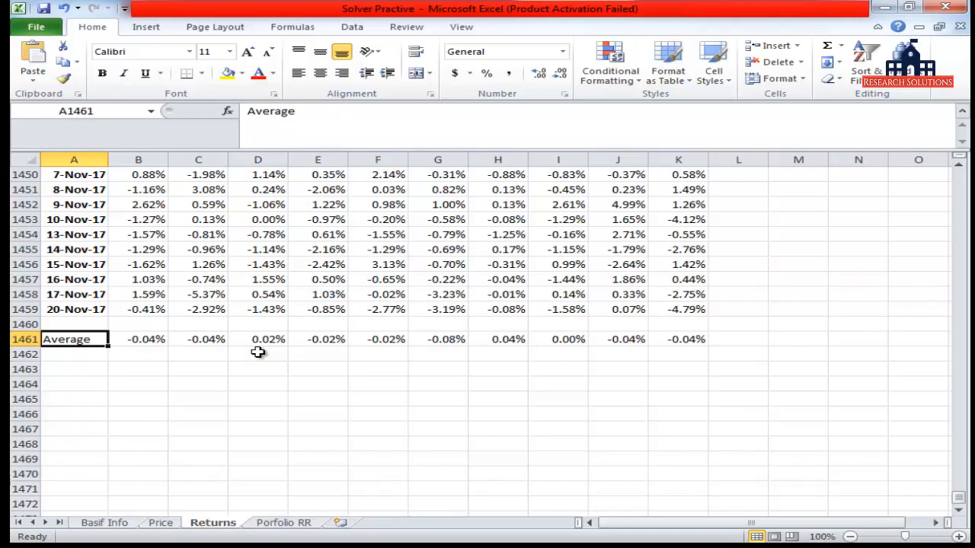
Examine PPL's weightage and average in B15:B16 and the portfolio results below, ending on Portfolio Return in B19
{"action": "left_click", "coordinate": [259, 351]}
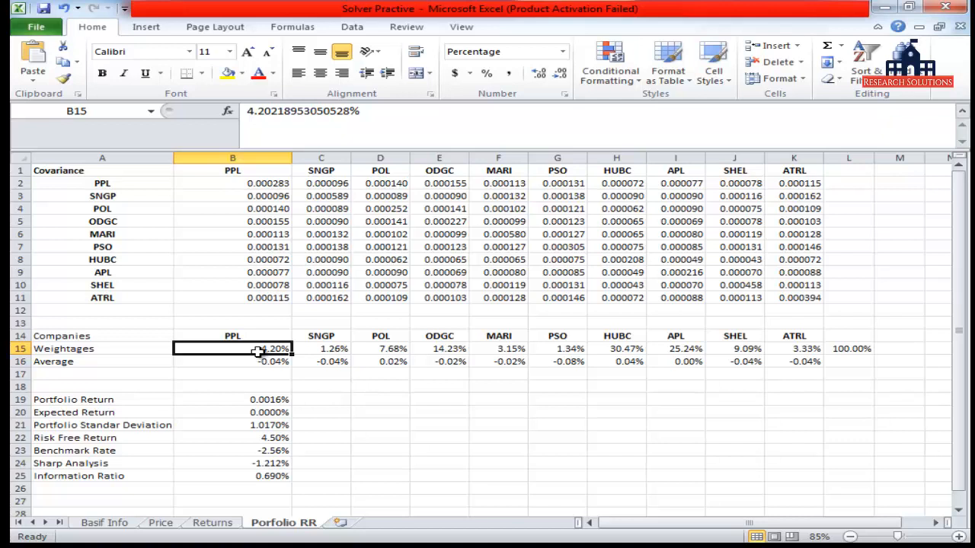
{"action": "key", "text": "Down"}
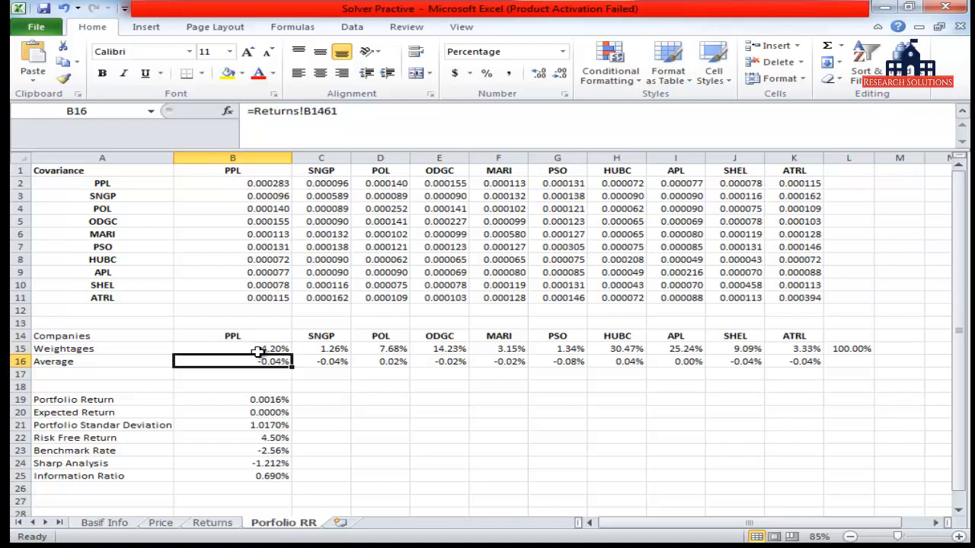
{"action": "key", "text": "Down"}
{"action": "key", "text": "Down"}
{"action": "key", "text": "Down"}
{"action": "key", "text": "Down"}
{"action": "key", "text": "Down"}
{"action": "key", "text": "Down"}
{"action": "key", "text": "Down"}
{"action": "key", "text": "Up"}
{"action": "key", "text": "Up"}
{"action": "key", "text": "Up"}
{"action": "key", "text": "Up"}
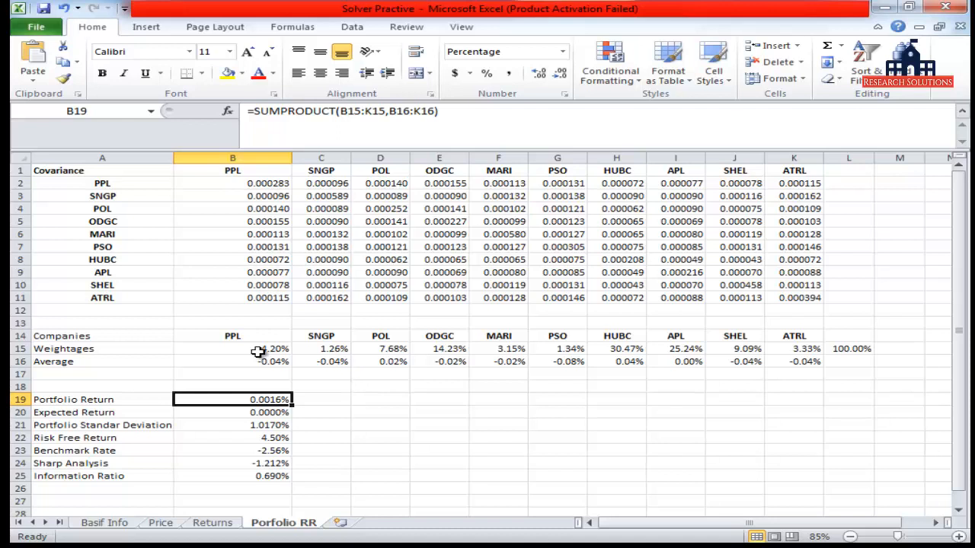
Go back up column B from Portfolio Return to examine the first covariance formula in B2
{"action": "key", "text": "Up"}
{"action": "key", "text": "Up"}
{"action": "key", "text": "Up"}
{"action": "key", "text": "Up"}
{"action": "key", "text": "Up"}
{"action": "key", "text": "Up"}
{"action": "key", "text": "Up"}
{"action": "key", "text": "Up"}
{"action": "key", "text": "Up"}
{"action": "key", "text": "Up"}
{"action": "key", "text": "Up"}
{"action": "key", "text": "Up"}
{"action": "key", "text": "Up"}
{"action": "key", "text": "Up"}
{"action": "key", "text": "Up"}
{"action": "key", "text": "Up"}
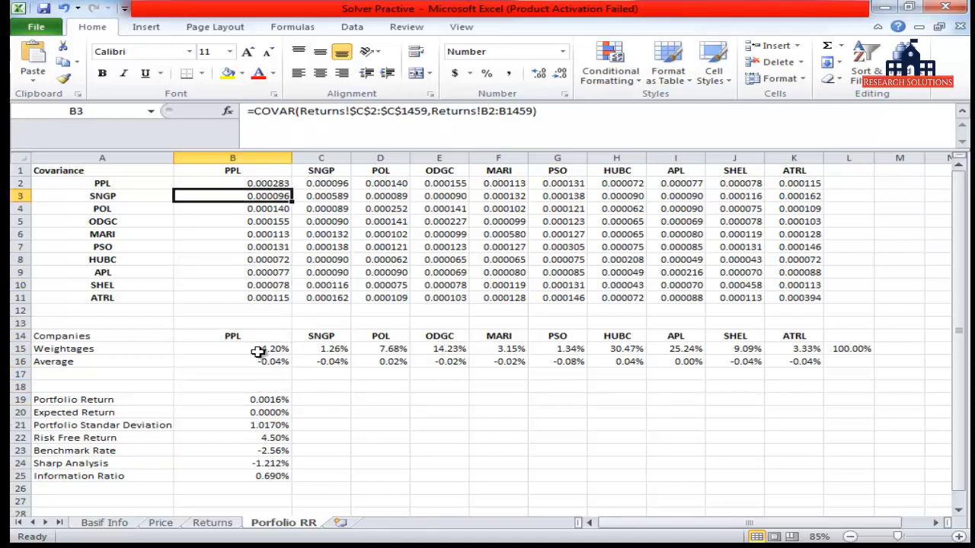
{"action": "key", "text": "Up"}
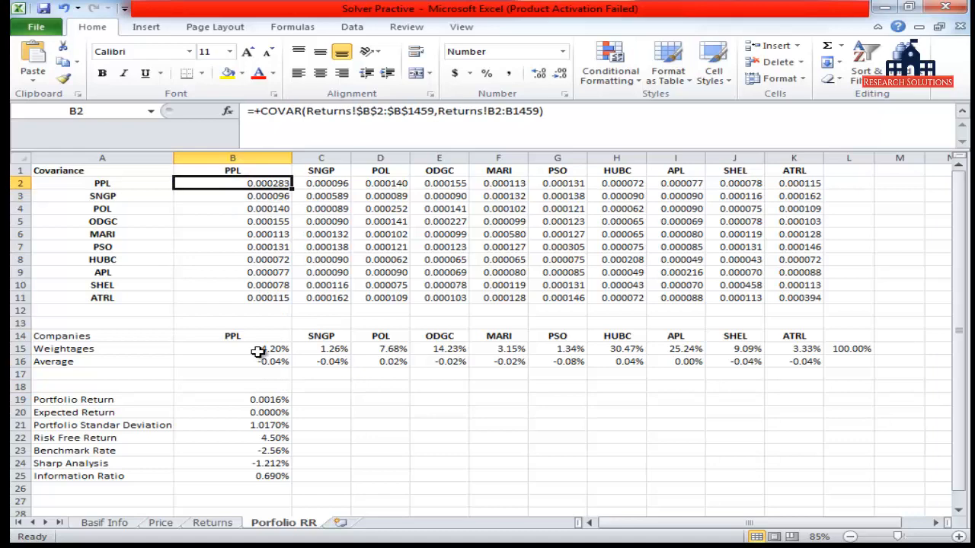
Look through the company headers on the Price sheet, highlighting PPL to ODGC and the group starting at MARI
{"action": "key", "text": "ctrl+Page_Up"}
{"action": "key", "text": "ctrl+Page_Up"}
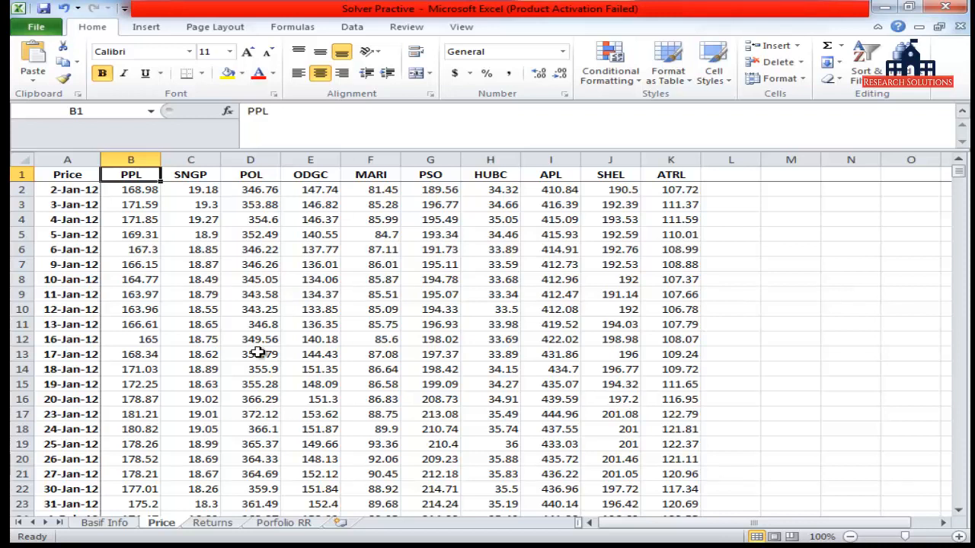
{"action": "key", "text": "Right"}
{"action": "key", "text": "Left"}
{"action": "key", "text": "shift+Right"}
{"action": "key", "text": "shift+Right"}
{"action": "key", "text": "shift+Right"}
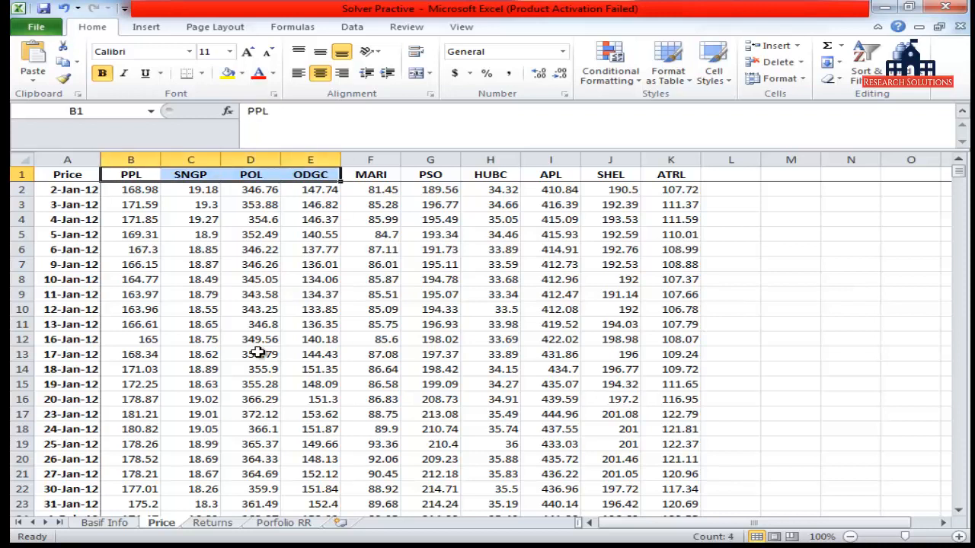
{"action": "key", "text": "Right"}
{"action": "key", "text": "Right"}
{"action": "key", "text": "Right"}
{"action": "key", "text": "Right"}
{"action": "key", "text": "shift+Right"}
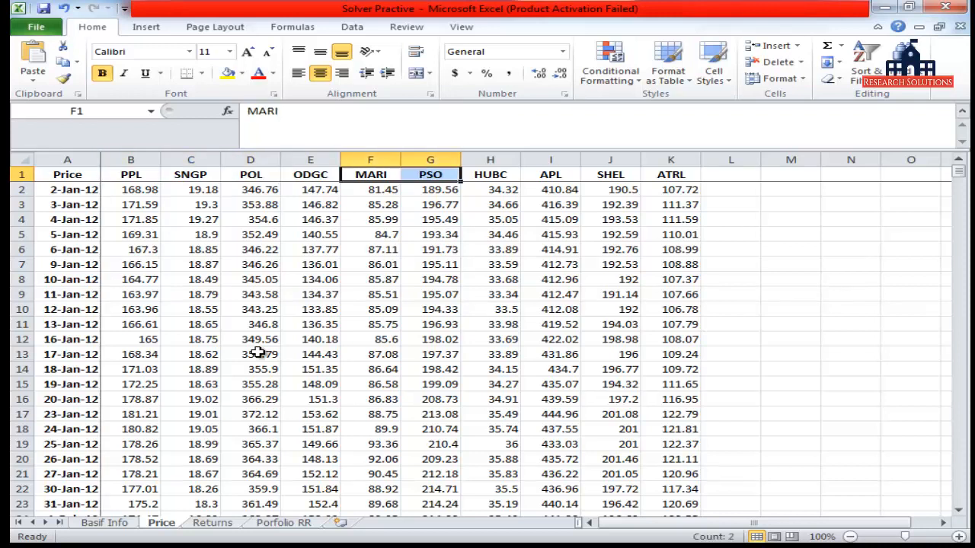
{"action": "key", "text": "ctrl+shift+Right"}
{"action": "key", "text": "Left"}
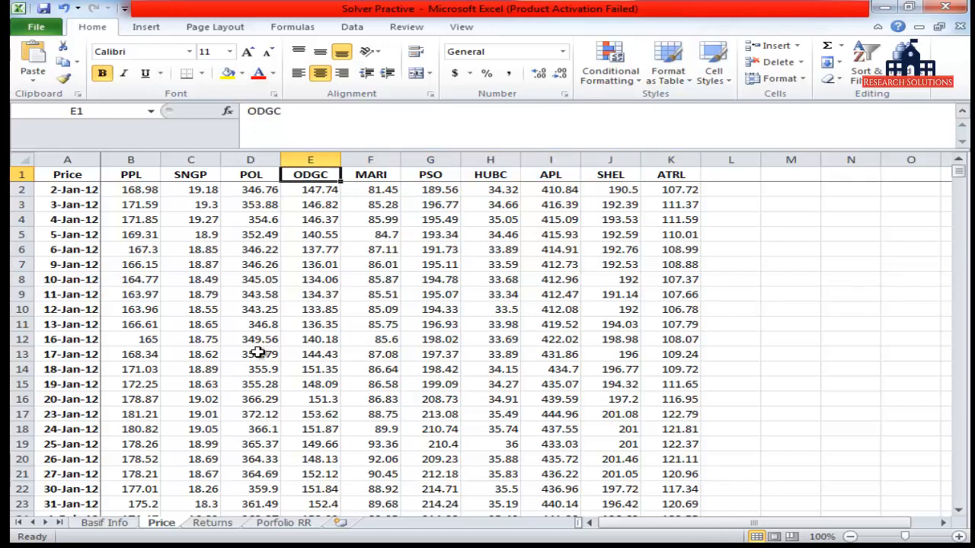
{"action": "key", "text": "Right"}
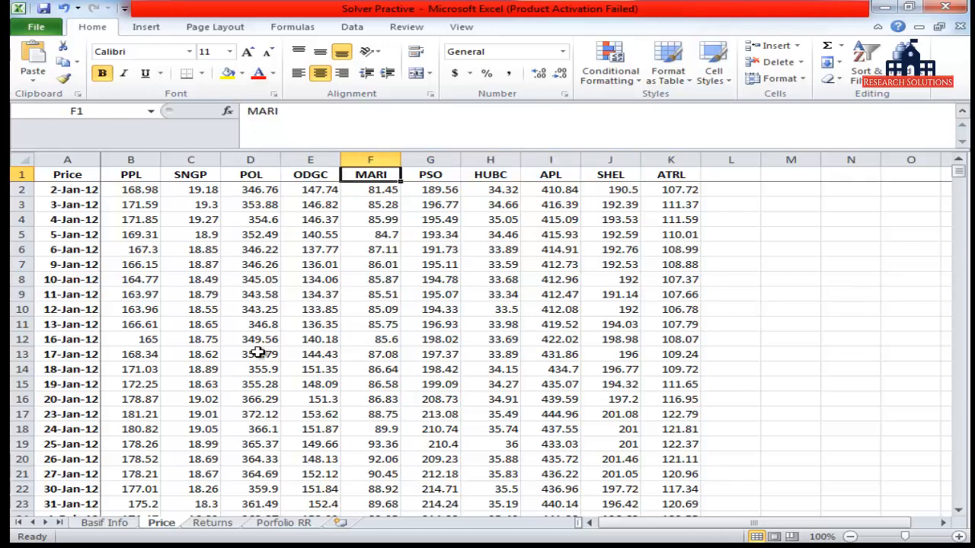
Examine the weightages and averages of ODGC, HUBC and APL in rows 14 to 16 of the portfolio sheet
{"action": "key", "text": "ctrl+Page_Down"}
{"action": "key", "text": "ctrl+Page_Down"}
{"action": "key", "text": "Right"}
{"action": "key", "text": "Right"}
{"action": "key", "text": "Down"}
{"action": "key", "text": "Down"}
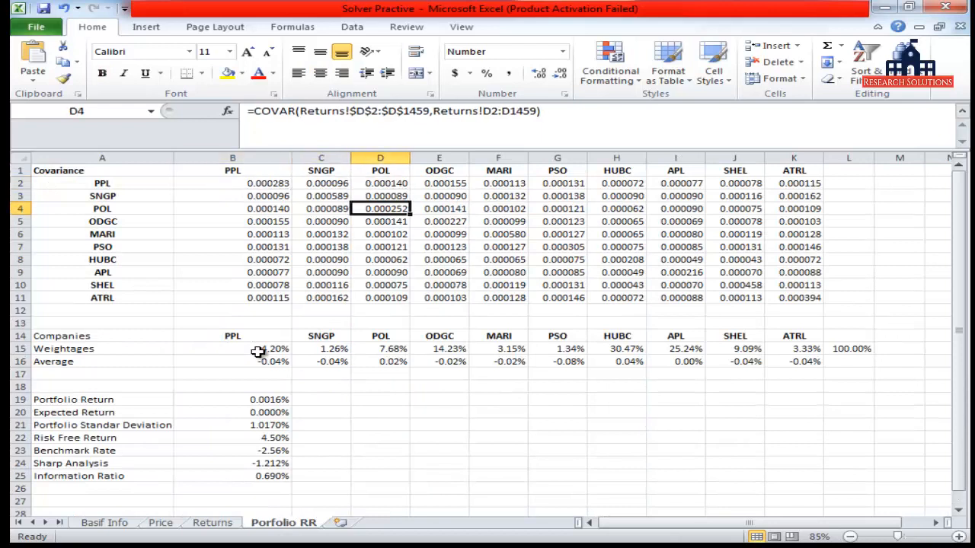
{"action": "key", "text": "Down"}
{"action": "key", "text": "Down"}
{"action": "key", "text": "Down"}
{"action": "key", "text": "Down"}
{"action": "key", "text": "Down"}
{"action": "key", "text": "Down"}
{"action": "key", "text": "Down"}
{"action": "key", "text": "Down"}
{"action": "key", "text": "Down"}
{"action": "key", "text": "Down"}
{"action": "key", "text": "Right"}
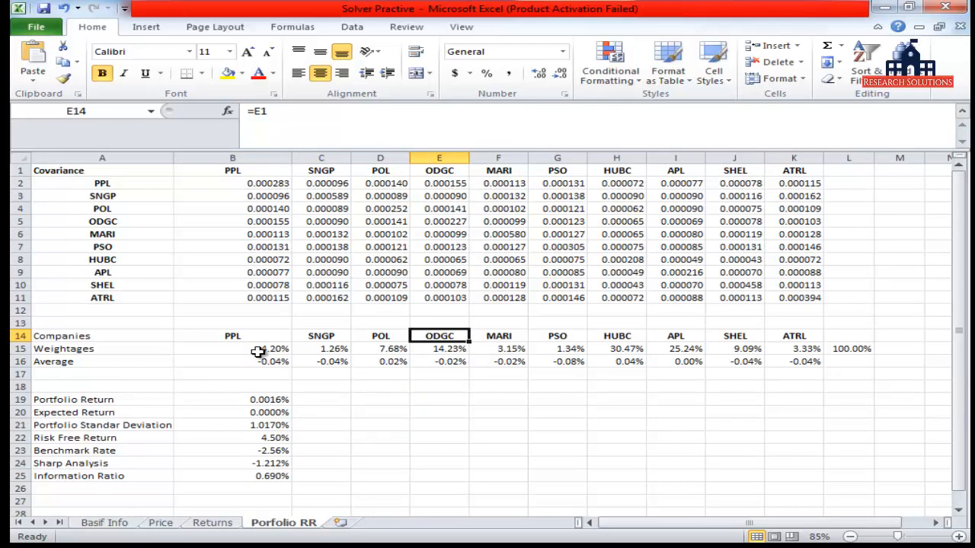
{"action": "key", "text": "shift+Down"}
{"action": "key", "text": "shift+Down"}
{"action": "key", "text": "Right"}
{"action": "key", "text": "Right"}
{"action": "key", "text": "Right"}
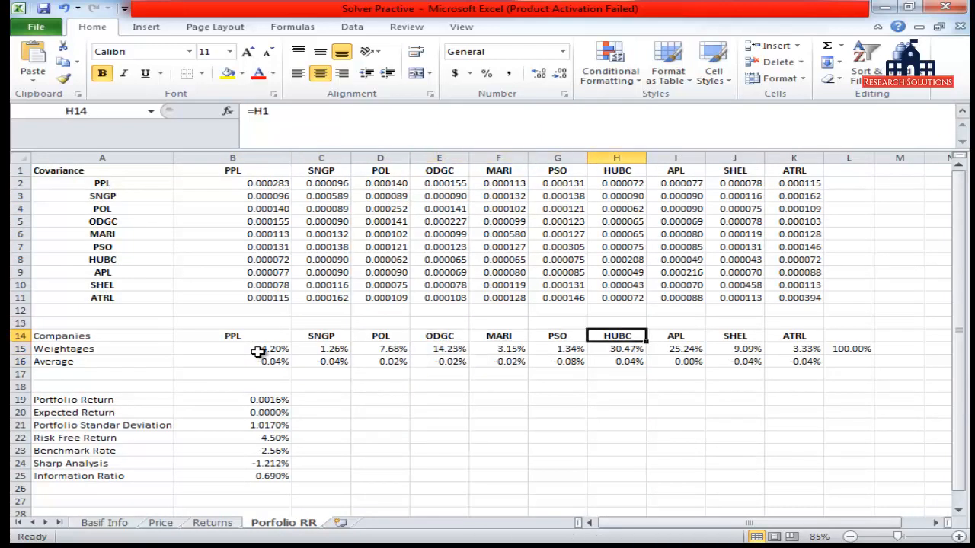
{"action": "key", "text": "shift+Down"}
{"action": "key", "text": "shift+Down"}
{"action": "key", "text": "Right"}
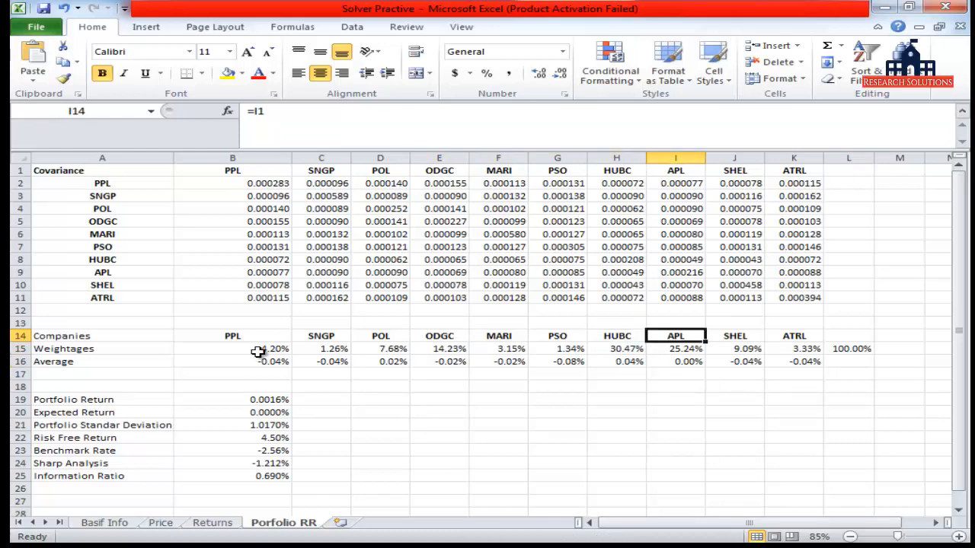
{"action": "key", "text": "shift+Down"}
{"action": "key", "text": "shift+Down"}
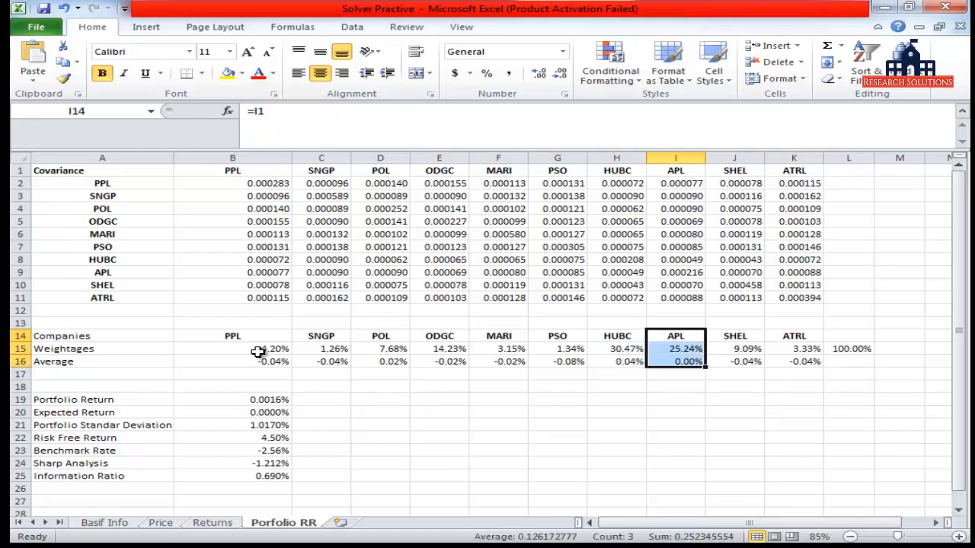
Review the company columns on the Price sheet, selecting HUBC's full price history and checking APL
{"action": "key", "text": "ctrl+Page_Up"}
{"action": "key", "text": "ctrl+Page_Up"}
{"action": "key", "text": "Left"}
{"action": "key", "text": "Left"}
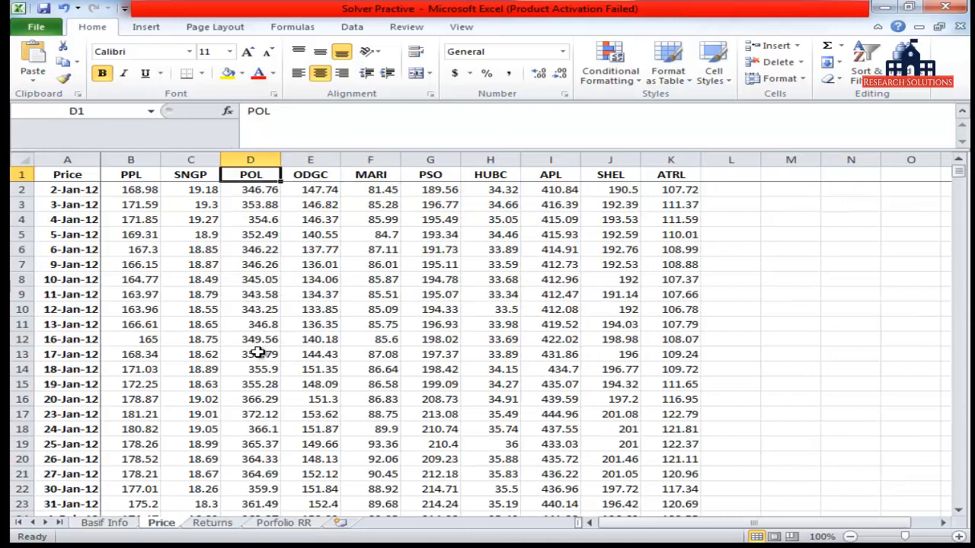
{"action": "key", "text": "Right"}
{"action": "key", "text": "Right"}
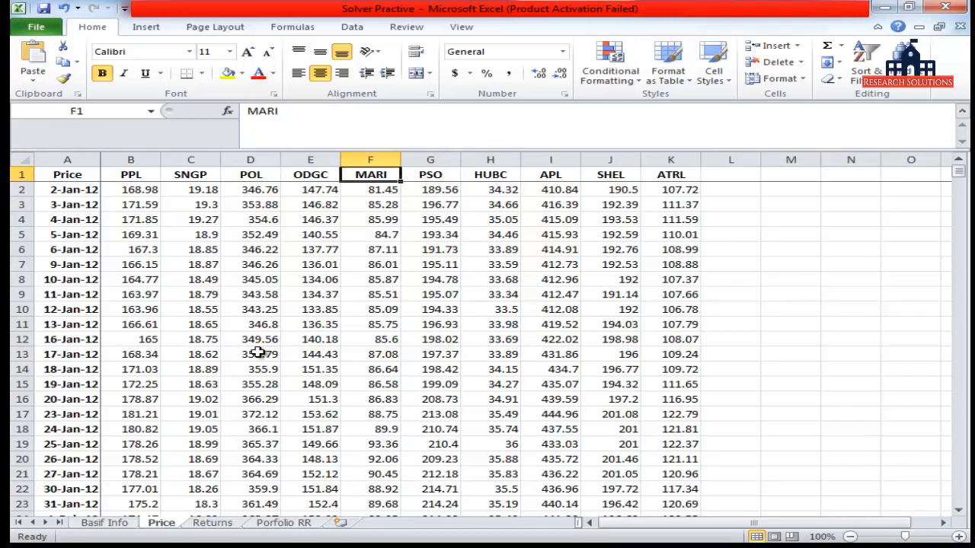
{"action": "key", "text": "Right"}
{"action": "key", "text": "Right"}
{"action": "key", "text": "ctrl+shift+Down"}
{"action": "key", "text": "Right"}
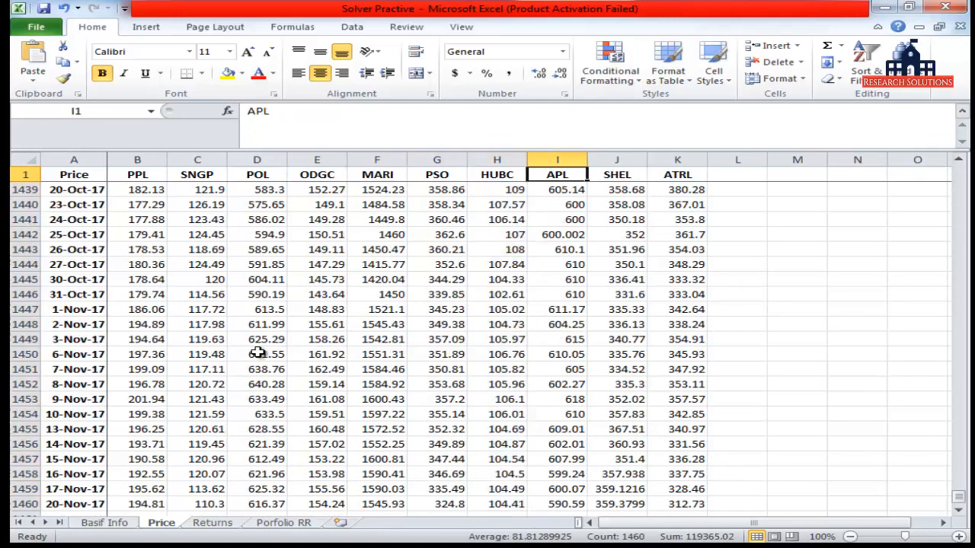
{"action": "key", "text": "Down"}
{"action": "key", "text": "Up"}
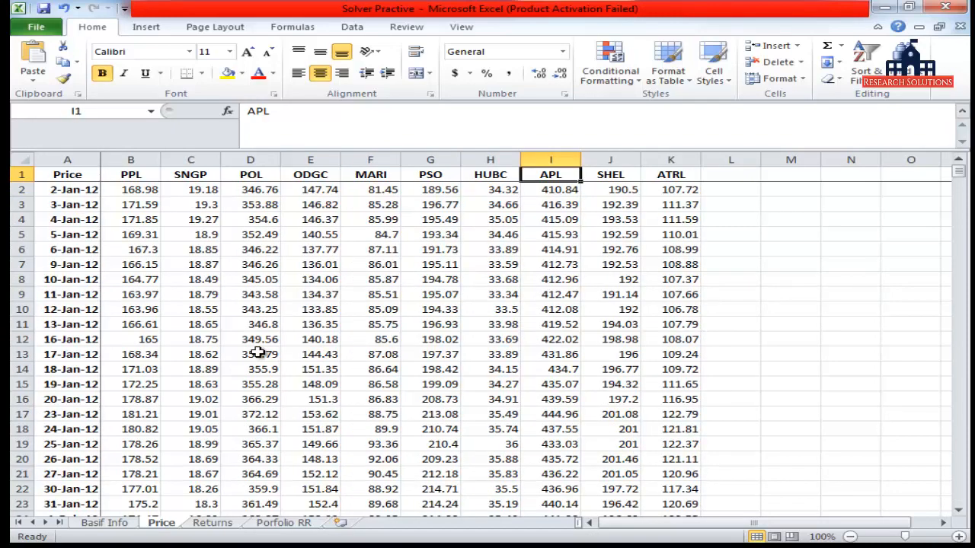
{"action": "key", "text": "ctrl+Left"}
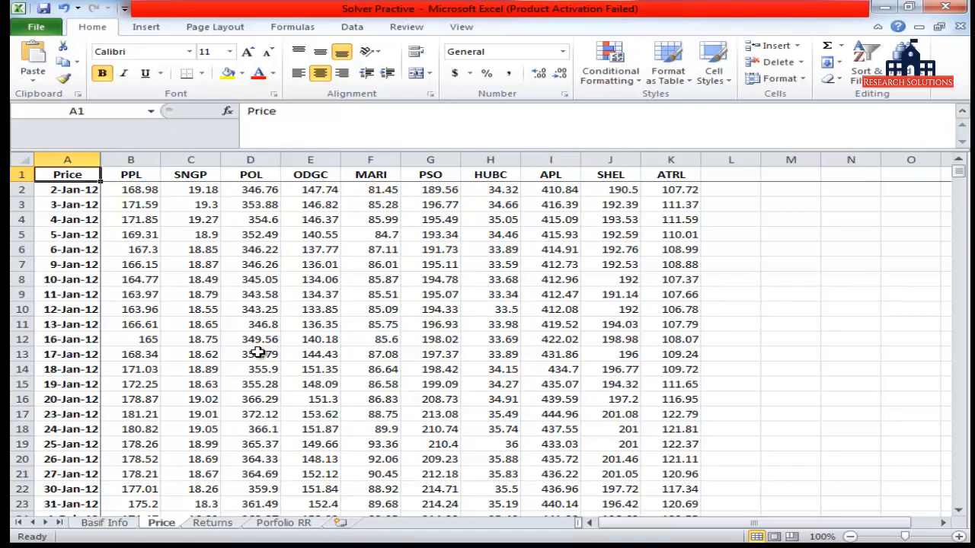
Return to the portfolio sheet and compare Portfolio Return in B19 with Expected Return in B20
{"action": "key", "text": "ctrl+Page_Down"}
{"action": "key", "text": "ctrl+Page_Down"}
{"action": "key", "text": "ctrl+Left"}
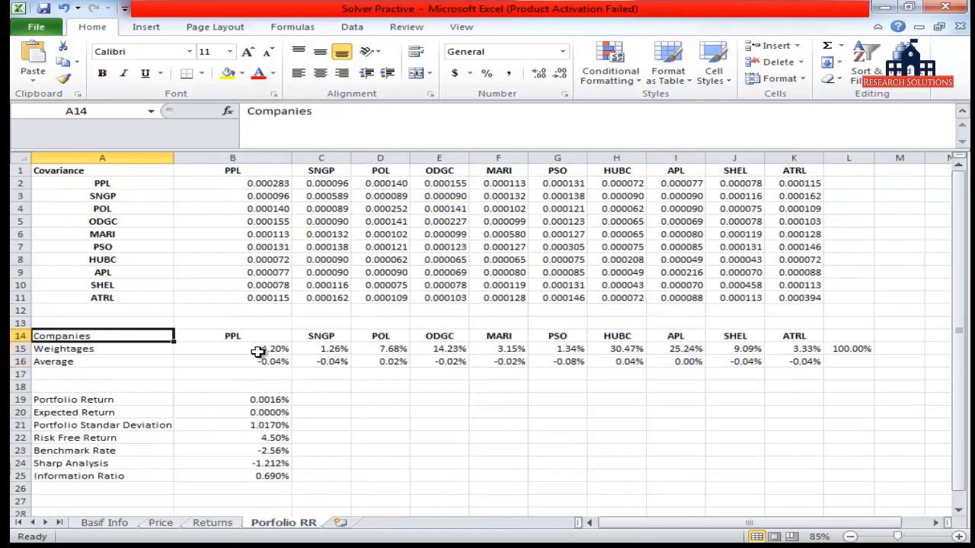
{"action": "key", "text": "Right"}
{"action": "key", "text": "Down"}
{"action": "key", "text": "Down"}
{"action": "key", "text": "Down"}
{"action": "key", "text": "Down"}
{"action": "key", "text": "Down"}
{"action": "key", "text": "Down"}
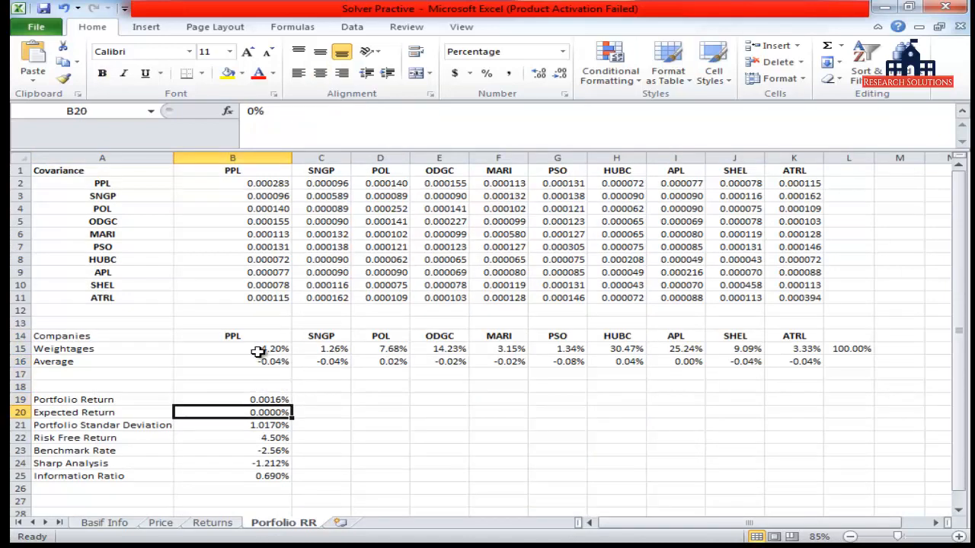
{"action": "key", "text": "Up"}
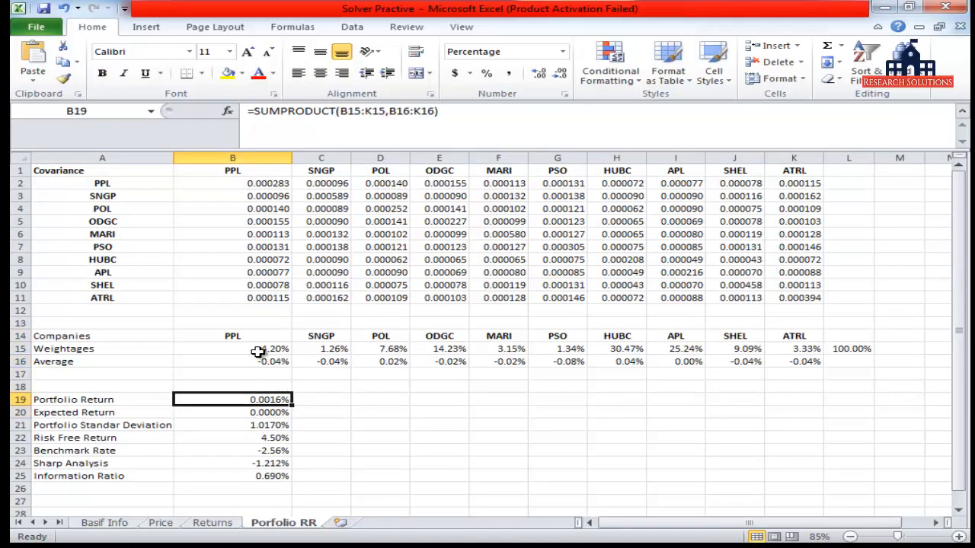
{"action": "key", "text": "Down"}
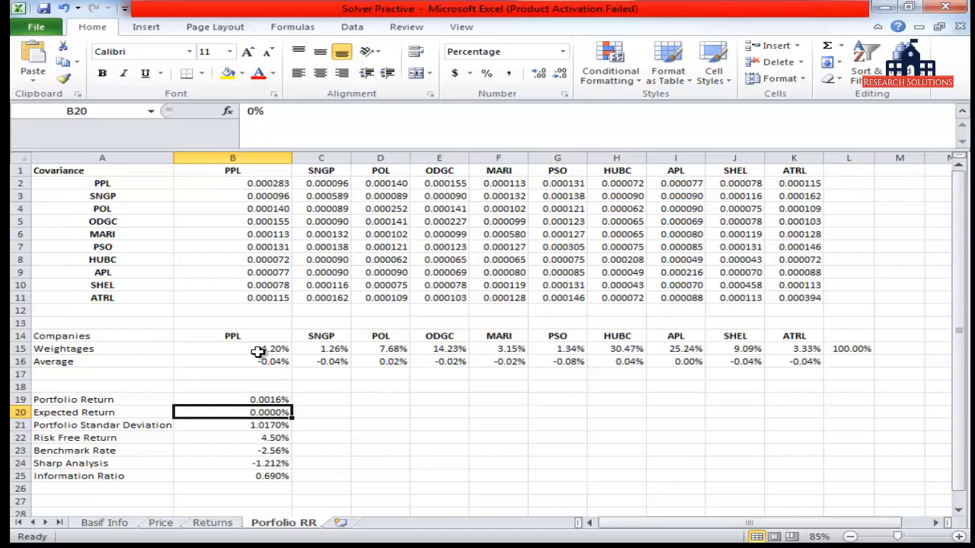
{"action": "key", "text": "Up"}
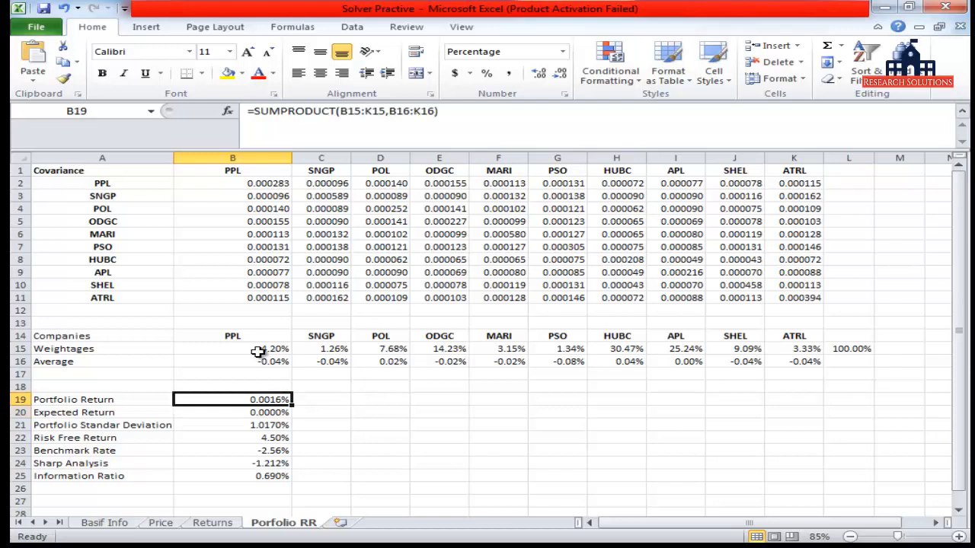
Highlight the covariance matrix header row A1:K1 to review the companies, finishing on cell A1
{"action": "key", "text": "Up"}
{"action": "key", "text": "Up"}
{"action": "key", "text": "Up"}
{"action": "key", "text": "Up"}
{"action": "key", "text": "Up"}
{"action": "key", "text": "ctrl+Home"}
{"action": "key", "text": "ctrl+shift+Right"}
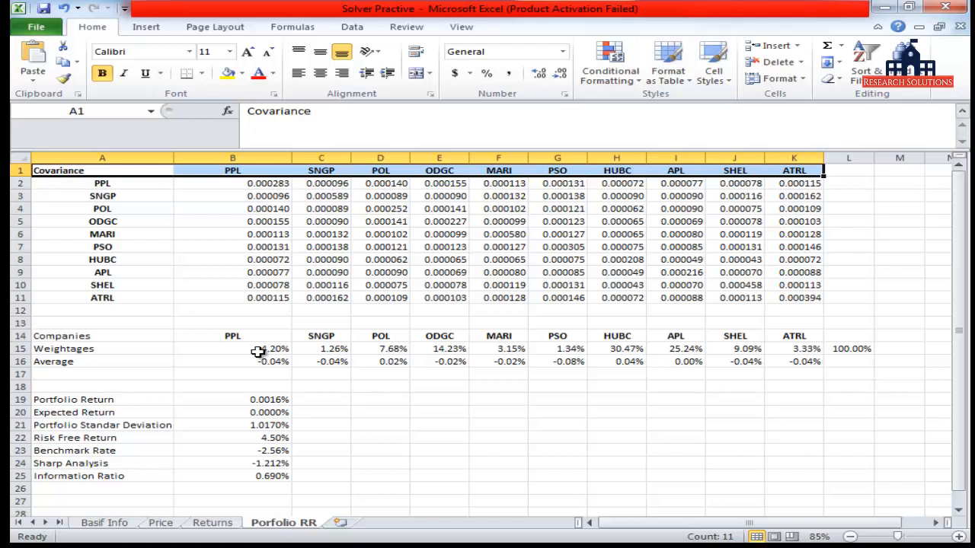
{"action": "key", "text": "Right"}
{"action": "key", "text": "Left"}
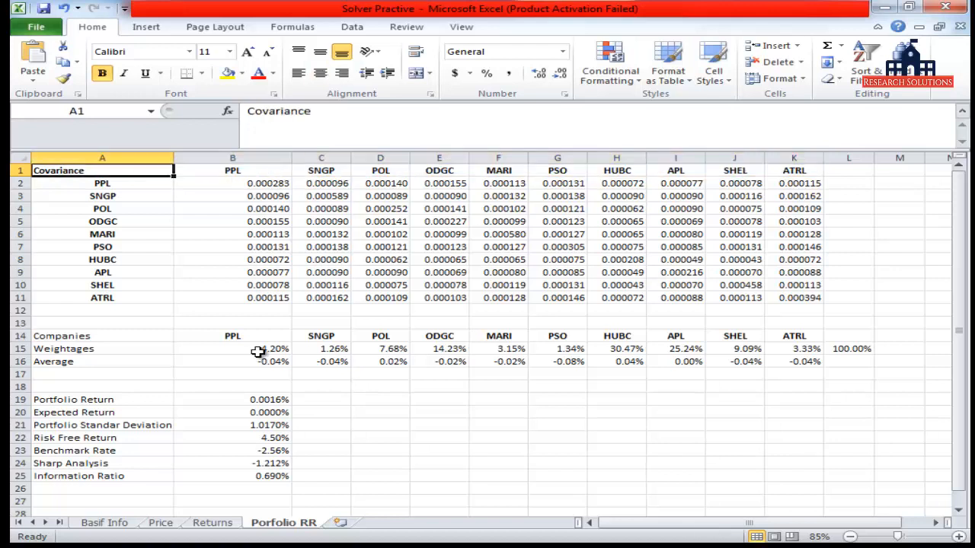